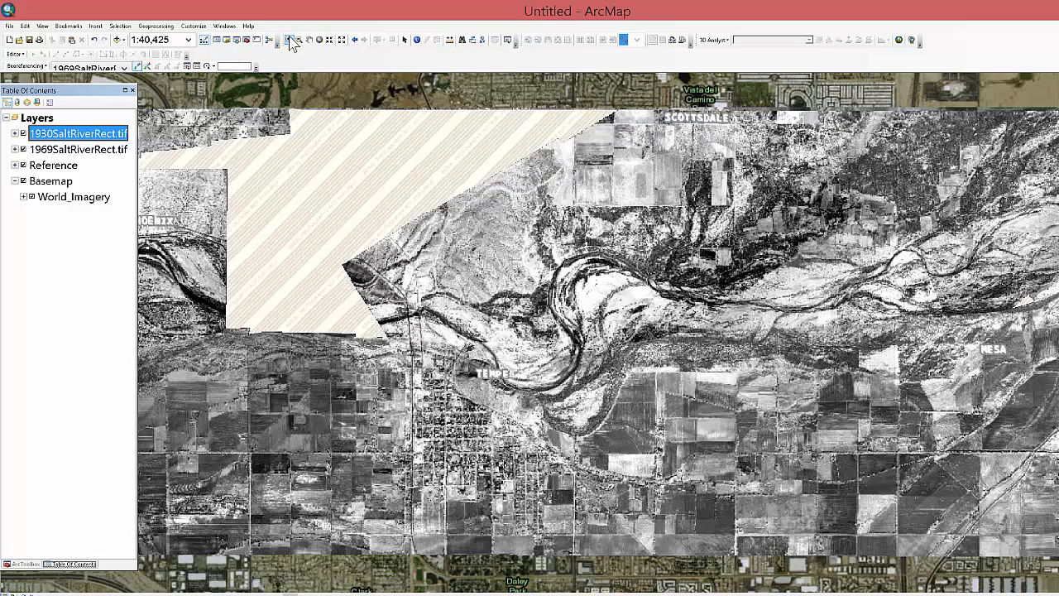
- Compare the 1930 and 1969 Salt River airphotos with the World_Imagery basemap around Tempe
click(288, 39)
drag(304, 189, 696, 513)
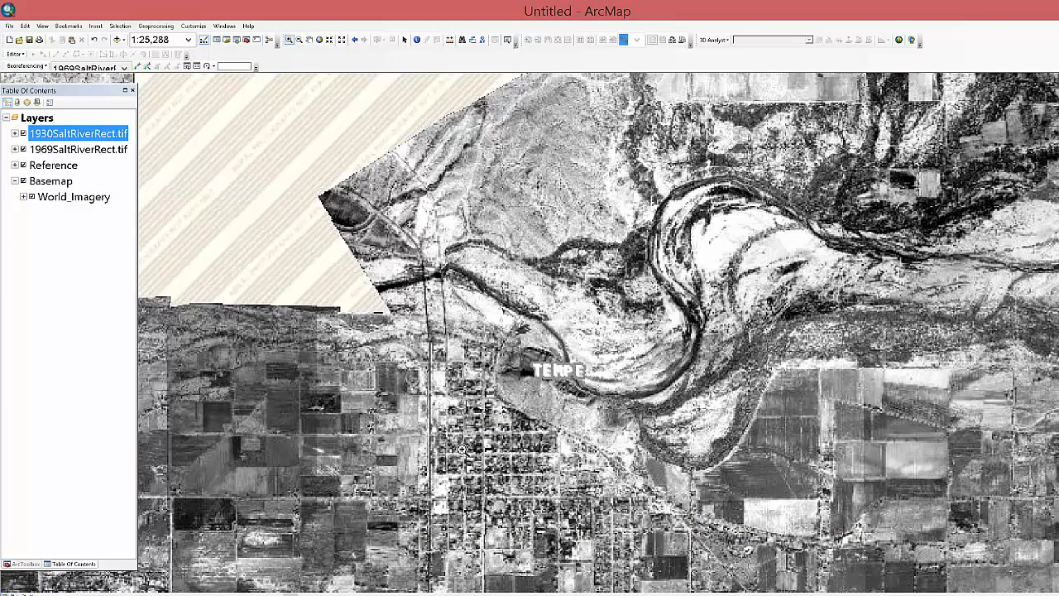
click(24, 134)
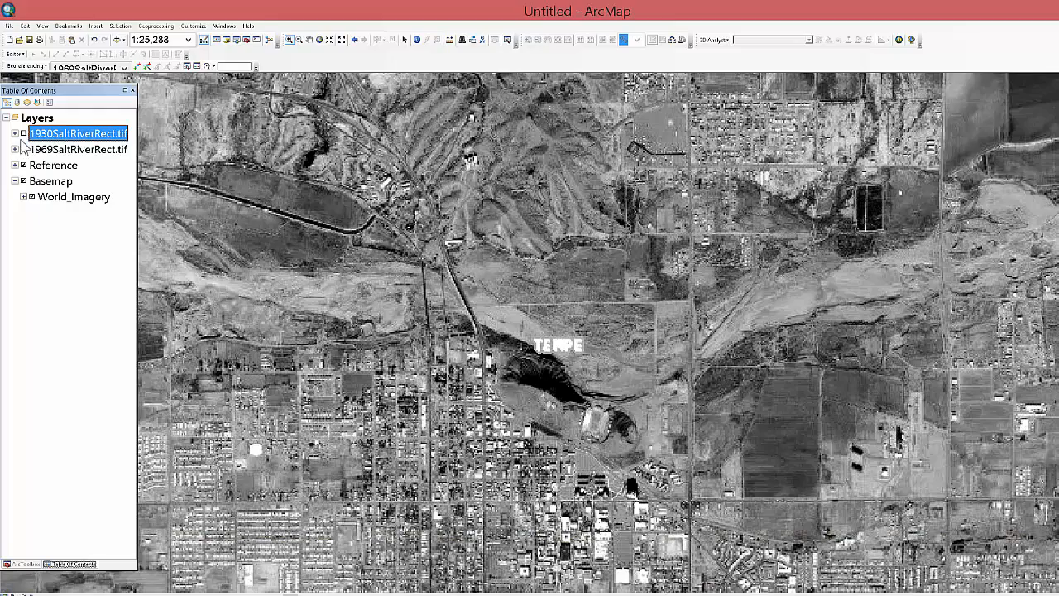
click(23, 149)
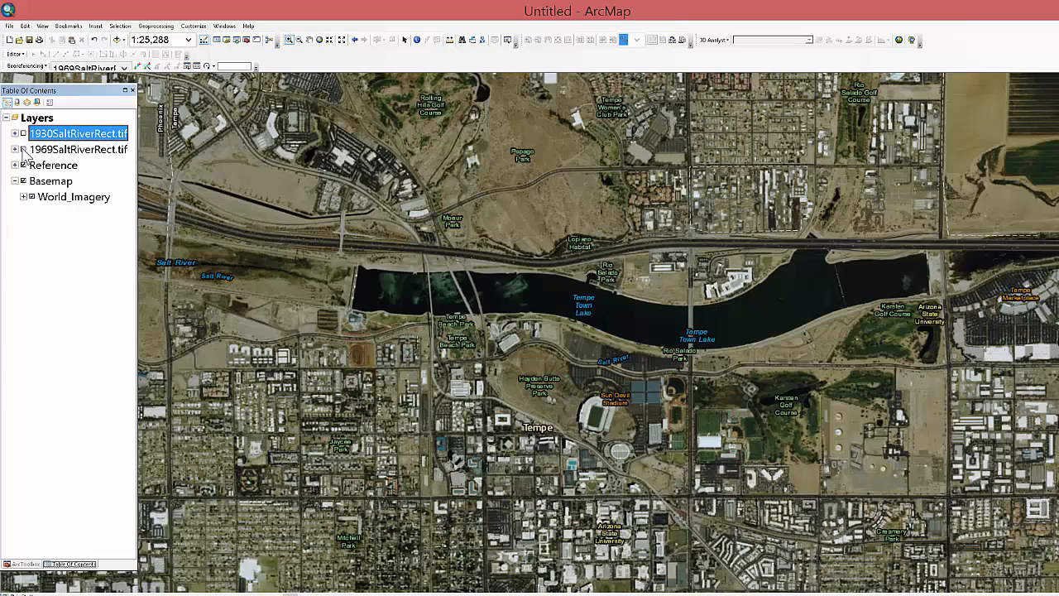
click(23, 134)
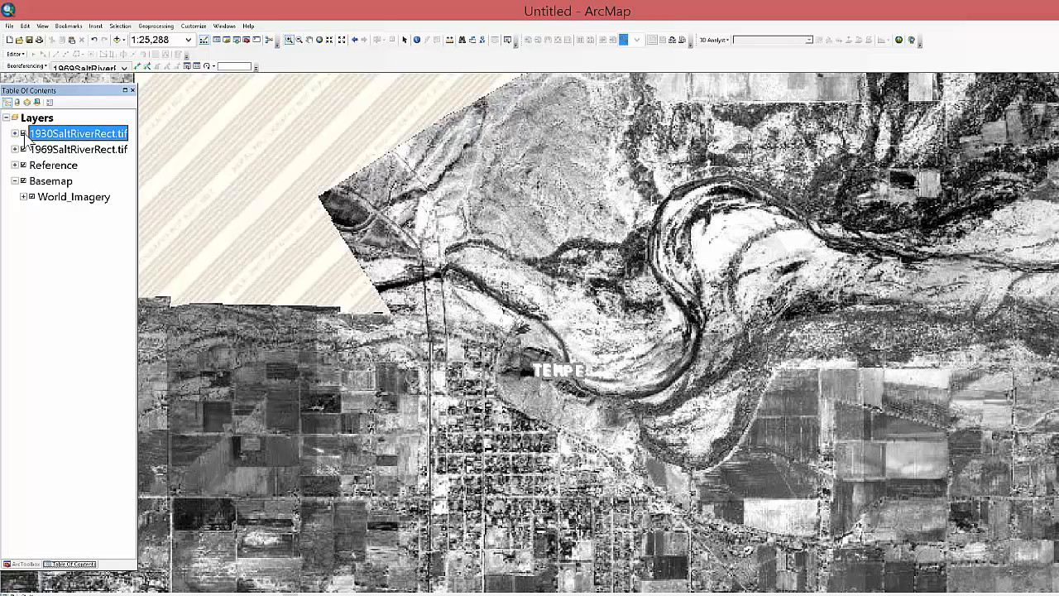
- Open the Catalog and browse the Desktop folder connection to the Airphotos folder inside cg
click(16, 55)
click(16, 54)
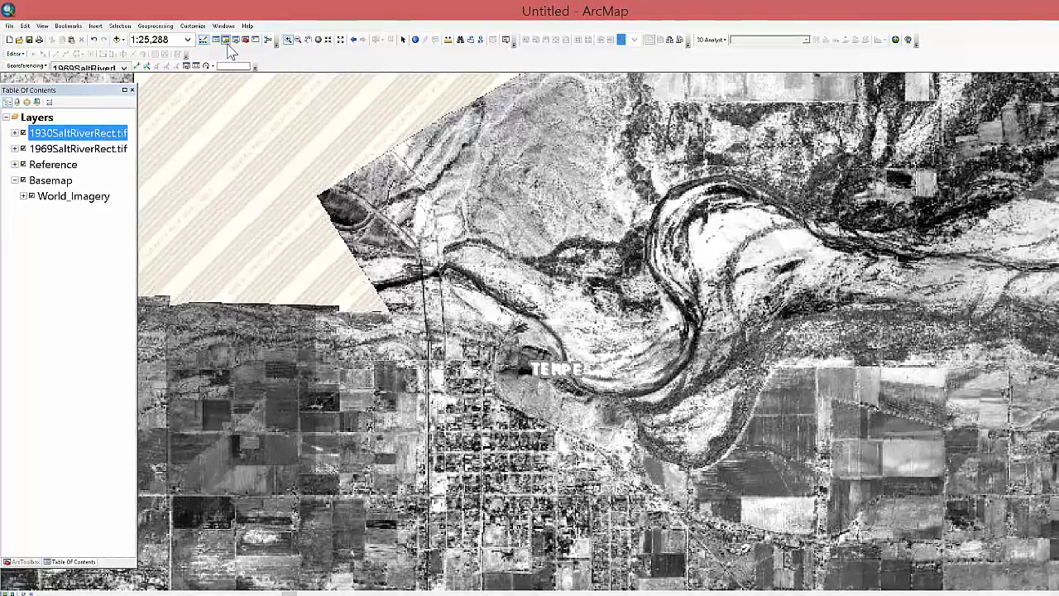
click(228, 46)
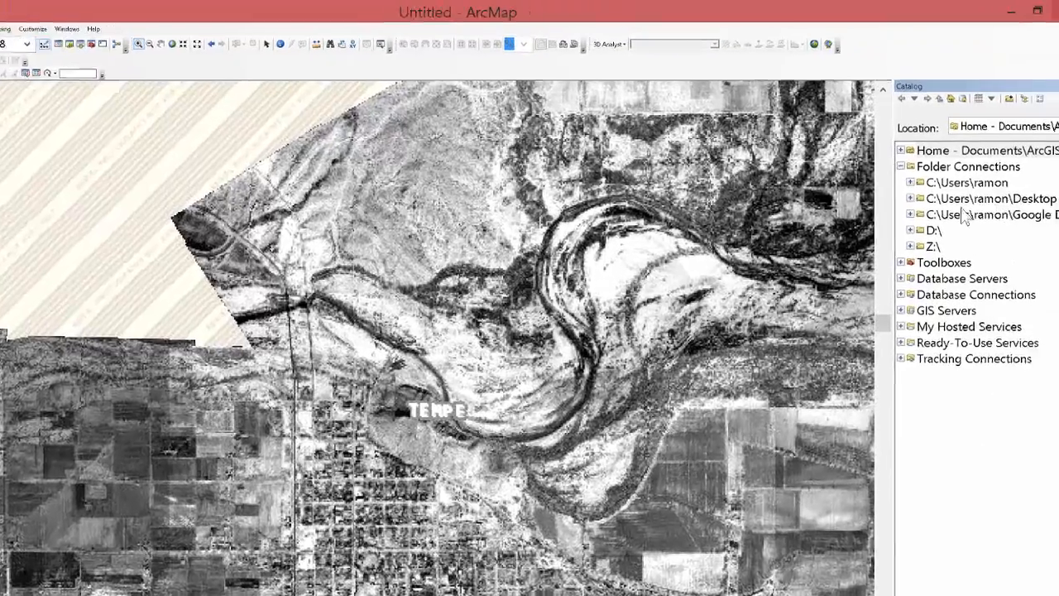
click(910, 199)
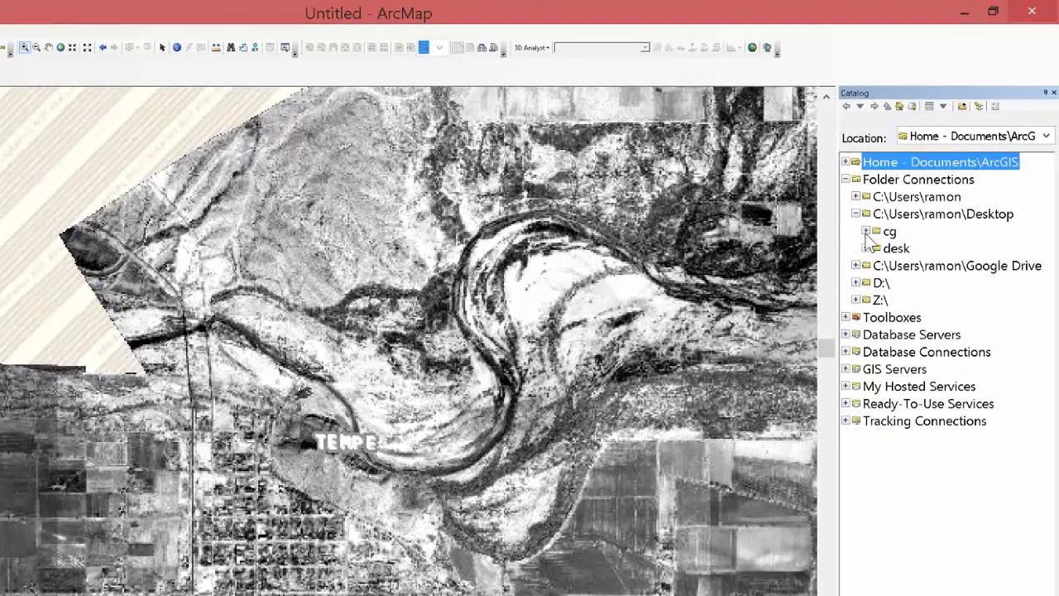
click(866, 232)
click(875, 248)
click(903, 248)
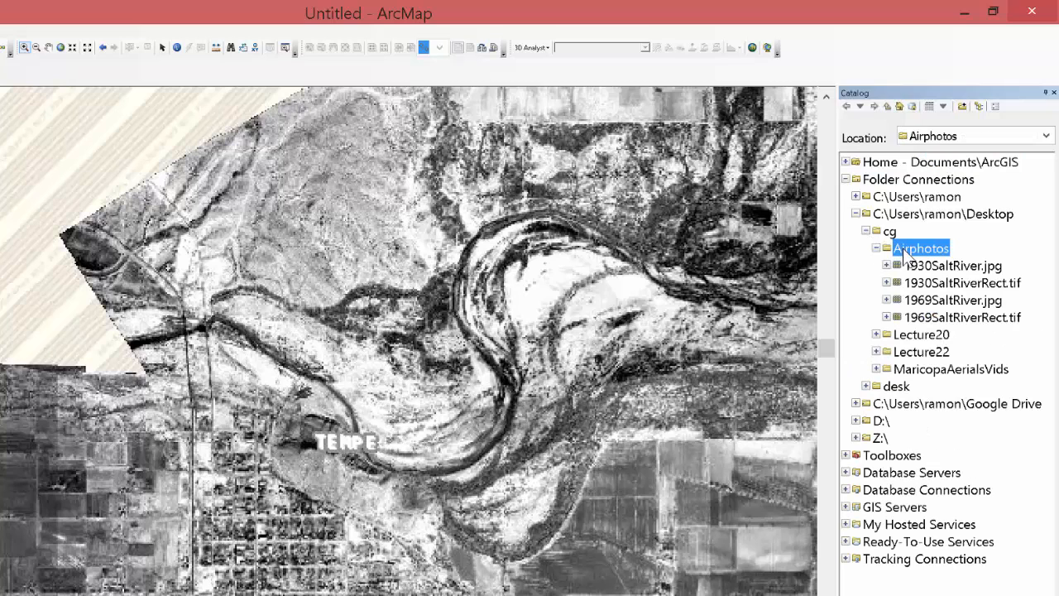
click(863, 282)
right_click(861, 282)
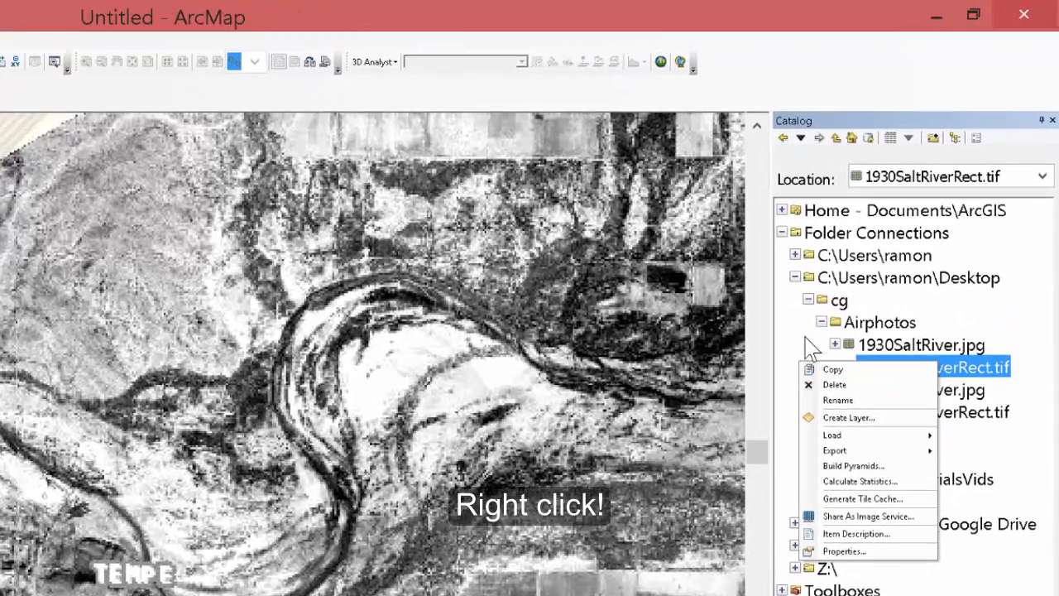
click(992, 339)
- Create a new polyline shapefile named SaltRiverLines in the Airphotos folder, leaving its coordinate system undefined
click(889, 325)
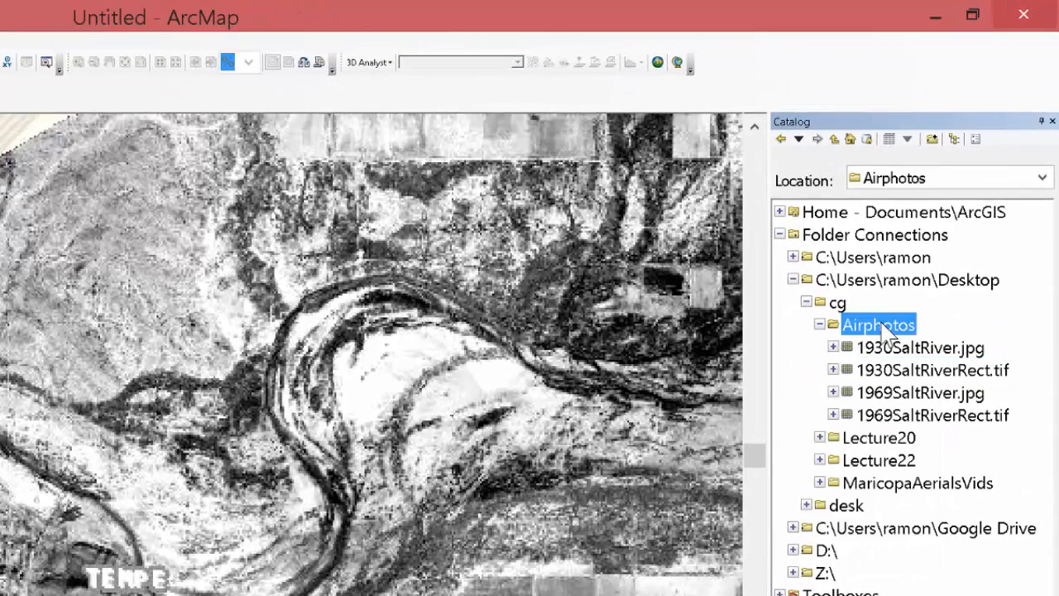
right_click(886, 327)
mouse_move(959, 410)
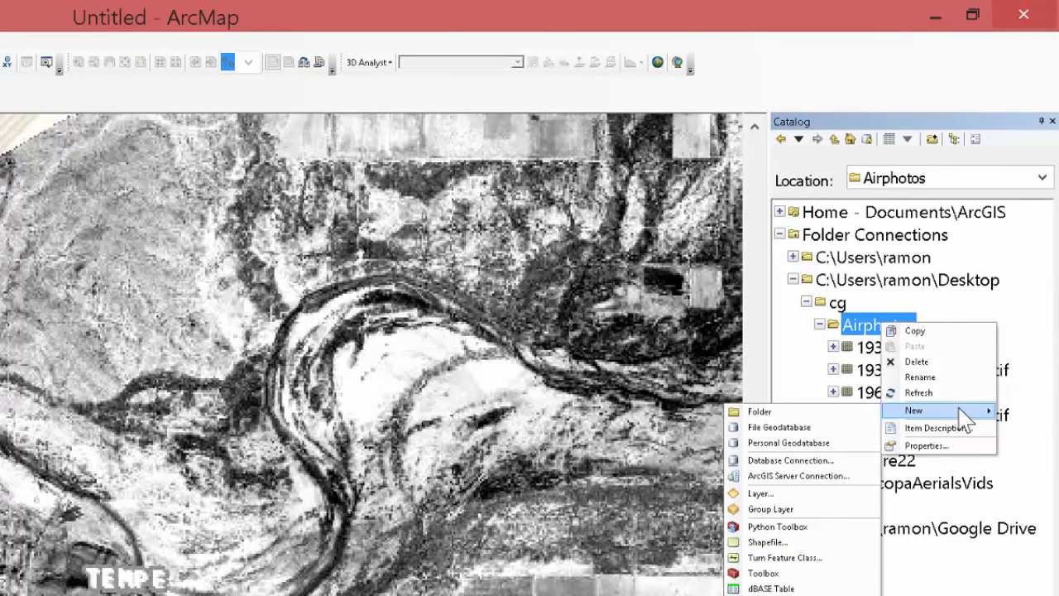
click(794, 543)
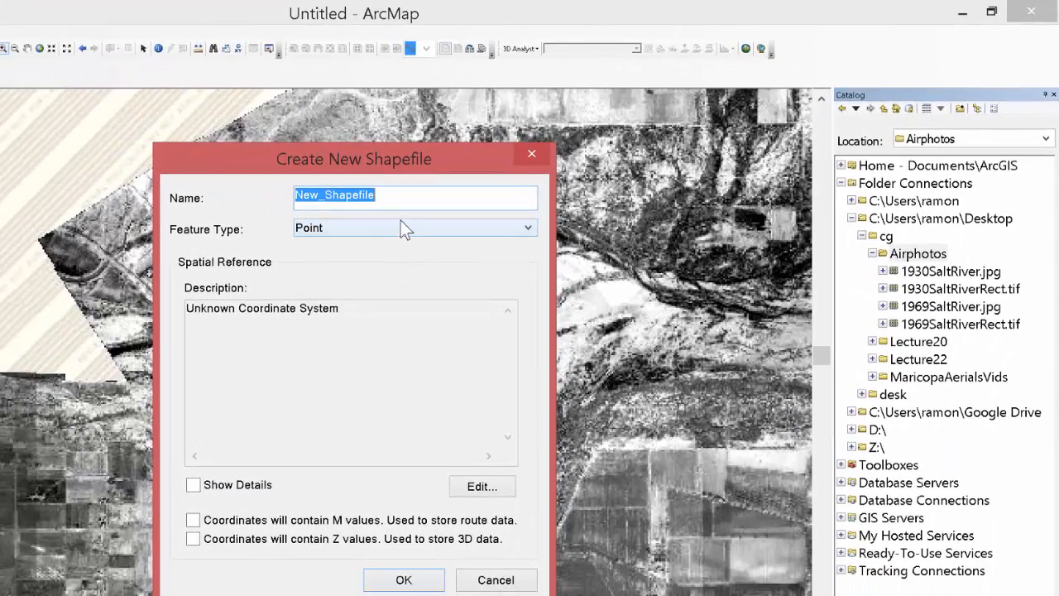
text(Salt)
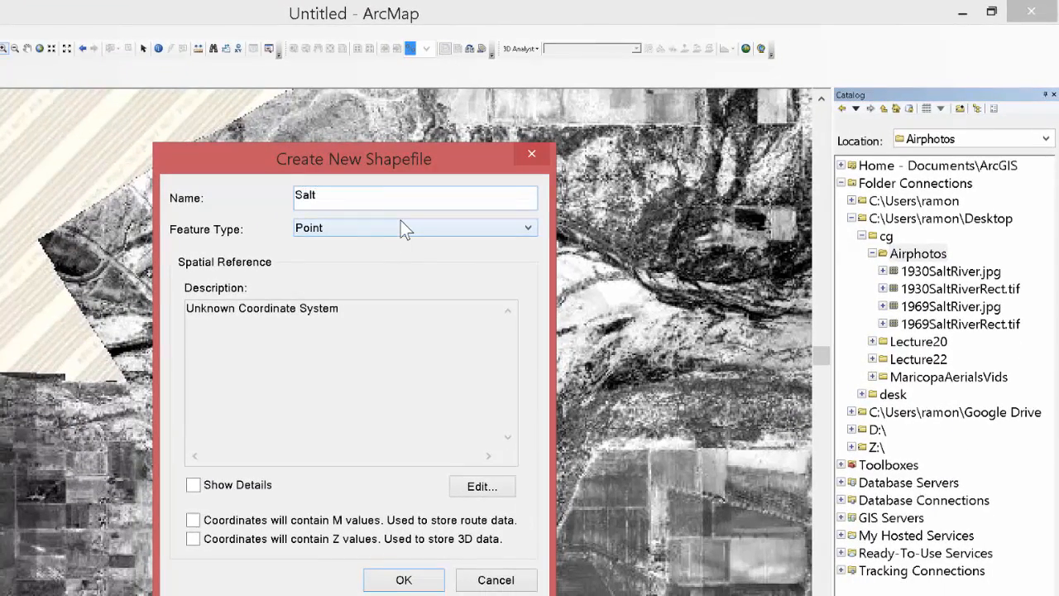
text(RiverLines)
click(447, 228)
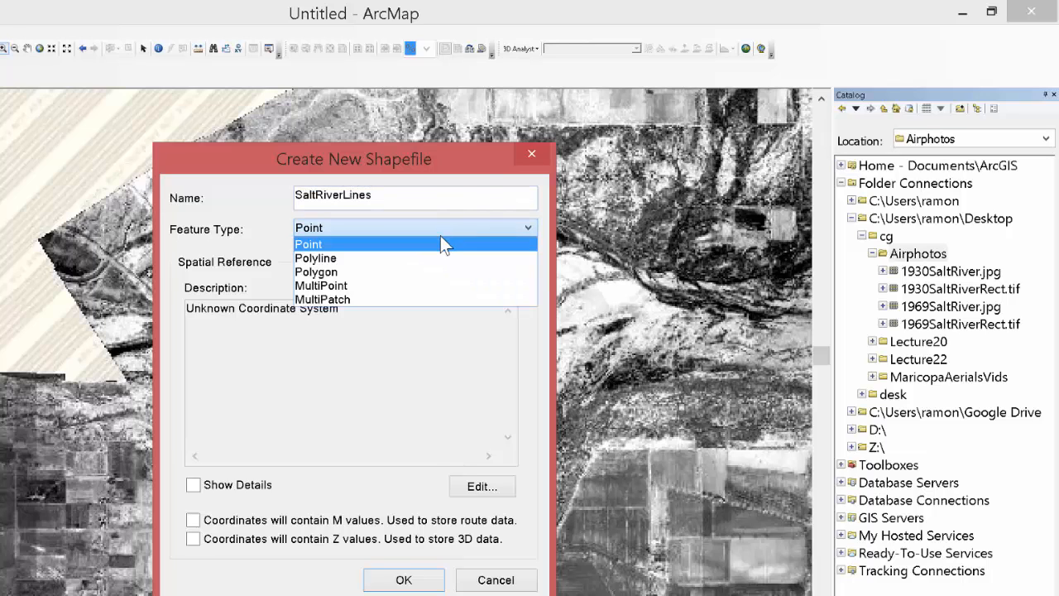
click(387, 257)
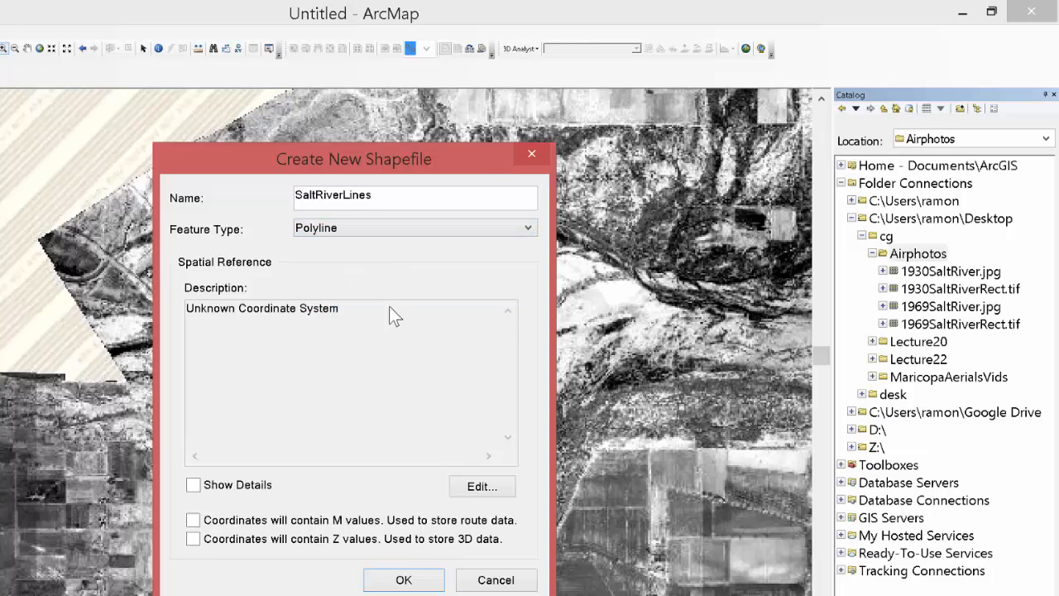
click(406, 580)
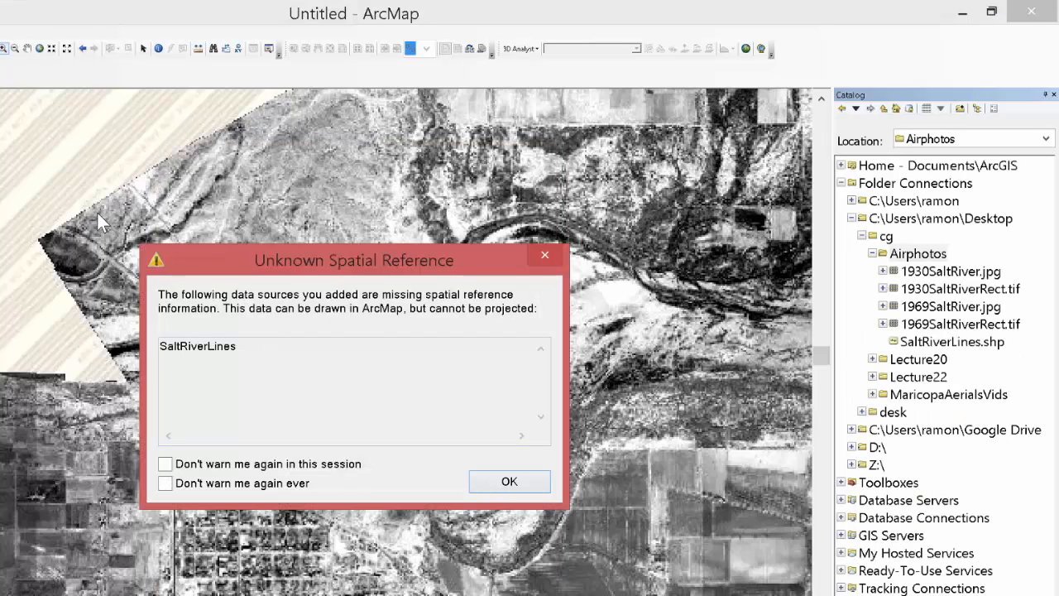
click(490, 481)
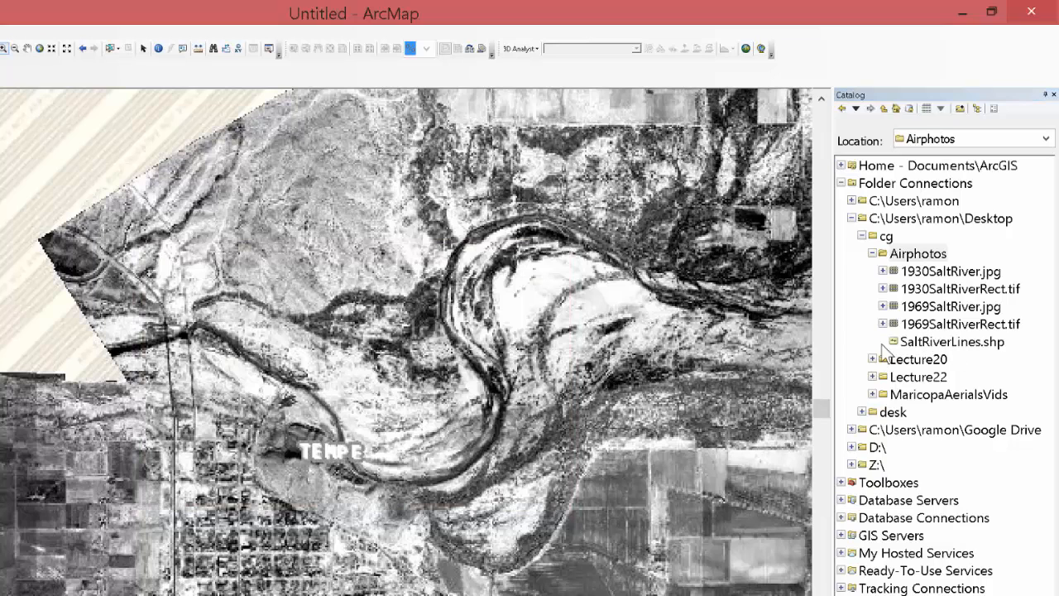
- Create a new polygon shapefile named SaltRiverPolygons in the Airphotos folder, leaving its coordinate system undefined
right_click(884, 254)
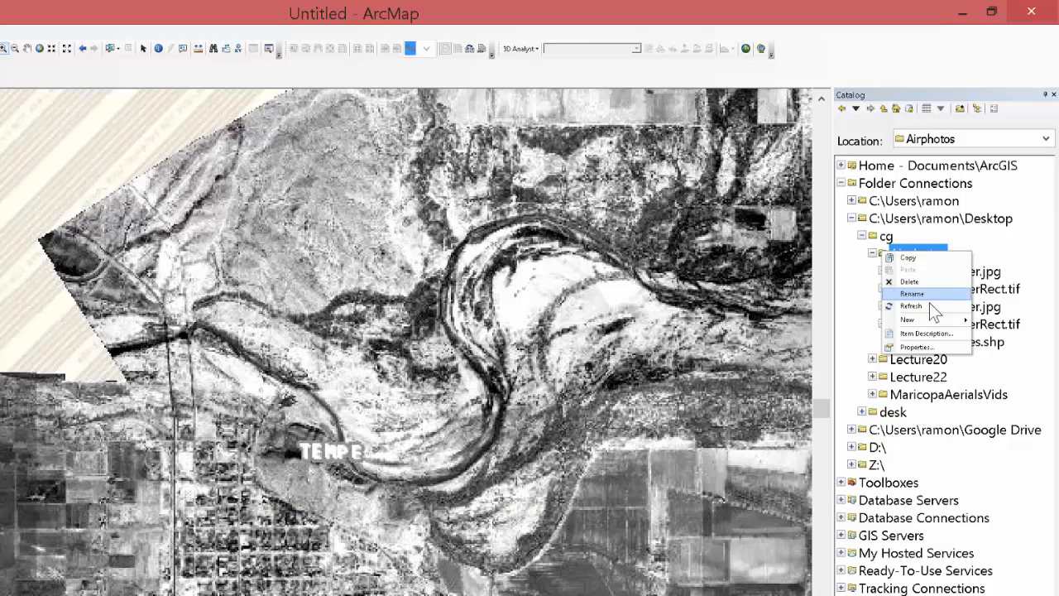
mouse_move(918, 319)
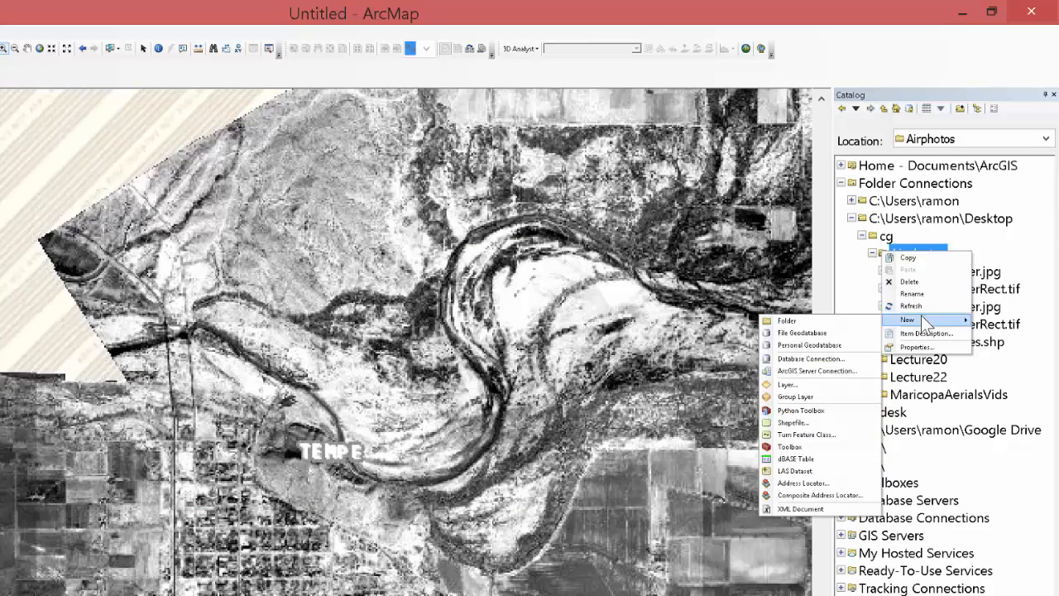
click(802, 422)
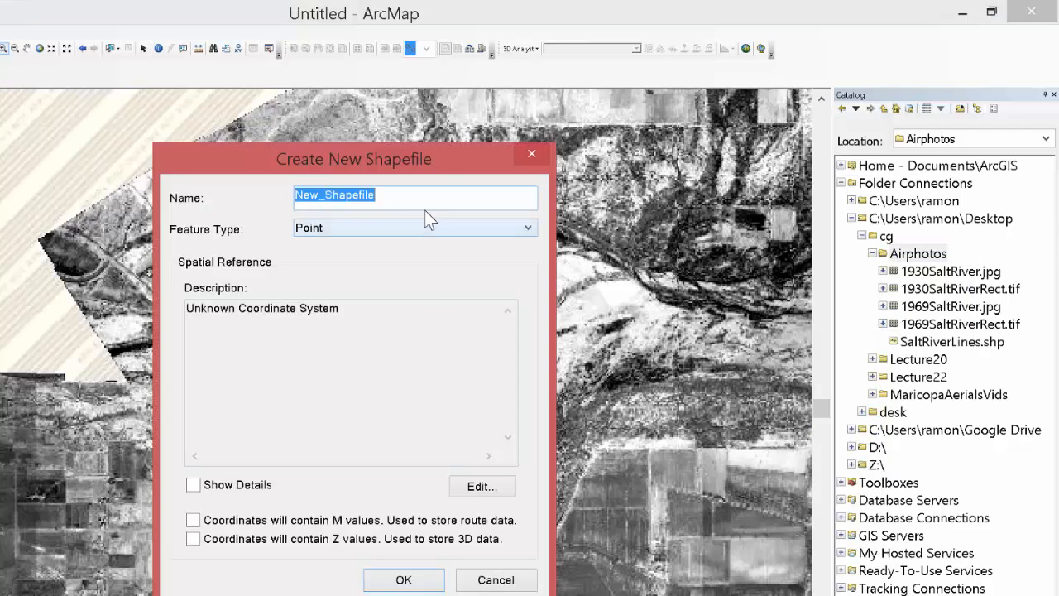
drag(432, 196, 271, 201)
text(Salt)
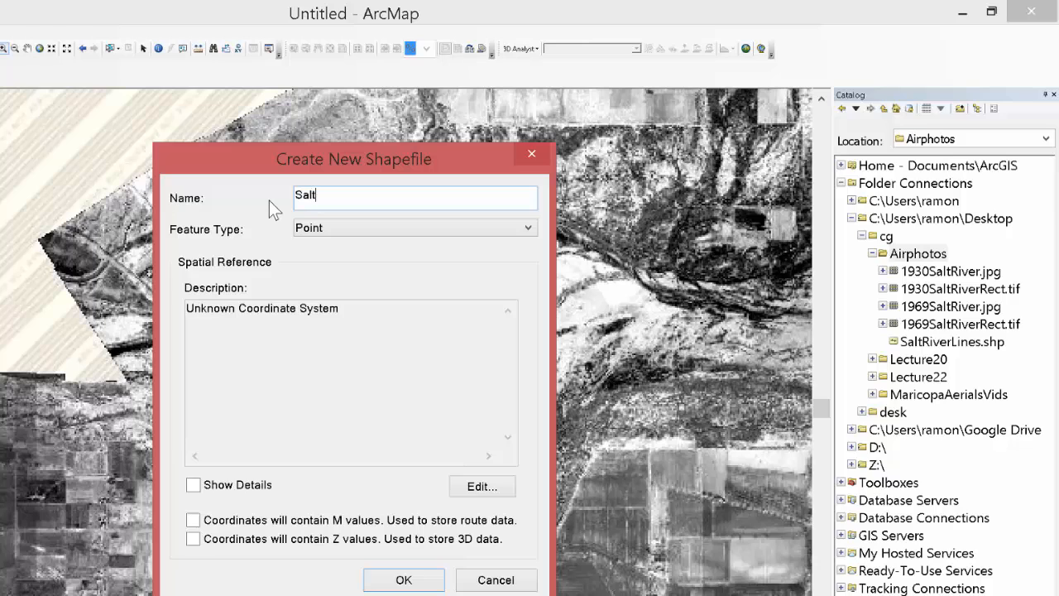
text(RiverPolygone)
key(BackSpace)
text(s)
click(357, 229)
click(360, 272)
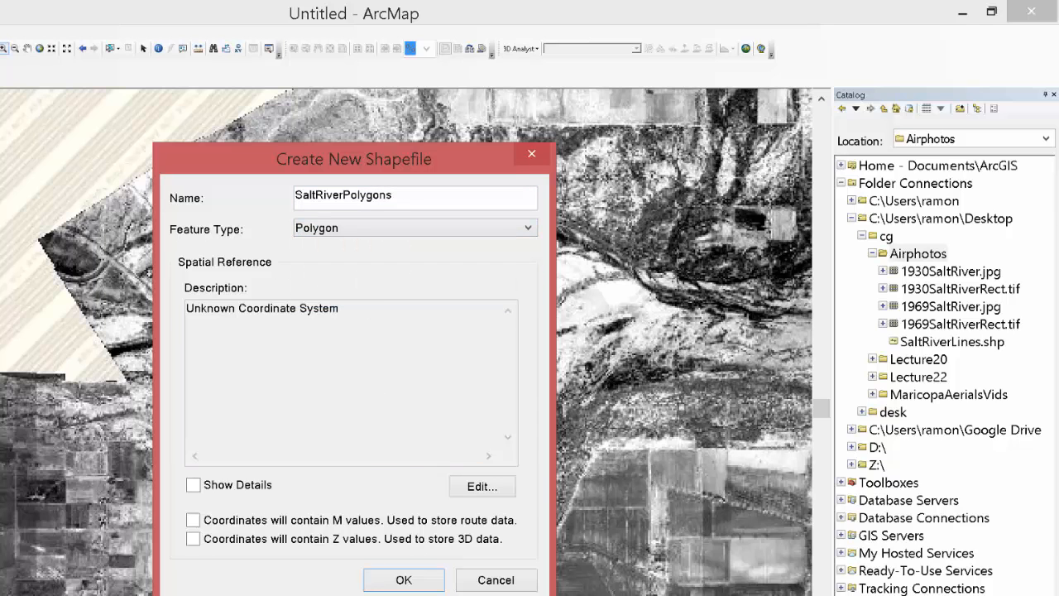
click(405, 578)
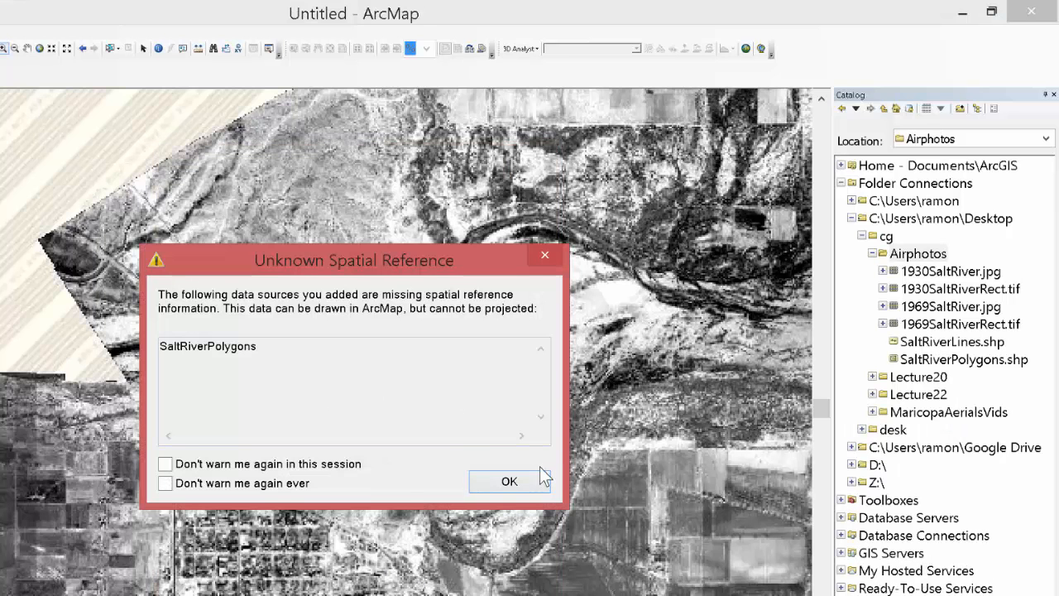
click(509, 480)
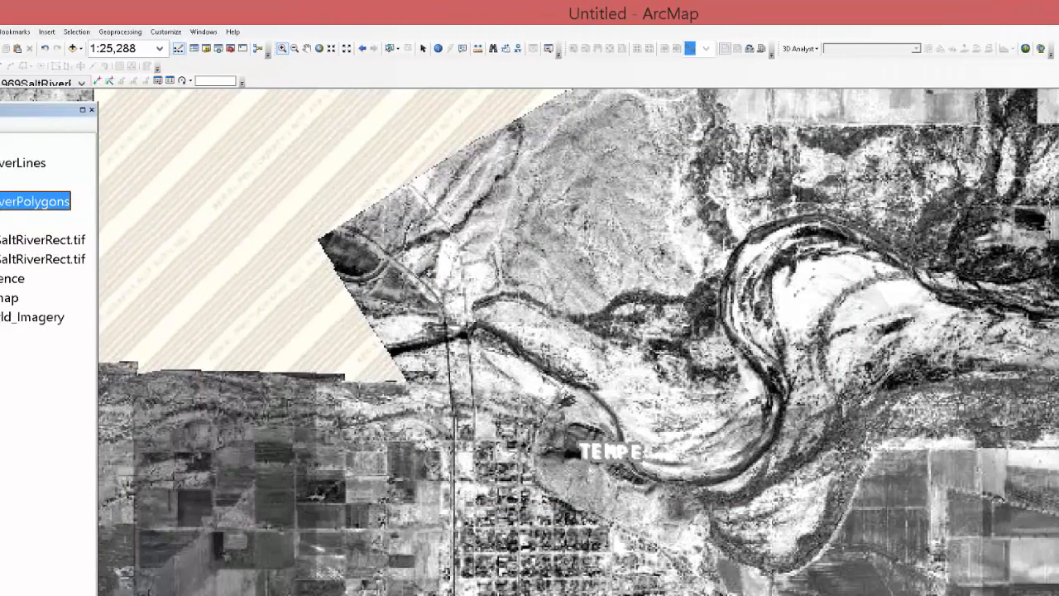
- Check the current coordinate system in the Layers data frame's properties
click(40, 143)
right_click(40, 143)
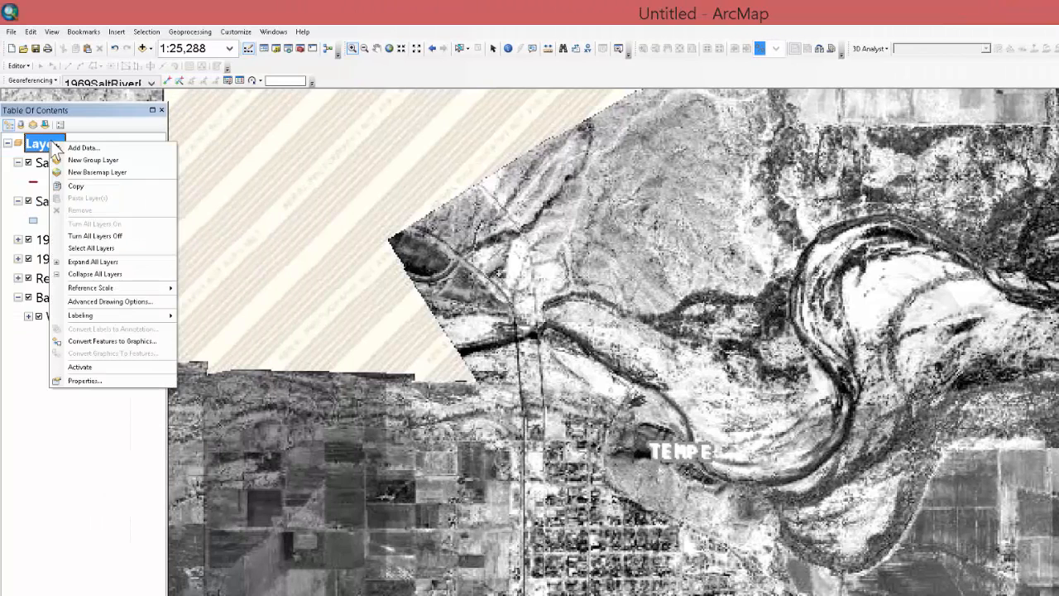
click(132, 379)
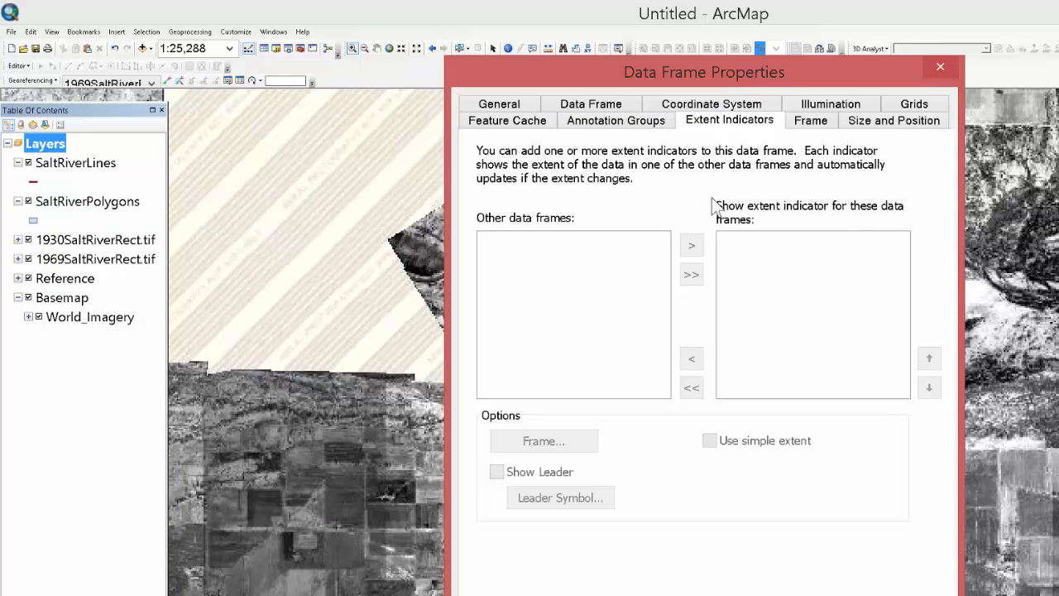
click(662, 102)
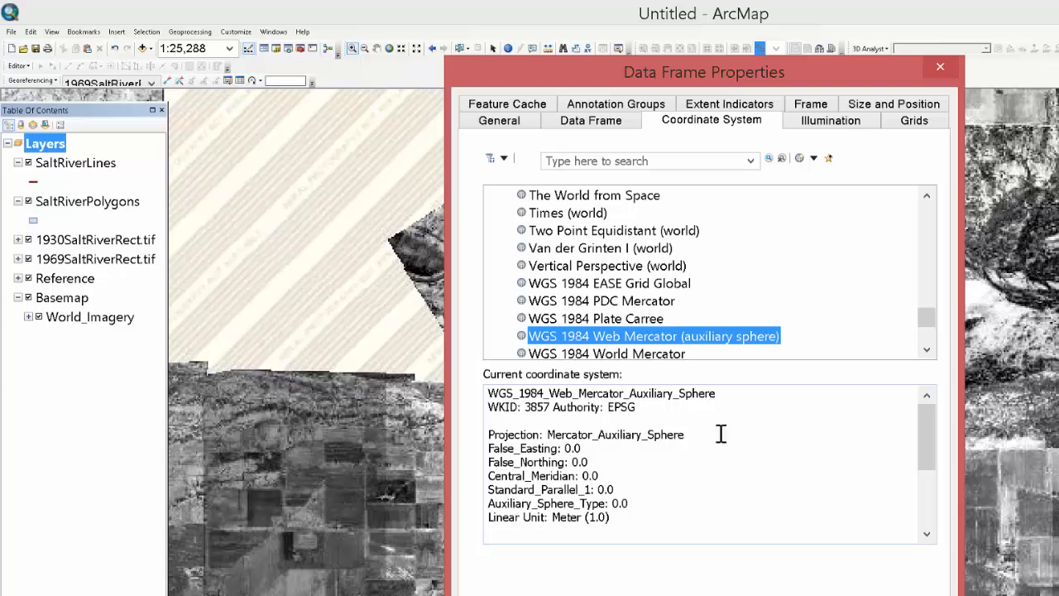
drag(924, 326, 924, 332)
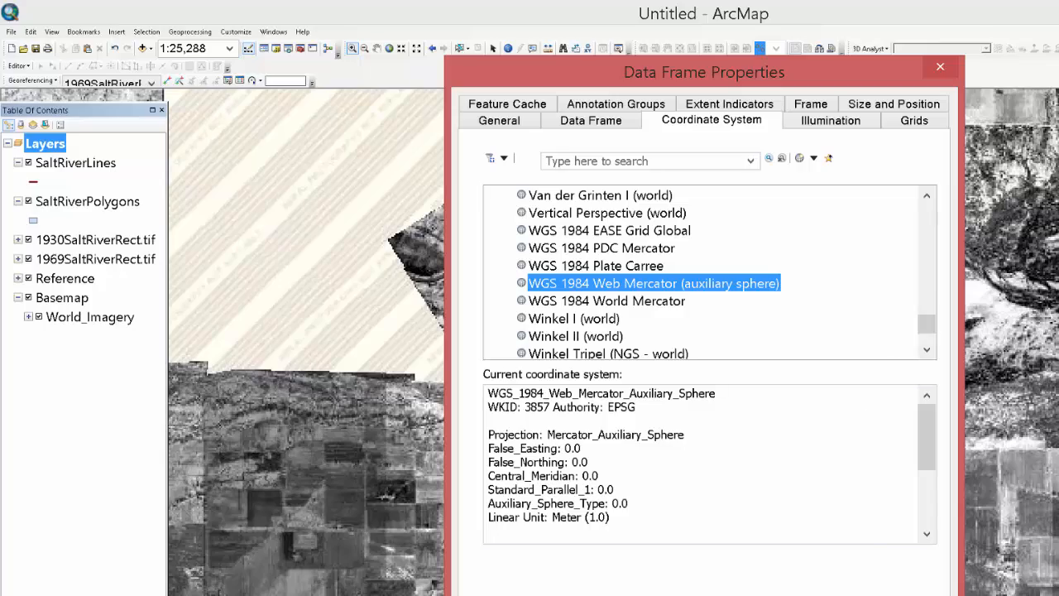
click(715, 595)
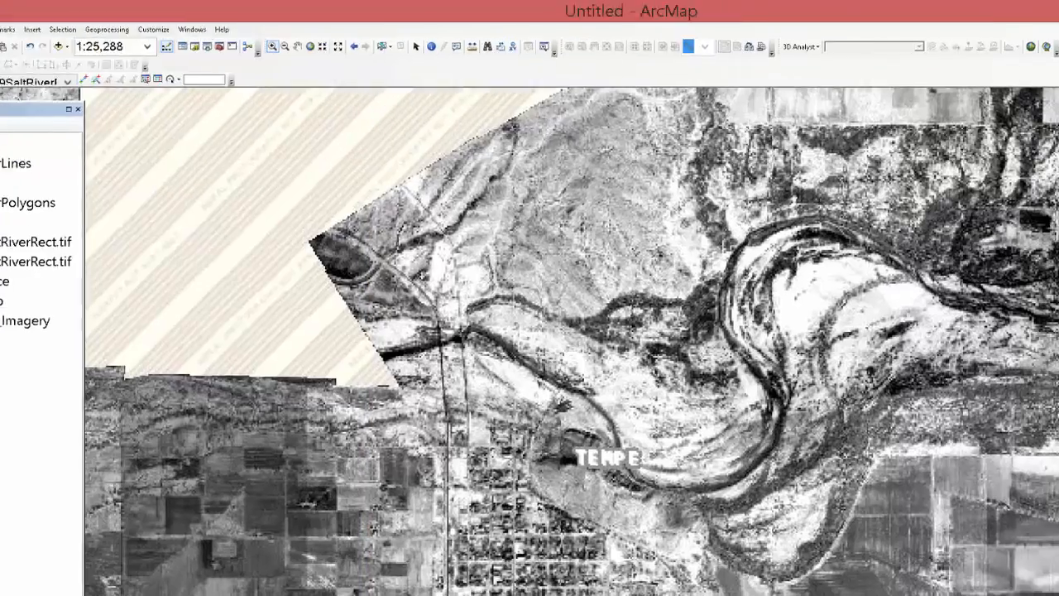
- Open the properties of SaltRiverLines.shp and choose WGS 1984 UTM Zone 12N as its coordinate system
right_click(1043, 359)
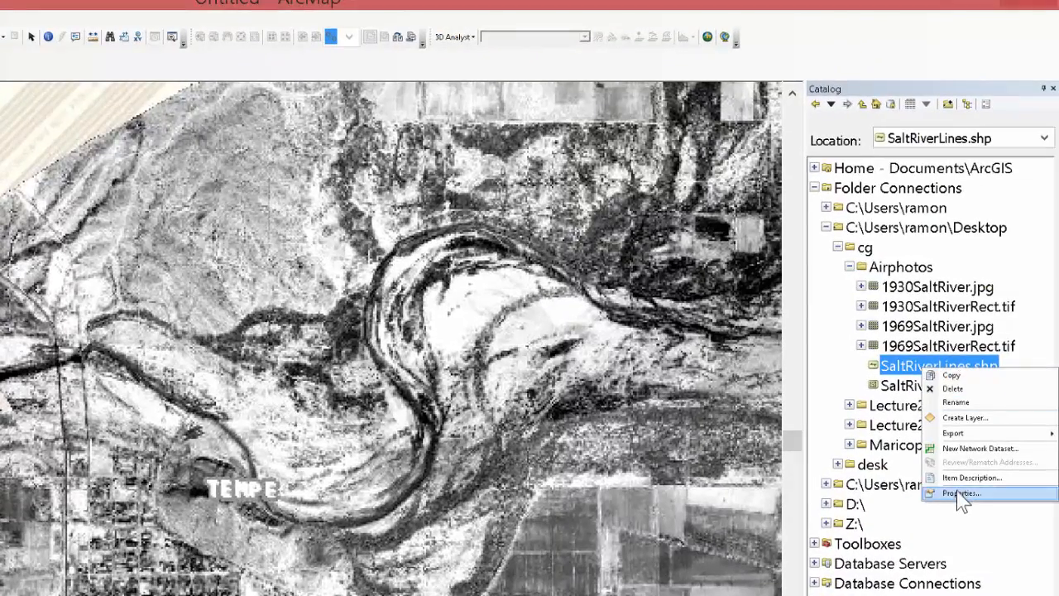
click(958, 492)
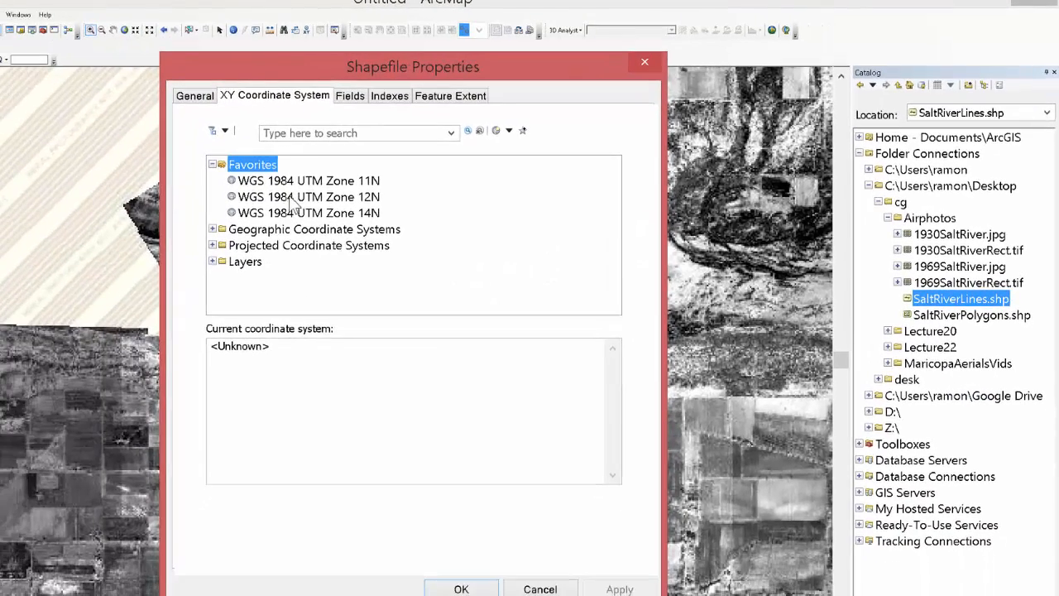
click(133, 239)
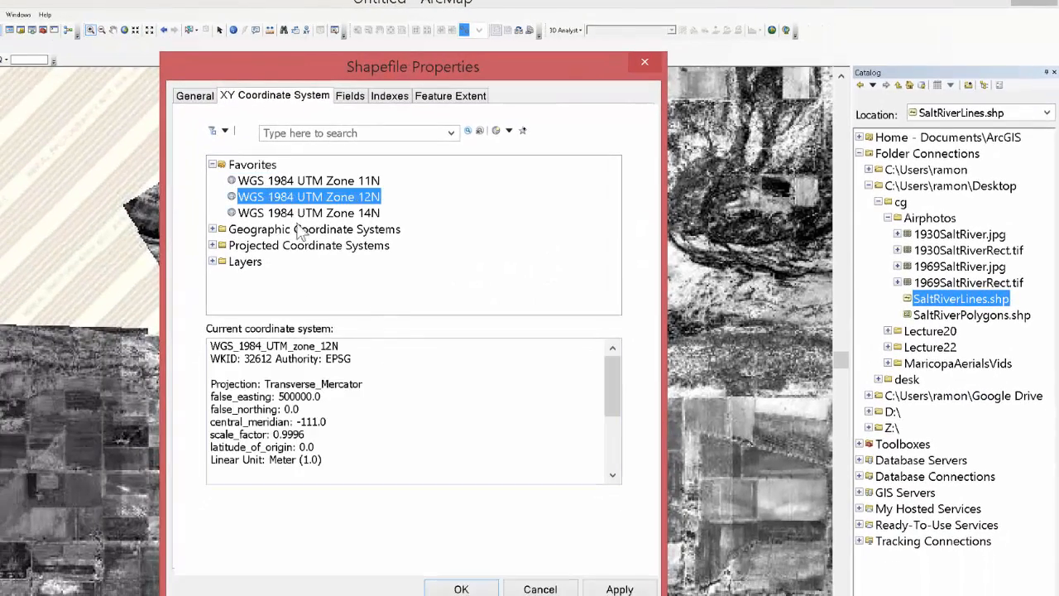
- Pick WGS 1984 UTM Zone 12N from the projected UTM systems of the northern hemisphere and apply it to SaltRiverLines.shp
click(217, 246)
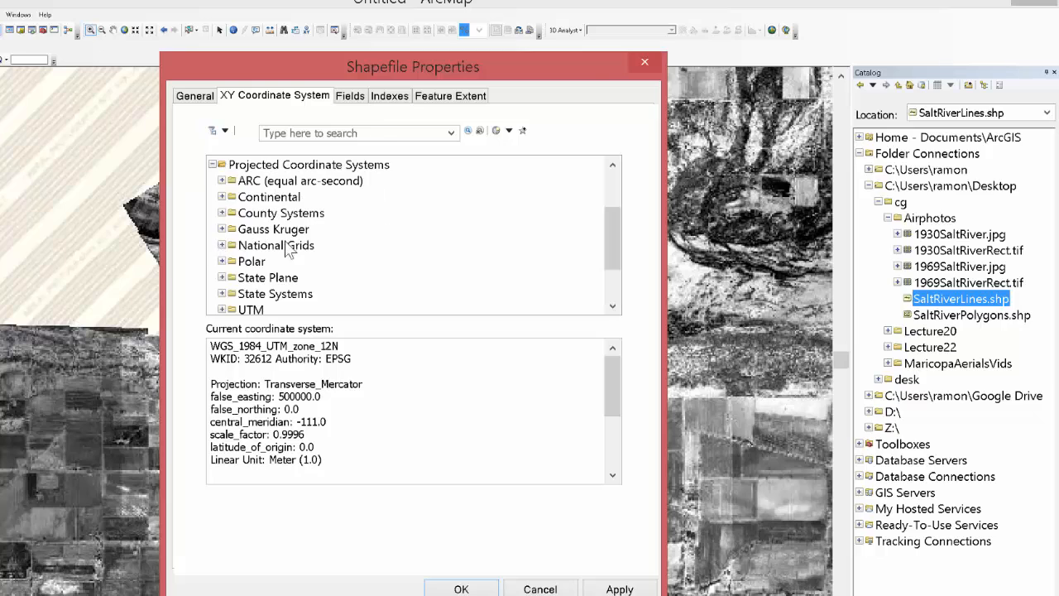
scroll(225, 308, down, 2)
scroll(290, 279, down, 3)
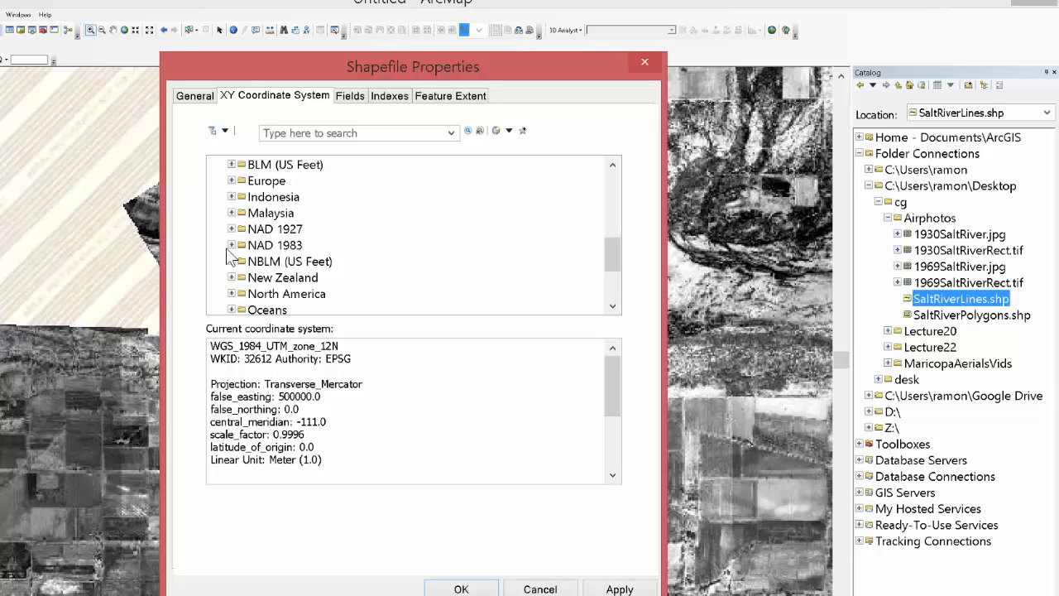
click(231, 245)
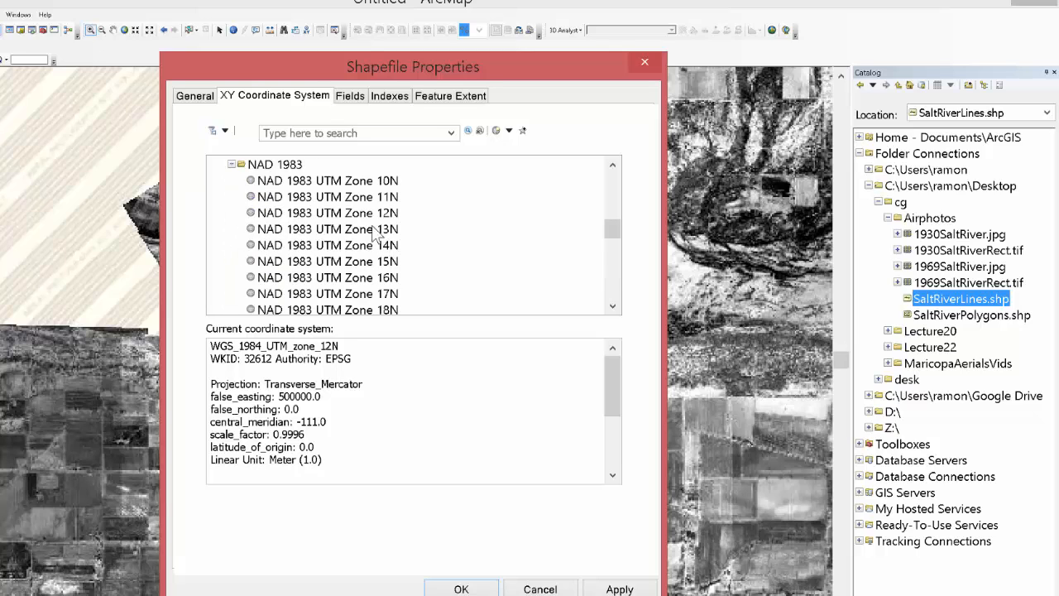
click(233, 165)
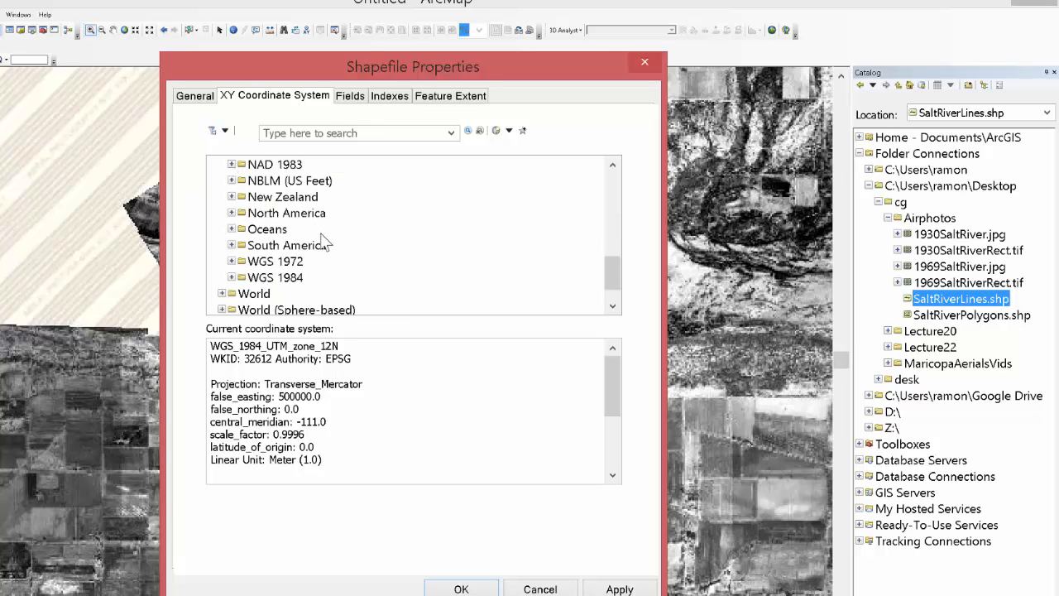
scroll(329, 261, down, 1)
click(232, 245)
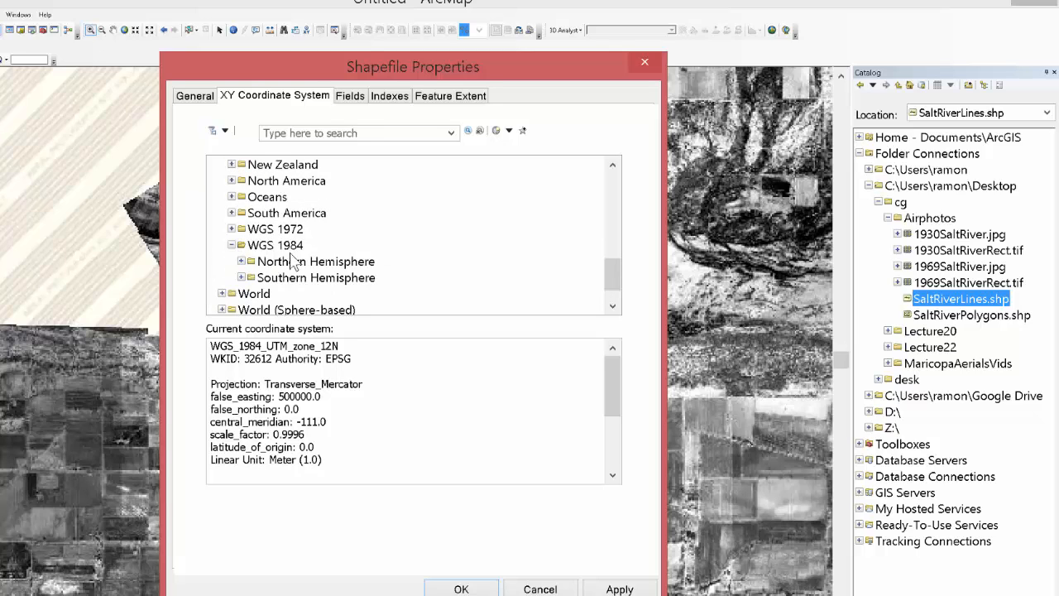
click(240, 262)
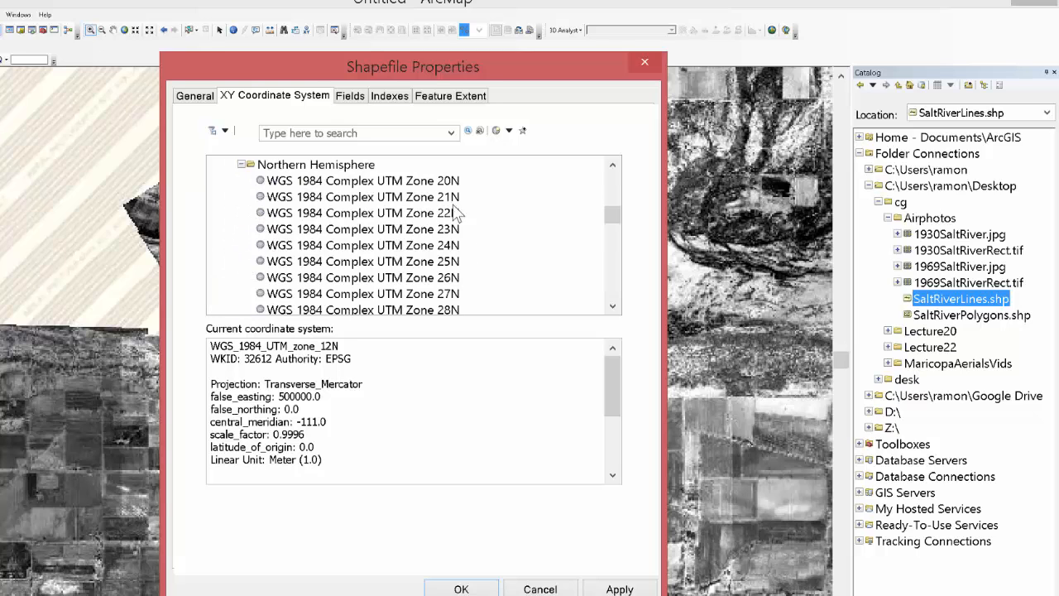
scroll(469, 248, down, 7)
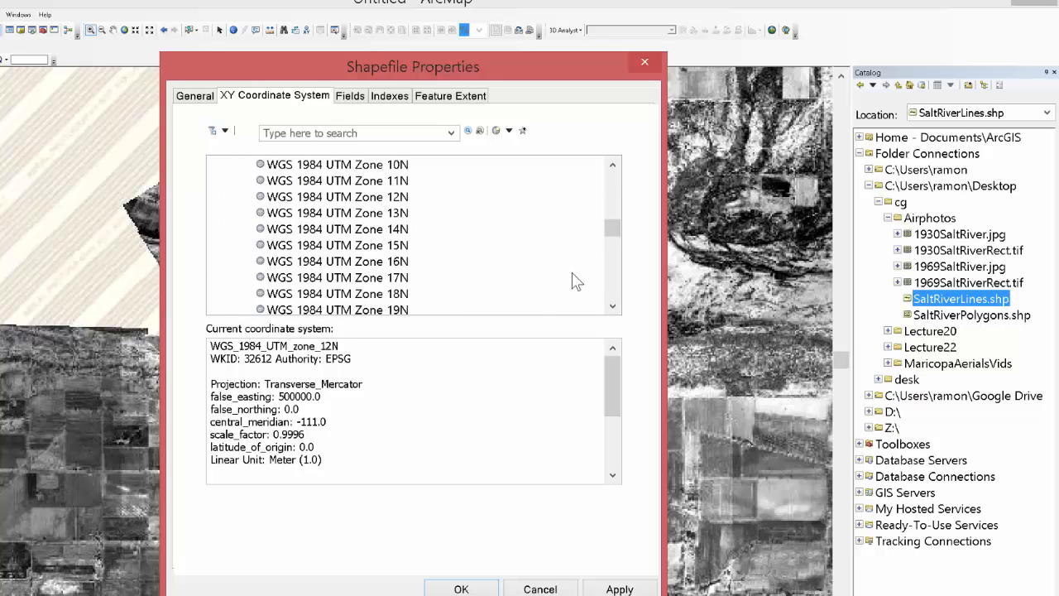
click(356, 197)
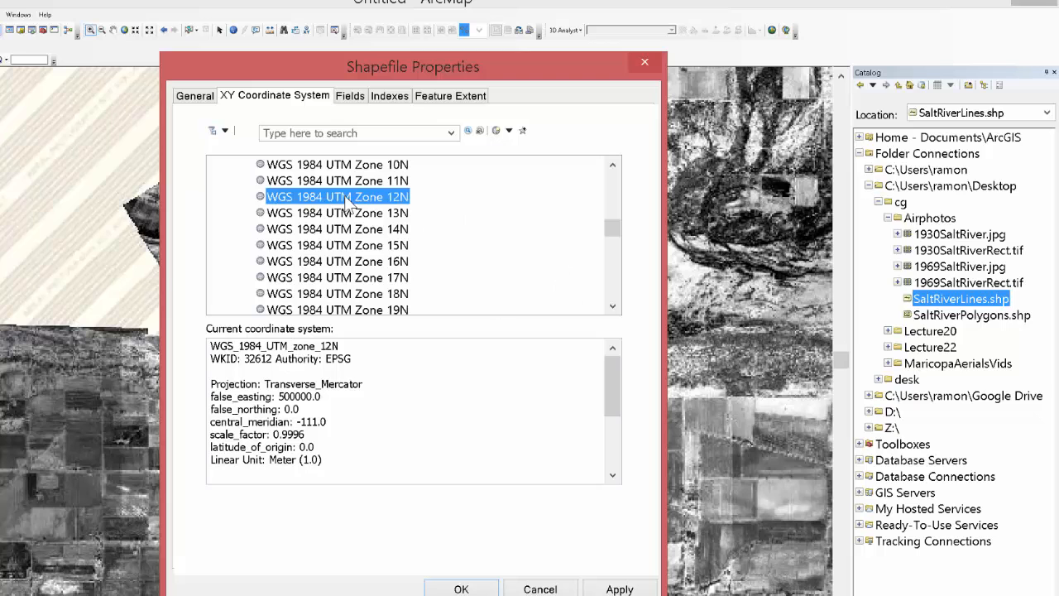
click(460, 588)
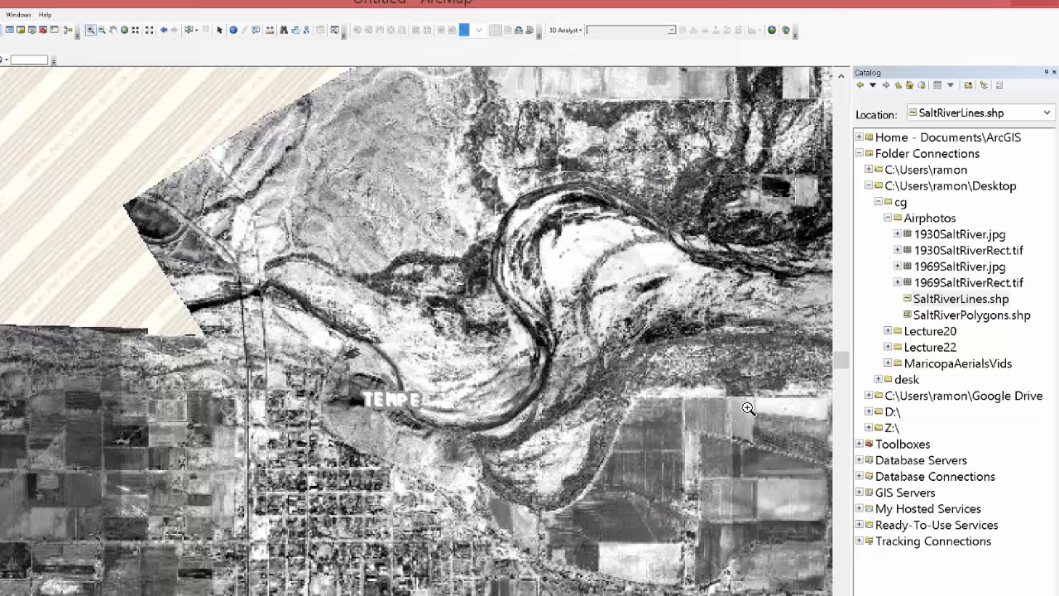
- Assign the WGS 1984 UTM Zone 12N coordinate system to SaltRiverPolygons.shp from the favorites
click(920, 318)
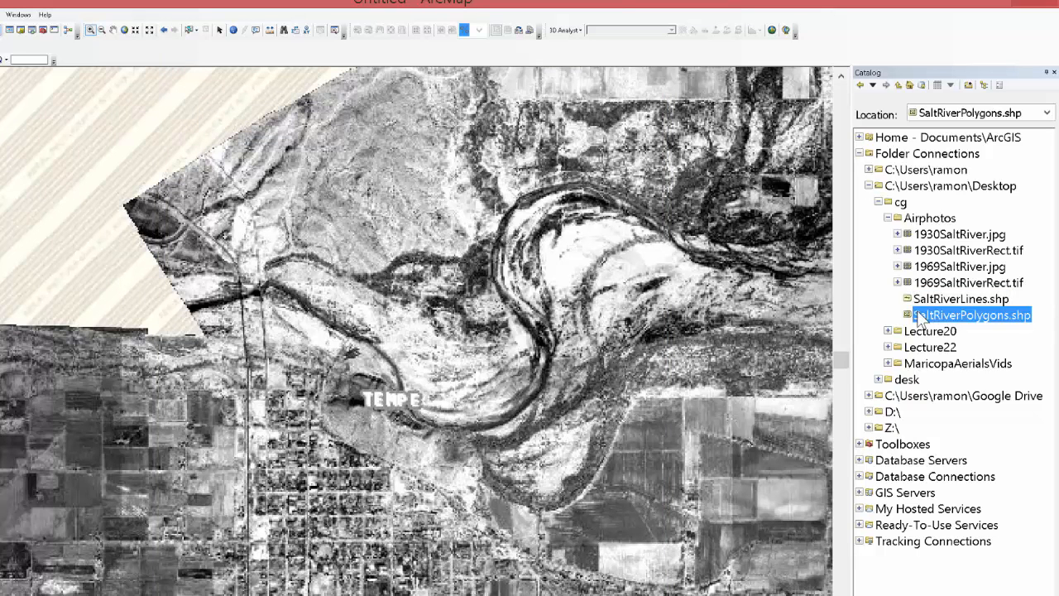
right_click(920, 318)
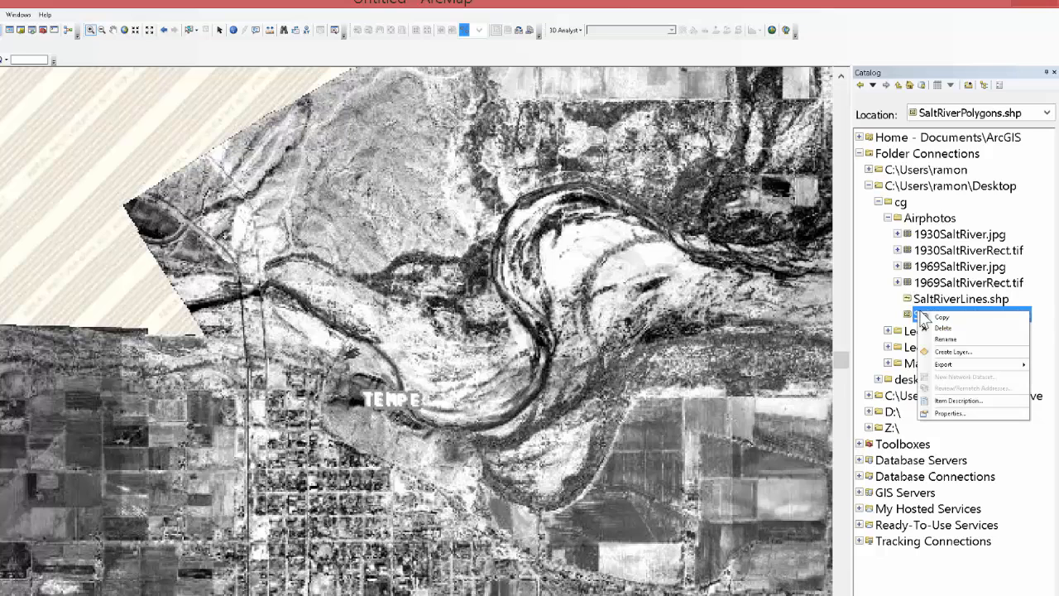
click(963, 413)
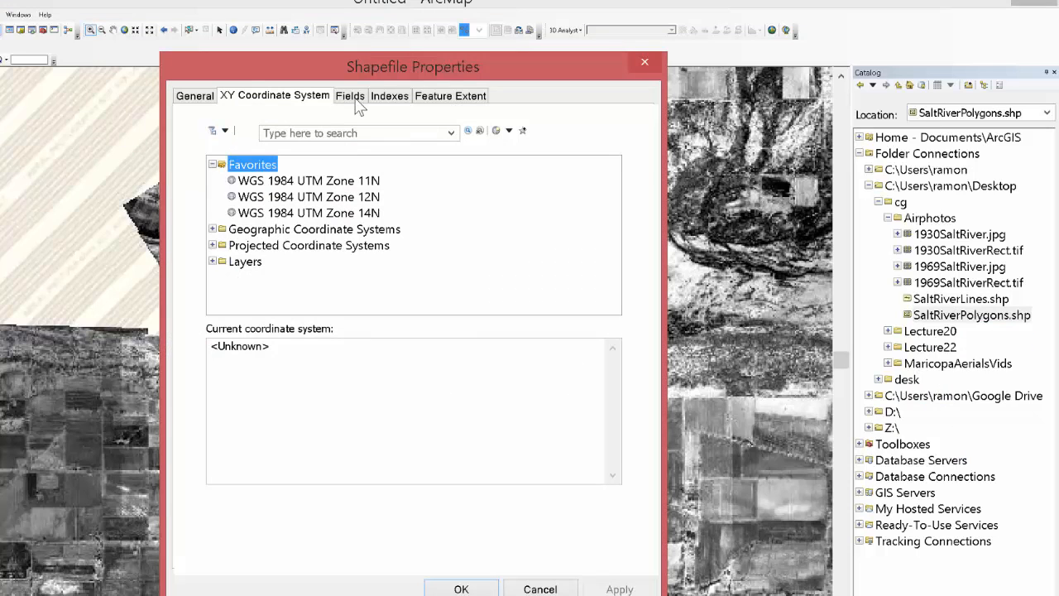
click(331, 197)
click(480, 588)
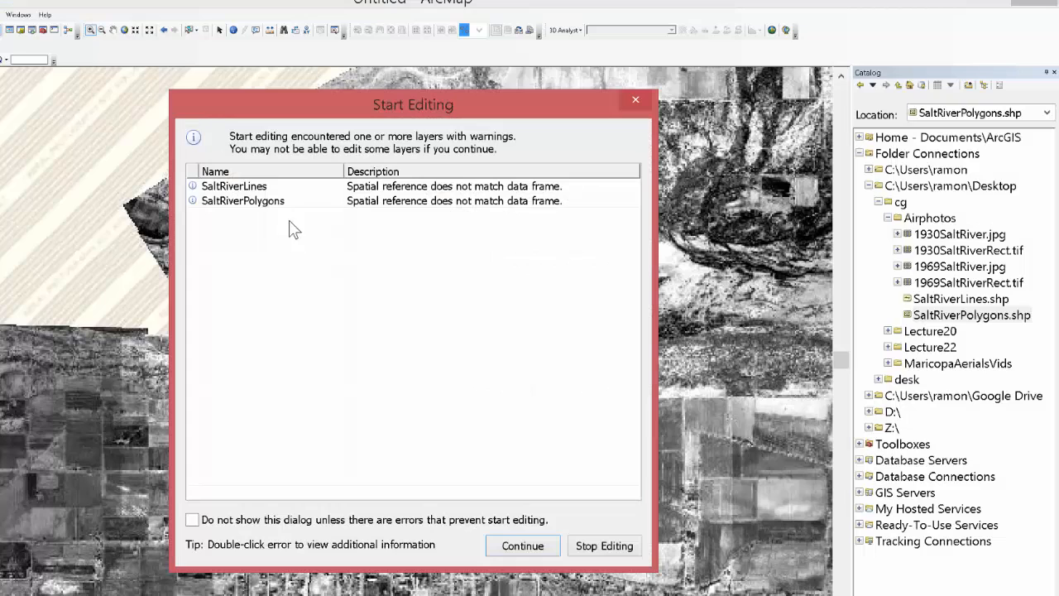
- Continue into the edit session despite the layer warnings and choose the SaltRiverLines template with the Line construction tool
click(217, 190)
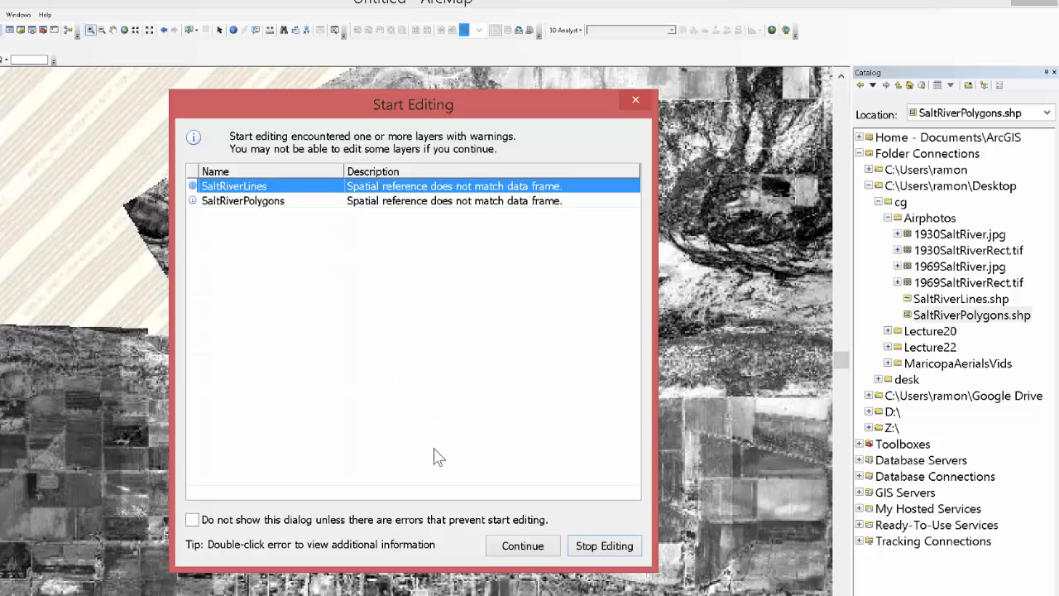
click(522, 545)
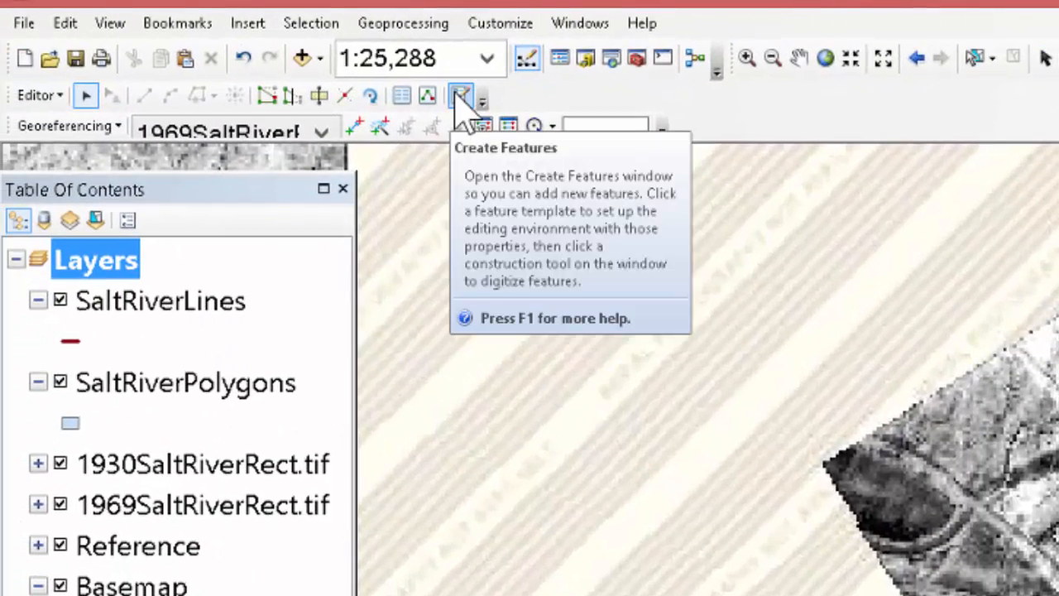
click(456, 97)
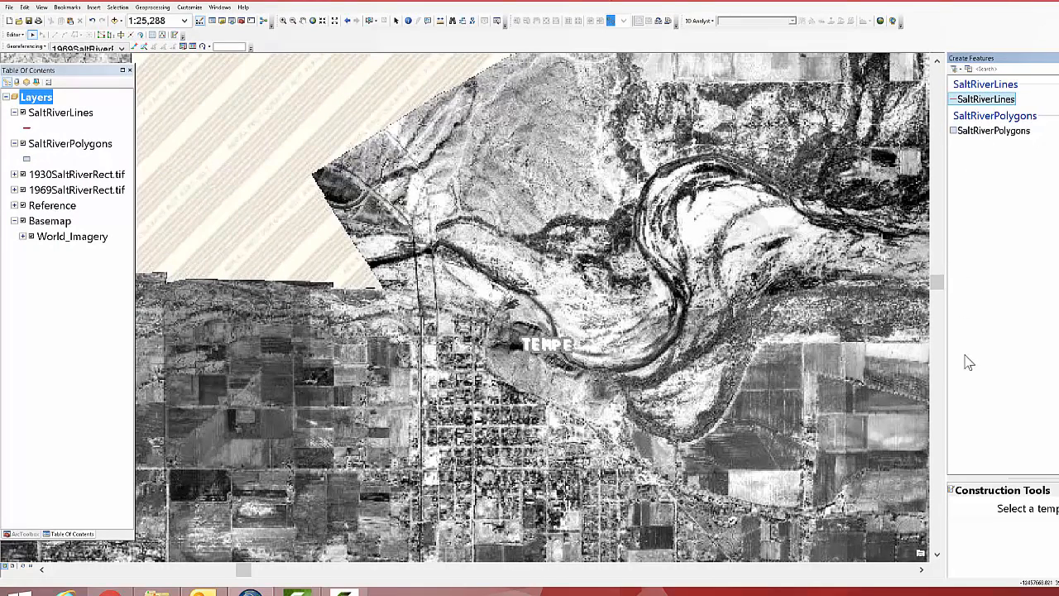
click(977, 101)
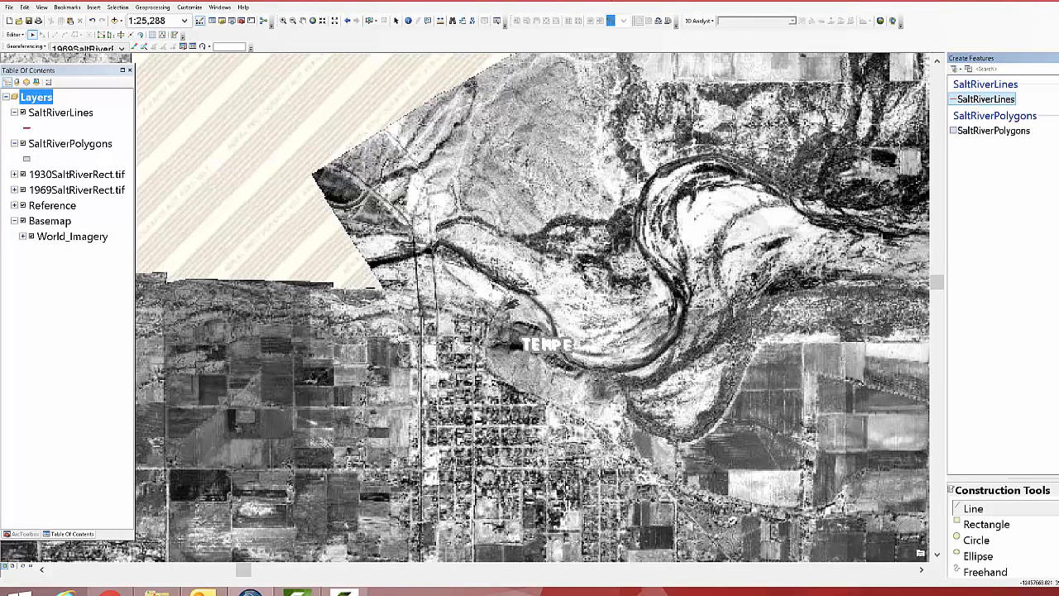
click(974, 510)
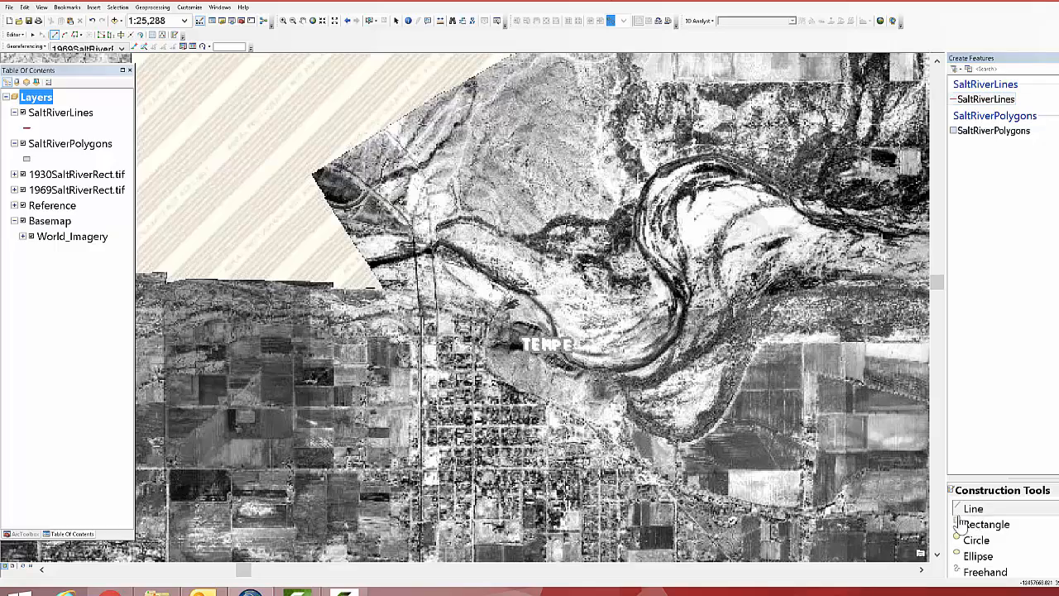
- Hide the Reference, Basemap, 1969SaltRiverRect.tif and SaltRiverPolygons layers, leaving the 1930 airphoto and SaltRiverLines displayed
click(303, 20)
drag(822, 251, 323, 253)
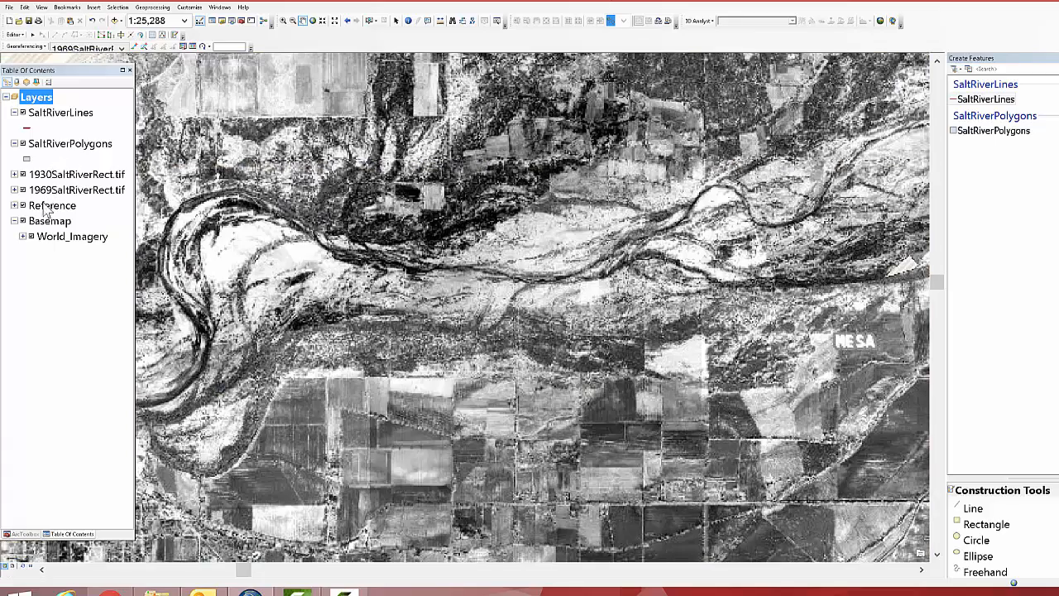
click(24, 206)
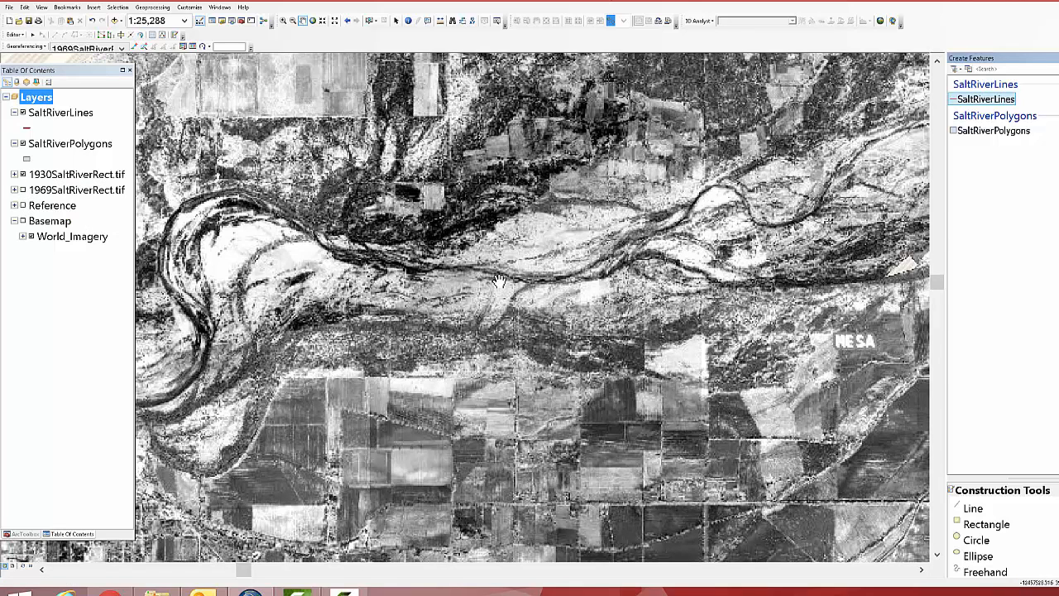
click(23, 189)
click(24, 144)
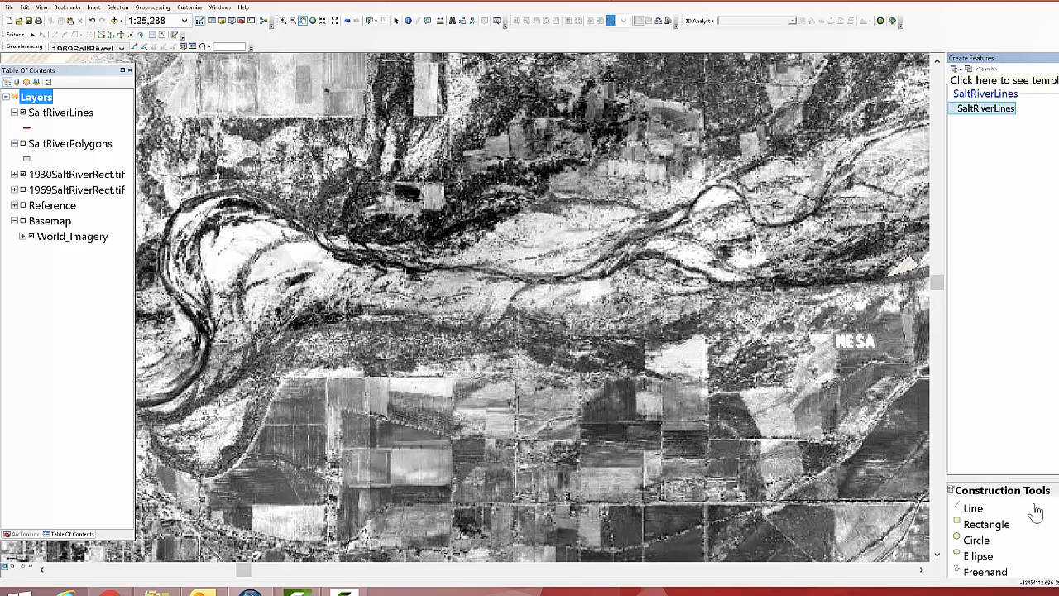
- Digitize a SaltRiverLines line along the northern channel from the 1930 airphoto's east edge west to the channel junction northwest of Mesa
click(993, 509)
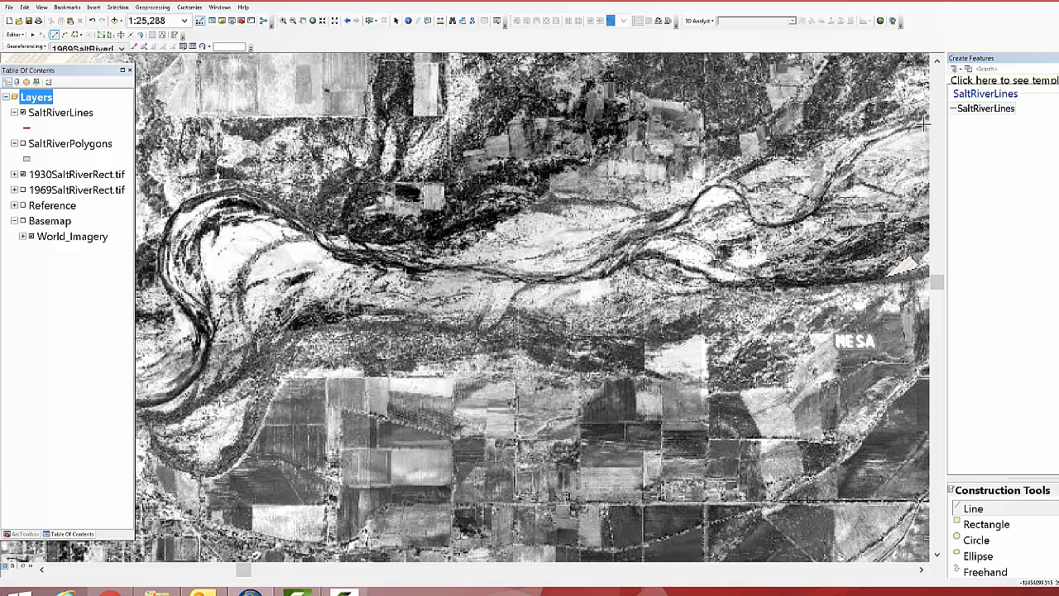
click(921, 569)
click(921, 569)
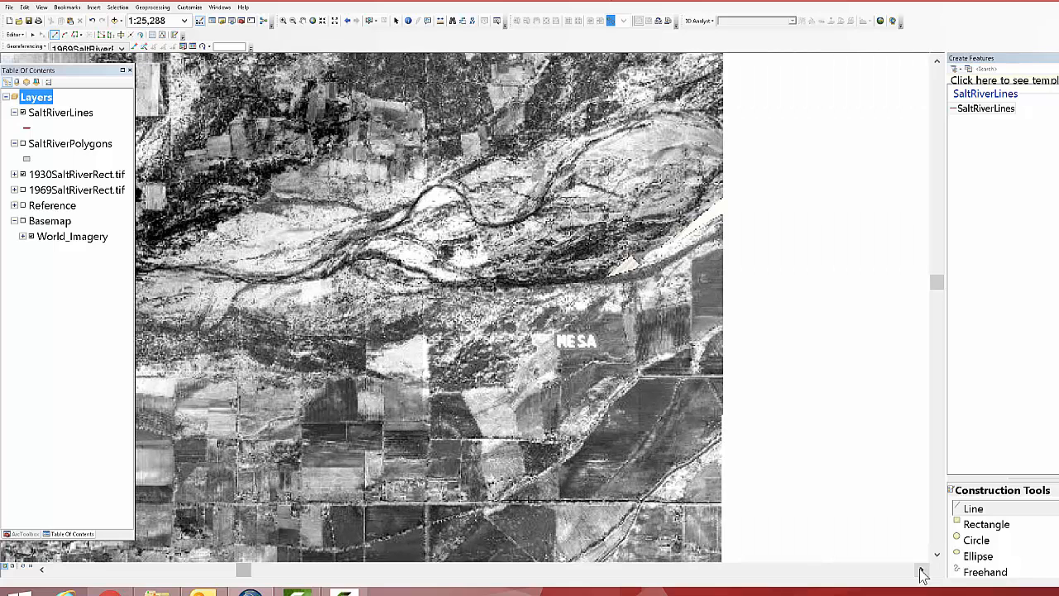
click(722, 151)
click(700, 134)
click(664, 123)
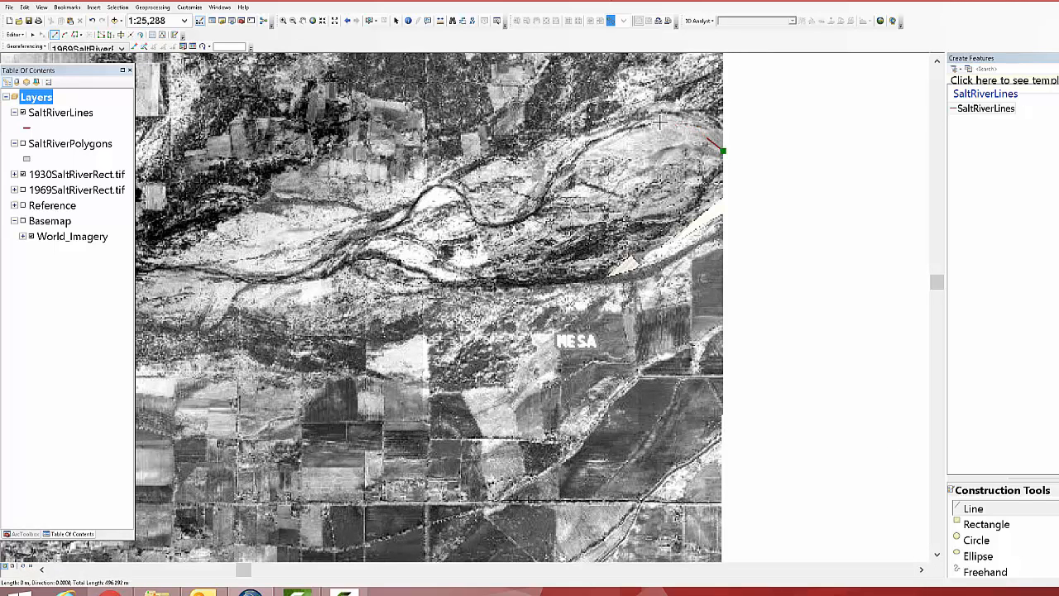
click(626, 124)
click(574, 157)
click(542, 201)
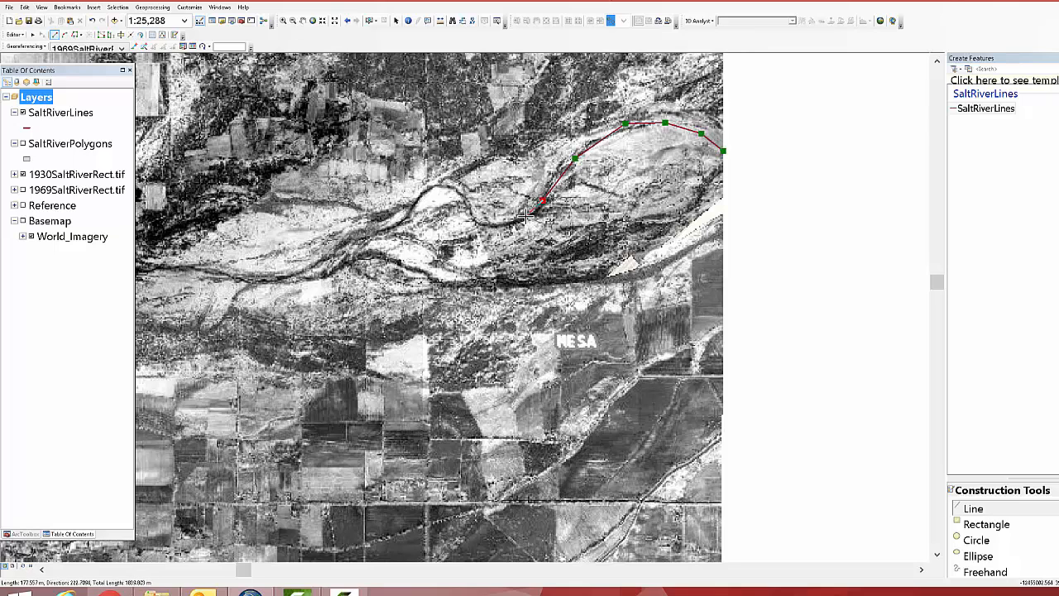
click(524, 217)
click(493, 223)
click(475, 220)
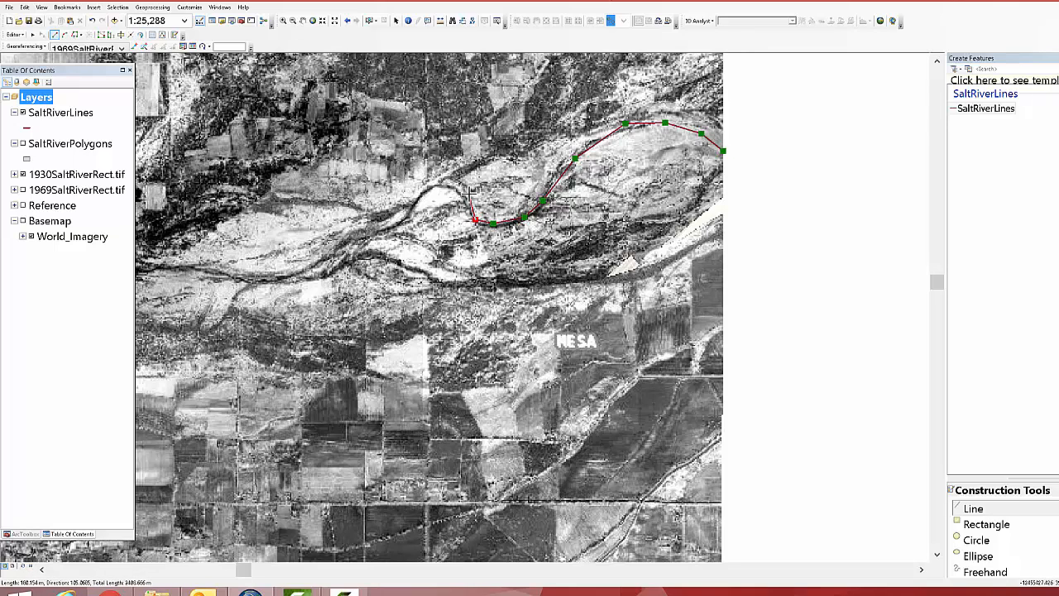
click(458, 192)
click(439, 184)
click(411, 211)
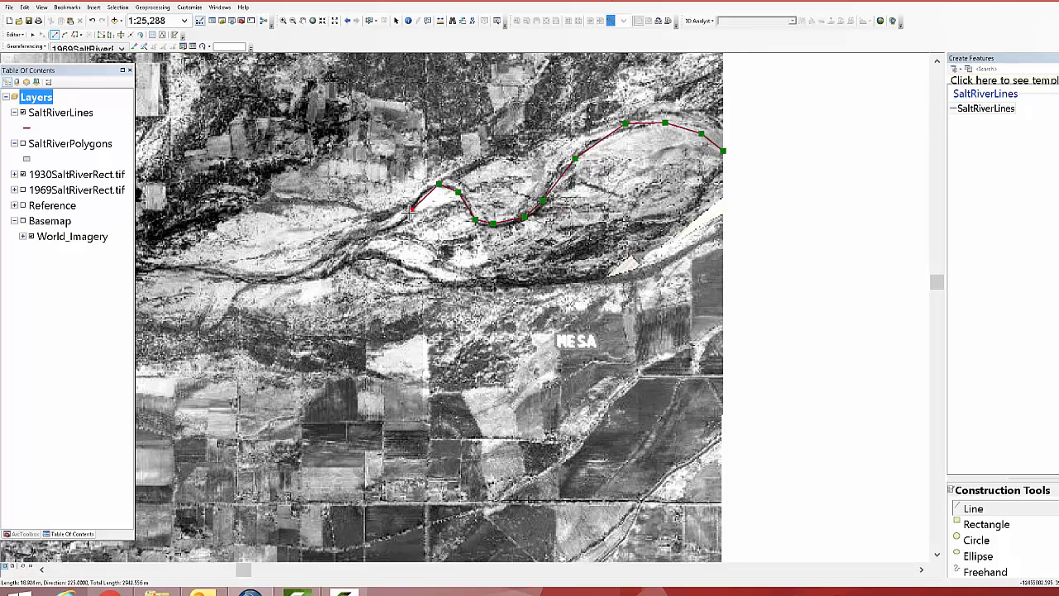
click(398, 224)
click(377, 236)
double_click(347, 260)
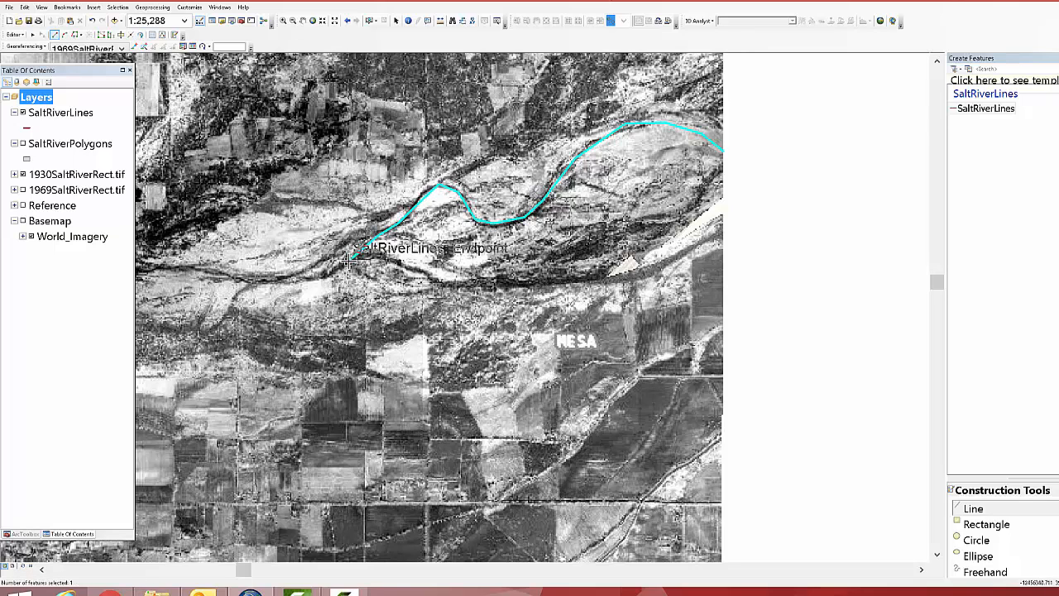
- Digitize a second line along the southern channel from the 1930 airphoto's east edge to the western endpoint of the northern line
click(722, 204)
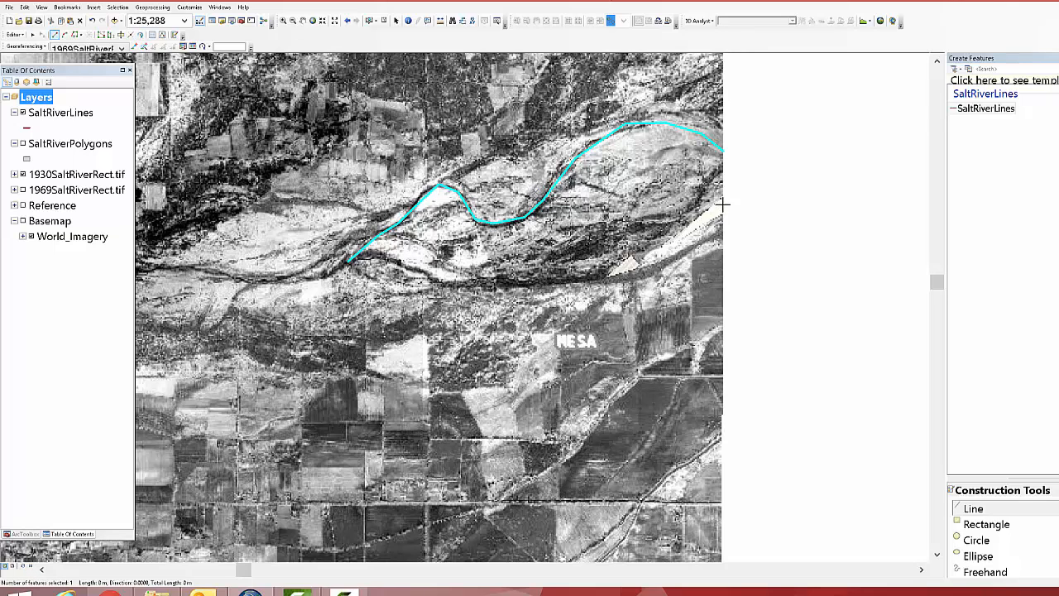
click(669, 240)
click(619, 270)
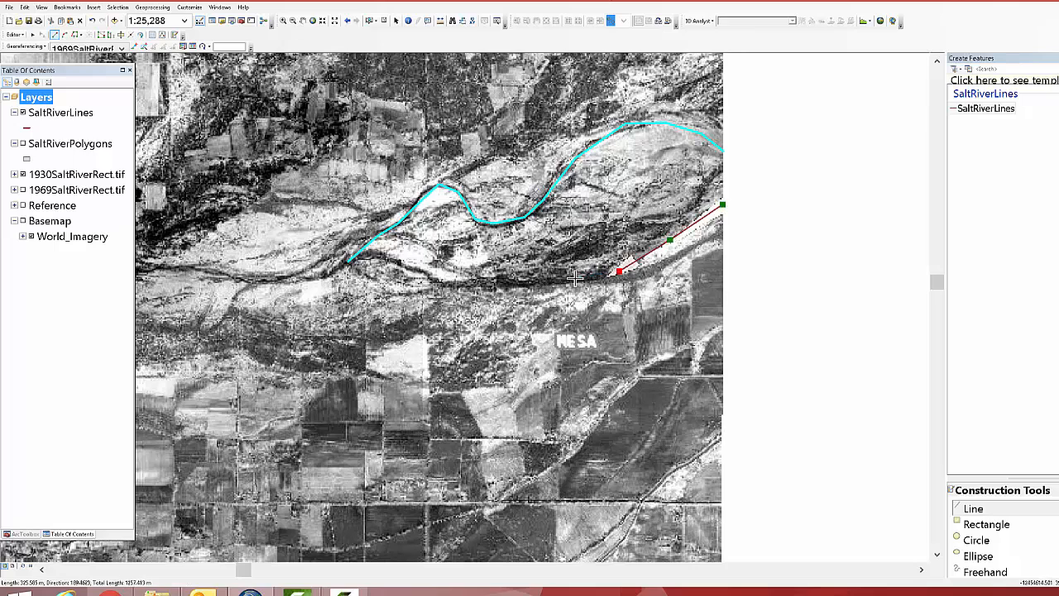
click(577, 278)
click(492, 285)
click(445, 282)
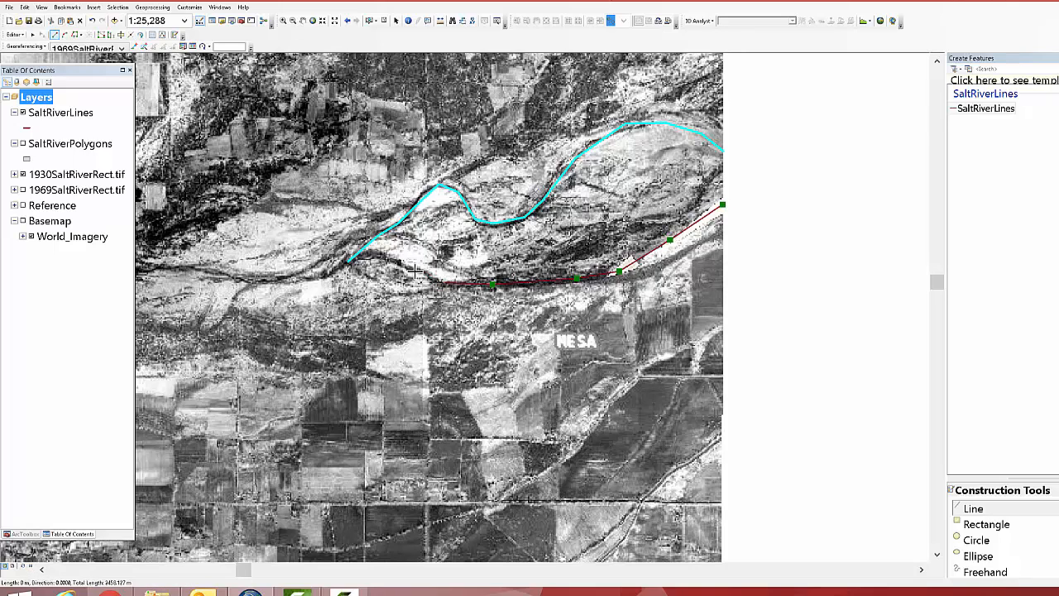
click(420, 273)
click(398, 266)
click(377, 236)
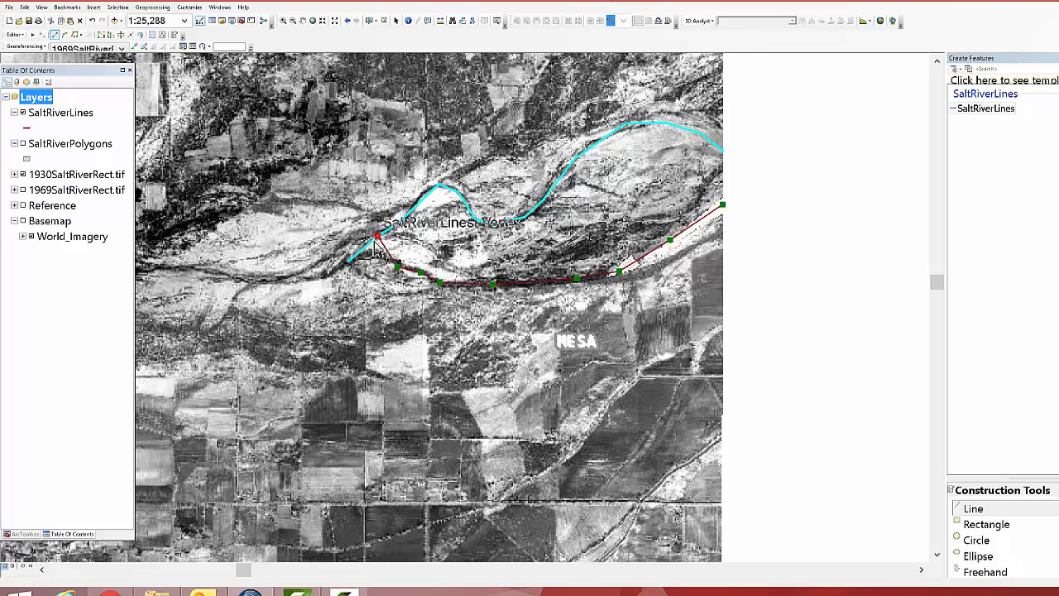
double_click(378, 236)
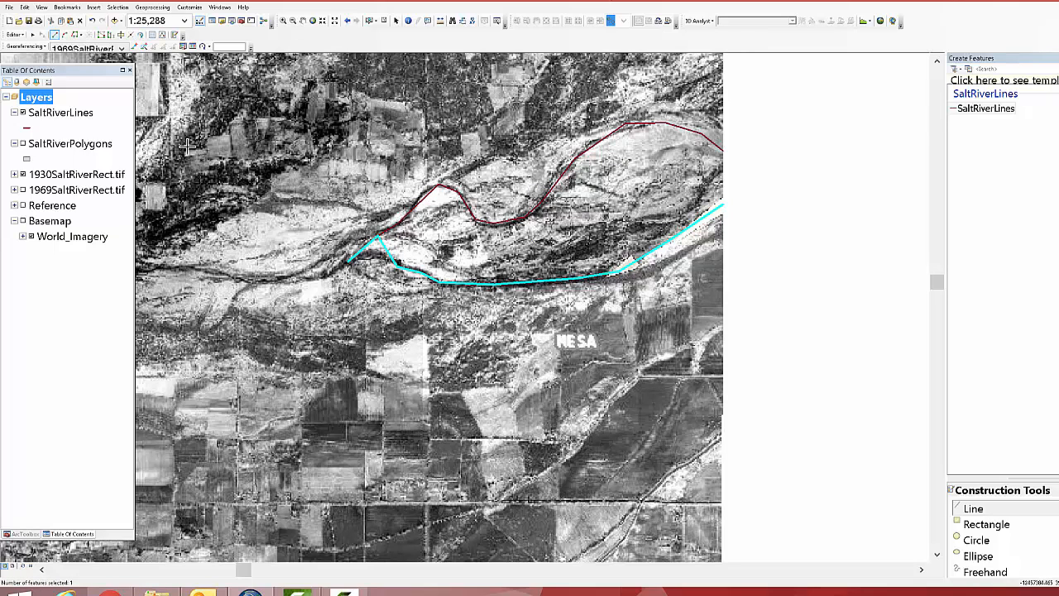
- Show the Snapping toolbar and dock it with the other toolbars above the map
click(16, 35)
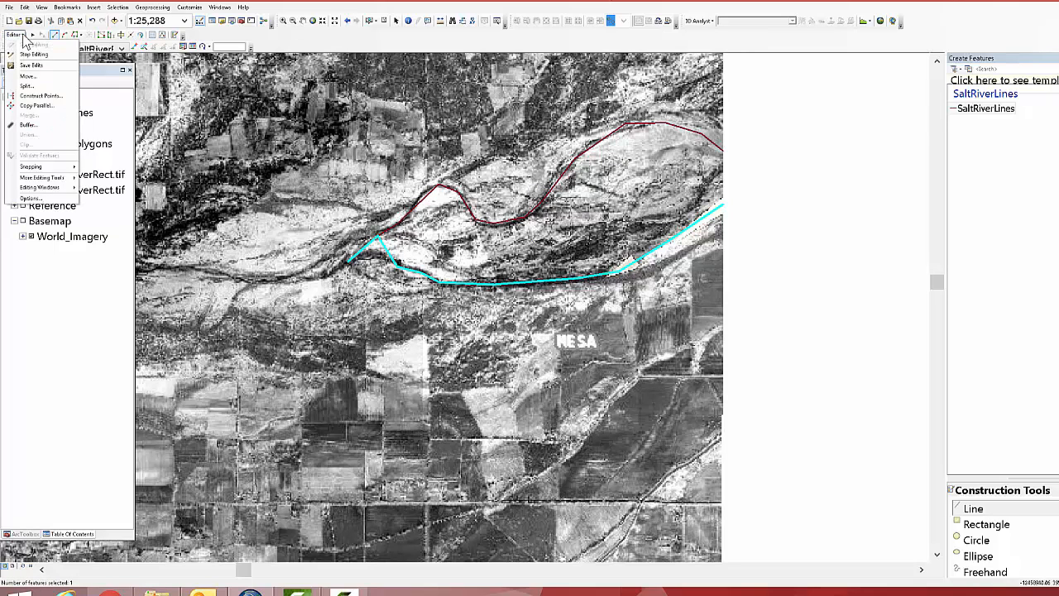
mouse_move(49, 166)
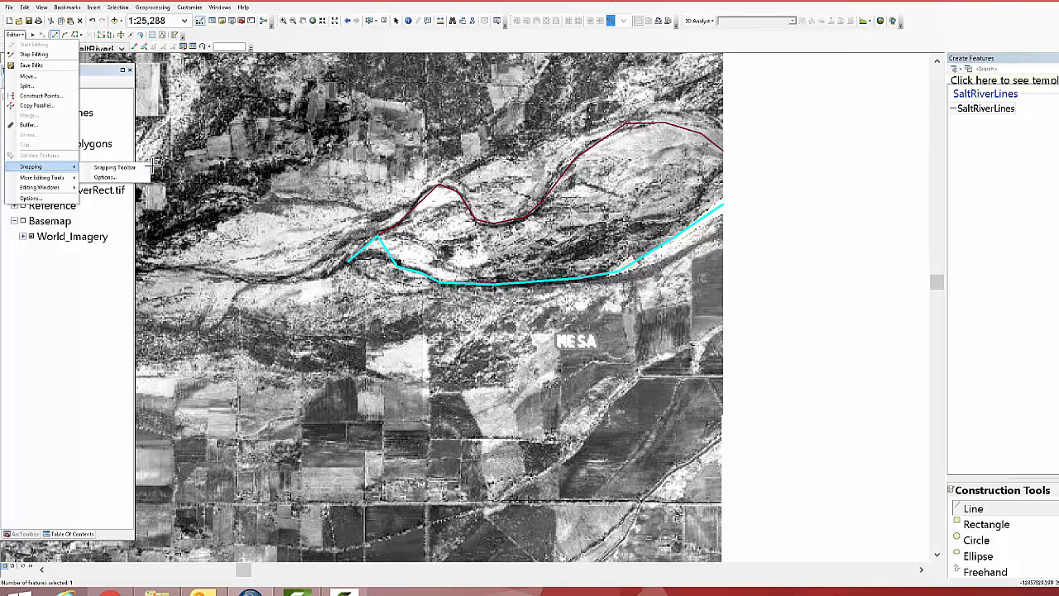
click(116, 167)
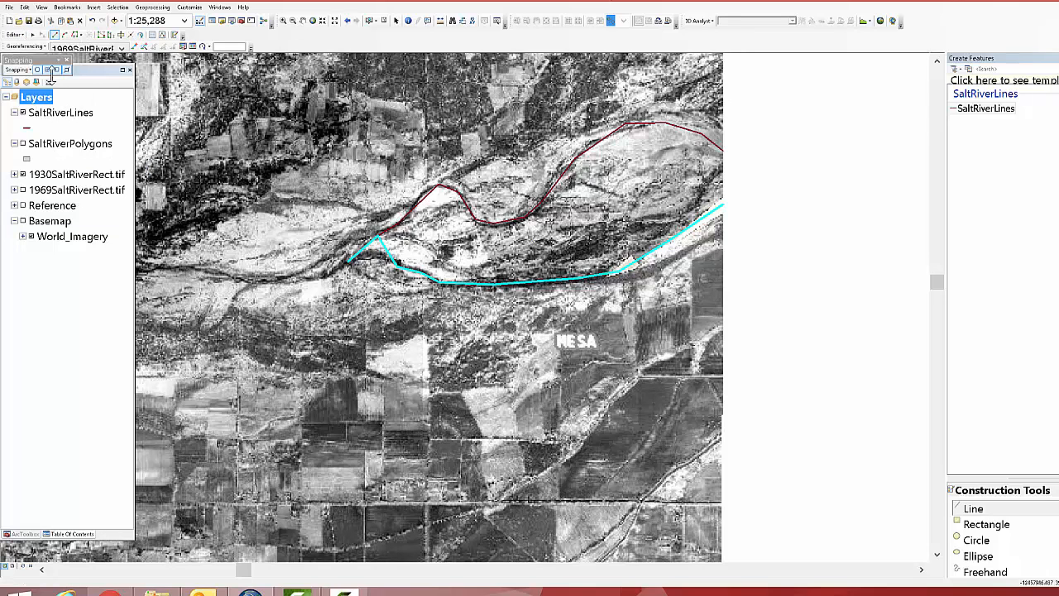
drag(48, 66, 537, 45)
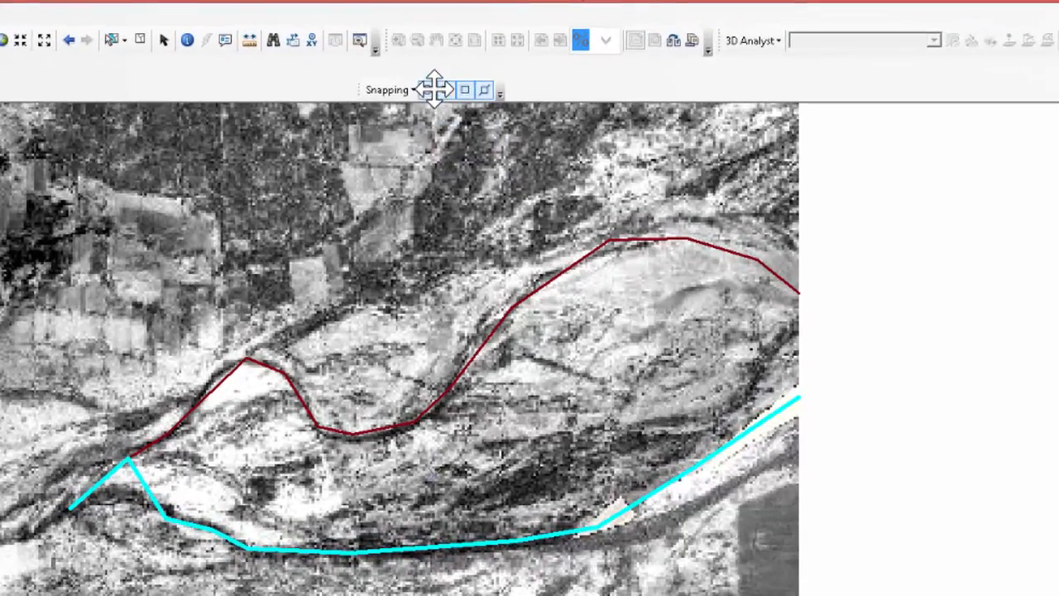
- Set the snapping tolerance to 5 pixels in the snapping options
click(414, 90)
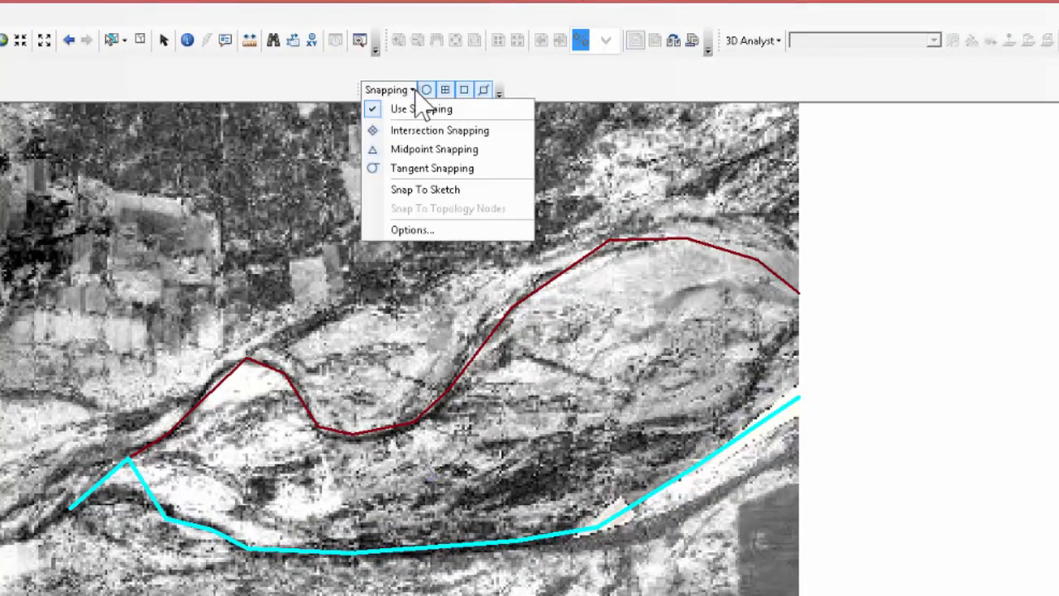
click(418, 230)
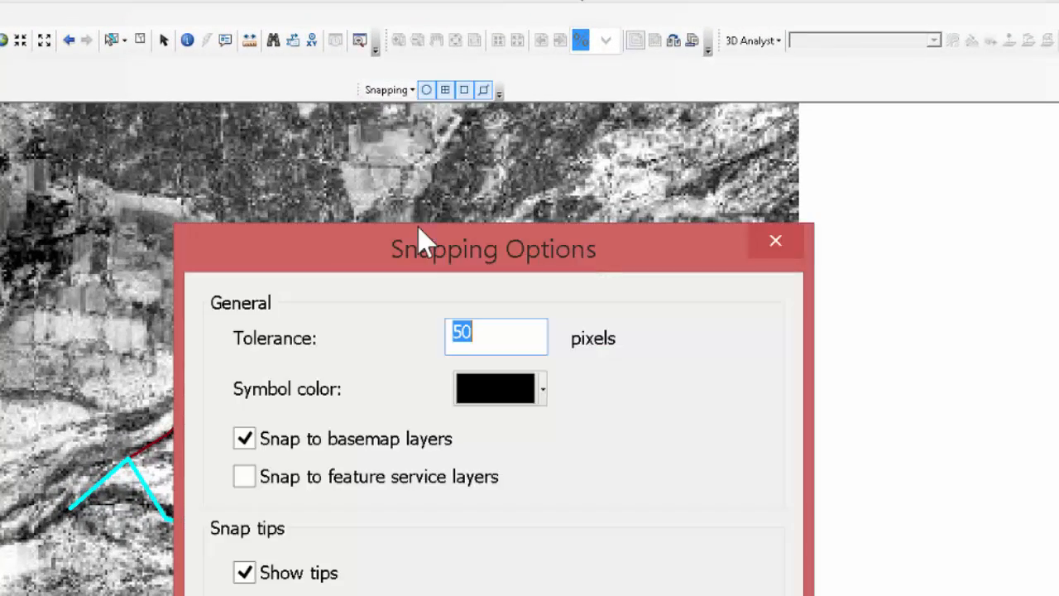
drag(591, 244, 984, 210)
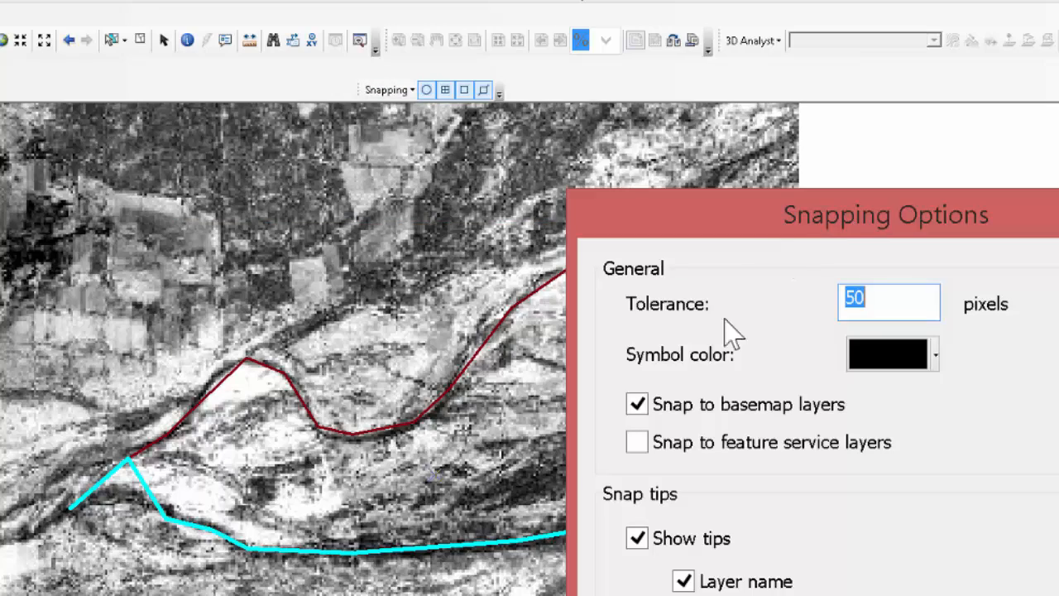
click(871, 295)
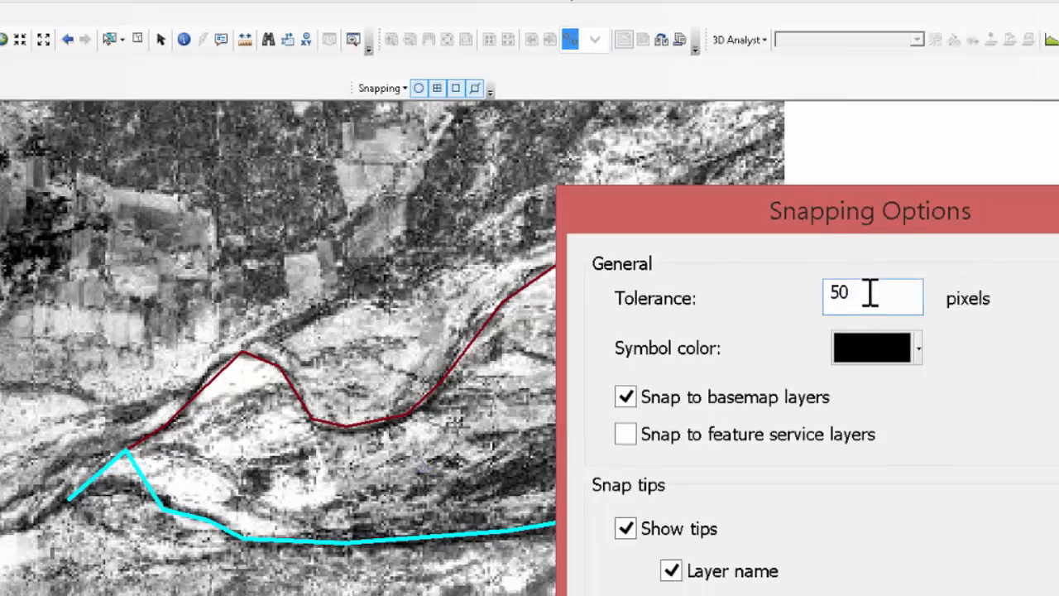
key(BackSpace)
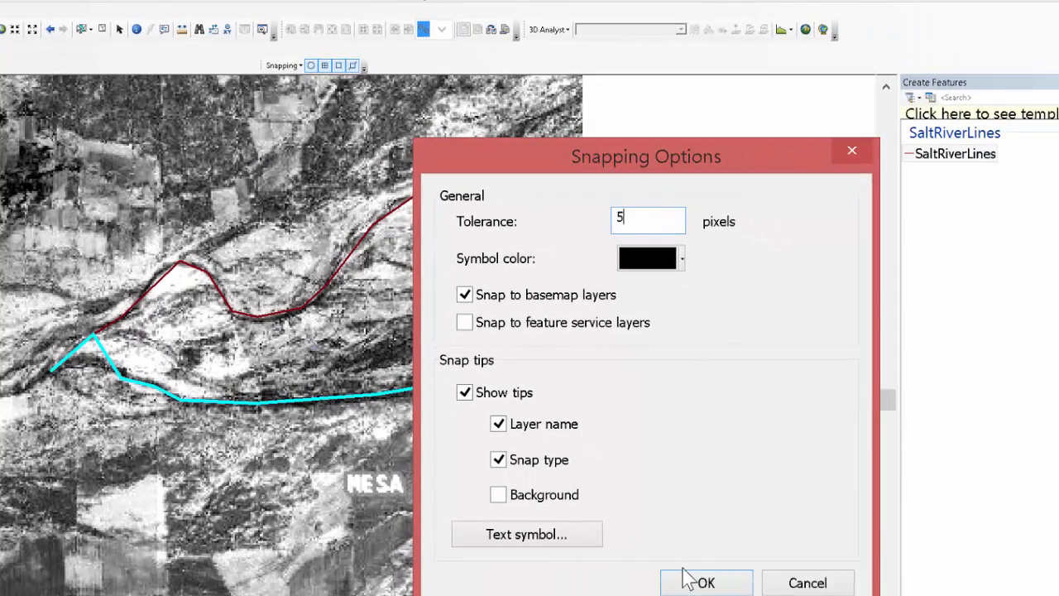
click(793, 595)
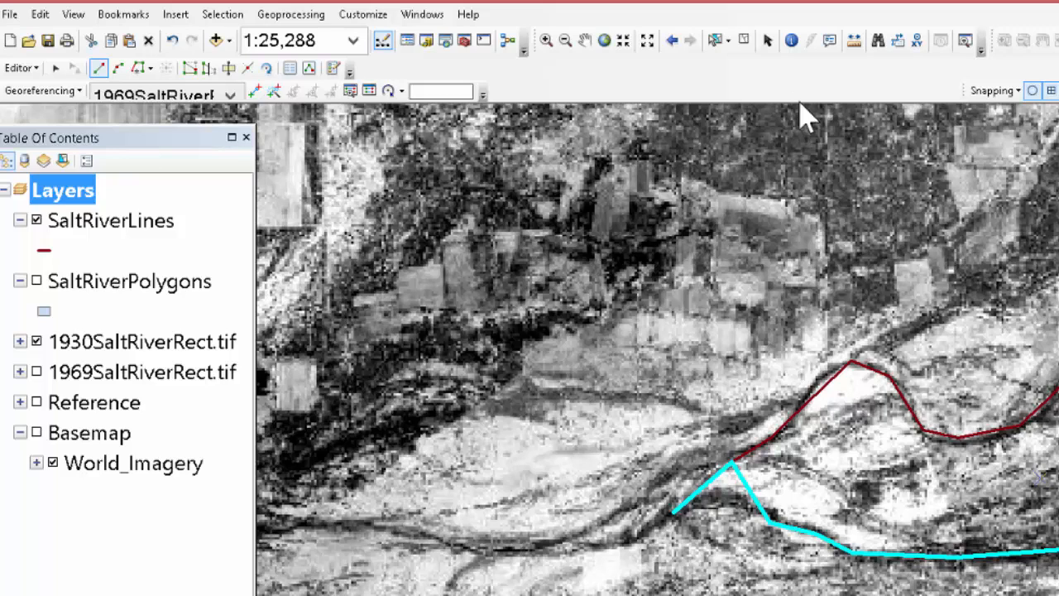
- Move the southern line's misplaced vertex near the channel junction down onto the southern channel and finish the vertex edit
click(55, 68)
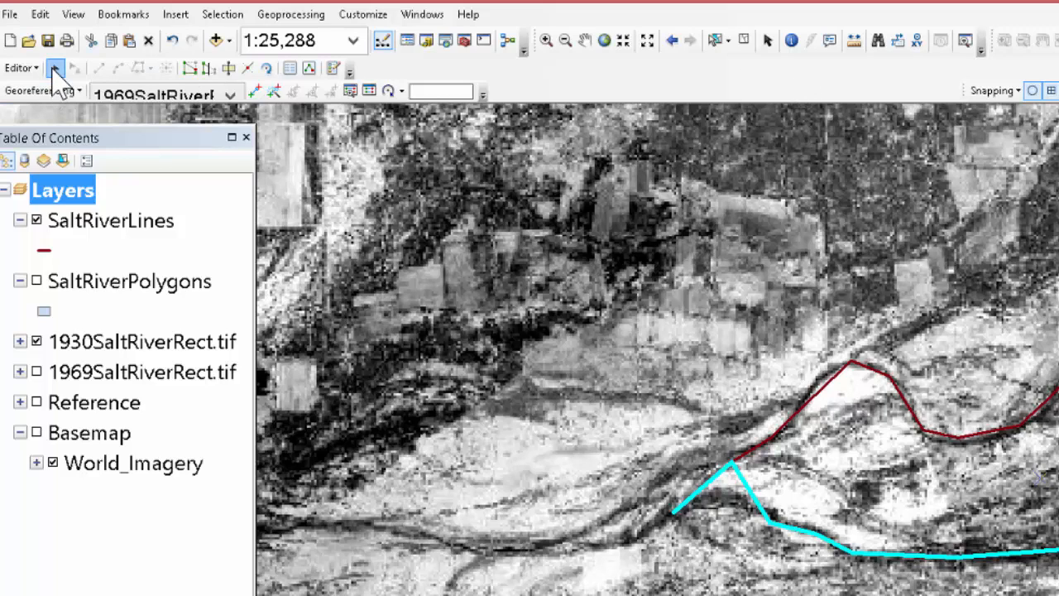
double_click(742, 486)
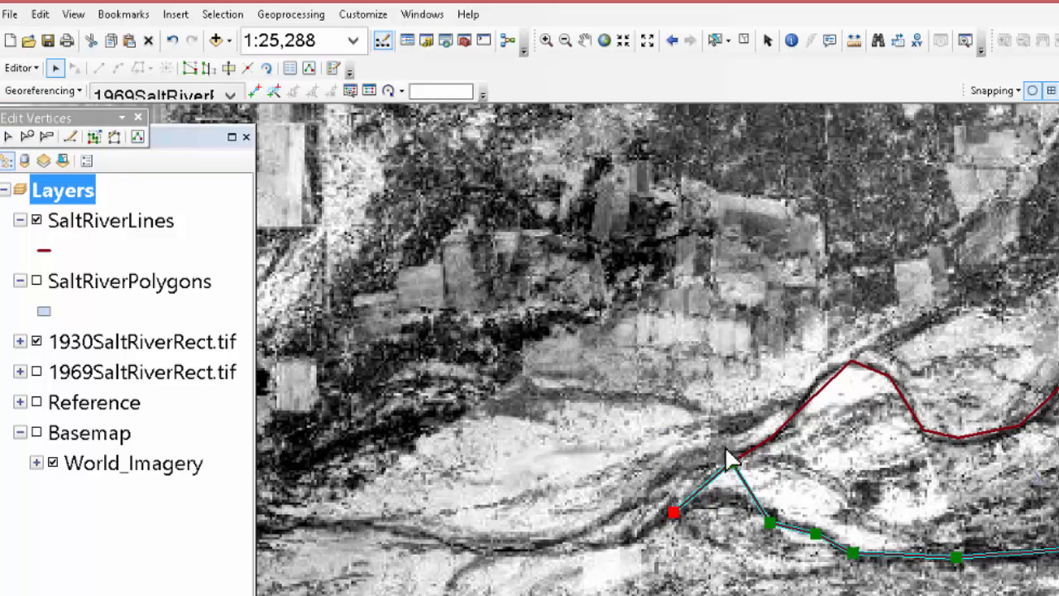
drag(725, 485, 725, 497)
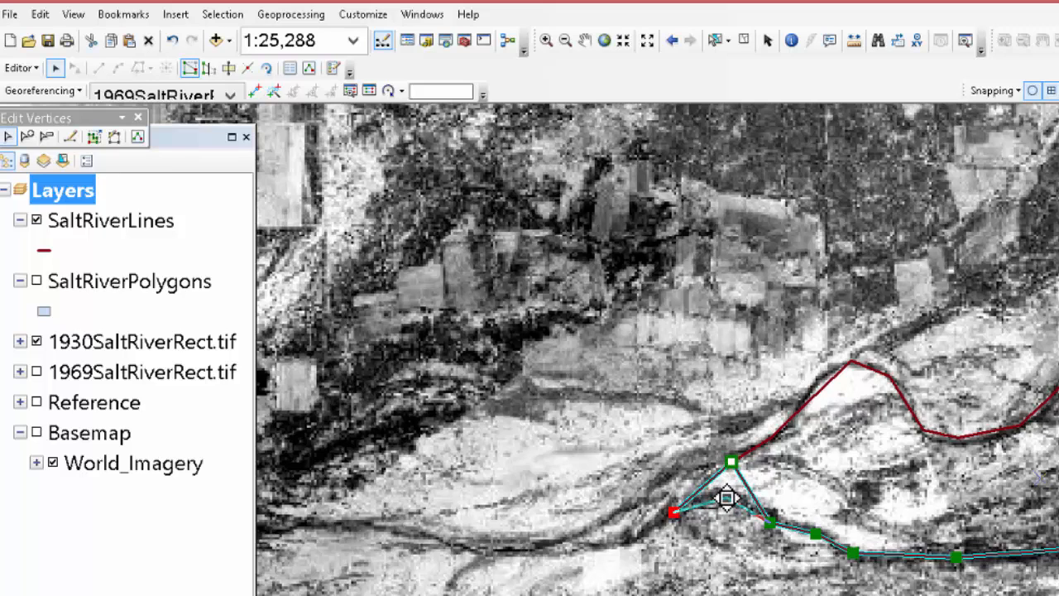
click(610, 521)
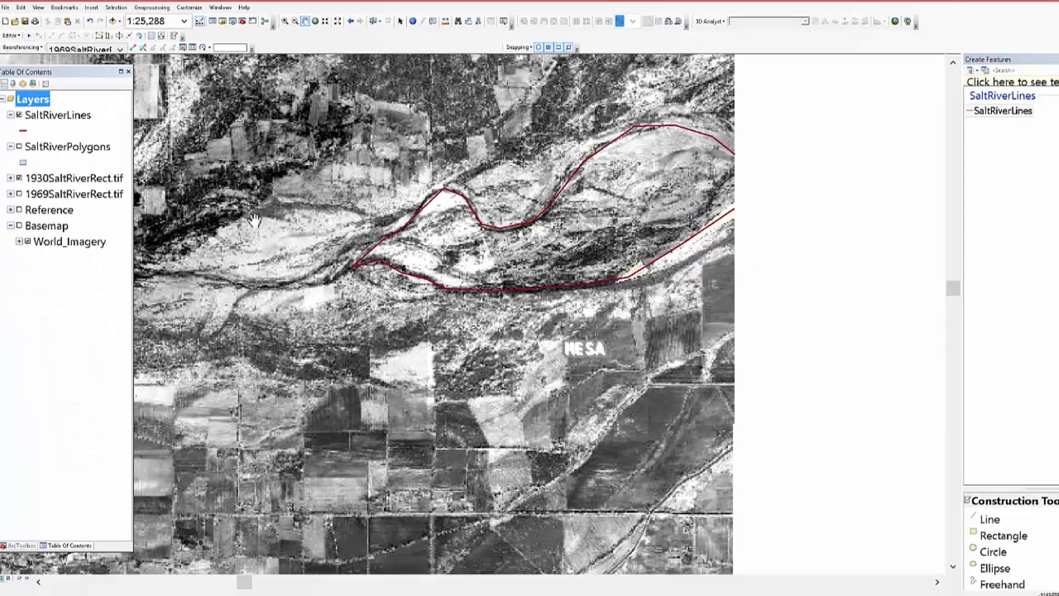
- Digitize a SaltRiverLines line along the main channel from the channel junction west past Tempe to the gap in the 1930 airphoto
drag(255, 221, 697, 193)
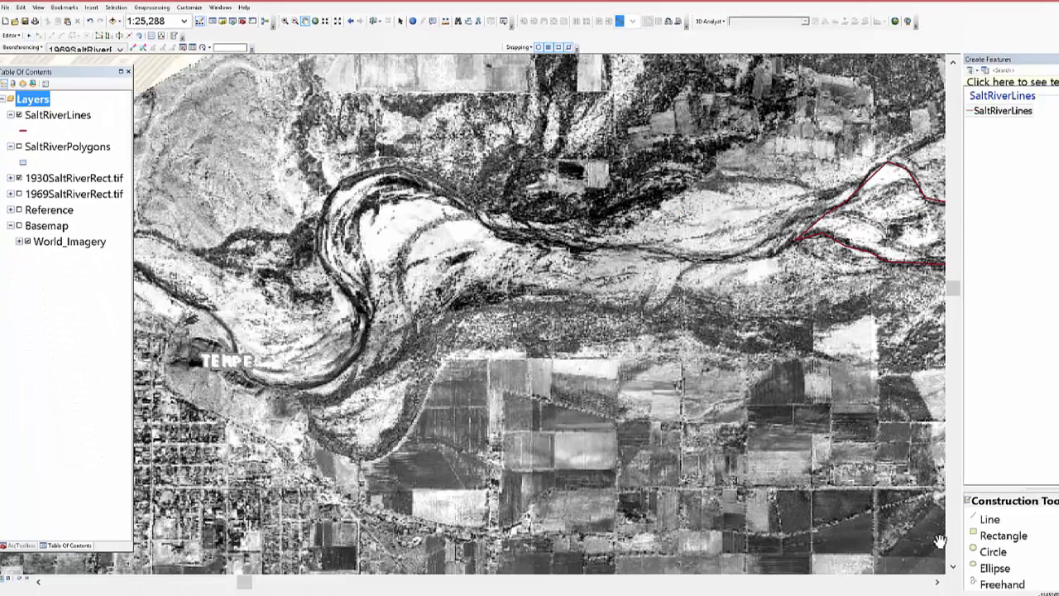
click(989, 519)
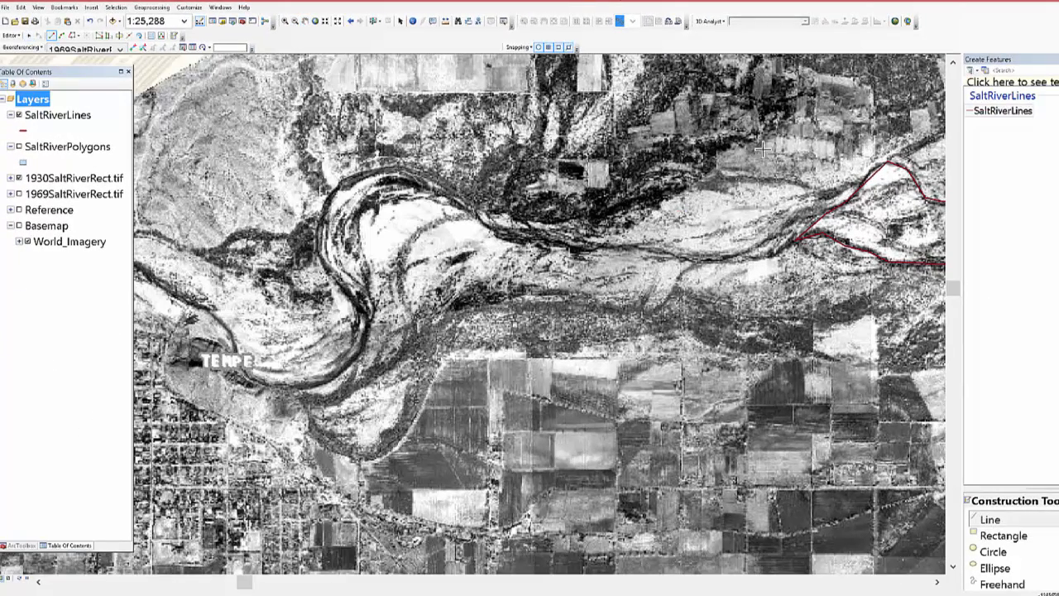
click(793, 240)
click(766, 258)
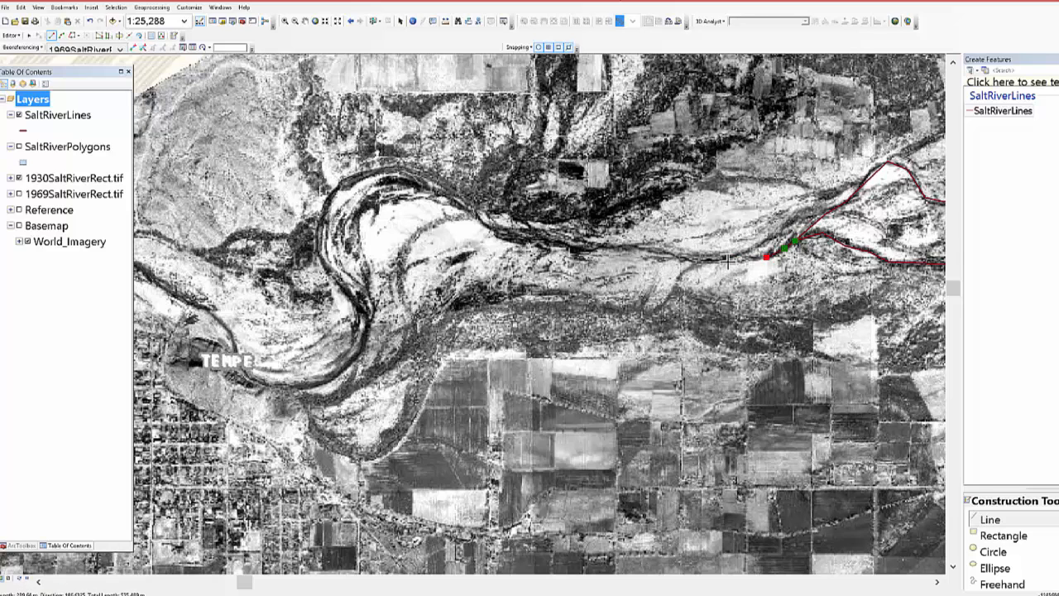
click(728, 261)
click(658, 252)
click(628, 245)
click(592, 249)
click(545, 242)
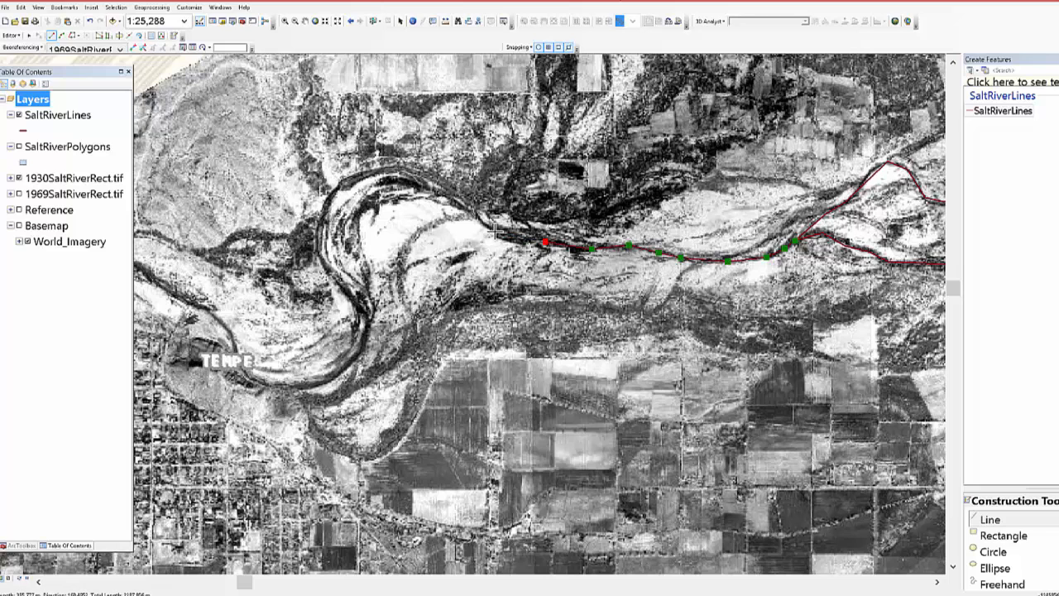
click(494, 232)
click(475, 217)
click(443, 190)
click(407, 179)
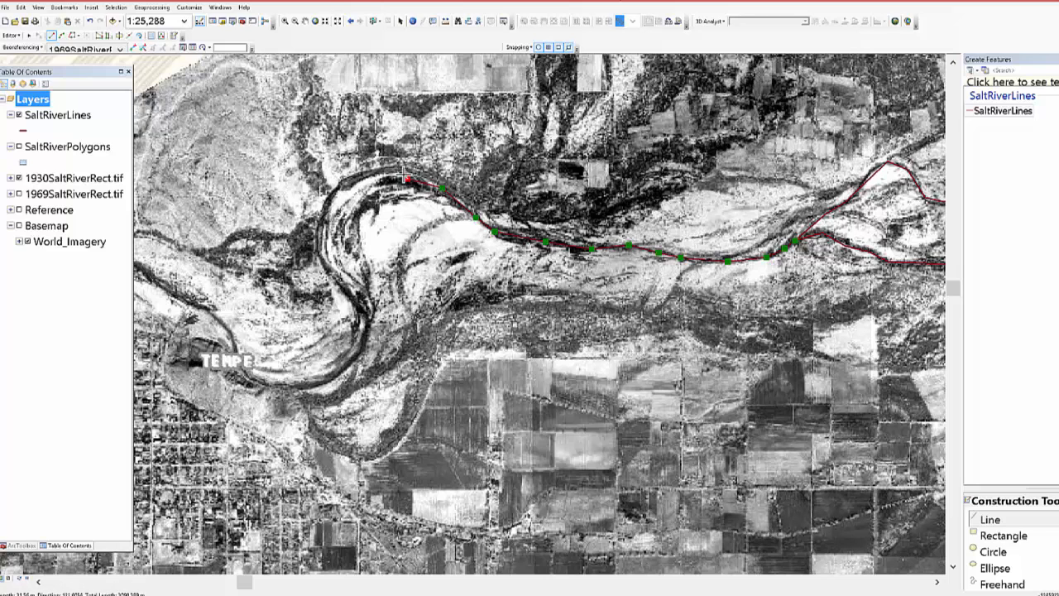
click(370, 170)
click(339, 183)
click(321, 239)
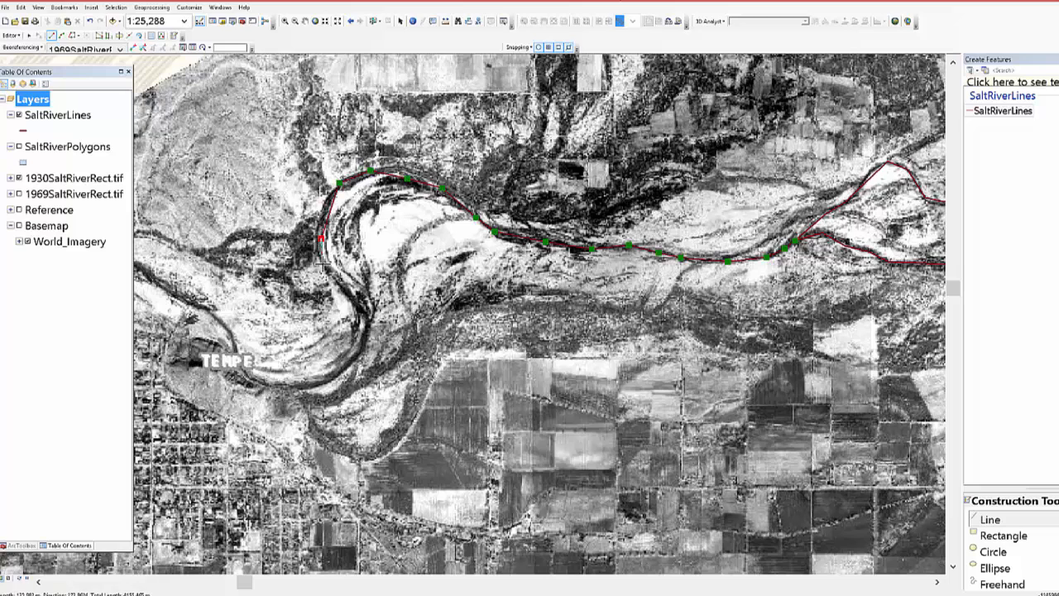
click(325, 271)
click(346, 298)
click(363, 317)
click(361, 341)
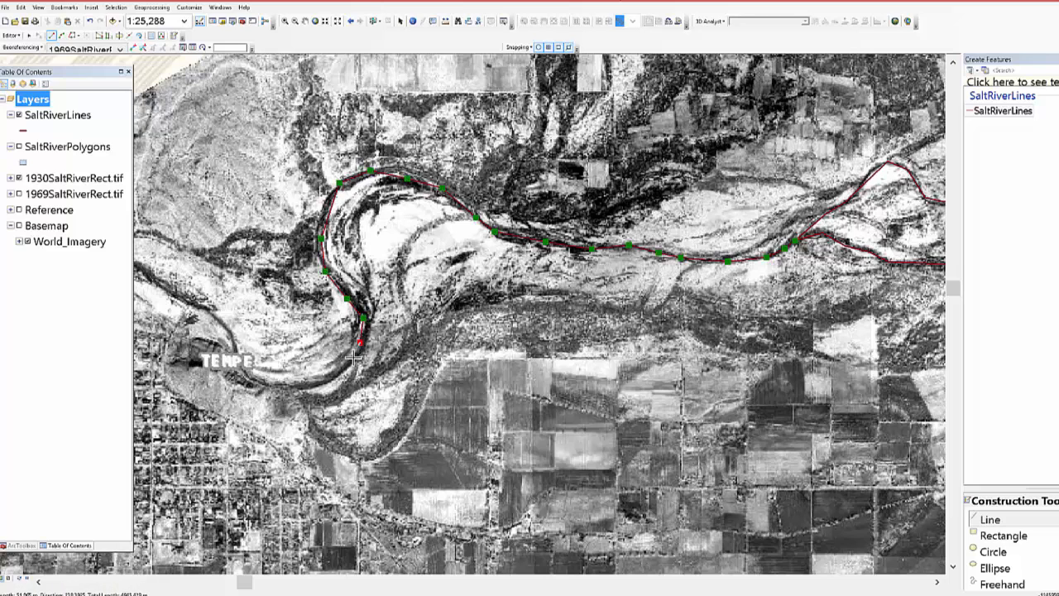
click(349, 366)
click(315, 382)
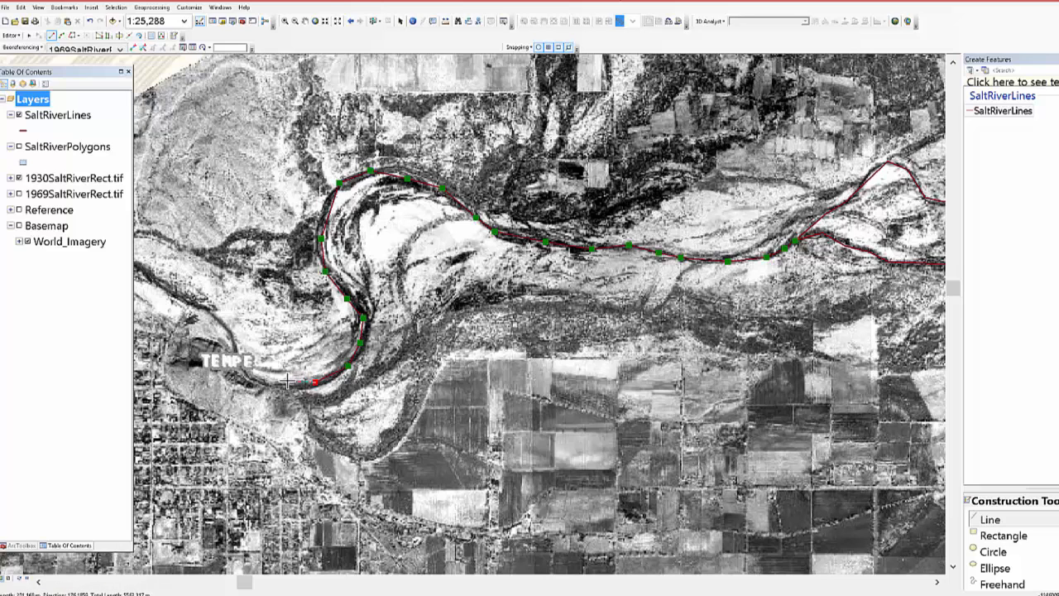
click(287, 380)
click(262, 382)
click(251, 375)
click(240, 345)
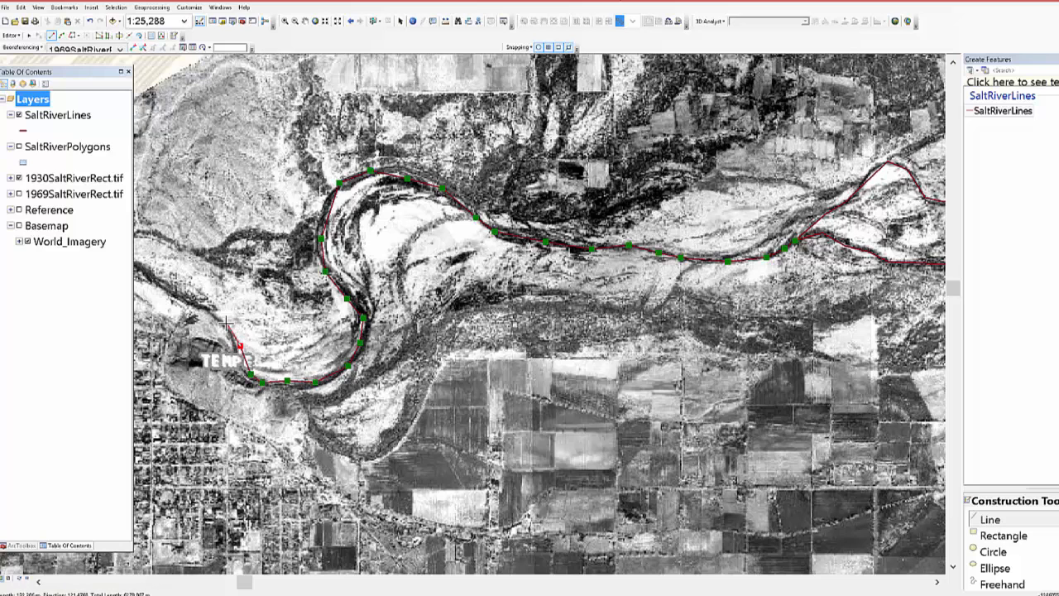
click(225, 323)
click(205, 306)
click(176, 295)
click(146, 276)
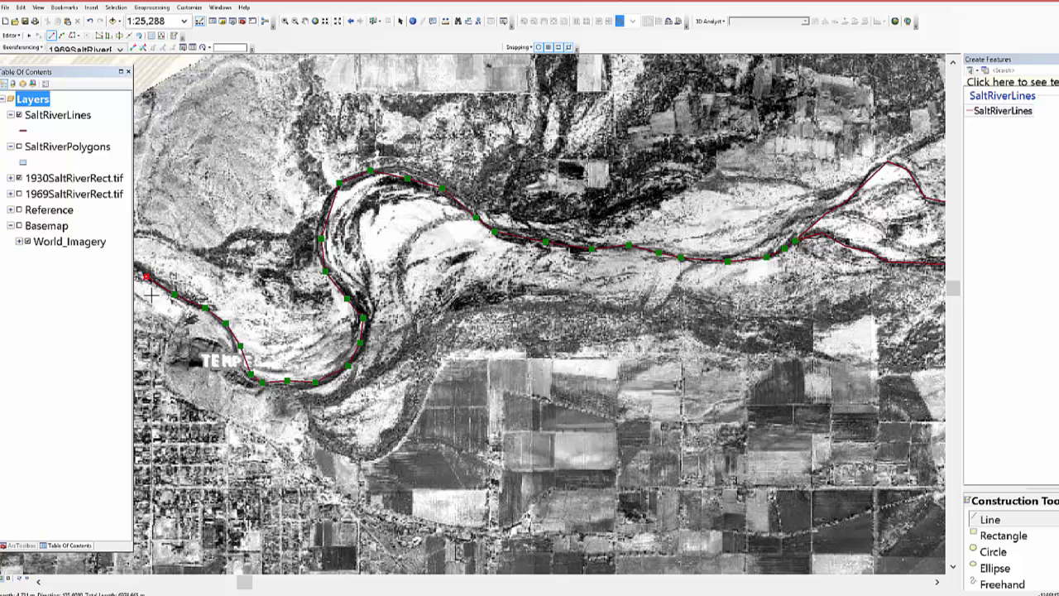
click(117, 583)
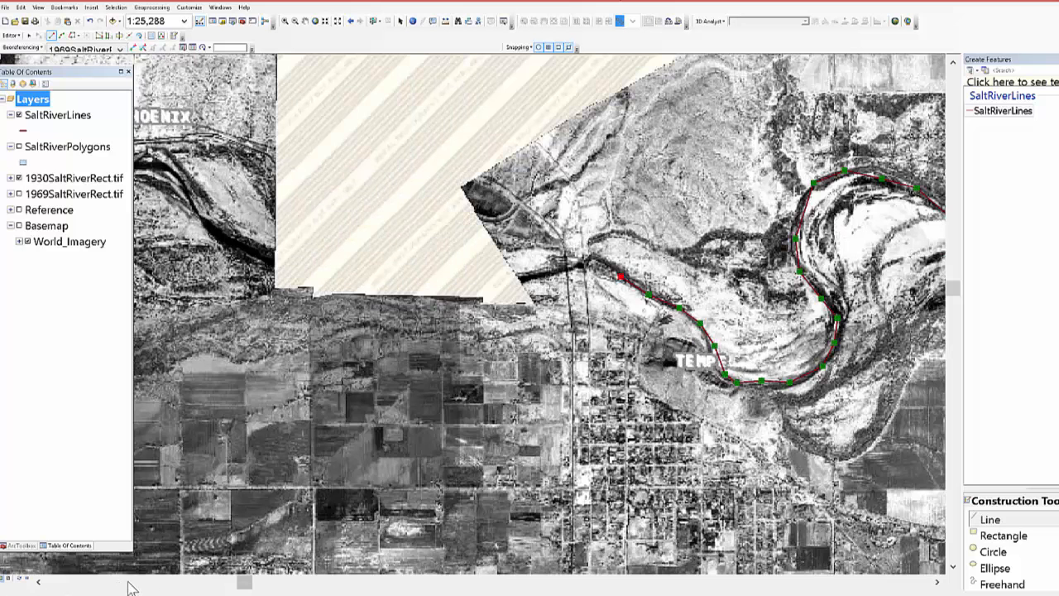
click(594, 258)
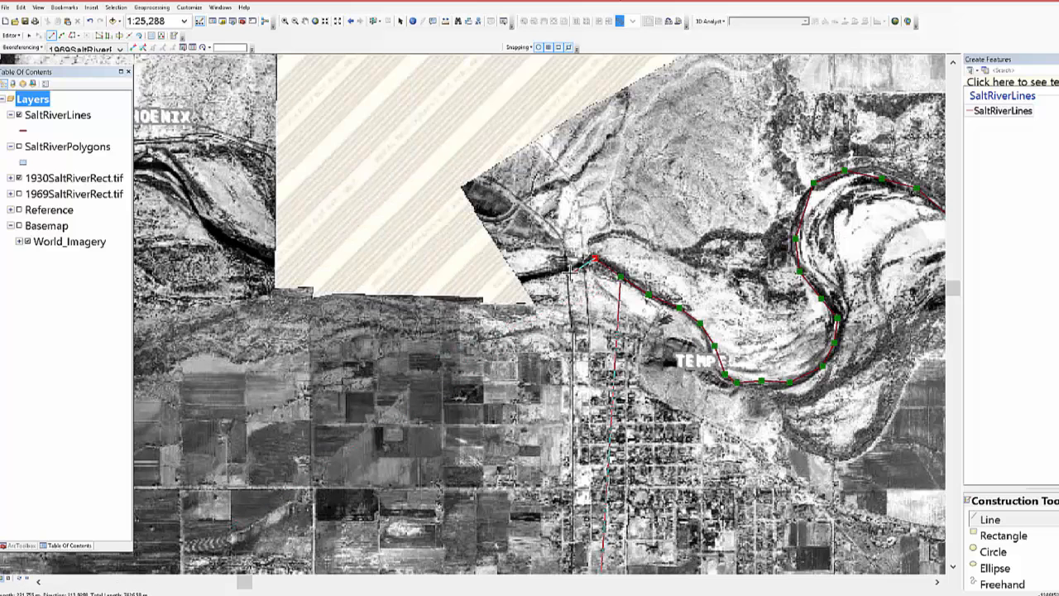
click(570, 269)
double_click(528, 280)
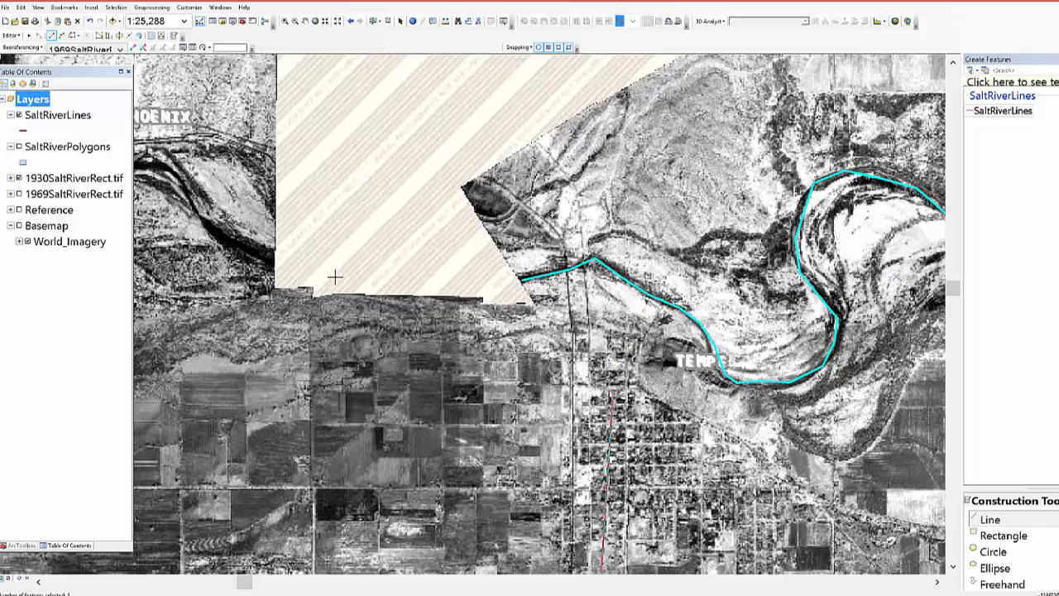
- Digitize another line along the main channel from the gap's western side past Phoenix to the 1930 airphoto's west edge
click(272, 263)
click(241, 250)
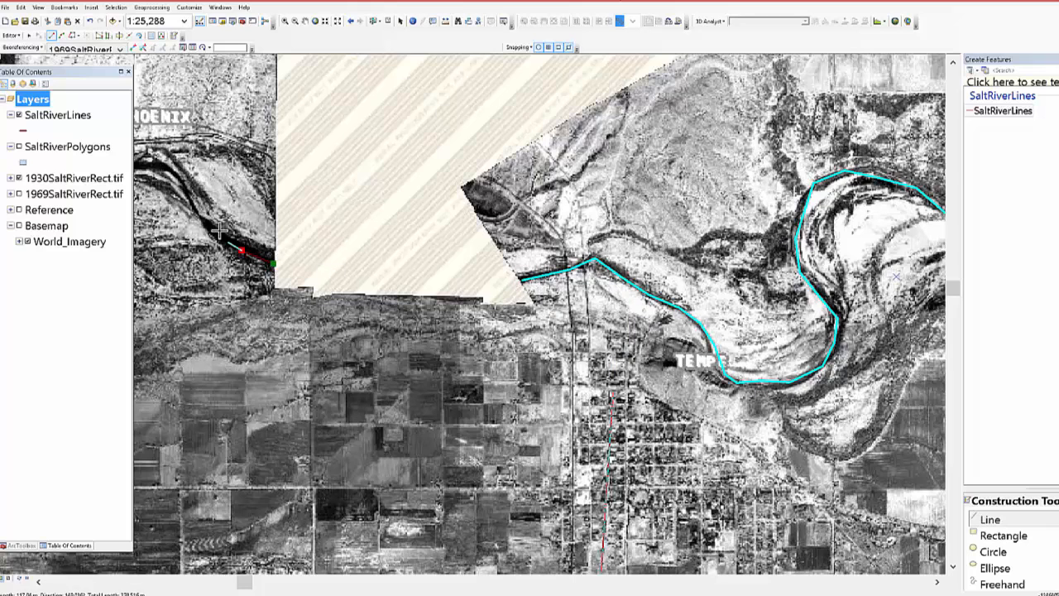
click(216, 228)
click(193, 206)
click(182, 180)
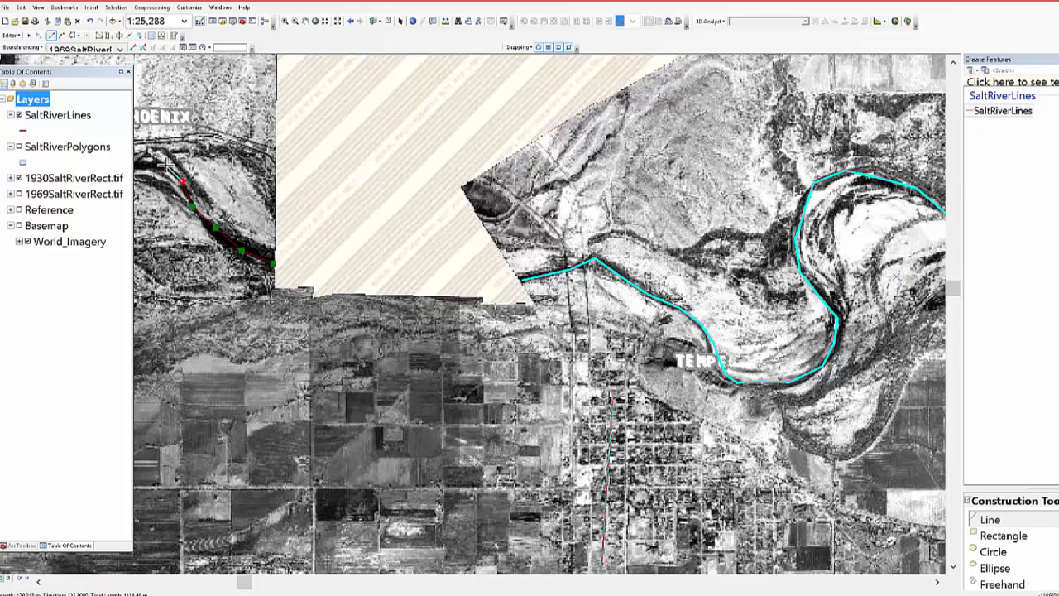
click(166, 165)
click(141, 163)
click(91, 581)
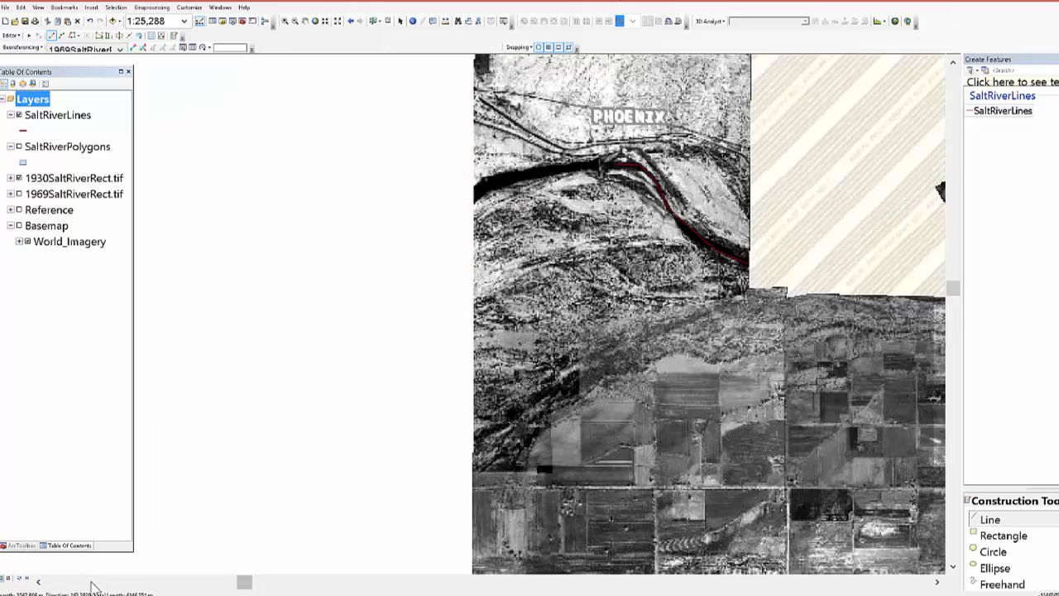
click(587, 166)
click(548, 168)
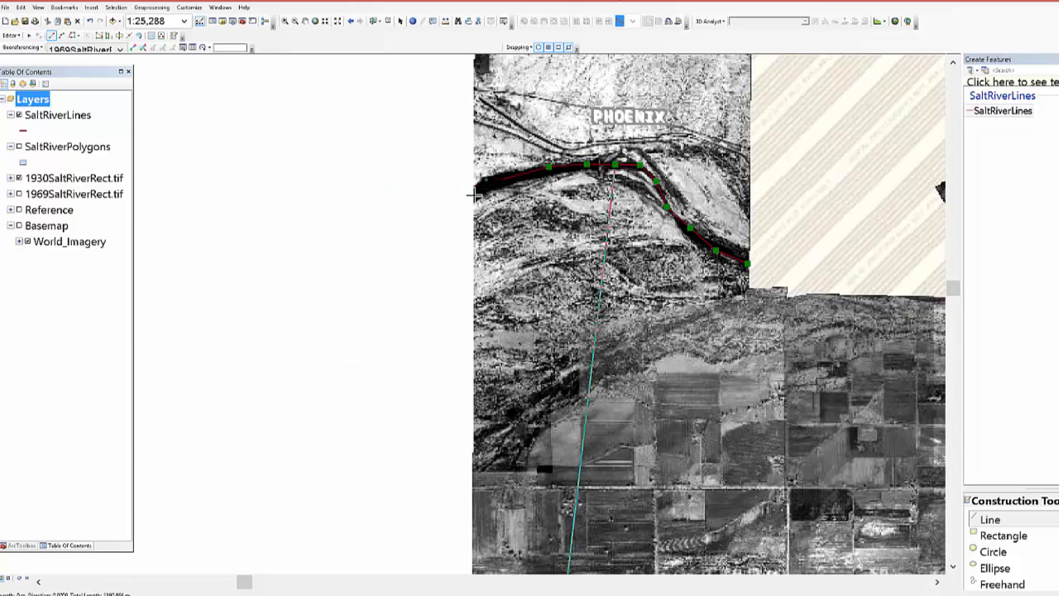
double_click(475, 195)
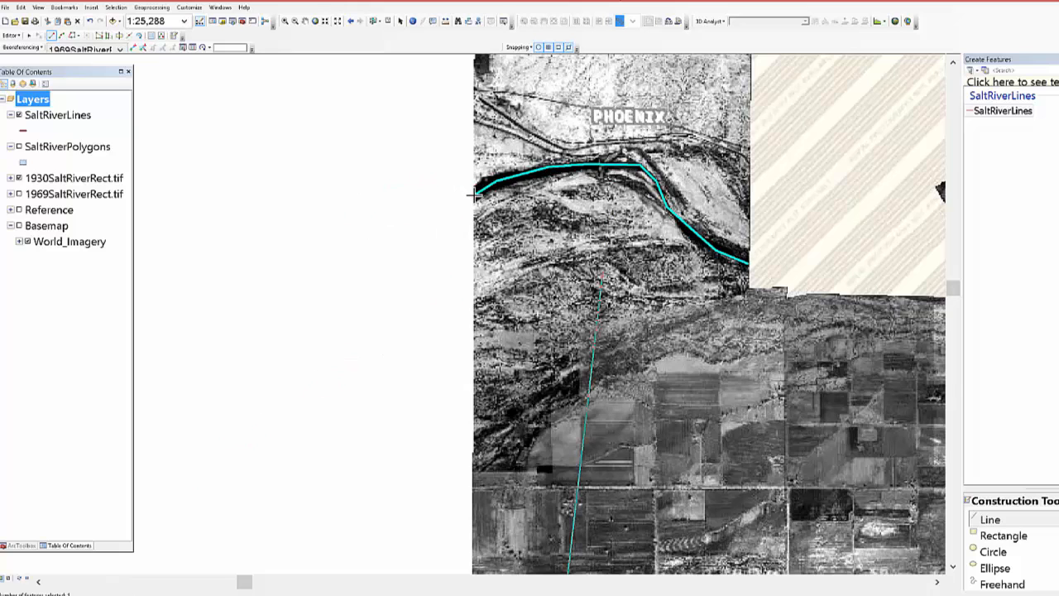
- Zoom to the extent of the SaltRiverLines layer and hide the 1930SaltRiverRect.tif airphoto
click(47, 116)
right_click(47, 114)
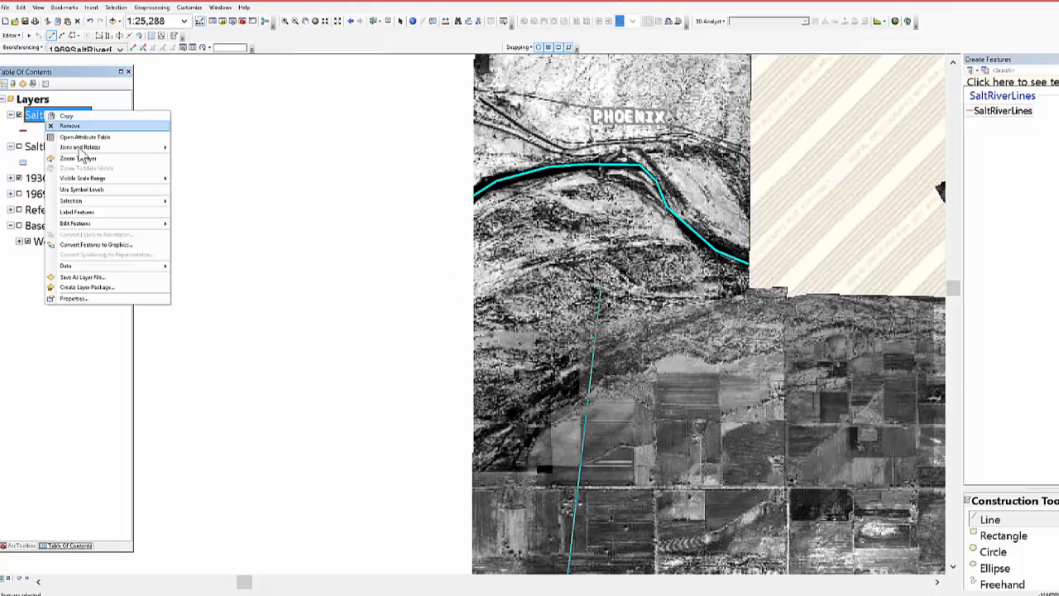
click(85, 159)
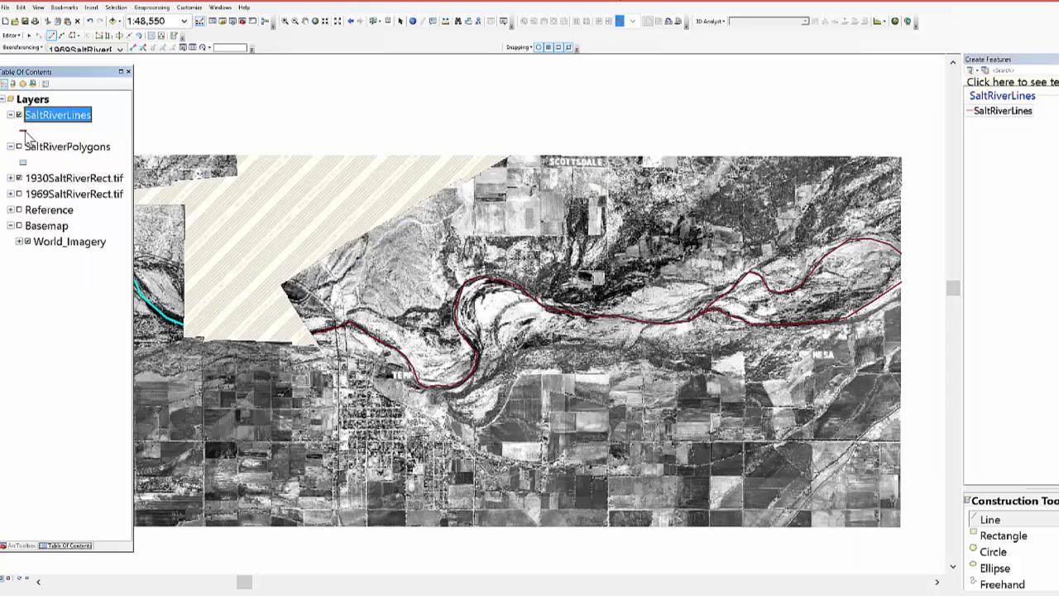
click(18, 178)
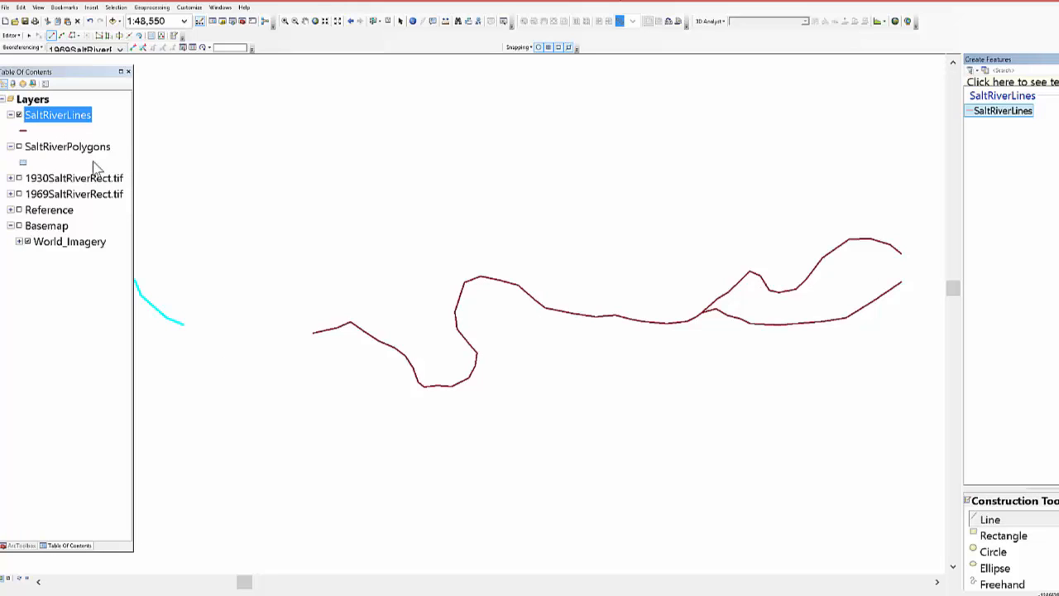
- Stop the edit session and save the digitized SaltRiverLines edits
click(11, 36)
click(27, 53)
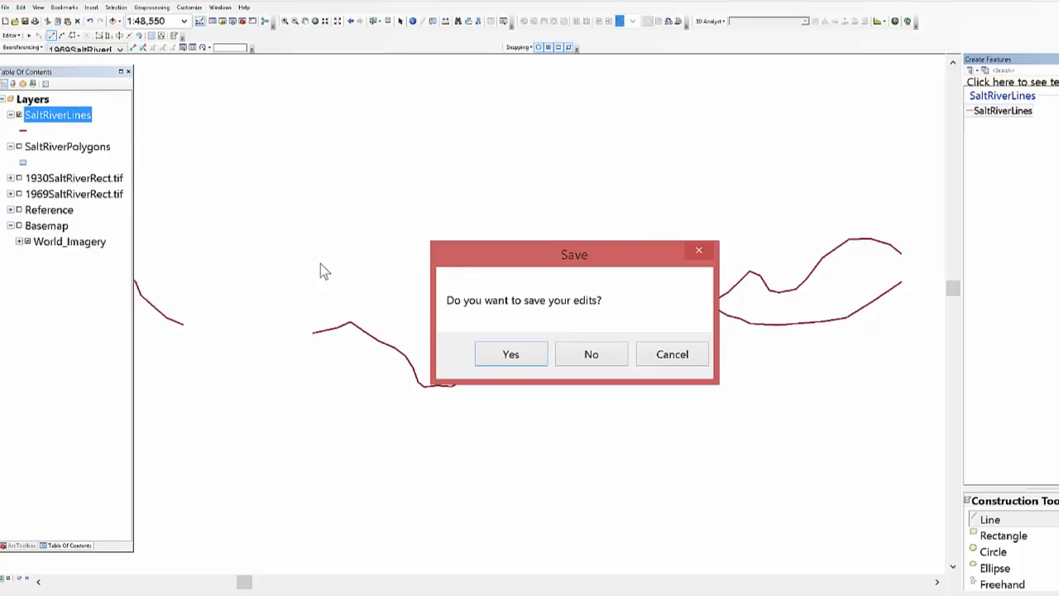
click(510, 355)
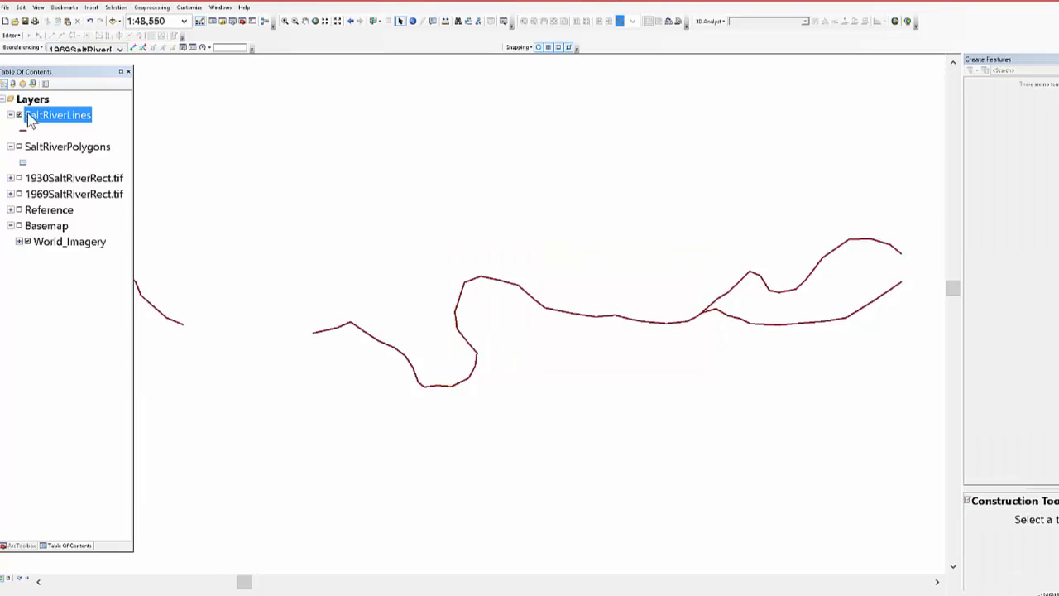
- Add a Short Integer field named Year to the SaltRiverLines.shp shapefile through its catalog properties
click(224, 22)
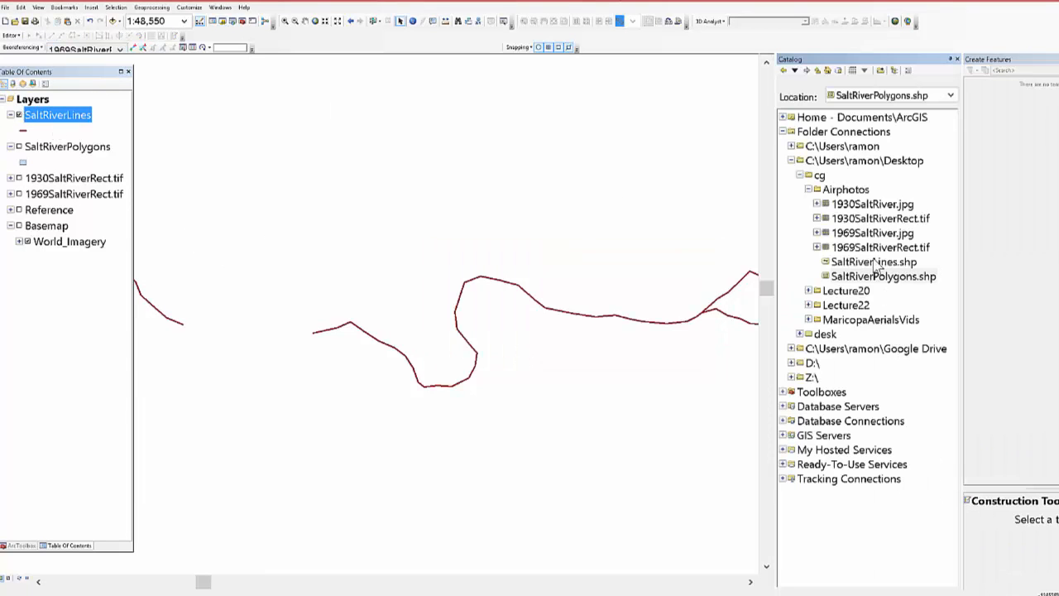
click(875, 263)
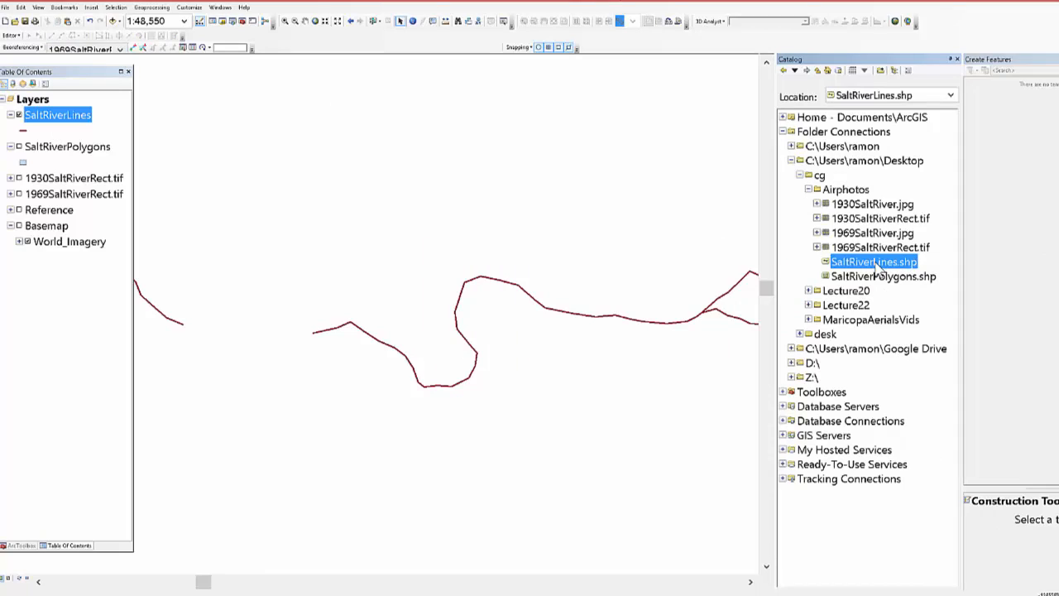
right_click(876, 264)
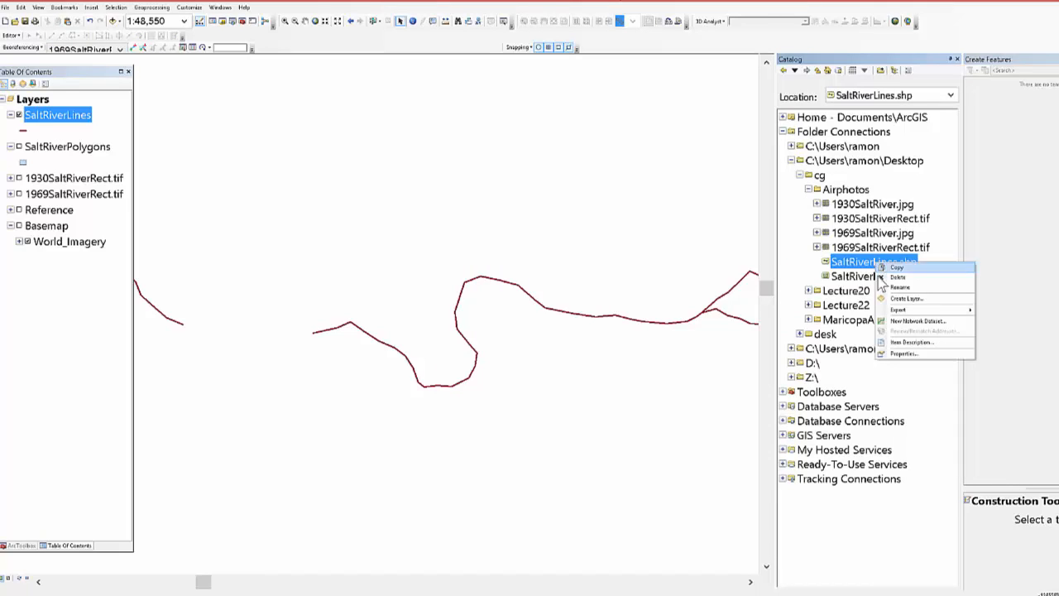
click(909, 354)
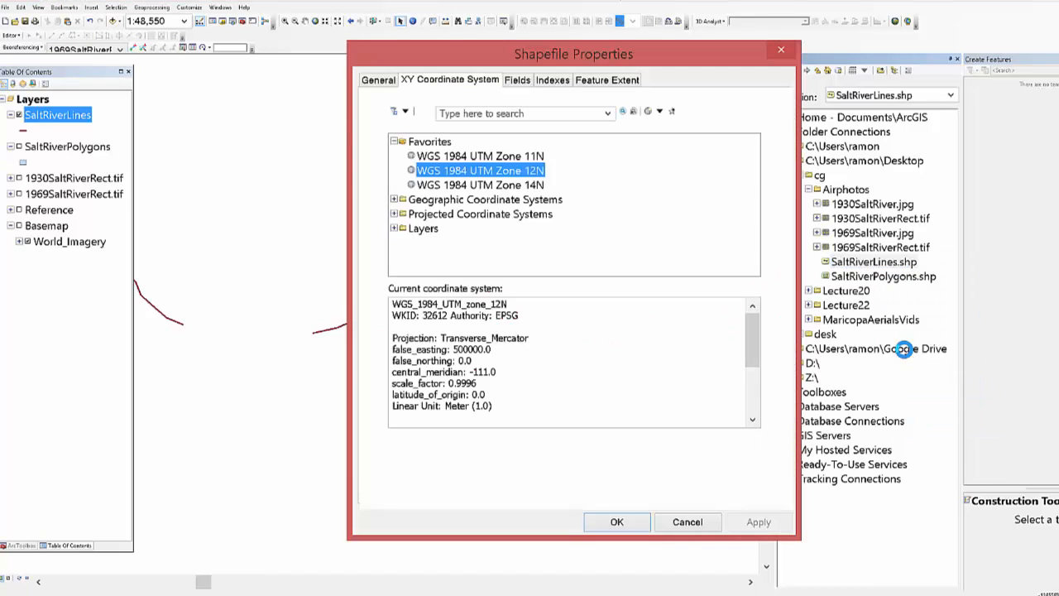
click(517, 81)
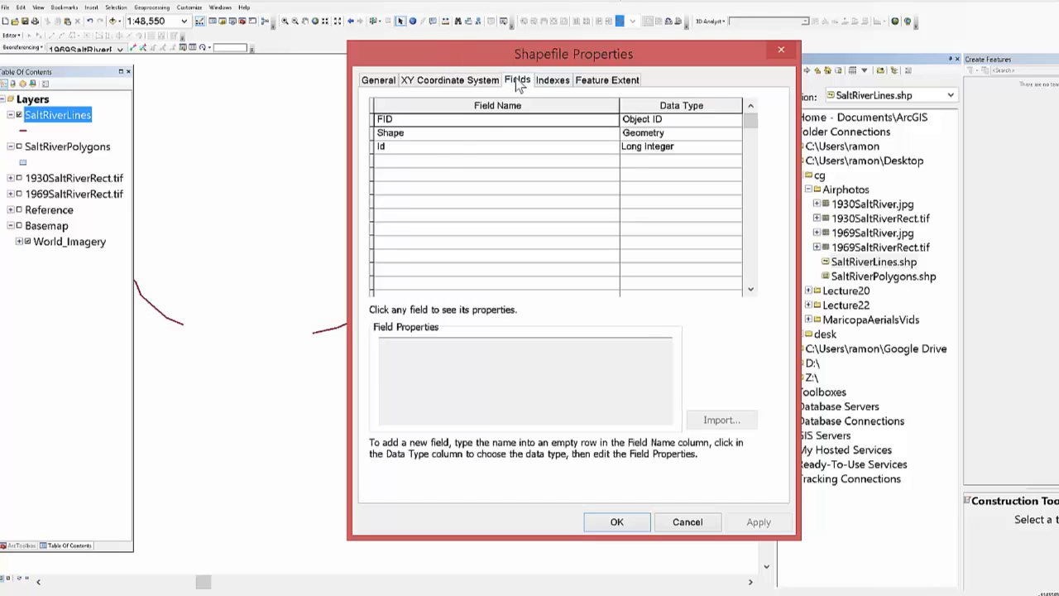
click(429, 160)
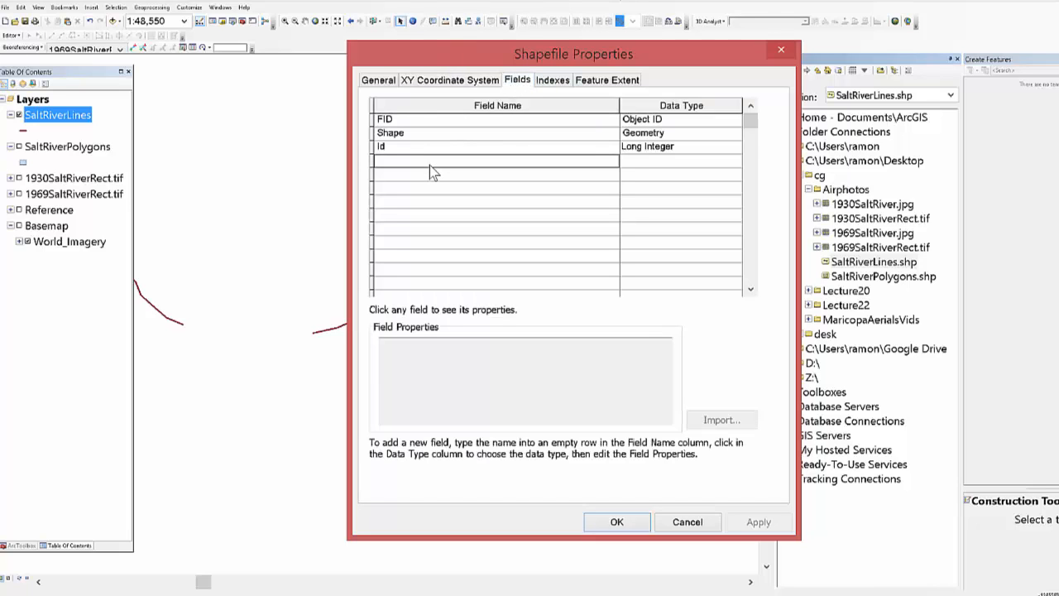
text(Yea)
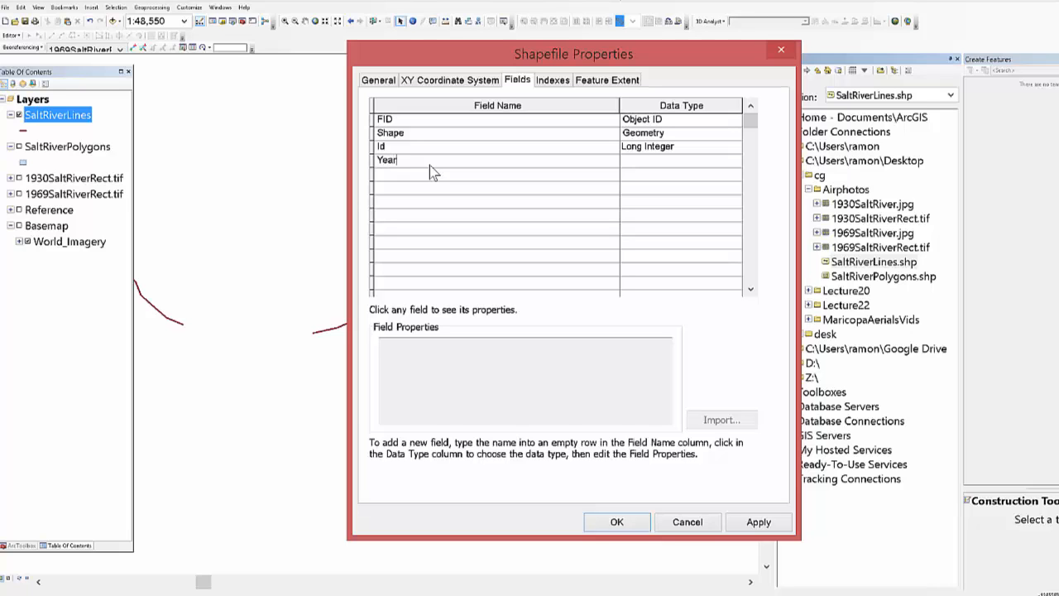
text(r)
key(Tab)
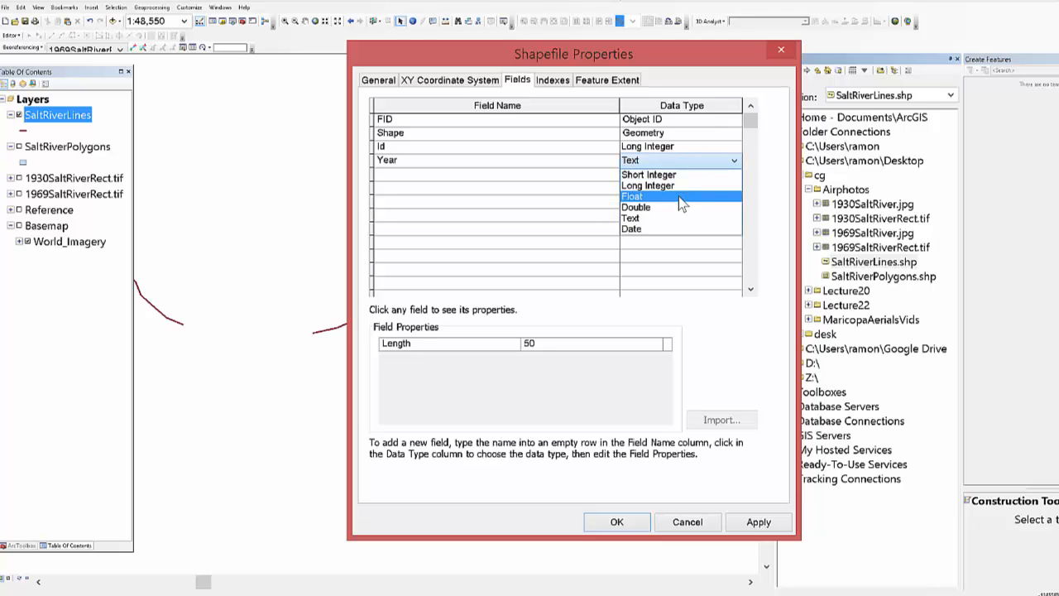
key(Up)
key(Up)
key(Return)
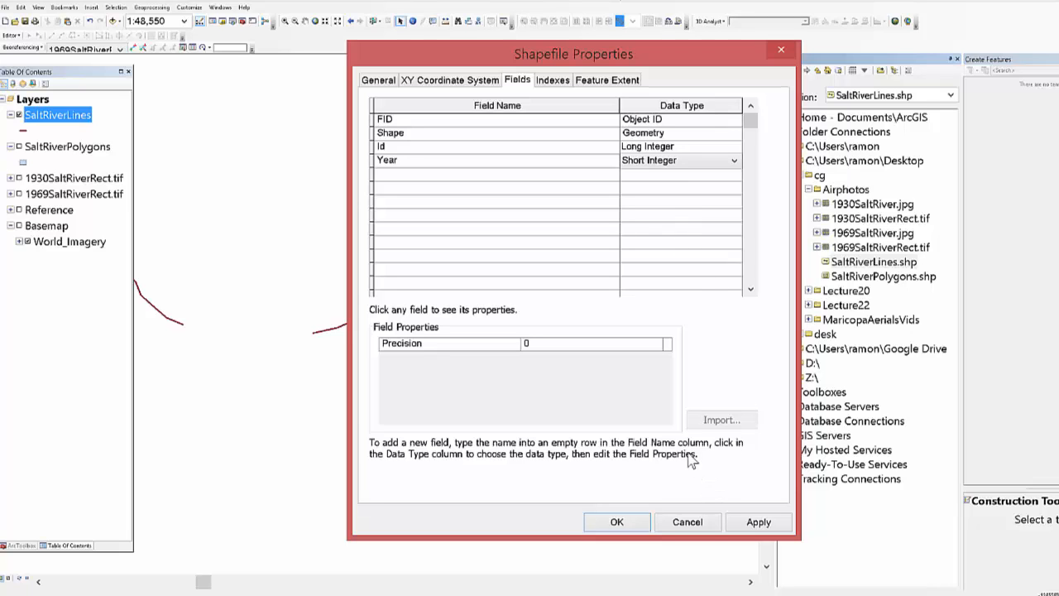
click(643, 520)
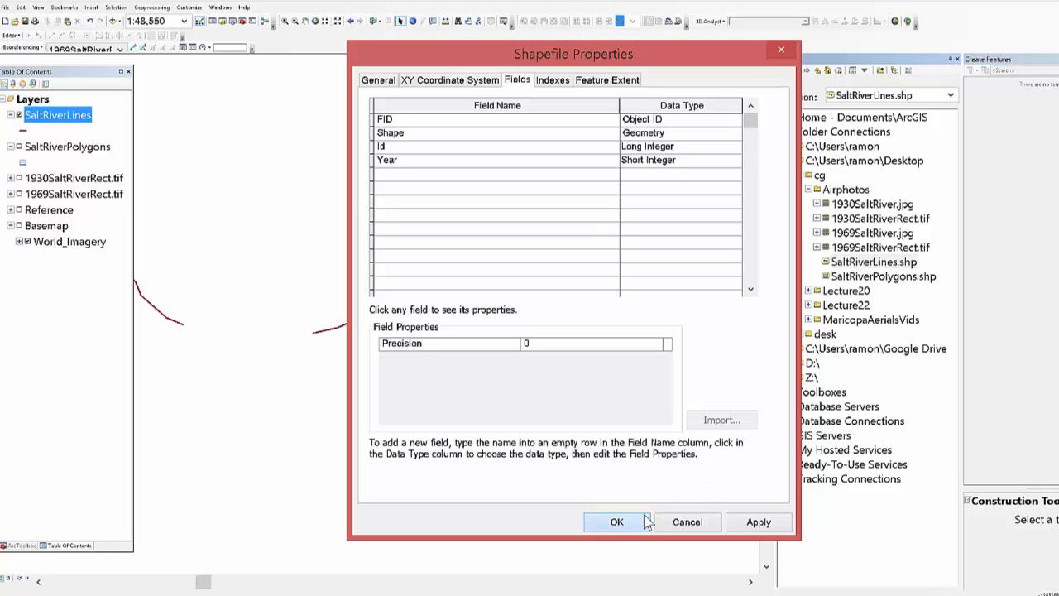
- Start a new edit session on the Salt River layers
right_click(71, 123)
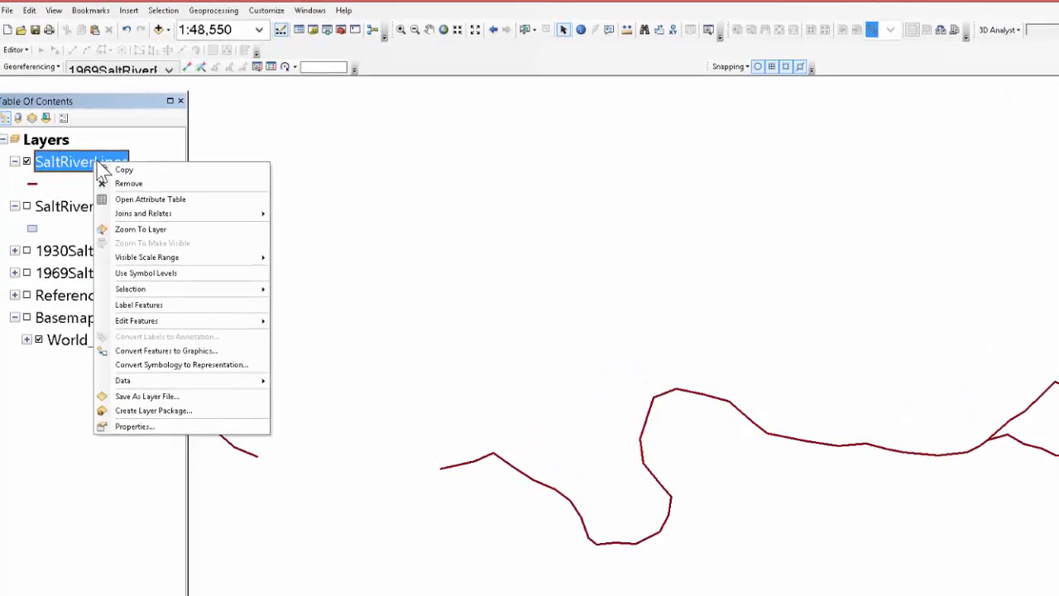
click(48, 121)
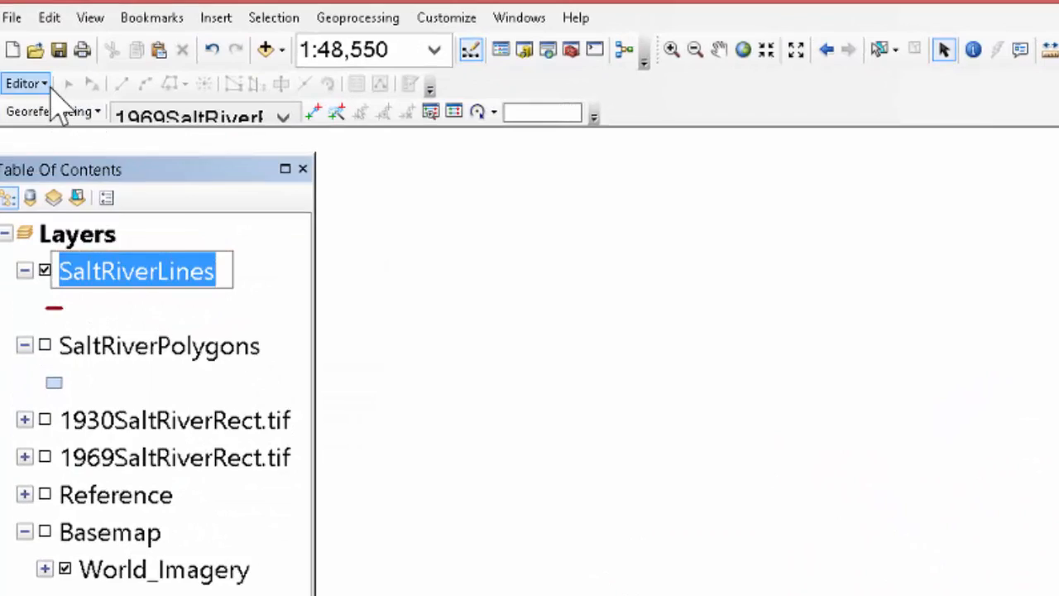
click(24, 84)
click(78, 113)
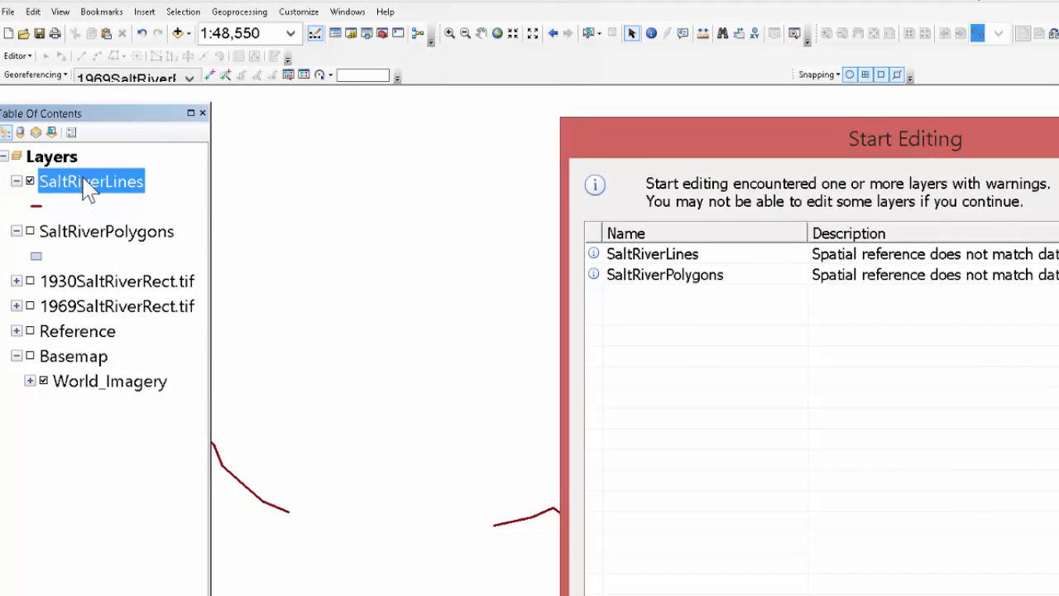
click(1052, 595)
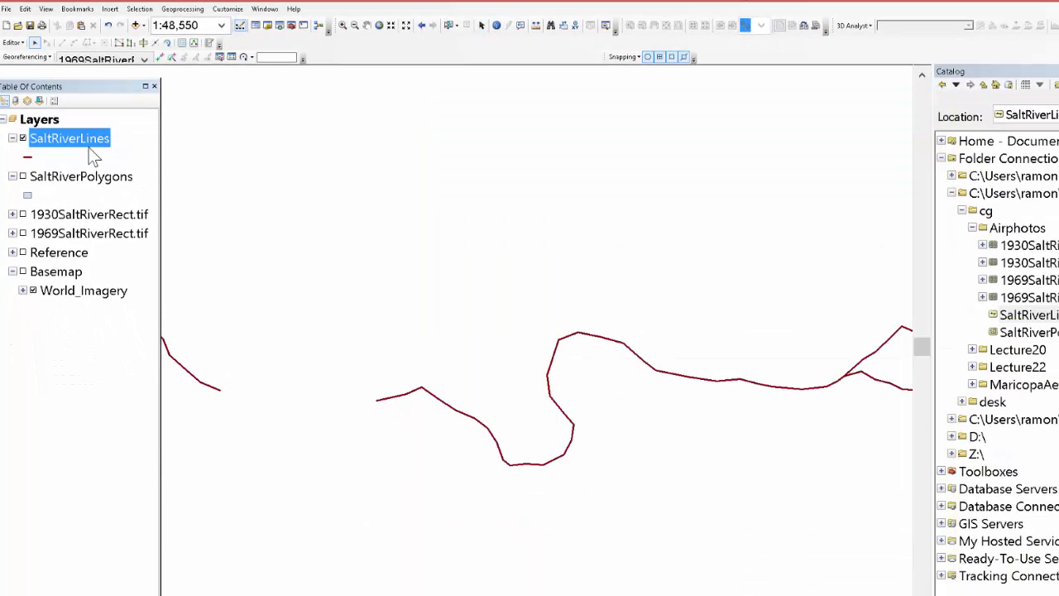
- Set Year to 1930 for all four polylines in the SaltRiverLines attribute table
right_click(90, 138)
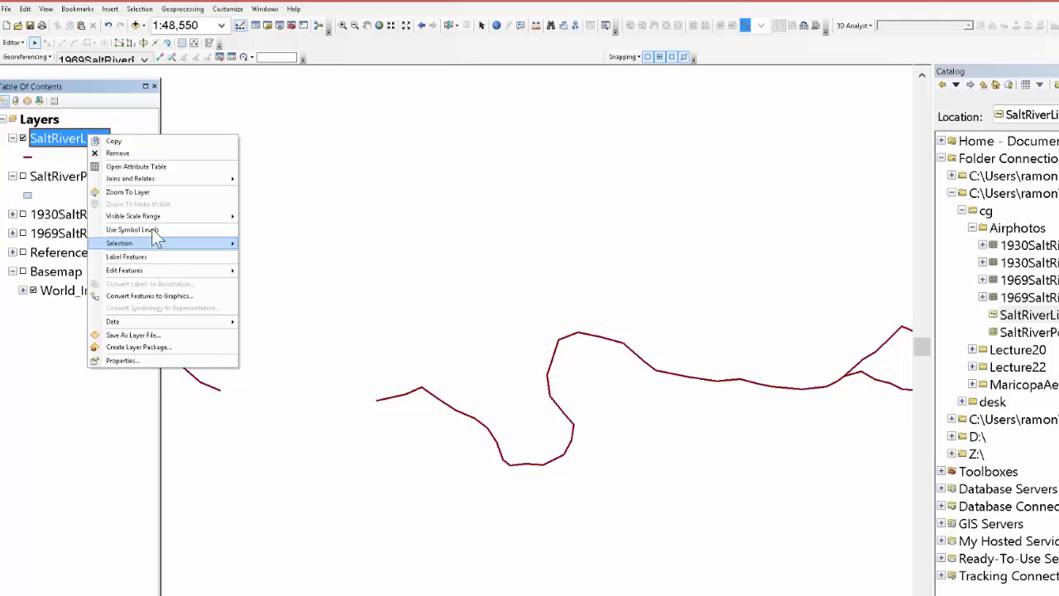
click(149, 166)
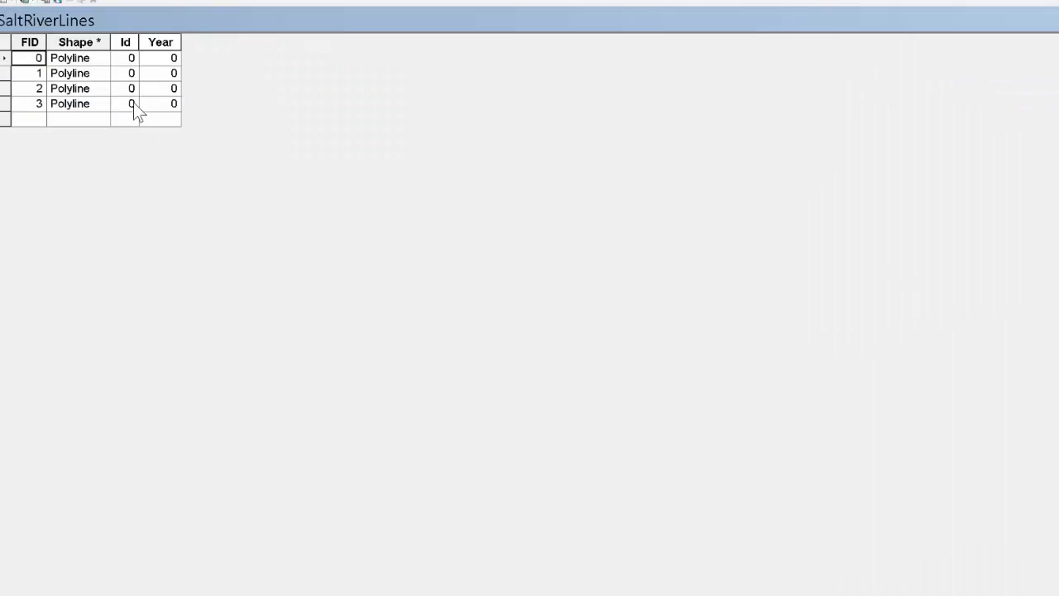
click(166, 62)
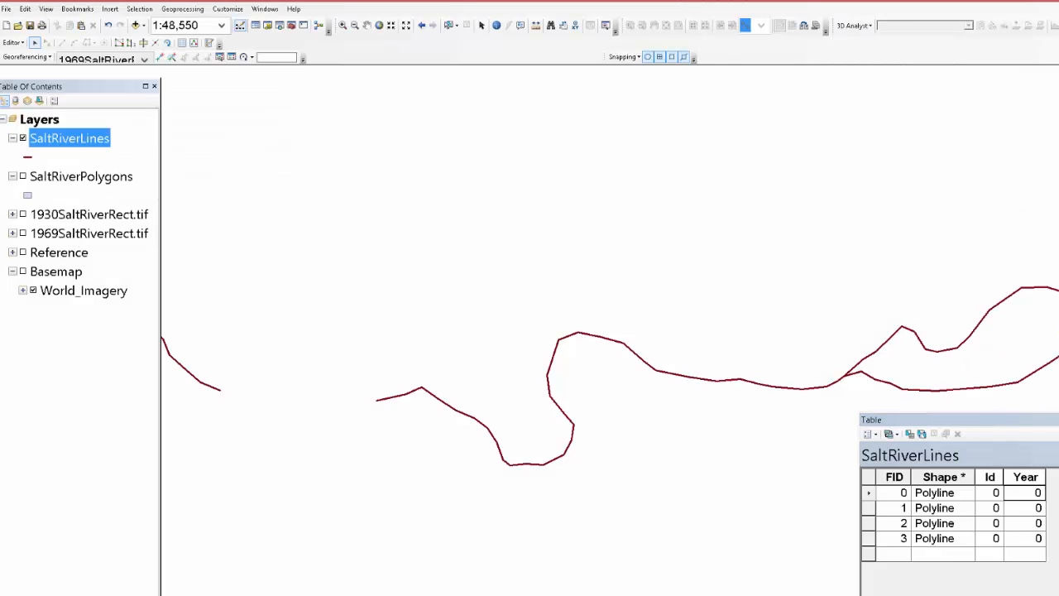
click(870, 493)
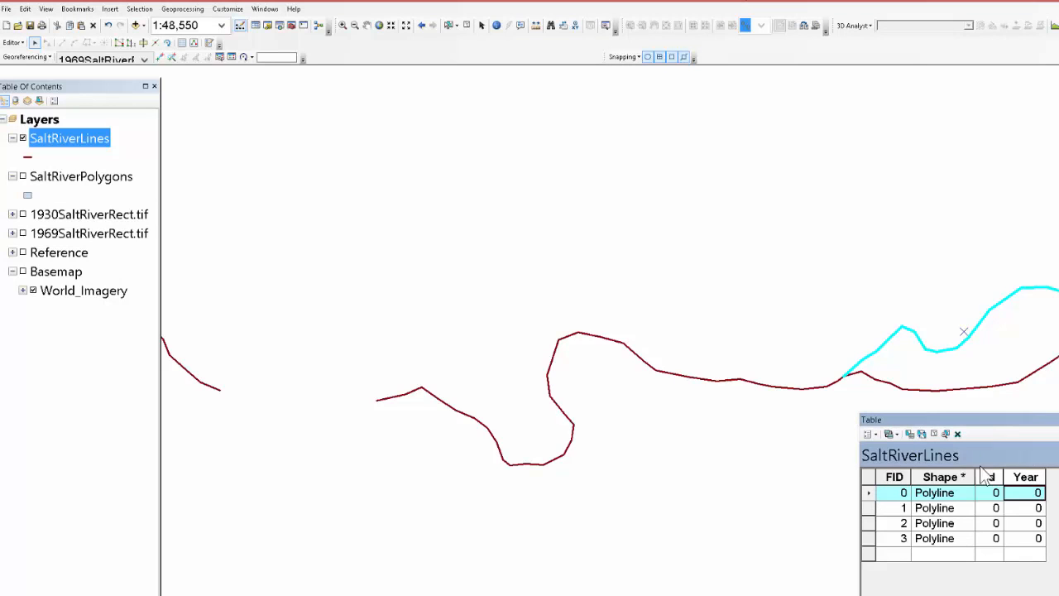
click(1023, 493)
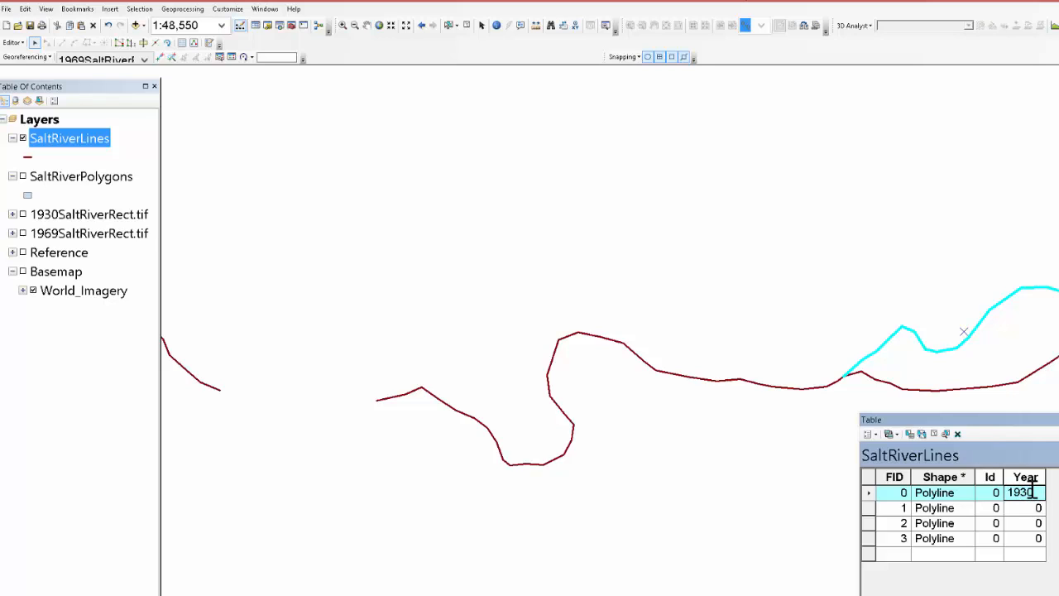
key(Return)
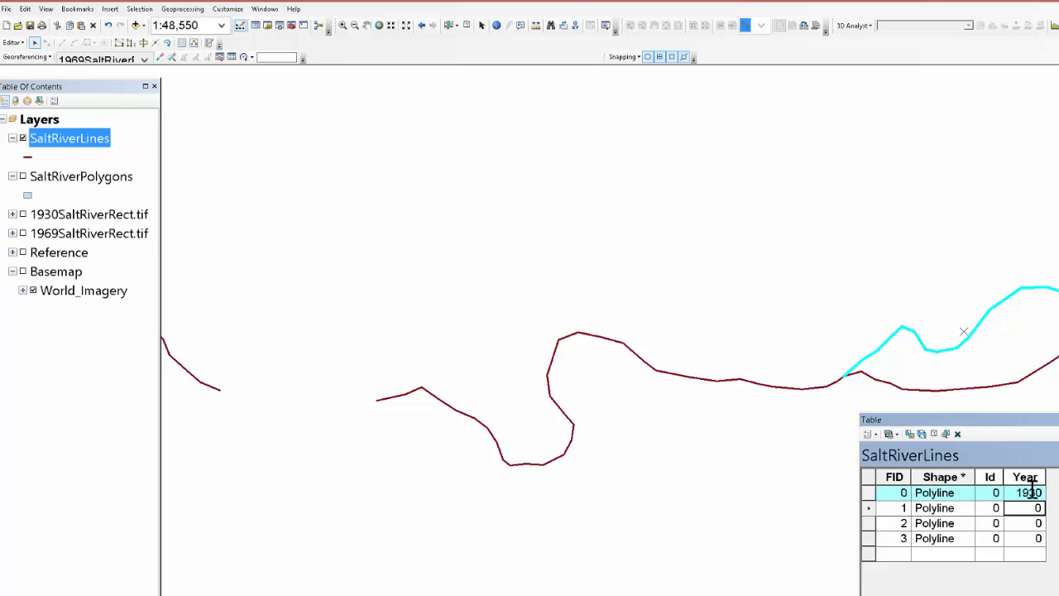
text(193)
key(Return)
text(1)
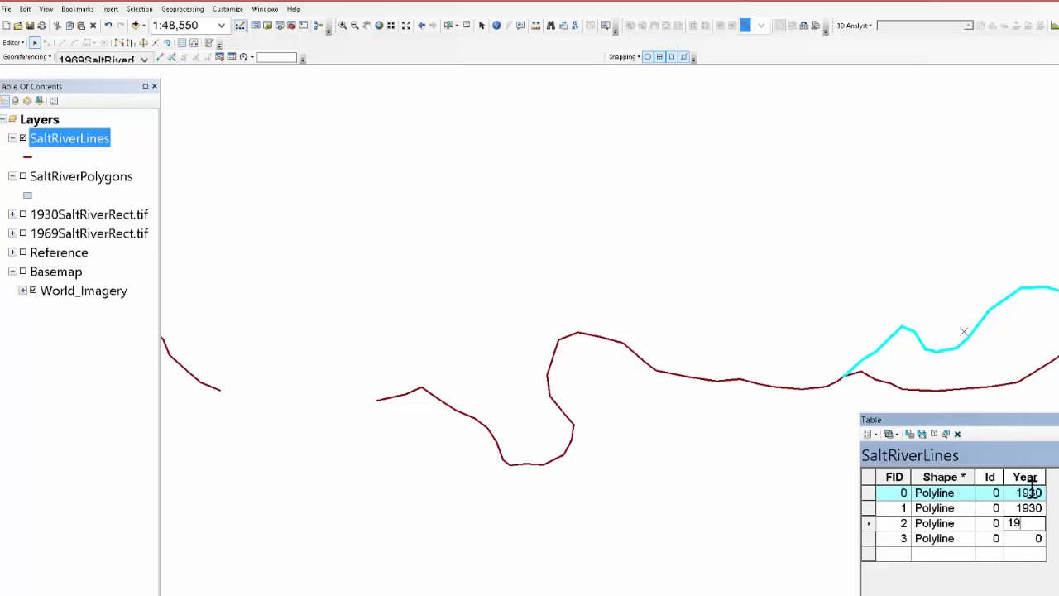
key(Return)
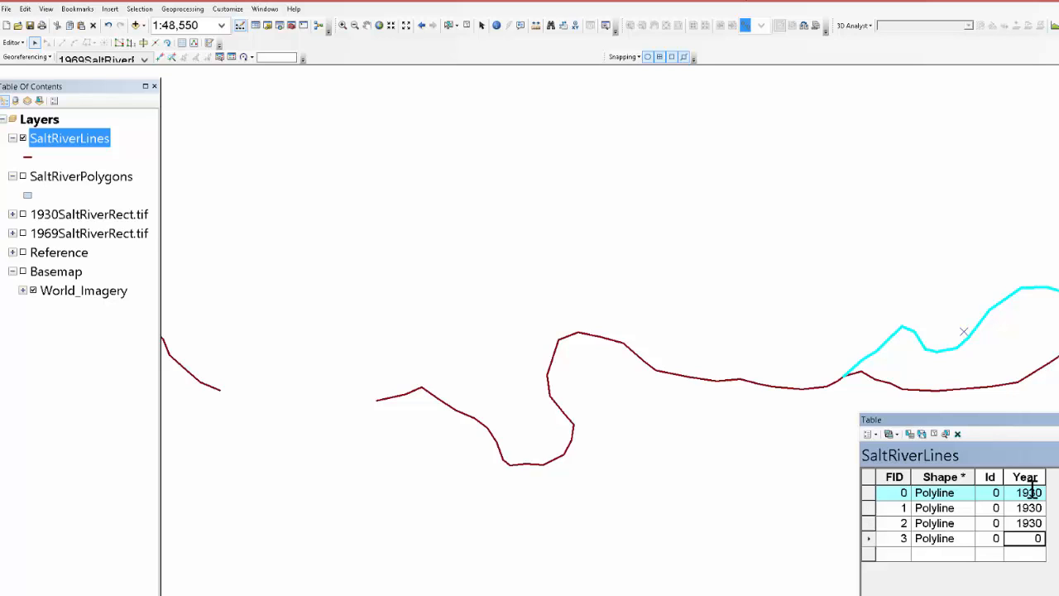
text(1930)
key(Return)
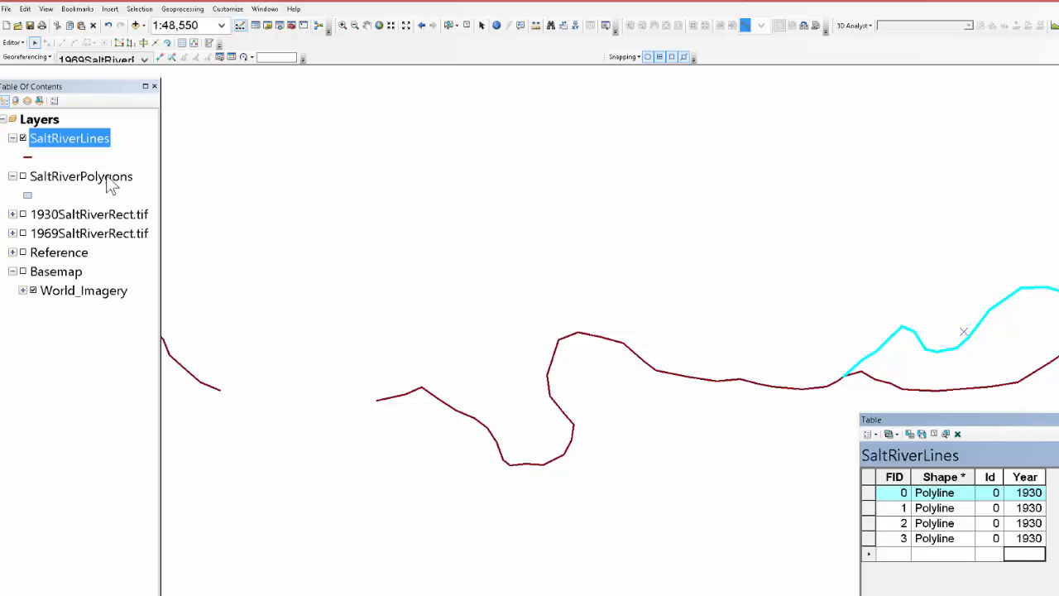
- Show the 1969SaltRiverRect.tif airphoto, then shrink the attribute table window and move it clear of the river channels
click(22, 233)
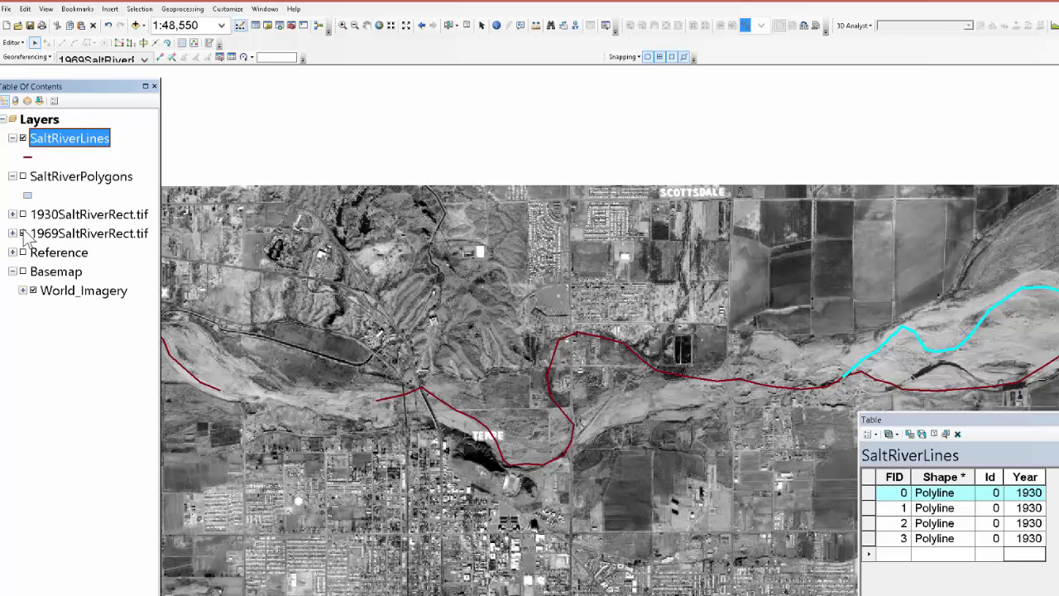
drag(893, 419, 498, 118)
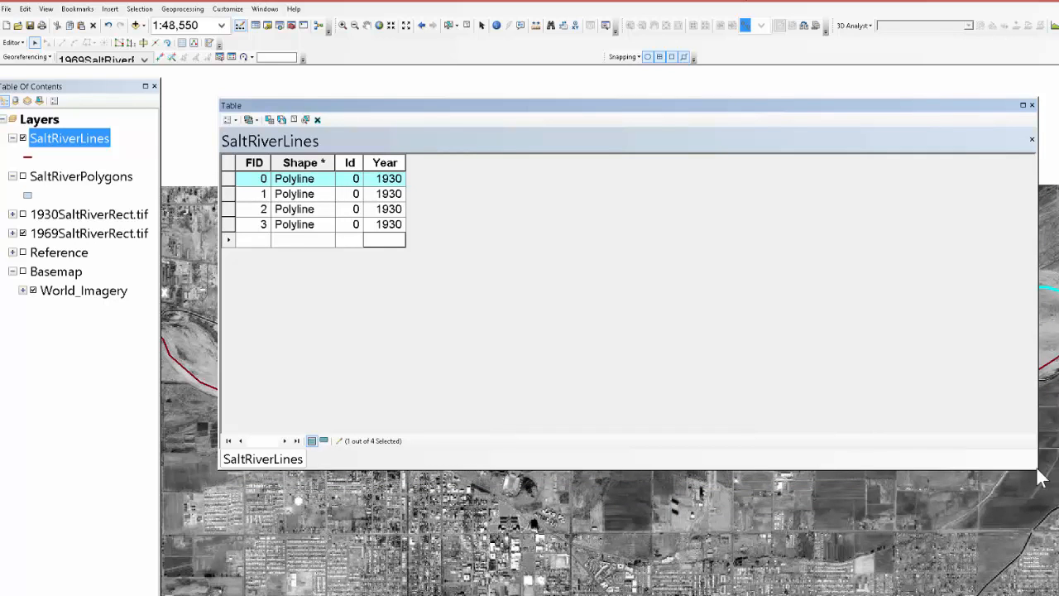
drag(1039, 477, 613, 362)
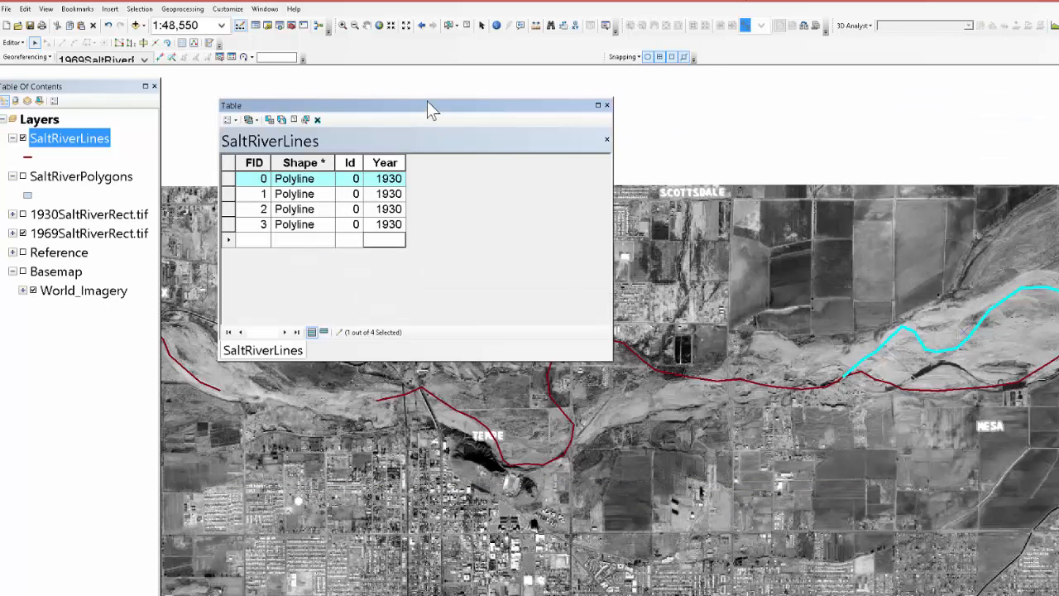
drag(428, 107, 874, 534)
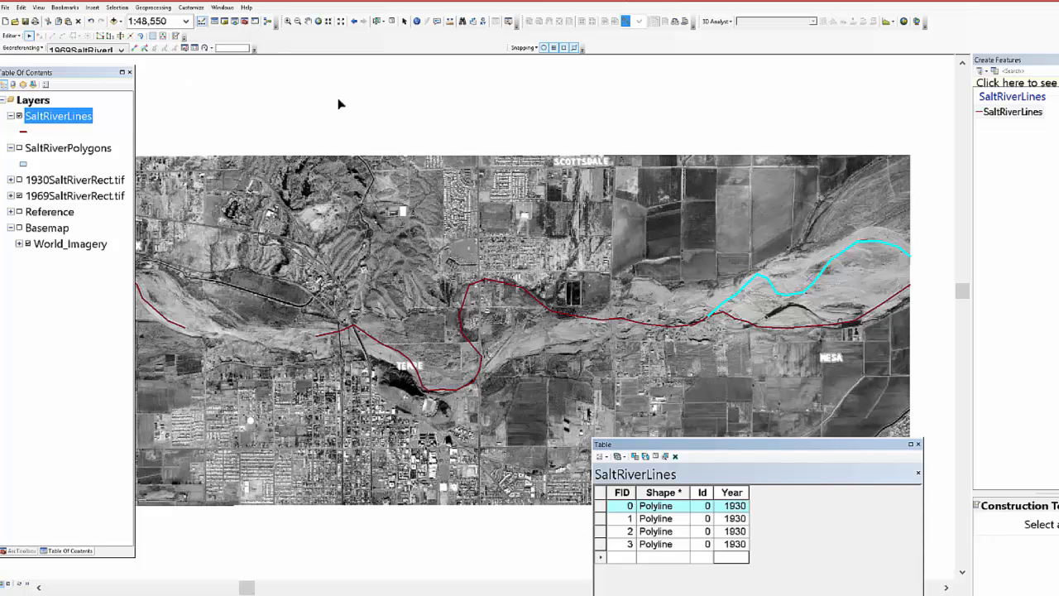
- Start a new SaltRiverLines line at the 1969 airphoto's east edge and trace the channel westward through the wide reach north of Mesa
click(287, 21)
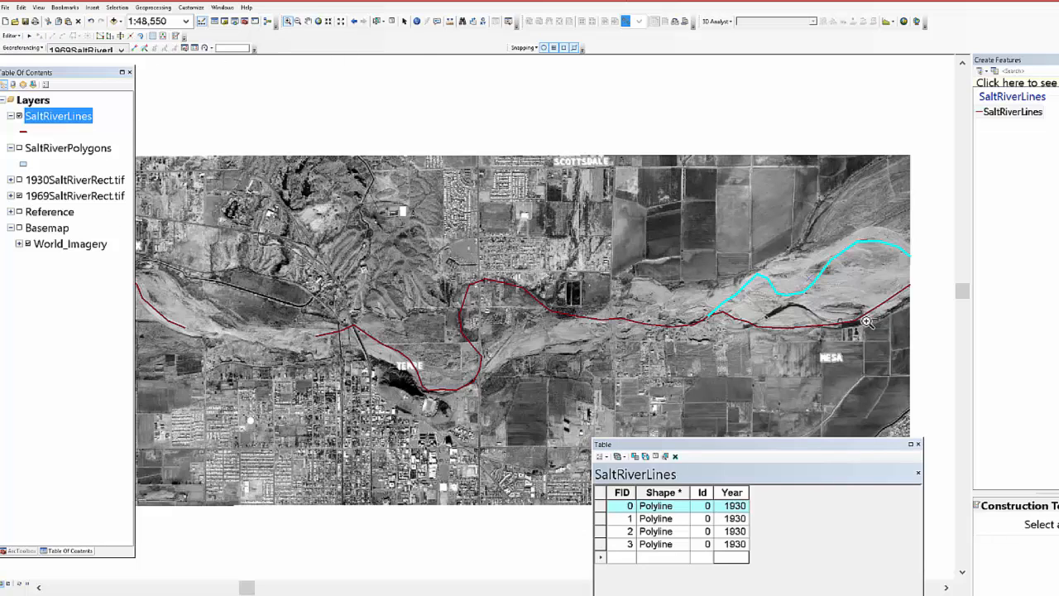
drag(924, 165, 673, 406)
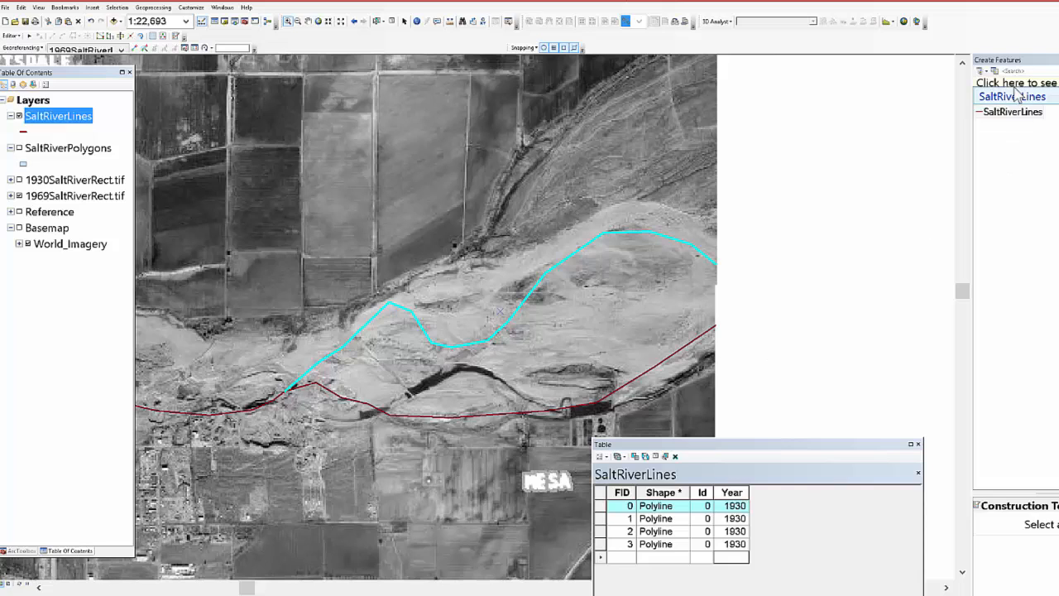
click(1024, 113)
click(999, 524)
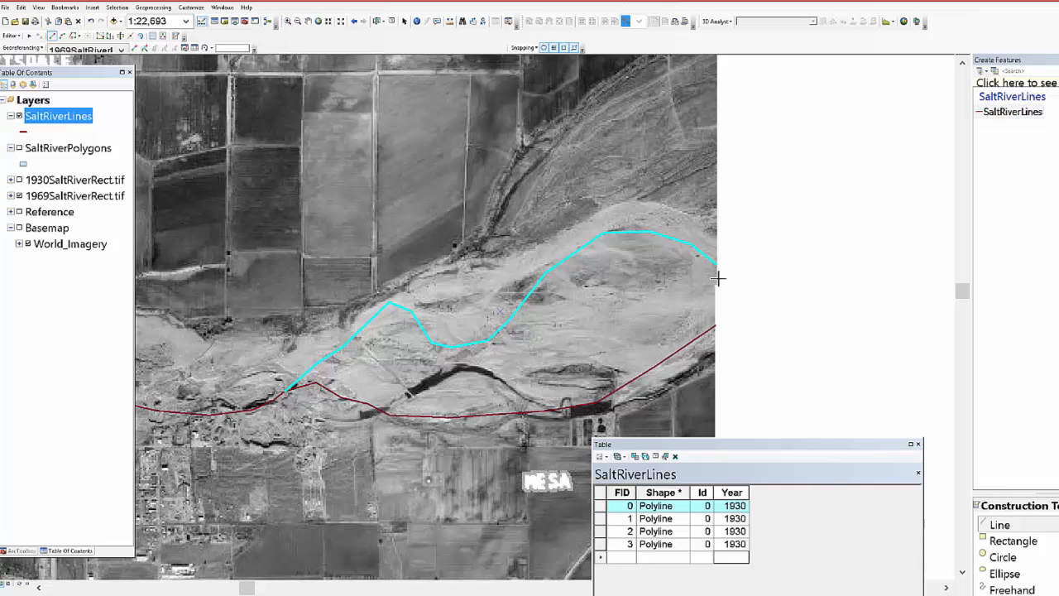
click(670, 286)
click(619, 304)
click(565, 315)
click(508, 329)
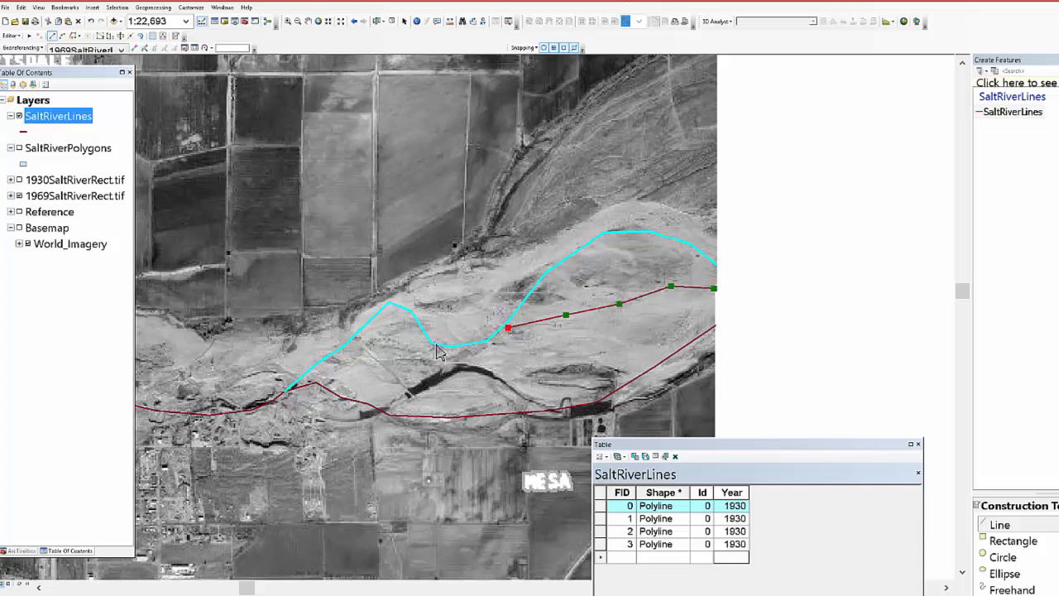
- Extend the 1969 channel line west past the point where the two 1930 branches meet
click(430, 349)
click(360, 353)
click(313, 366)
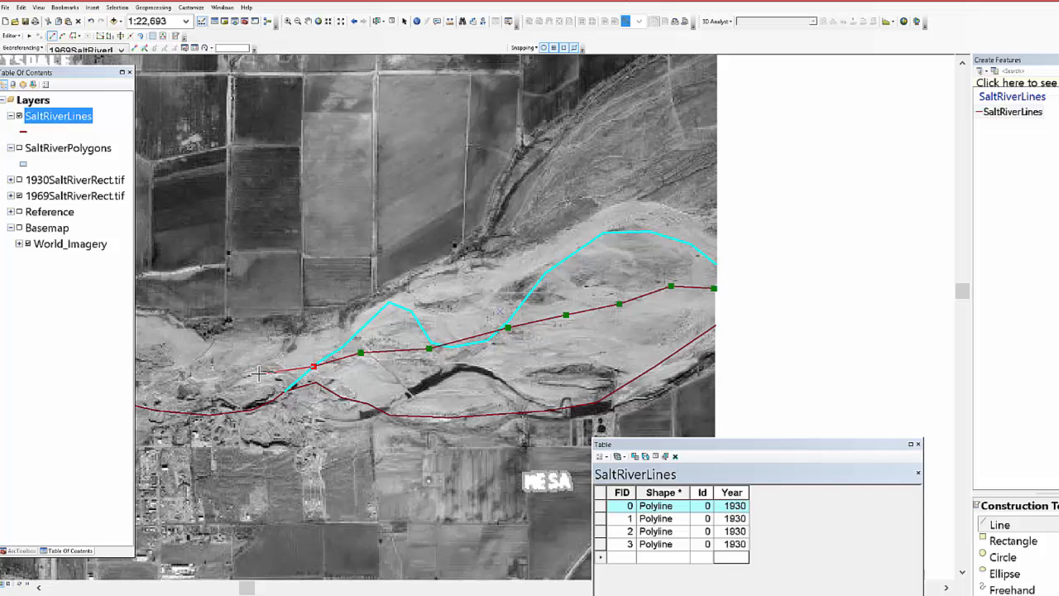
click(250, 365)
click(202, 388)
- Continue the 1969 line southwest along the pale riverbed to just east of the large 1930 meander loop
click(153, 593)
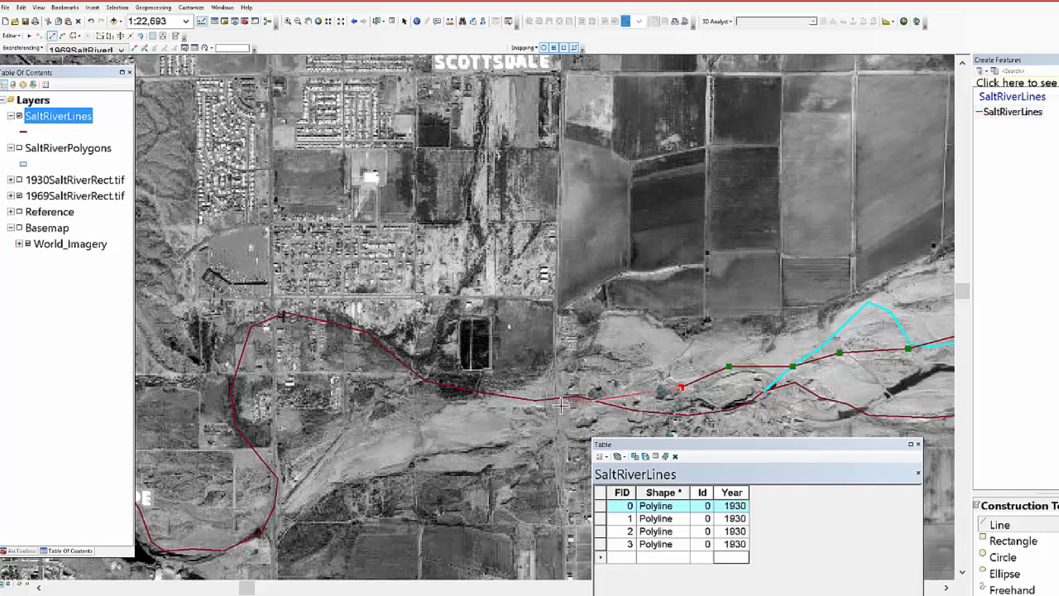
click(559, 406)
click(505, 423)
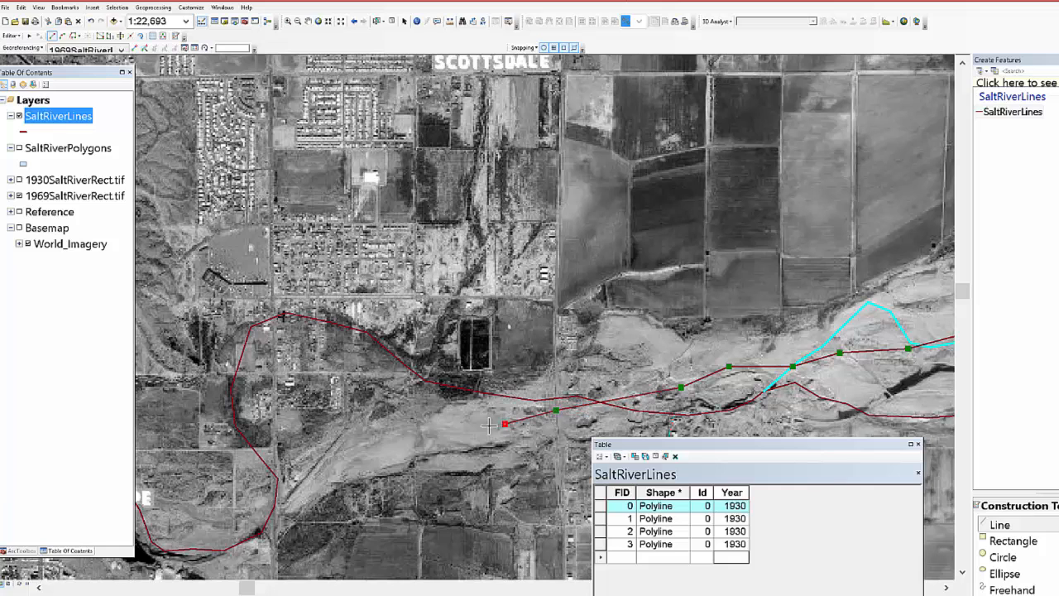
click(427, 445)
click(343, 466)
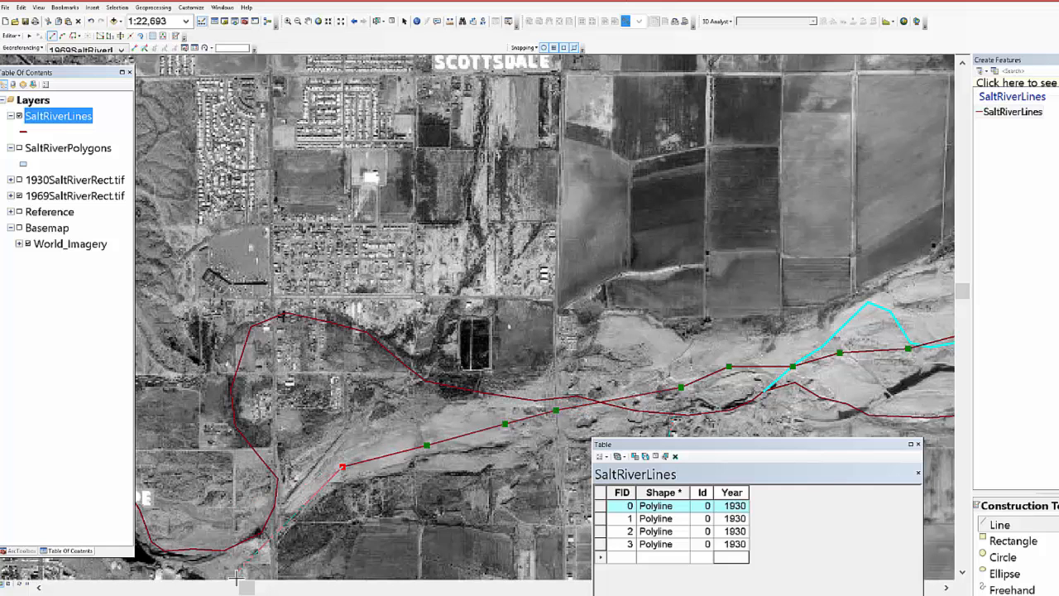
- Carry the 1969 line across the base of the 1930 meander loop and along the channel toward the Tempe label
click(39, 588)
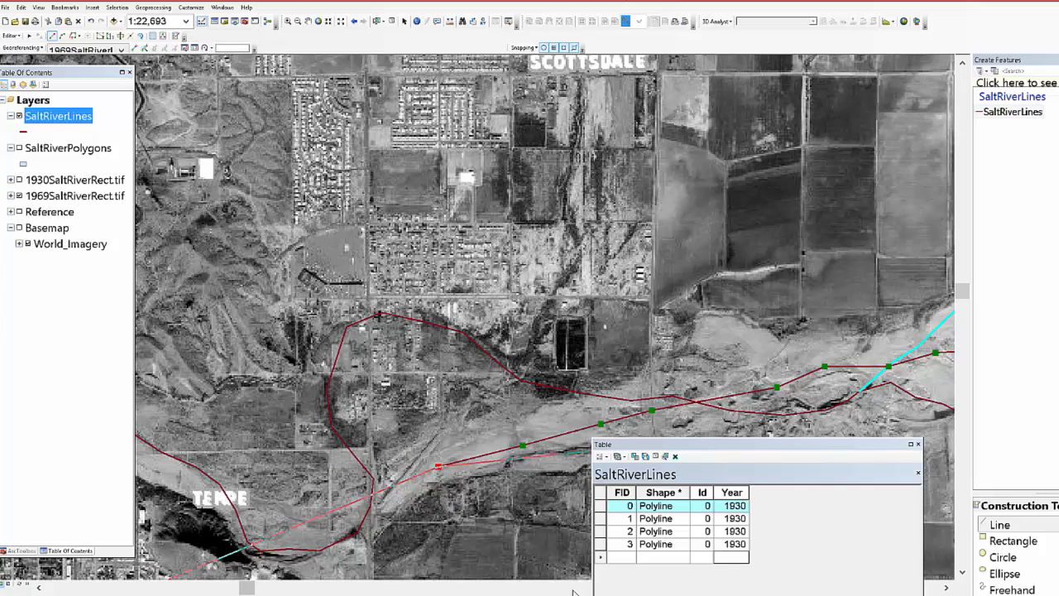
click(962, 571)
click(962, 570)
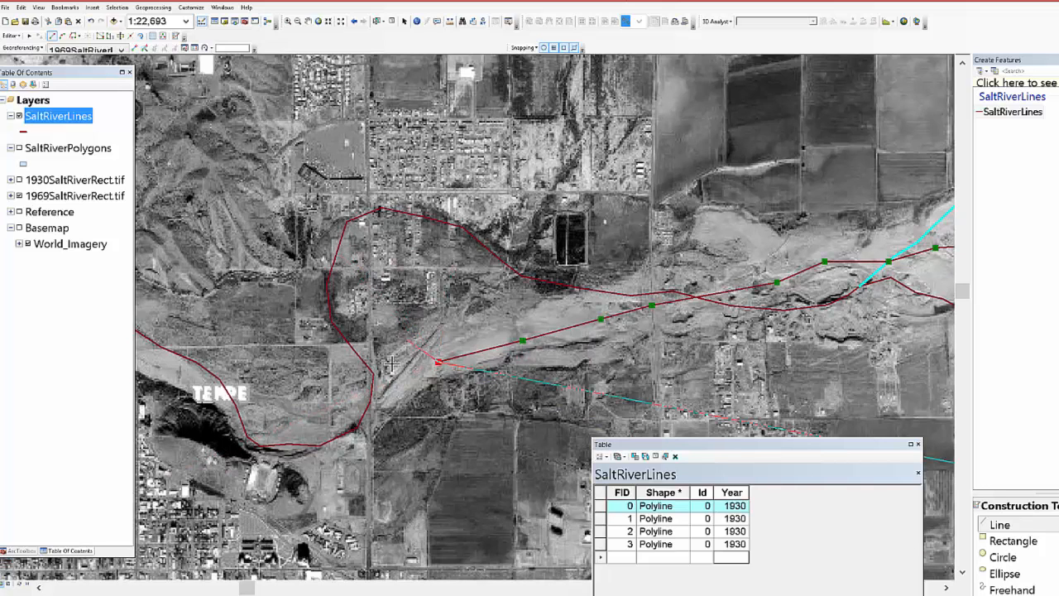
click(356, 402)
click(330, 416)
click(298, 411)
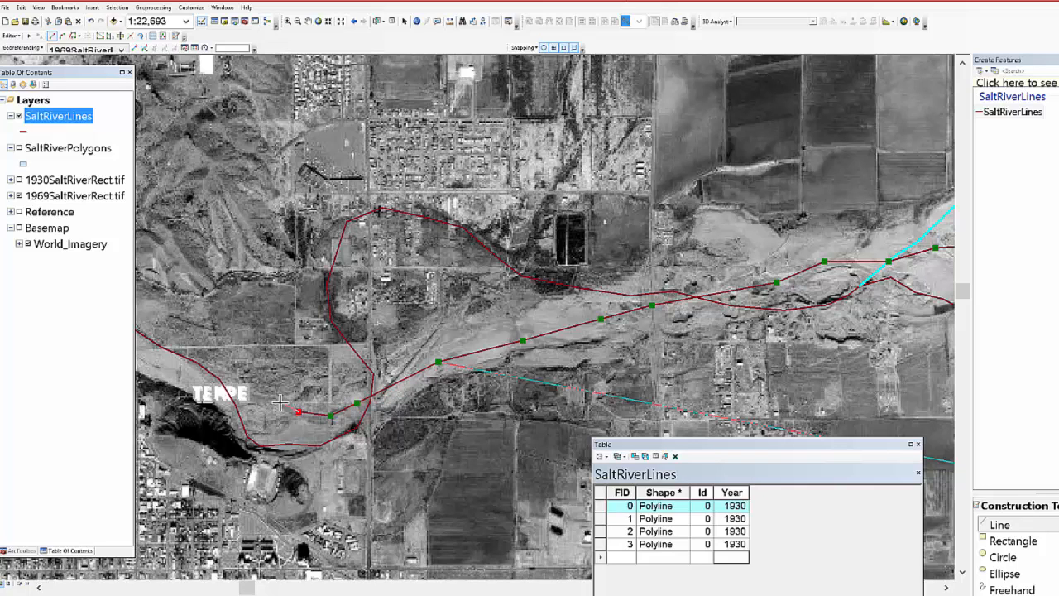
click(279, 403)
click(249, 397)
- Trace the 1969 channel from Tempe under the bridges and west along the pale riverbed
click(193, 587)
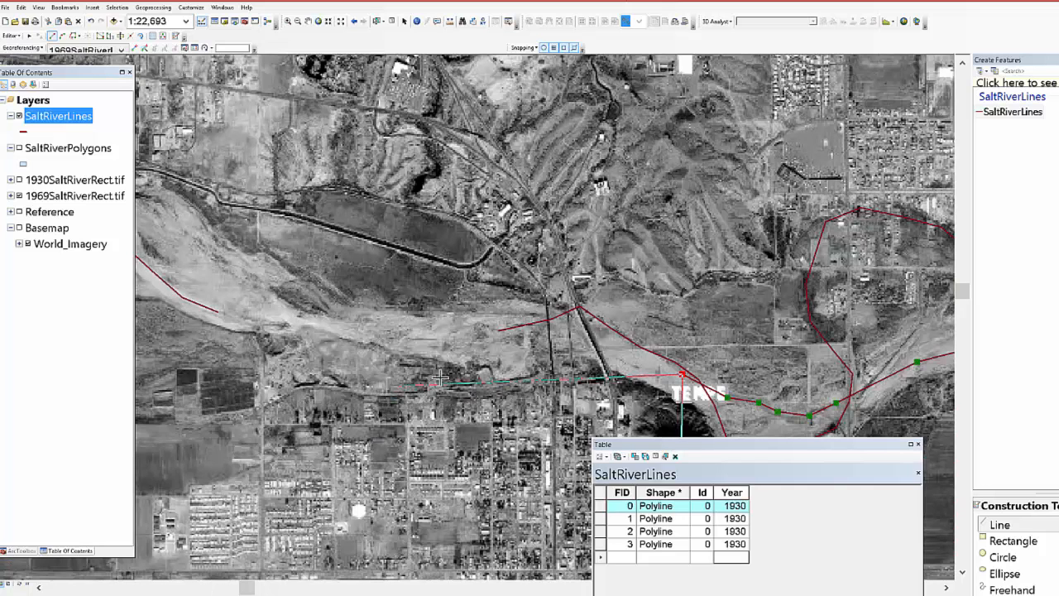
click(585, 334)
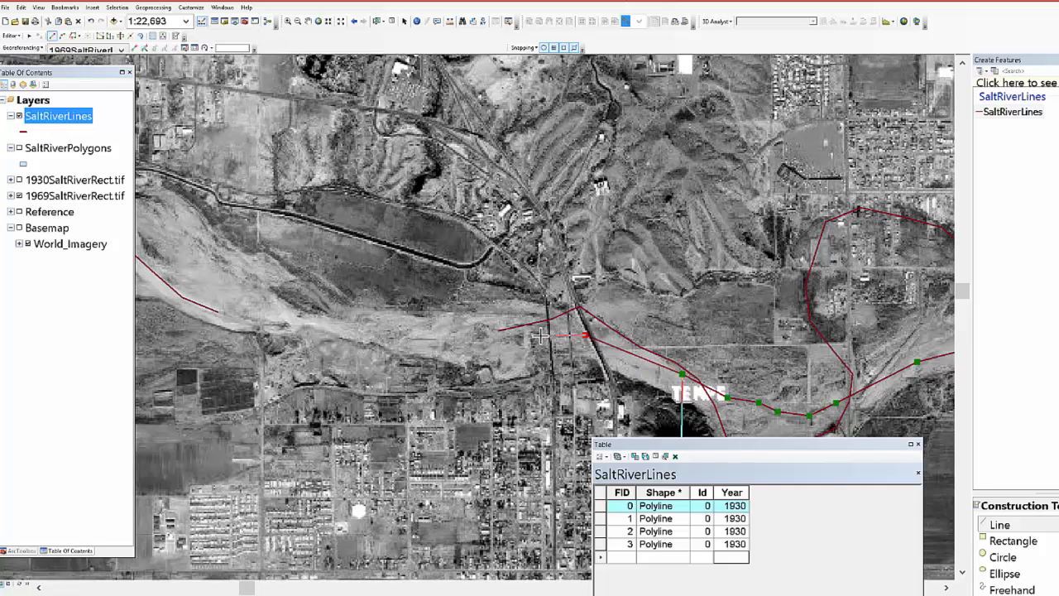
click(504, 321)
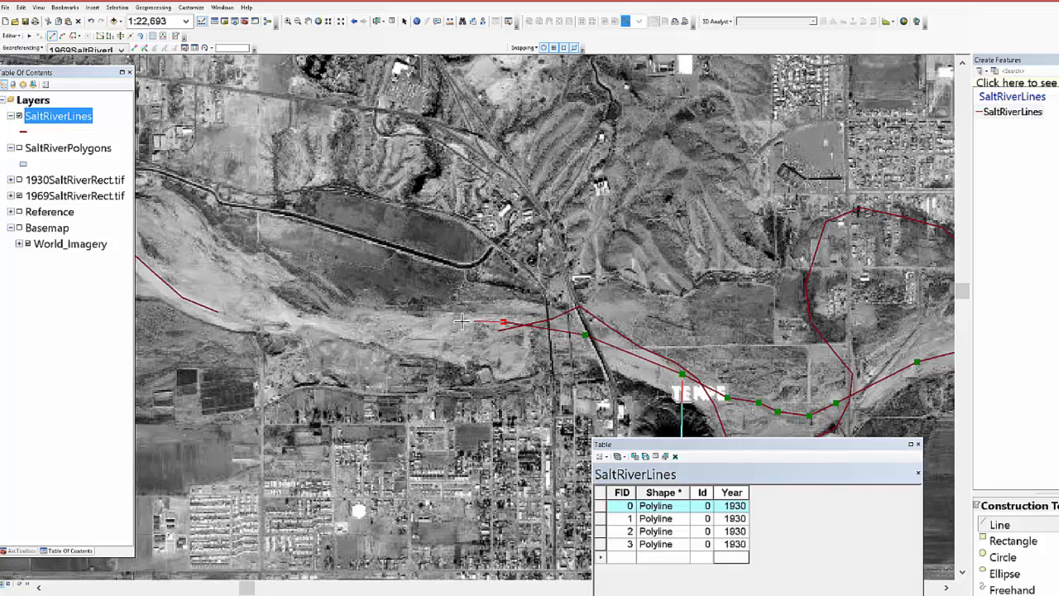
click(455, 321)
click(343, 322)
click(261, 286)
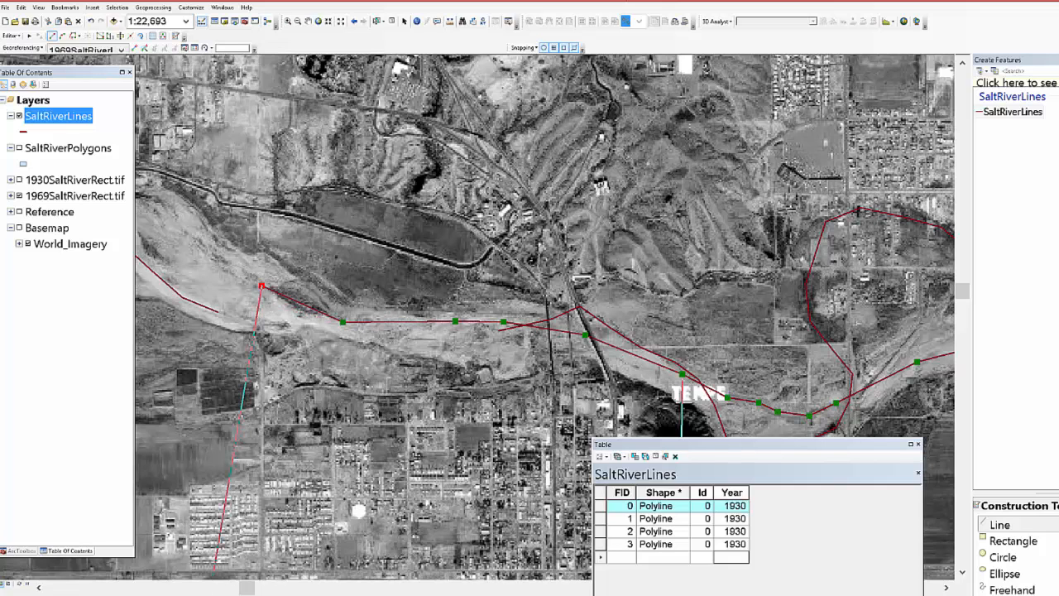
- Follow the northern channel below Phoenix and finish the 1969 line at the airphoto's west edge
click(39, 587)
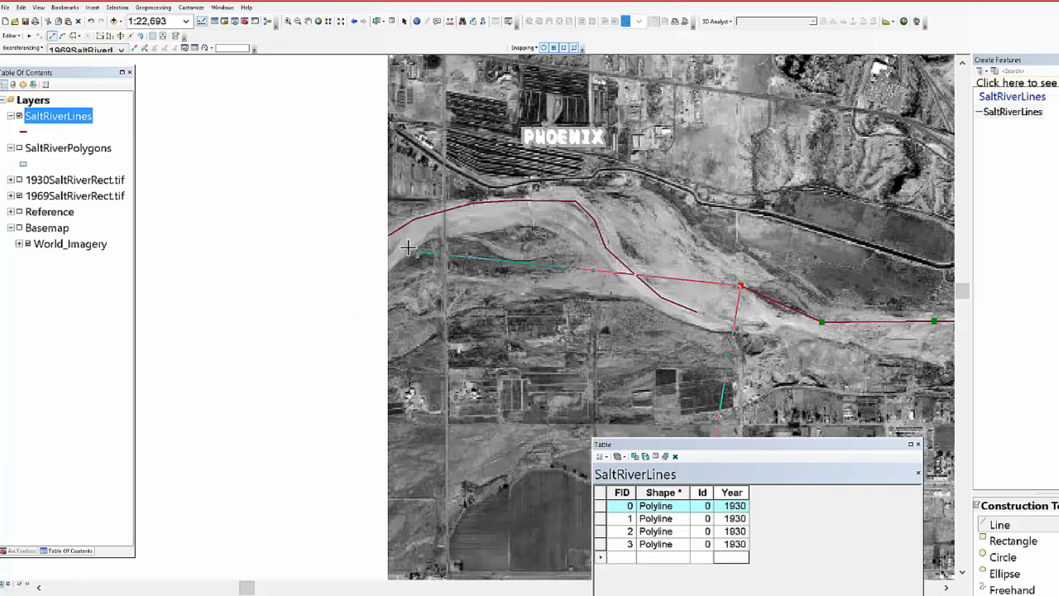
click(687, 245)
click(666, 220)
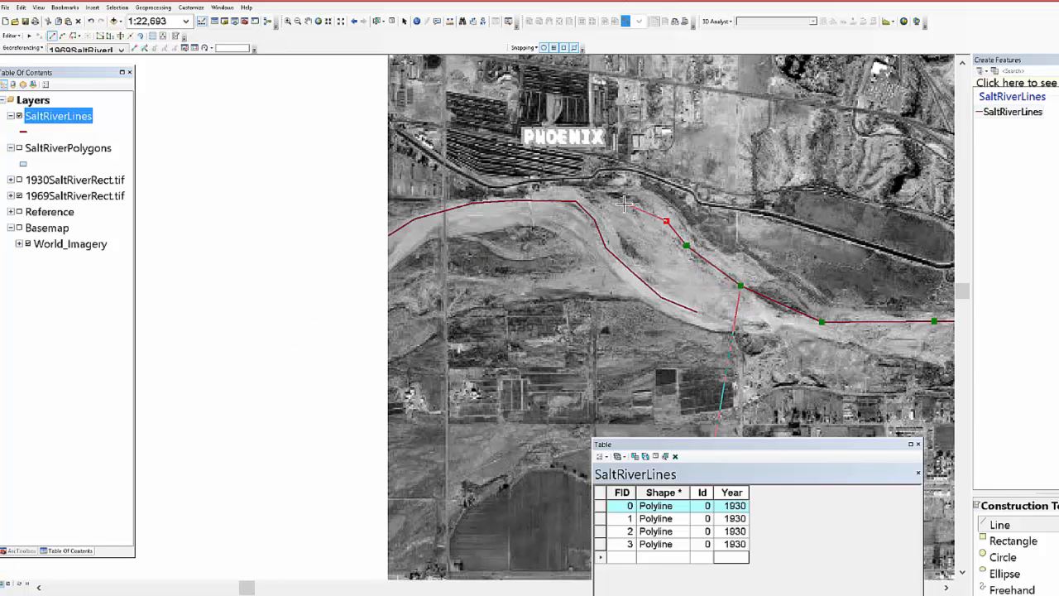
click(624, 202)
click(547, 203)
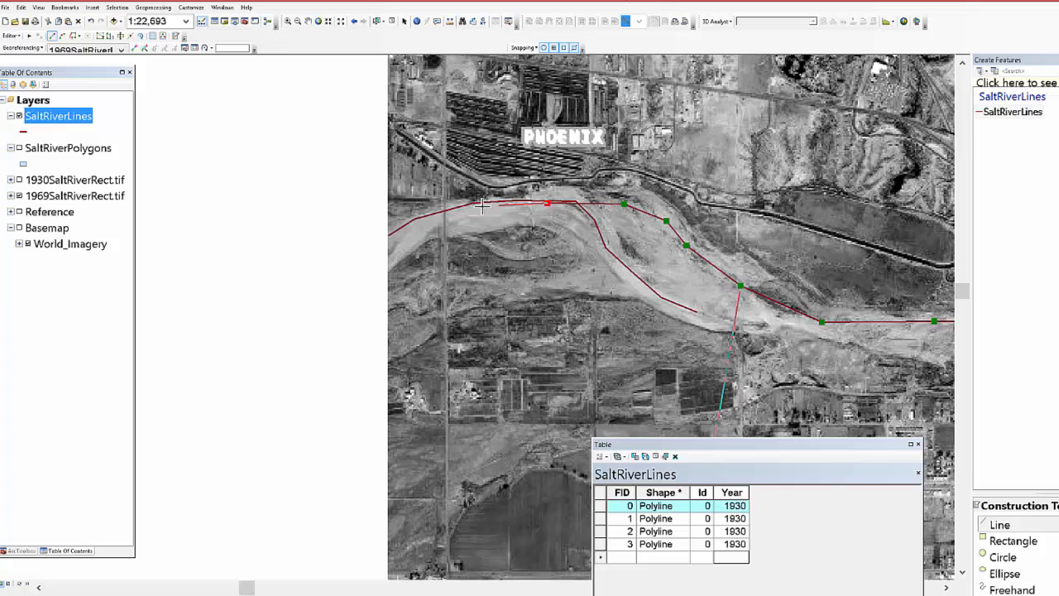
click(459, 216)
click(417, 234)
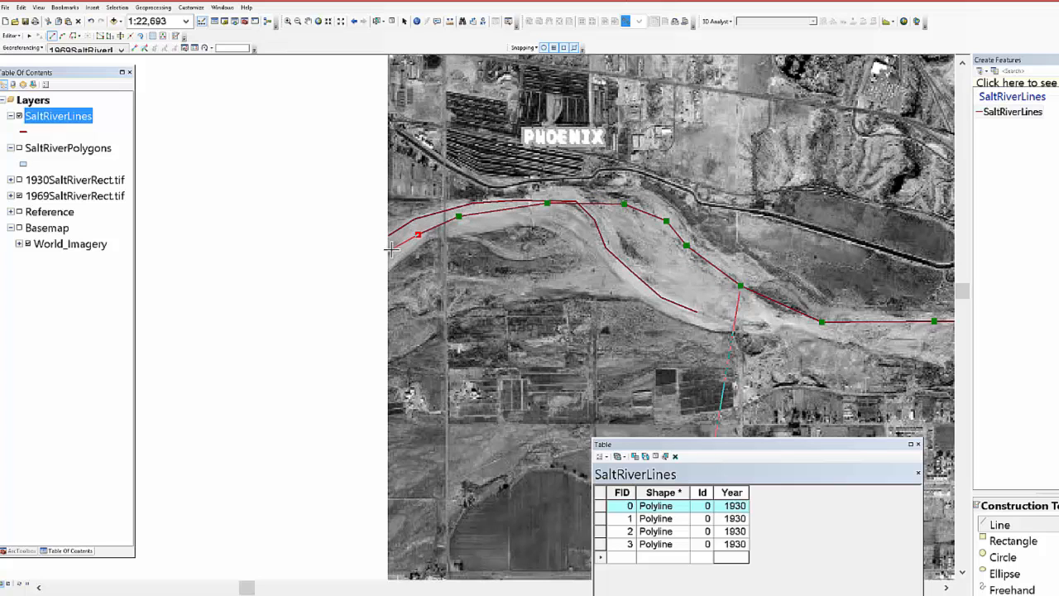
double_click(388, 250)
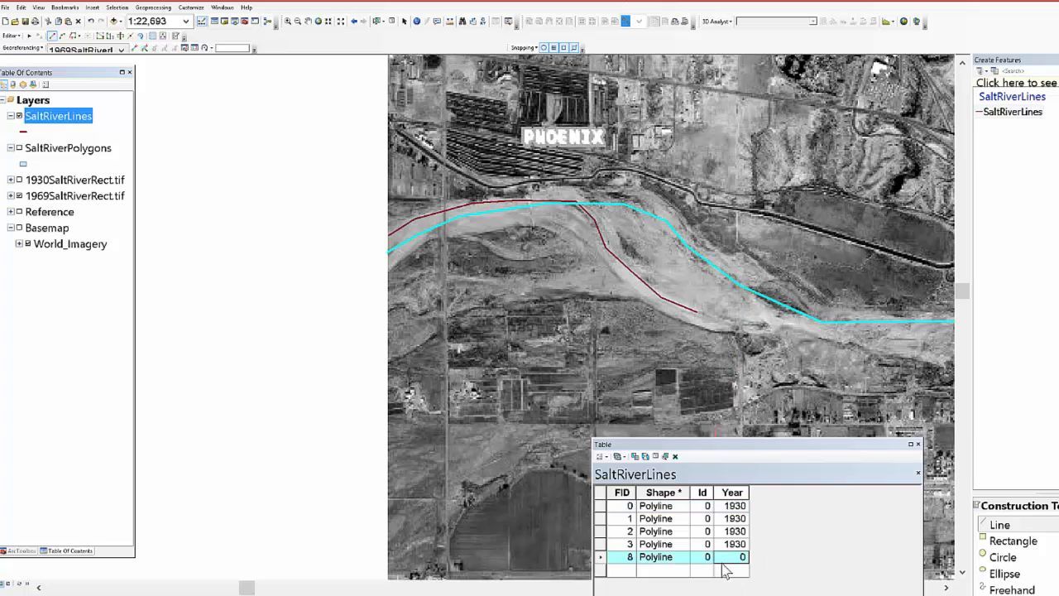
- Set Year to 1969 for the newly drawn polyline and zoom to the full SaltRiverLines extent
click(735, 558)
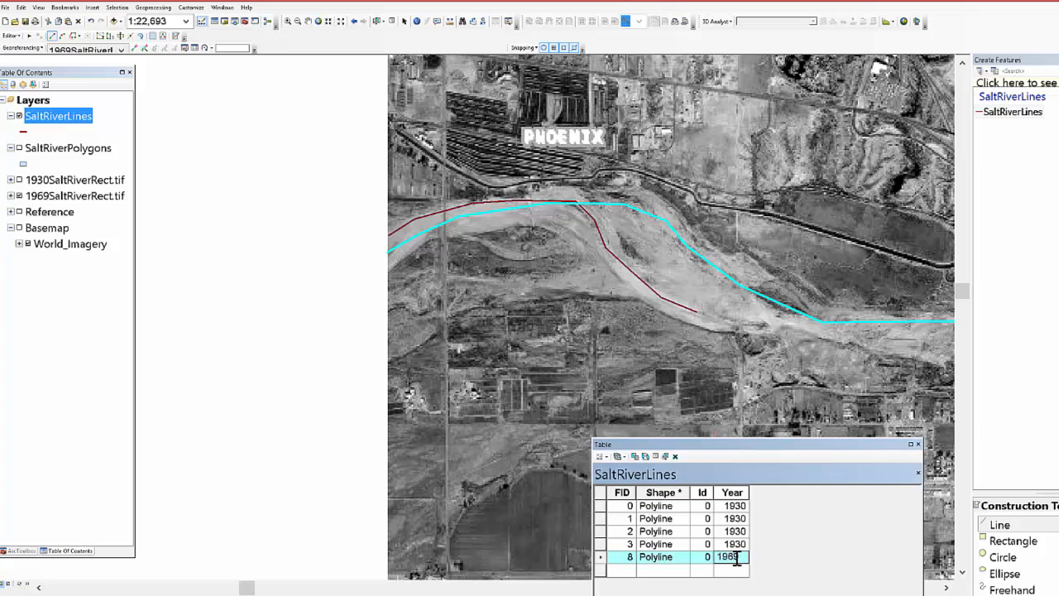
key(Return)
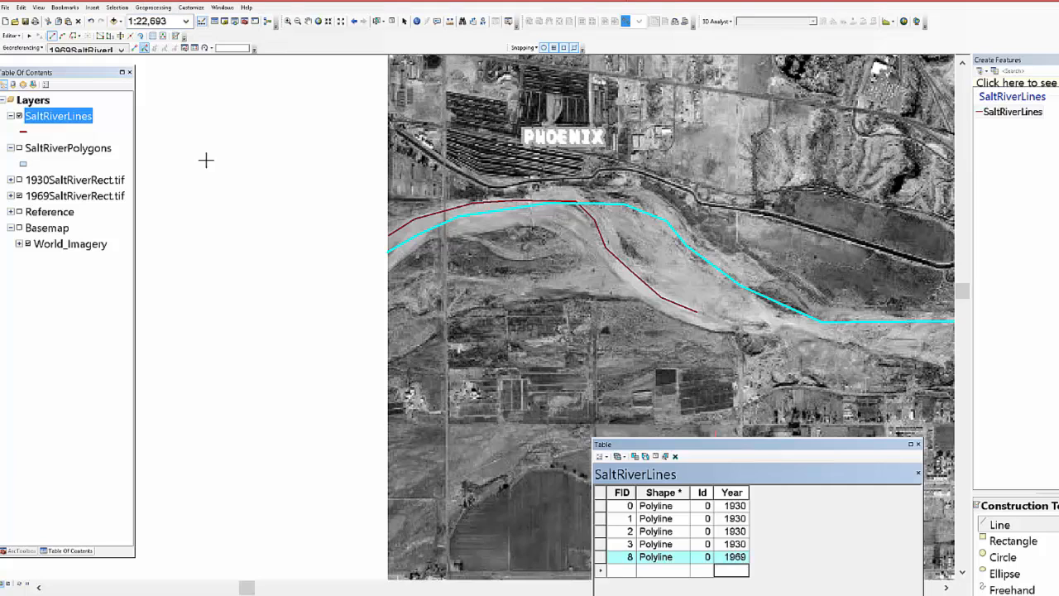
right_click(45, 119)
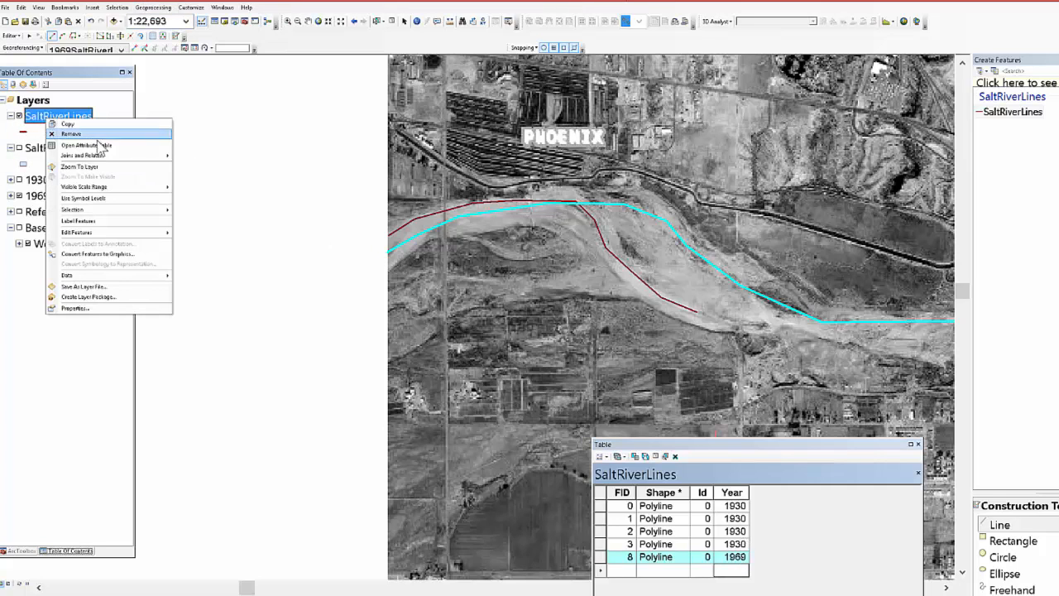
click(90, 167)
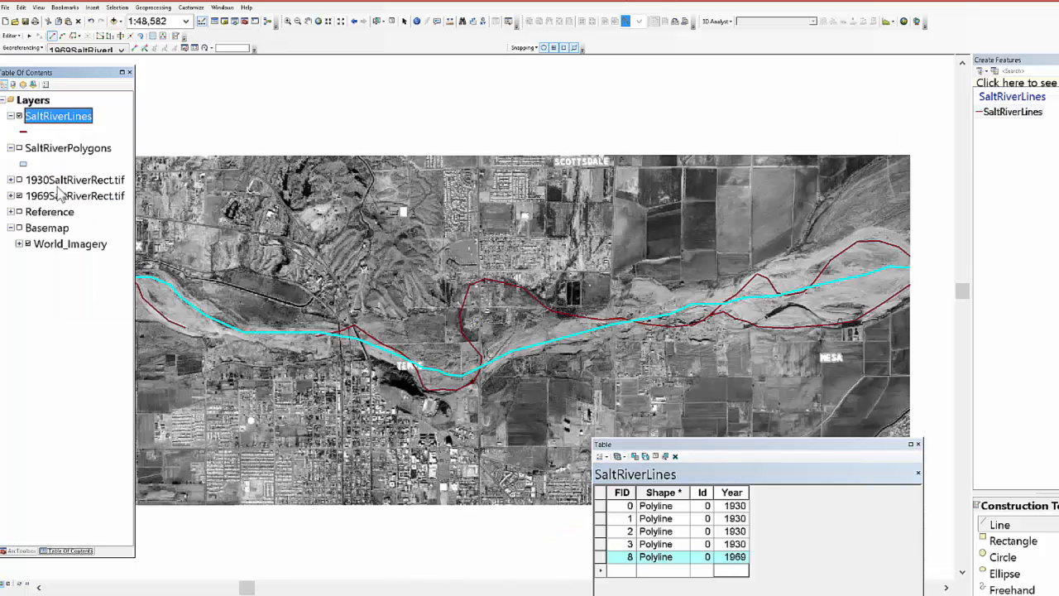
- Hide SaltRiverLines and 1969SaltRiverRect.tif, and show the Reference labels over the World_Imagery basemap
click(19, 116)
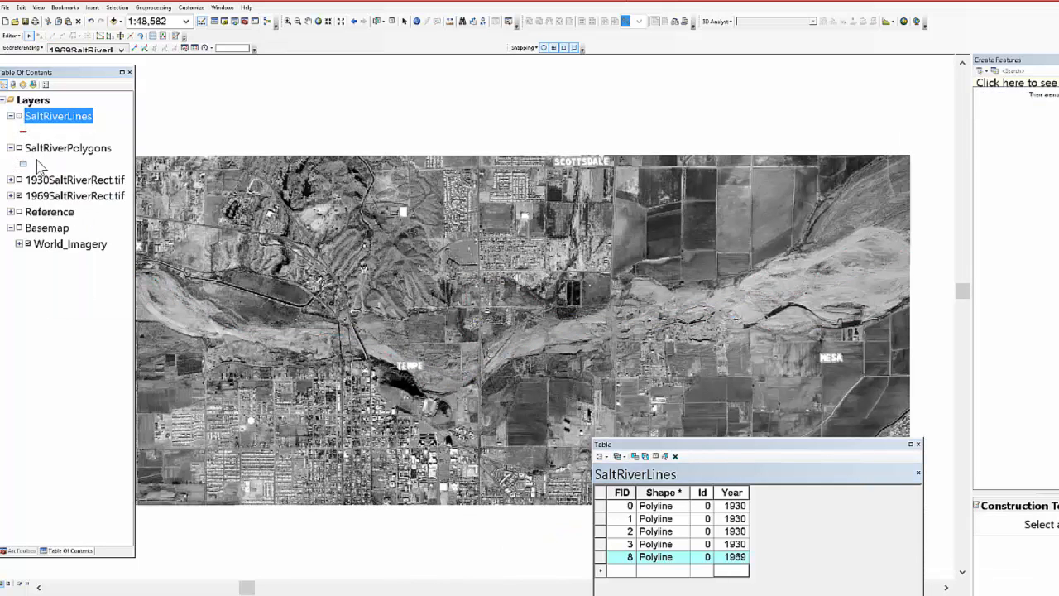
click(19, 213)
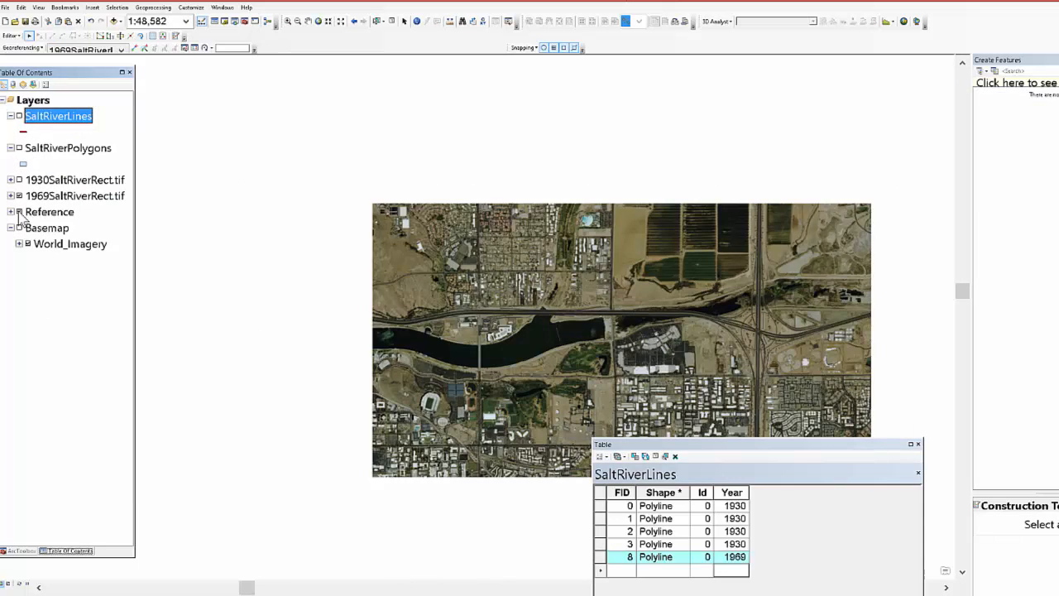
click(19, 227)
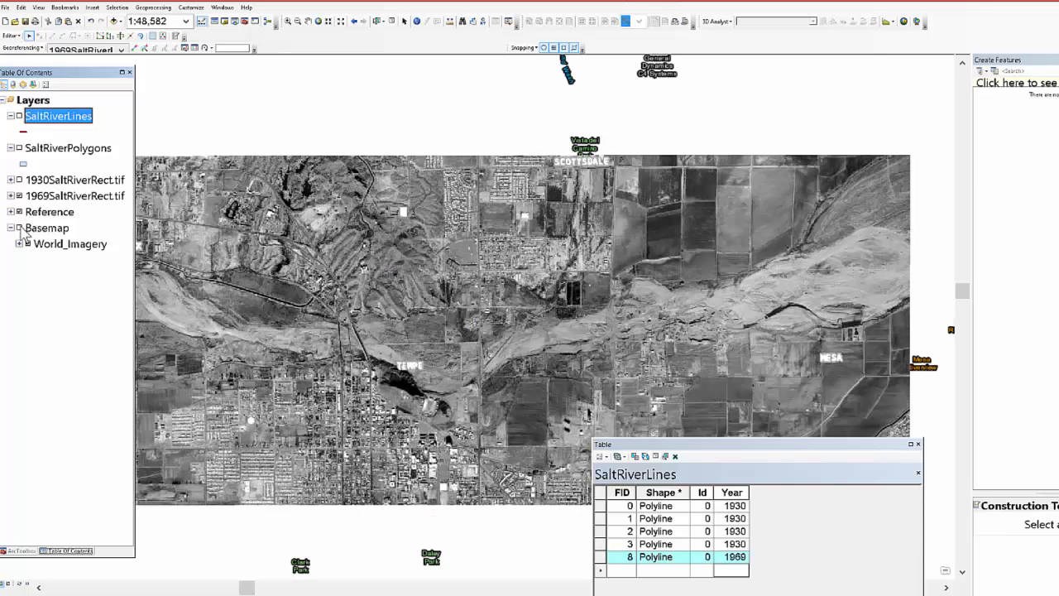
click(19, 196)
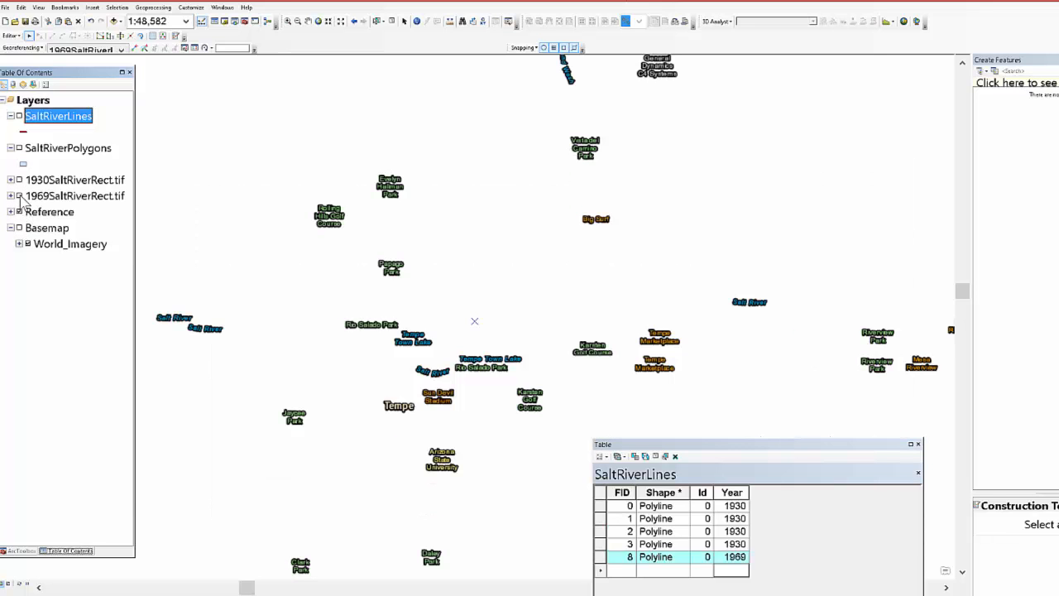
click(19, 228)
- Bring back the hidden SaltRiverLines layer and template, and ready a new line over the imagery near Mesa Riverview
click(288, 21)
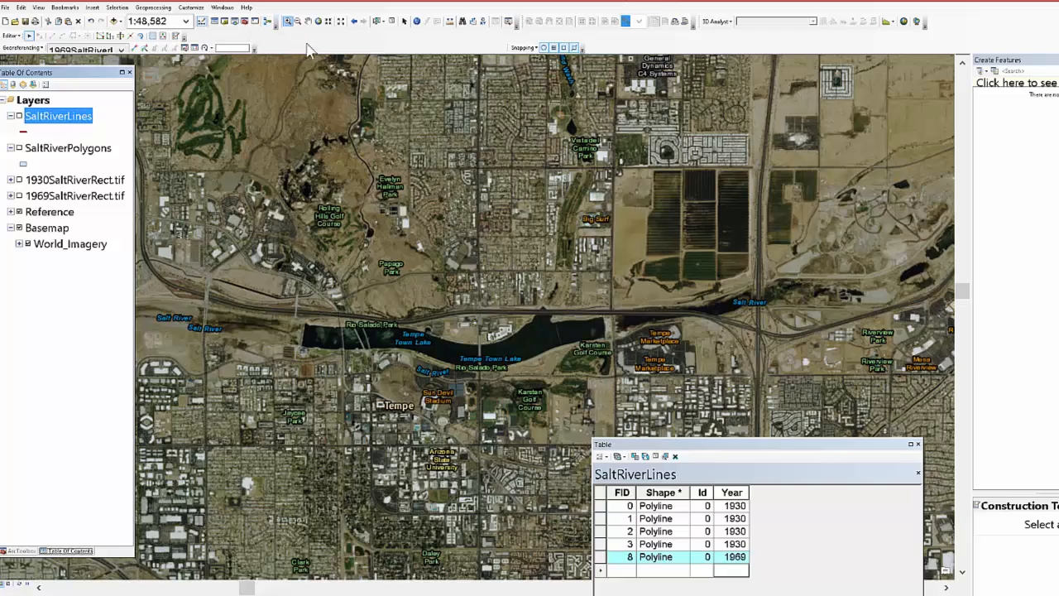
click(964, 383)
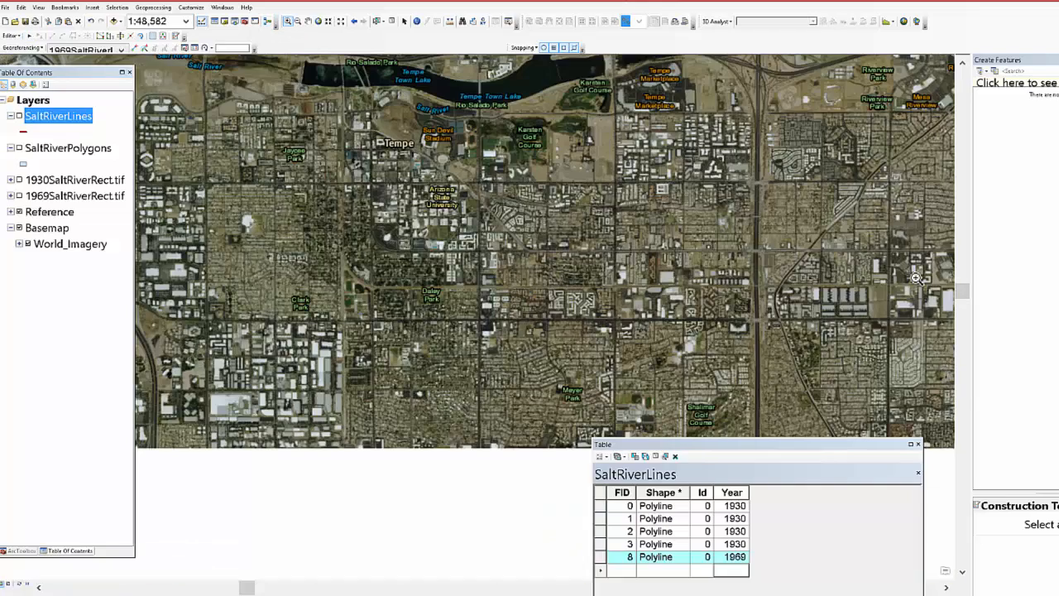
click(962, 64)
click(961, 64)
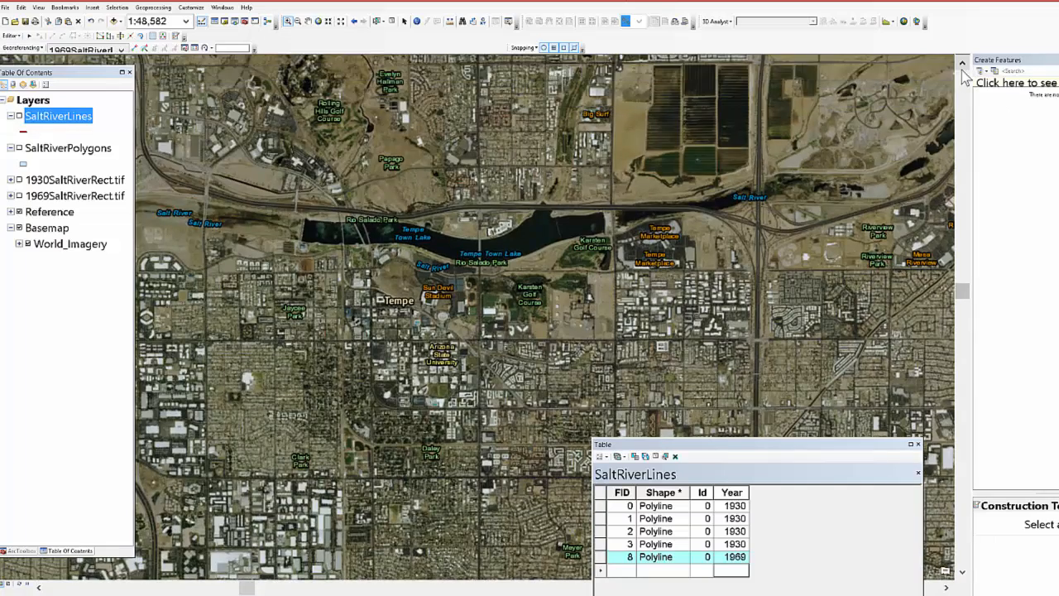
click(961, 69)
drag(950, 78, 615, 376)
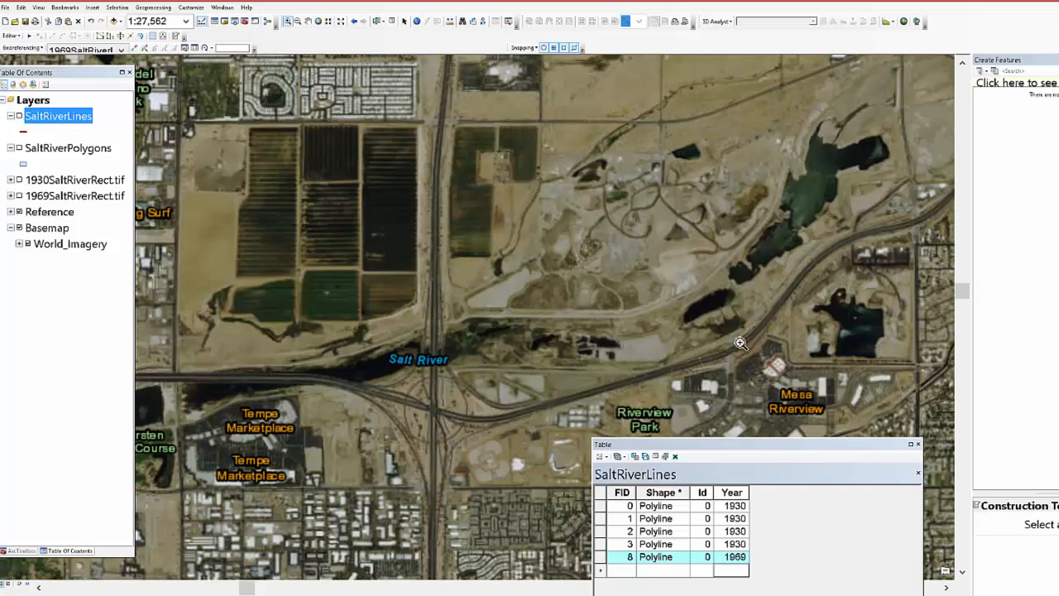
click(1023, 84)
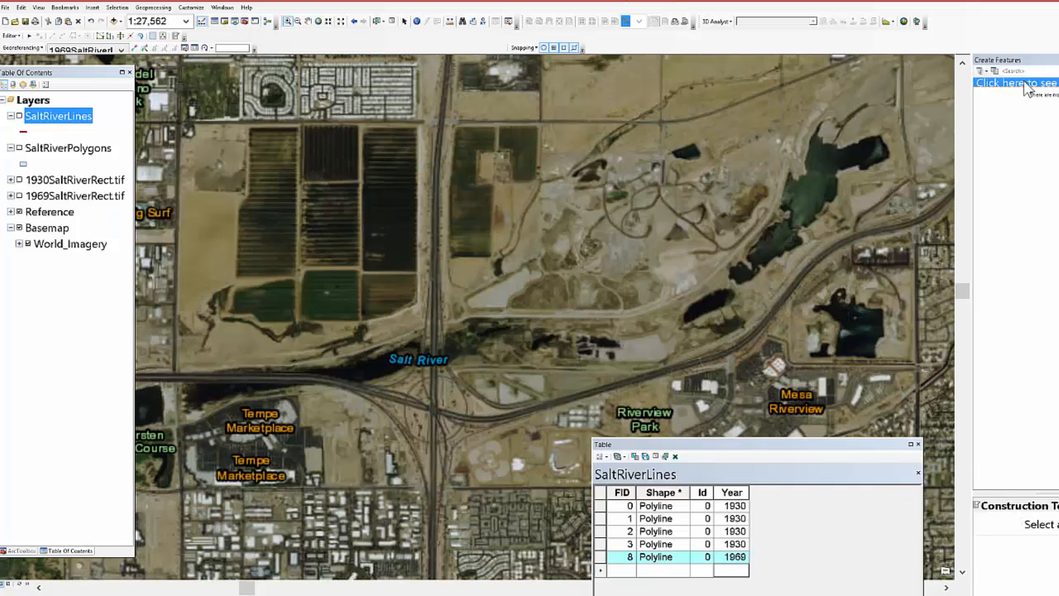
click(1024, 88)
- Trace the current channel westward from the pond near Mesa Riverview, under the freeway interchange, to just north of Tempe Marketplace
click(708, 303)
click(635, 325)
click(565, 347)
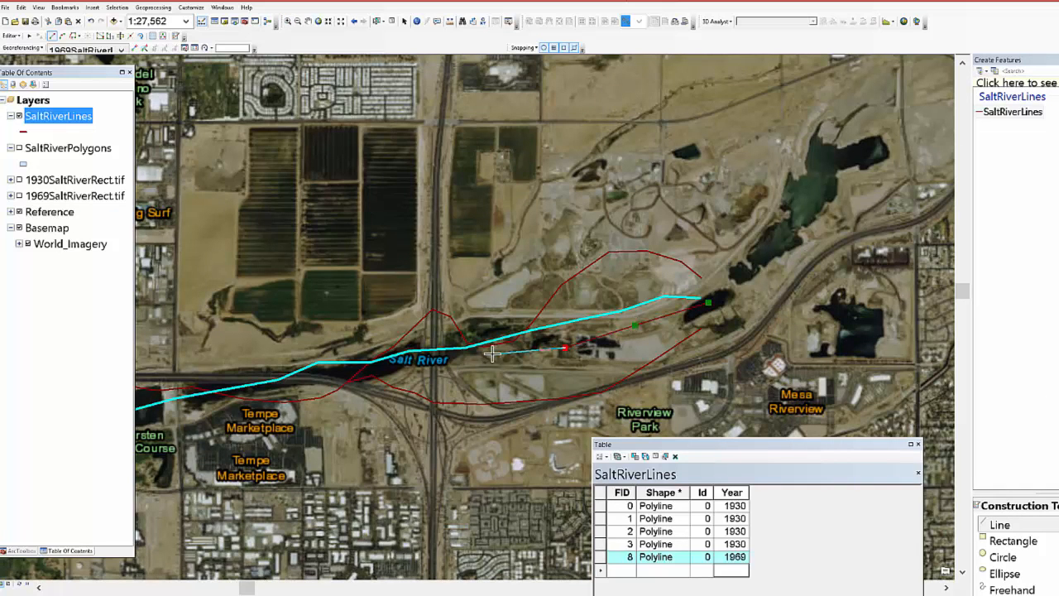
click(446, 351)
click(388, 364)
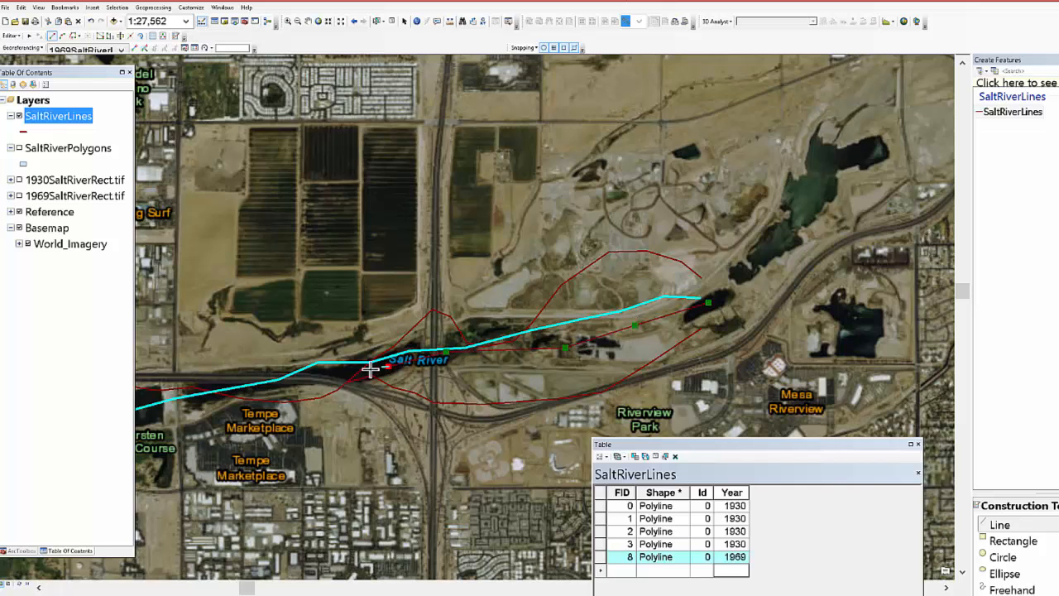
click(323, 373)
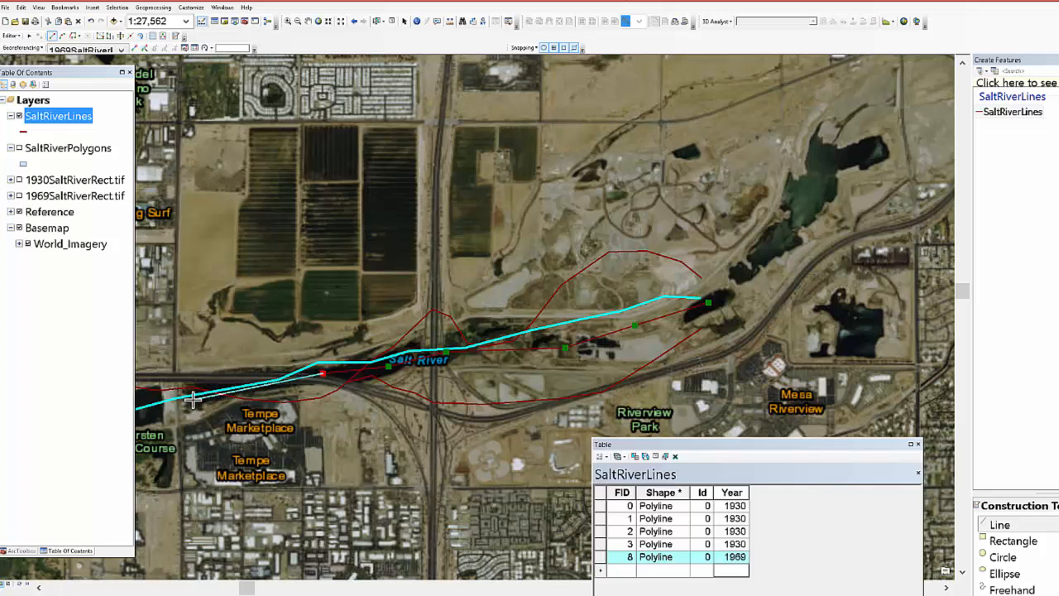
click(192, 400)
- Continue the line westward through the middle of Tempe Town Lake to Rio Salado Park
click(139, 588)
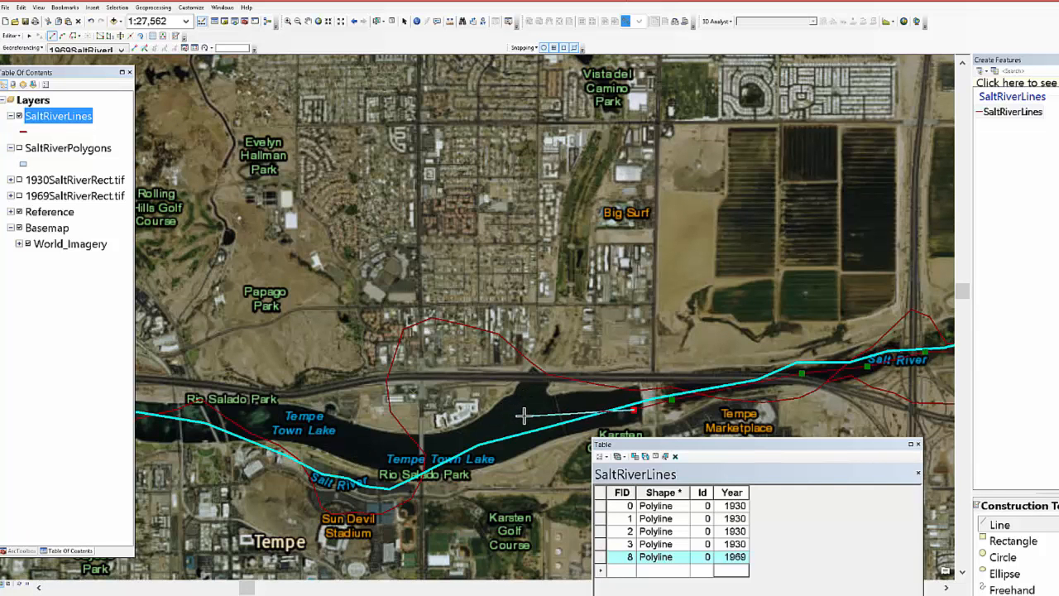
click(435, 452)
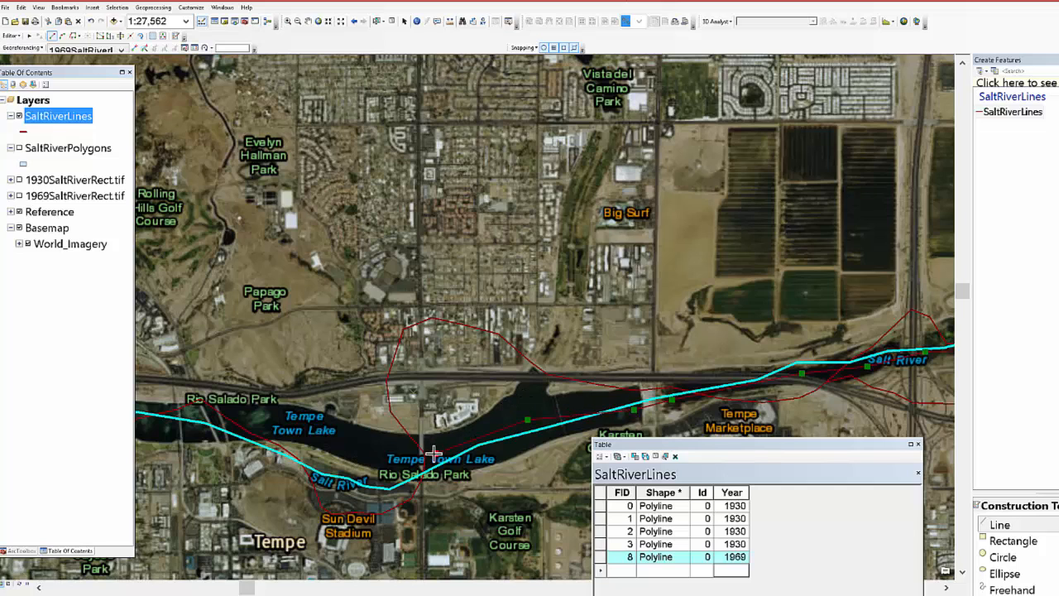
click(373, 453)
click(331, 433)
click(261, 421)
click(179, 421)
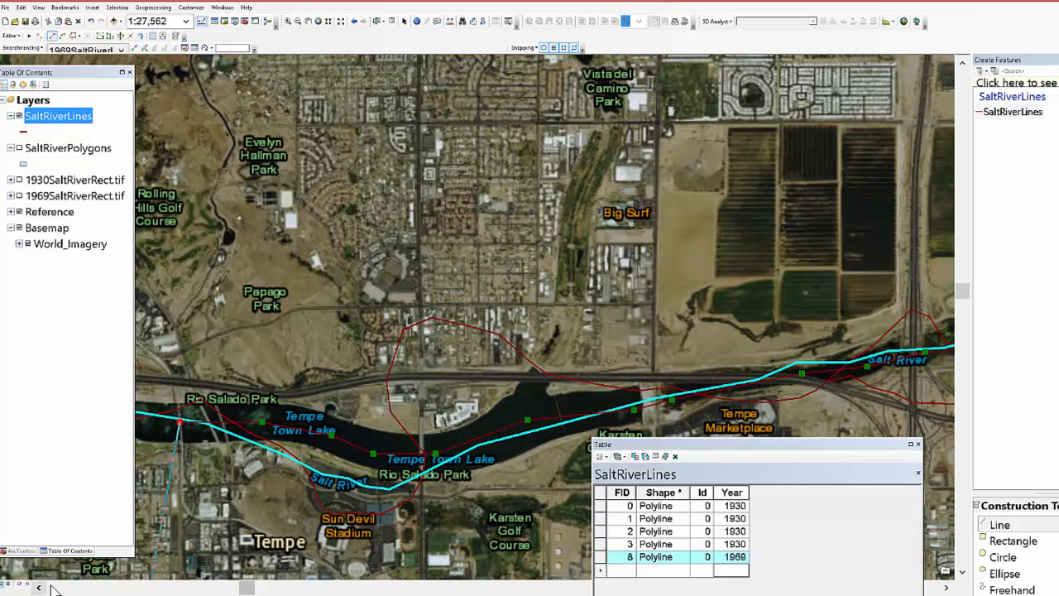
- Extend the line past the west end of Tempe Town Lake and along the dark channel to the Salt River labels
click(39, 587)
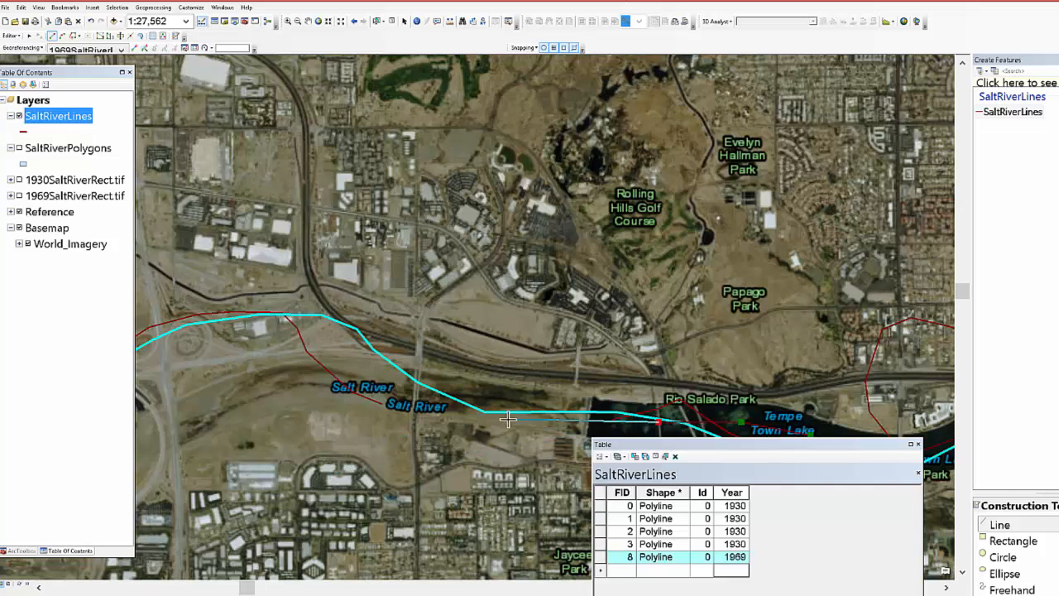
click(582, 415)
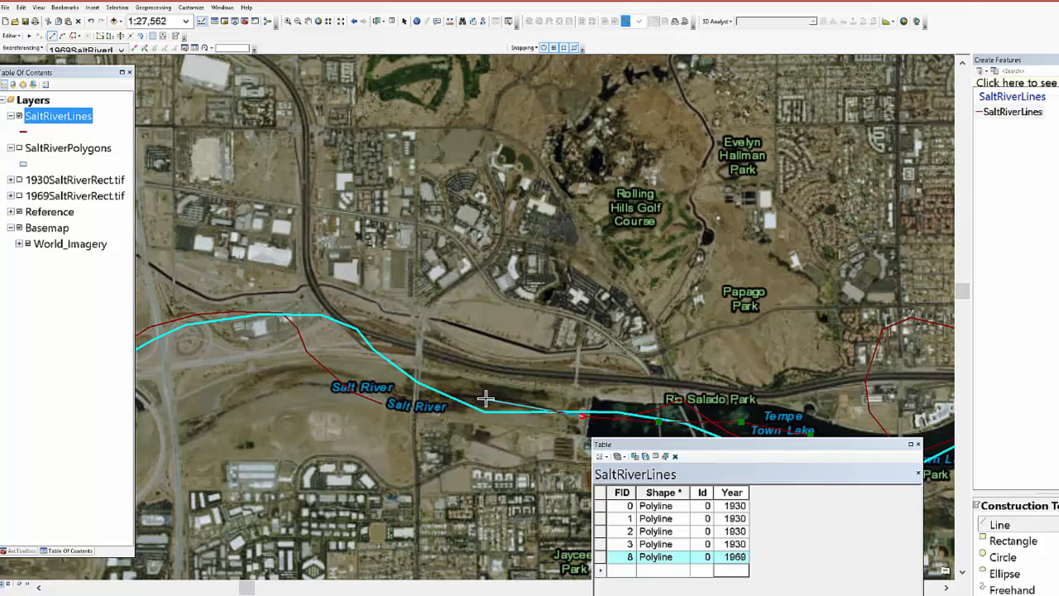
click(523, 402)
click(474, 395)
click(418, 392)
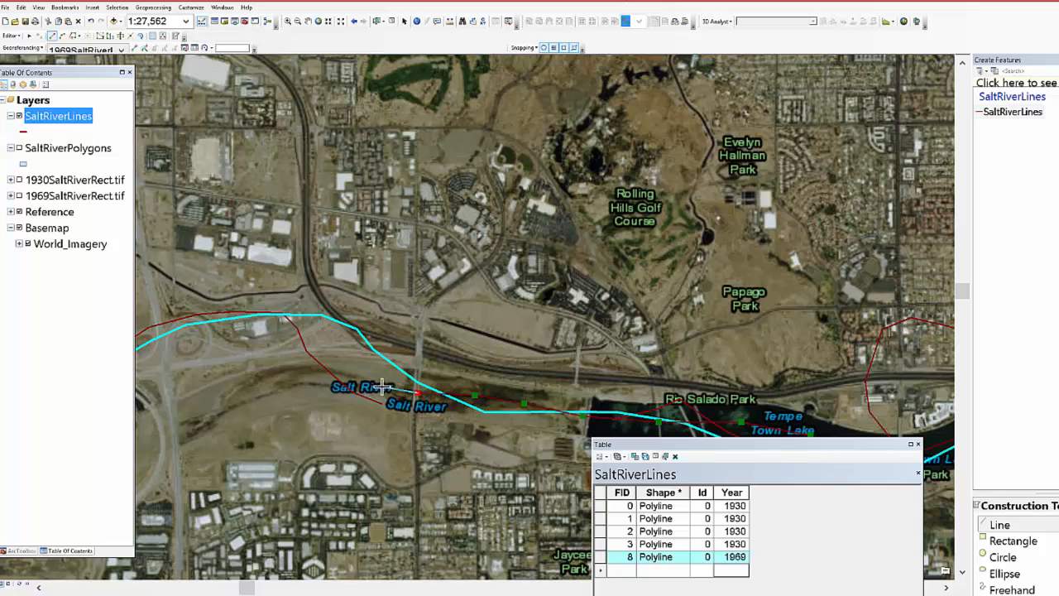
click(381, 385)
- Follow the channel's southwest bend and finish the line at the highway southeast of the airport
click(305, 369)
click(257, 378)
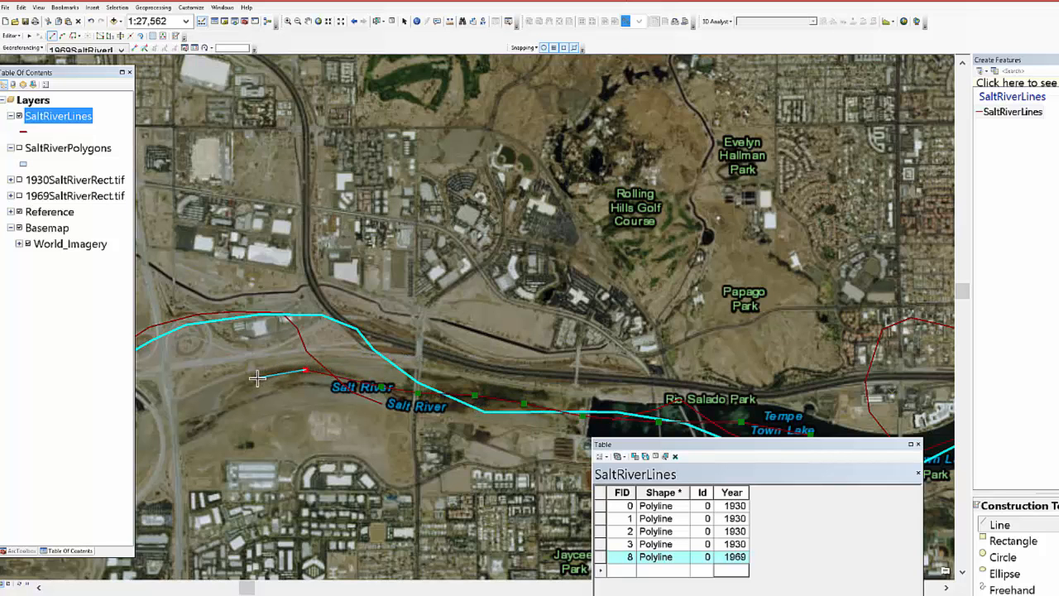
click(221, 403)
click(198, 432)
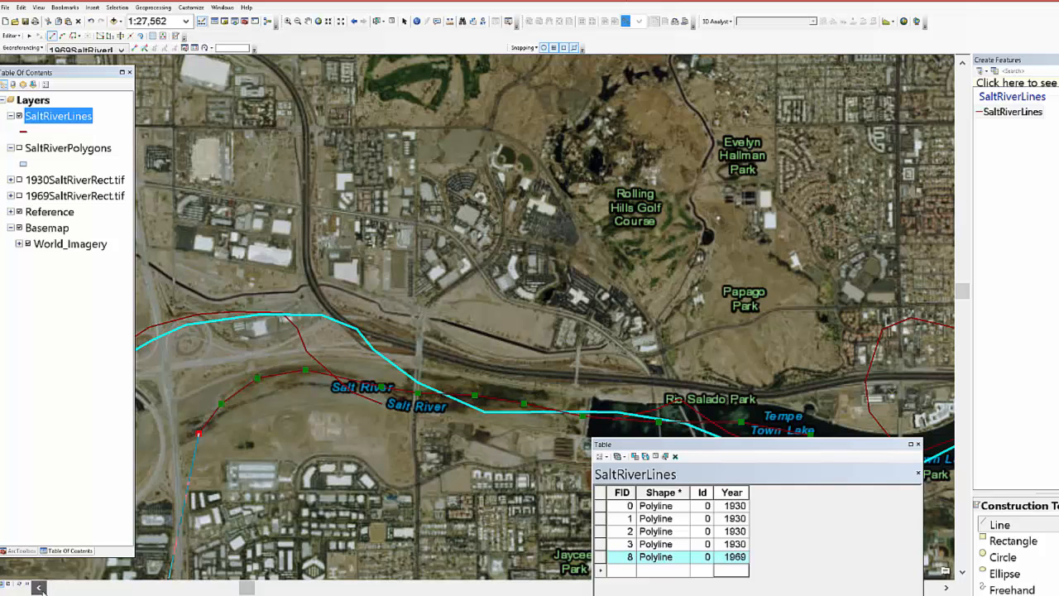
click(39, 587)
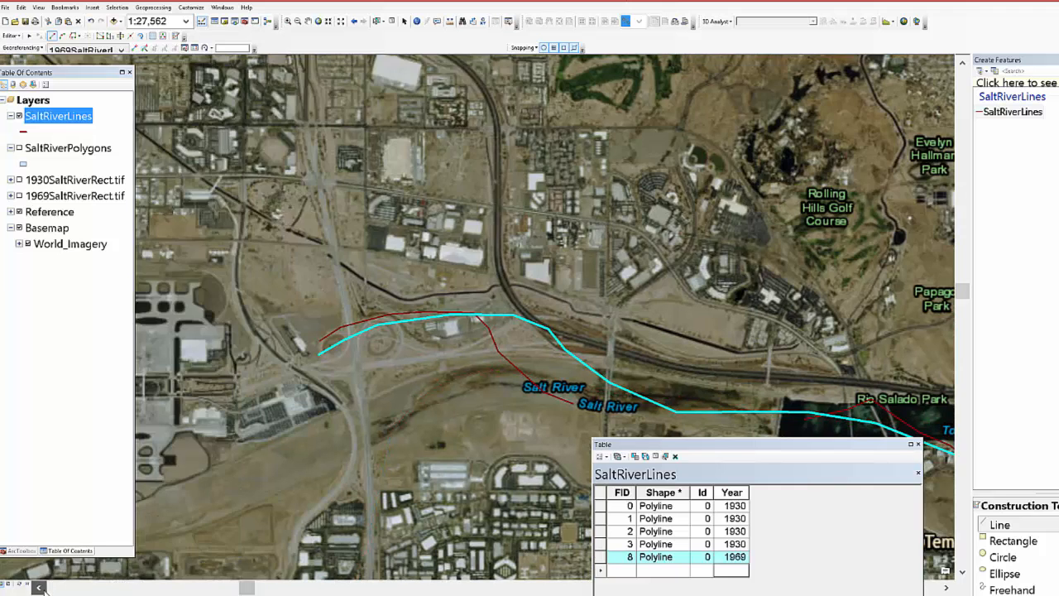
double_click(346, 436)
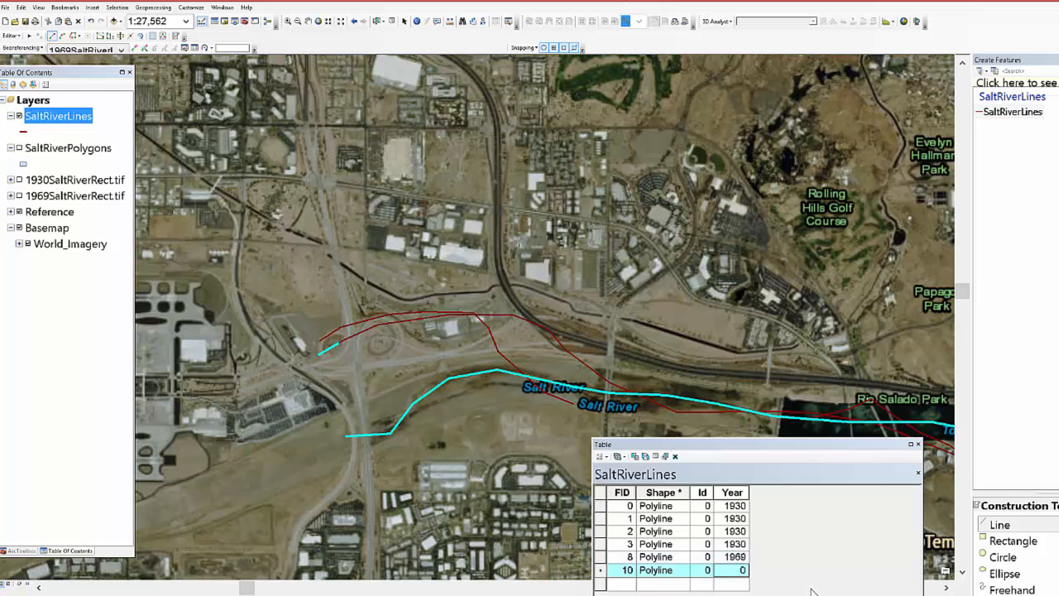
- Set Year to 2015 for the newly drawn polyline, then stop editing and save the edits
click(737, 570)
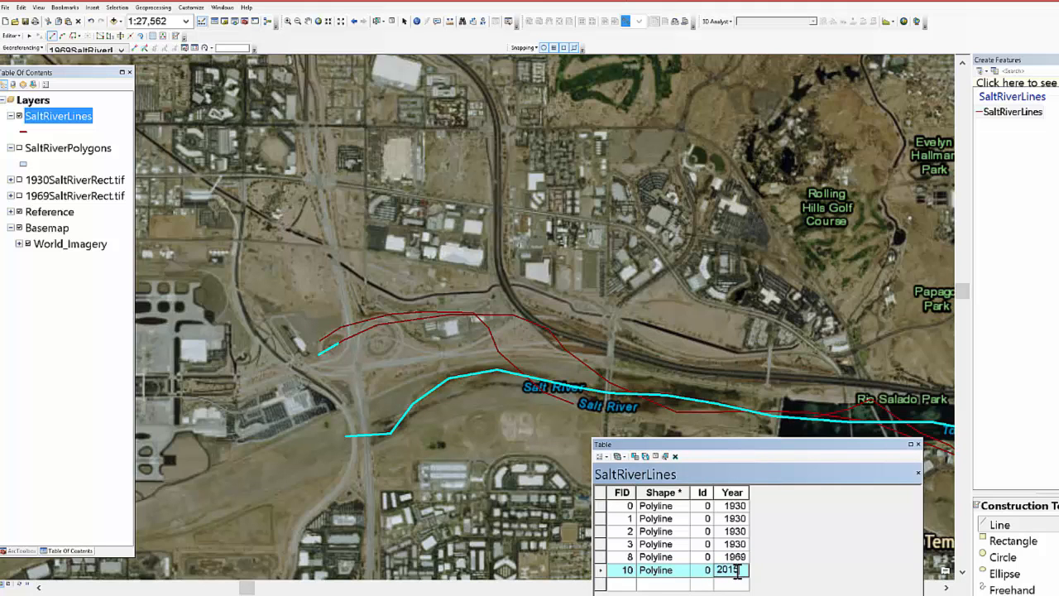
key(Return)
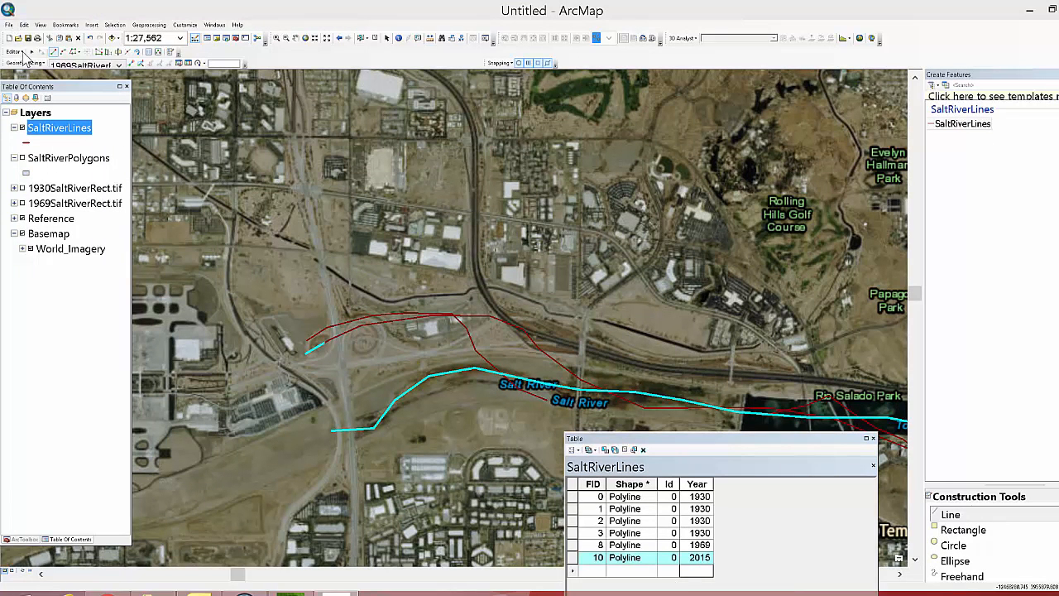
click(25, 51)
click(30, 69)
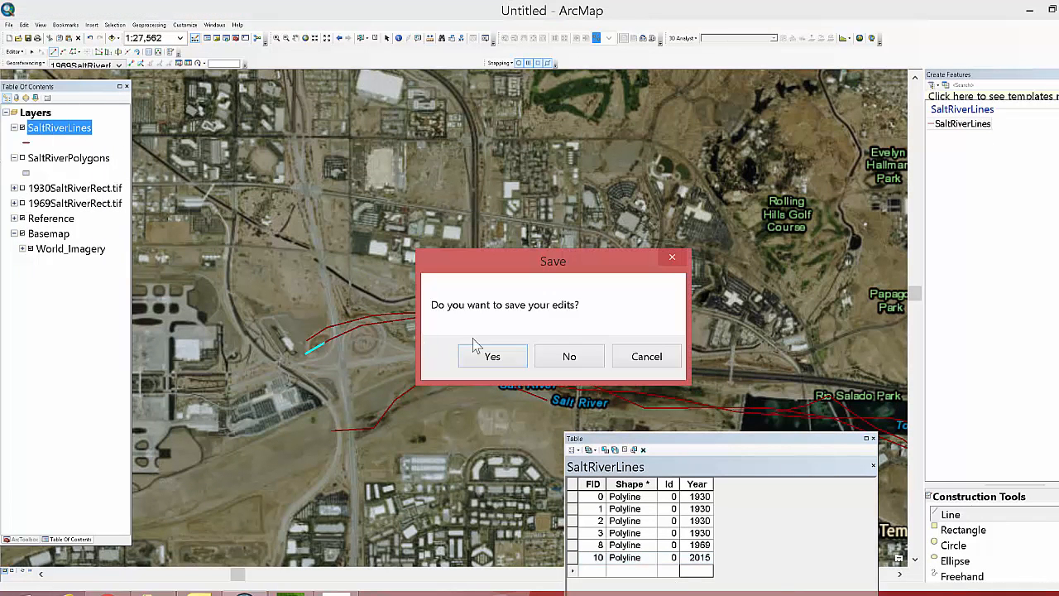
click(510, 362)
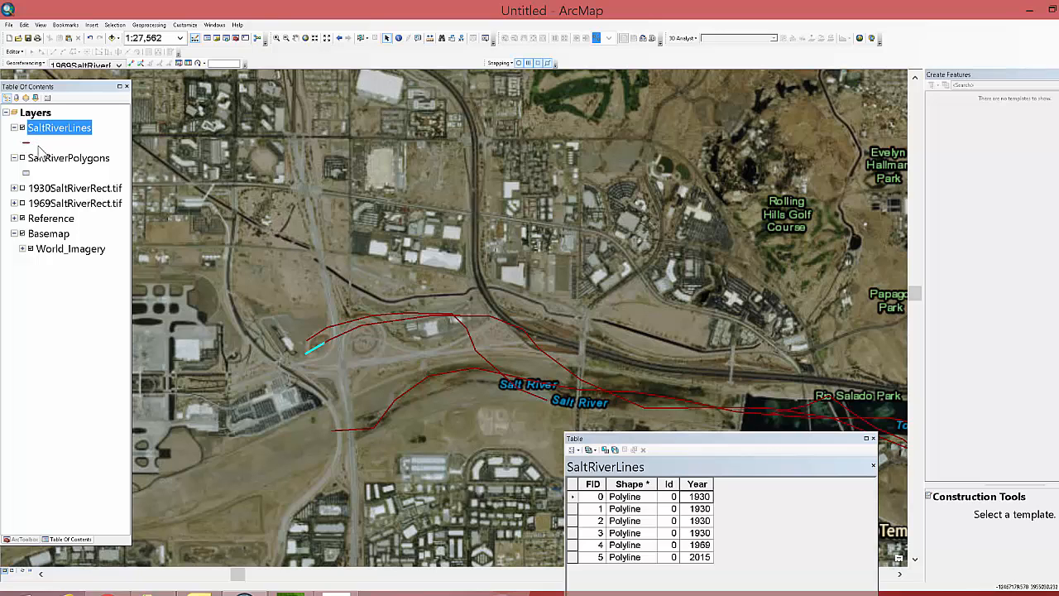
- Hide the Reference and Basemap layers and zoom to the full SaltRiverLines extent
click(22, 218)
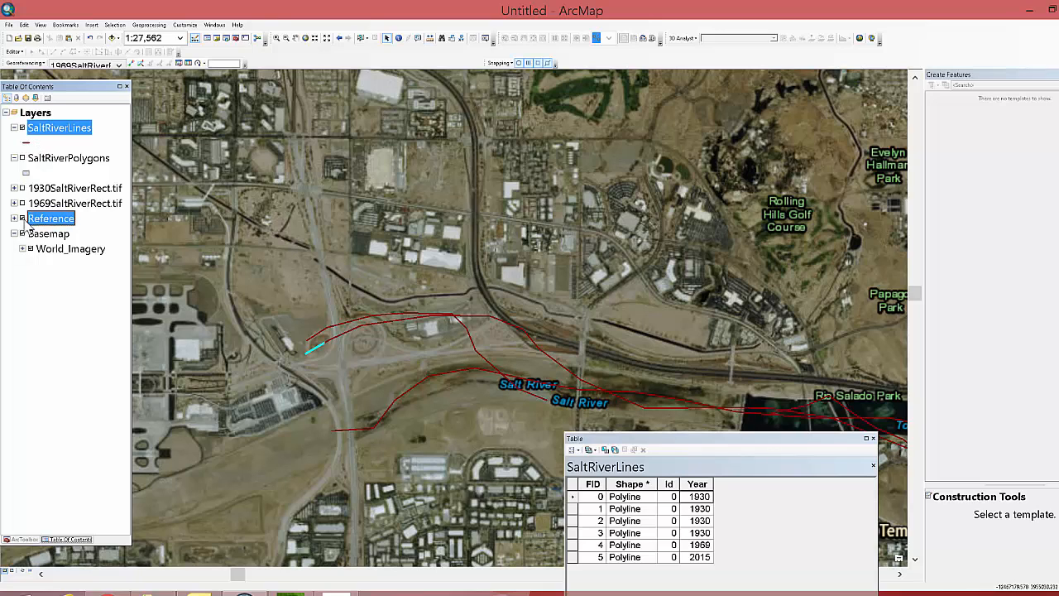
click(21, 233)
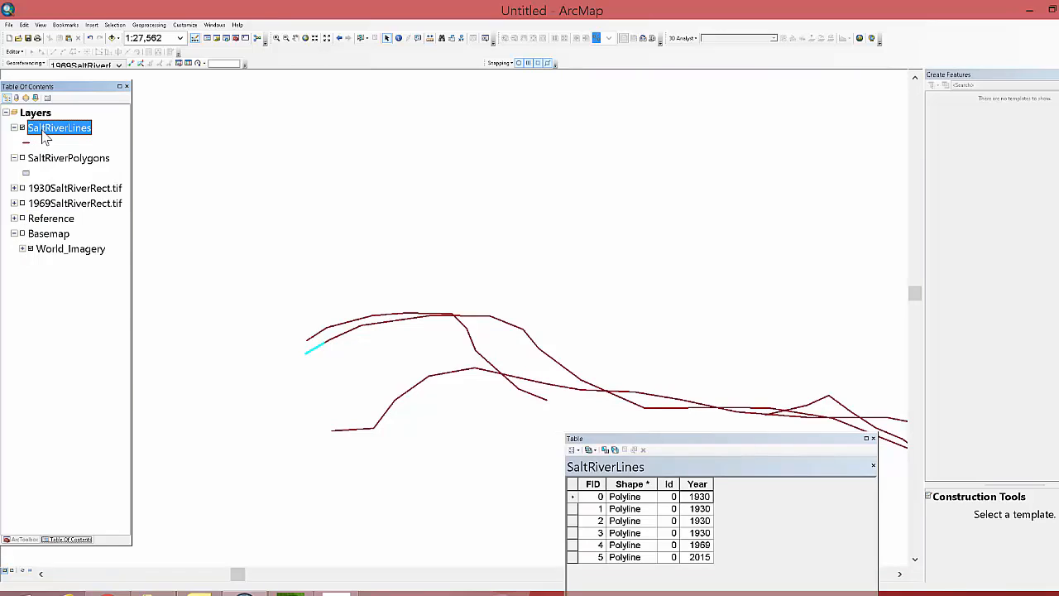
right_click(44, 132)
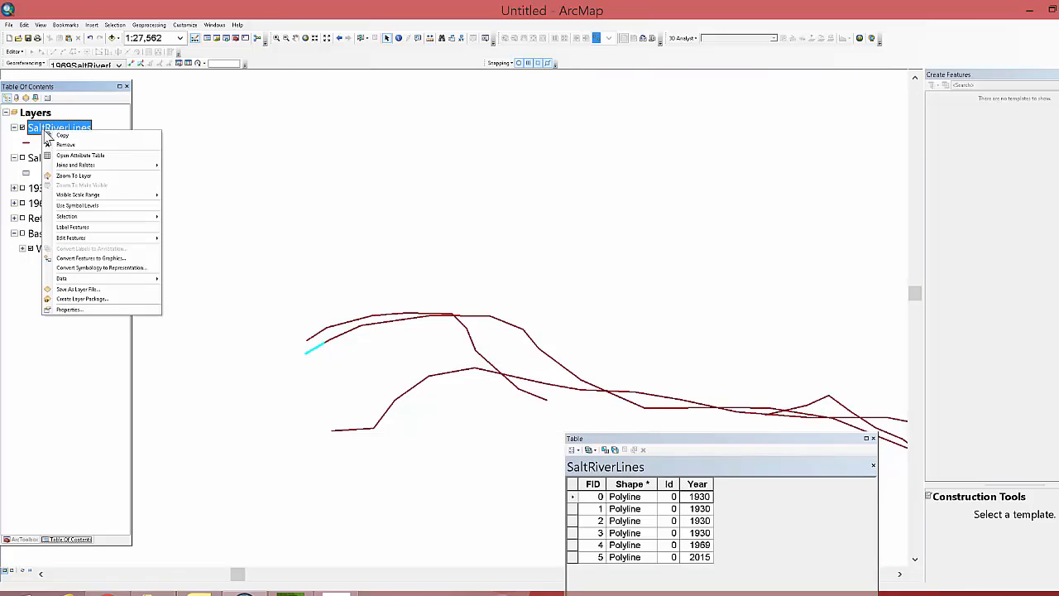
click(71, 176)
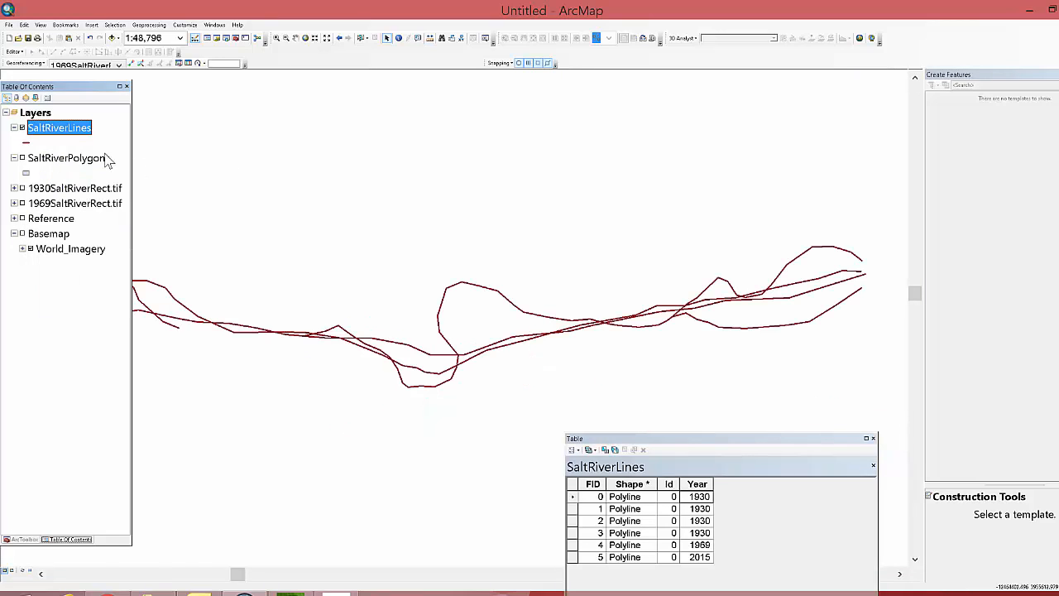
- Symbolize SaltRiverLines by unique values of the Year field, adding all values
right_click(46, 134)
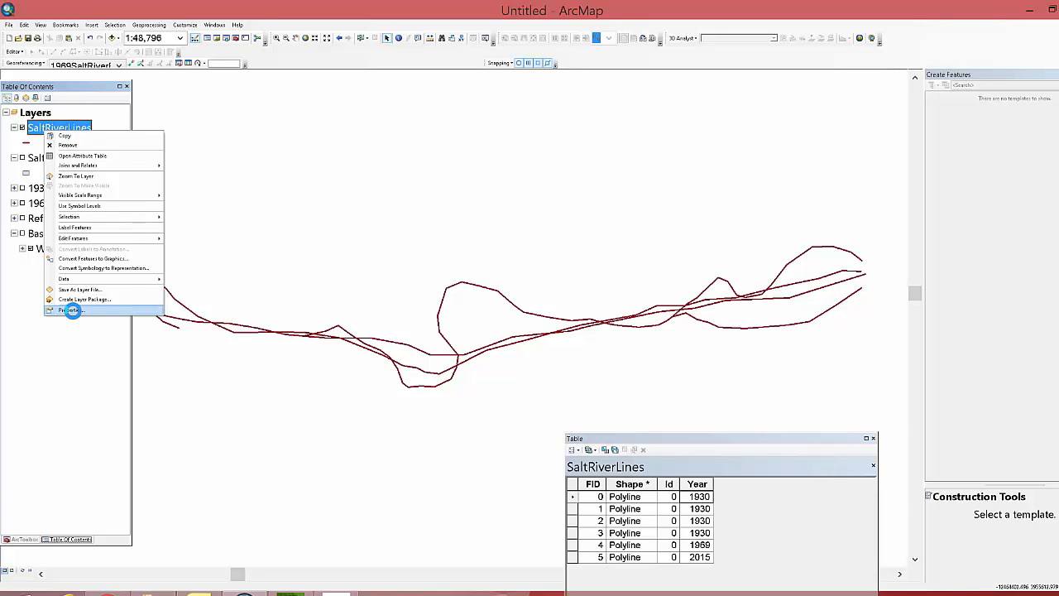
click(72, 311)
click(455, 133)
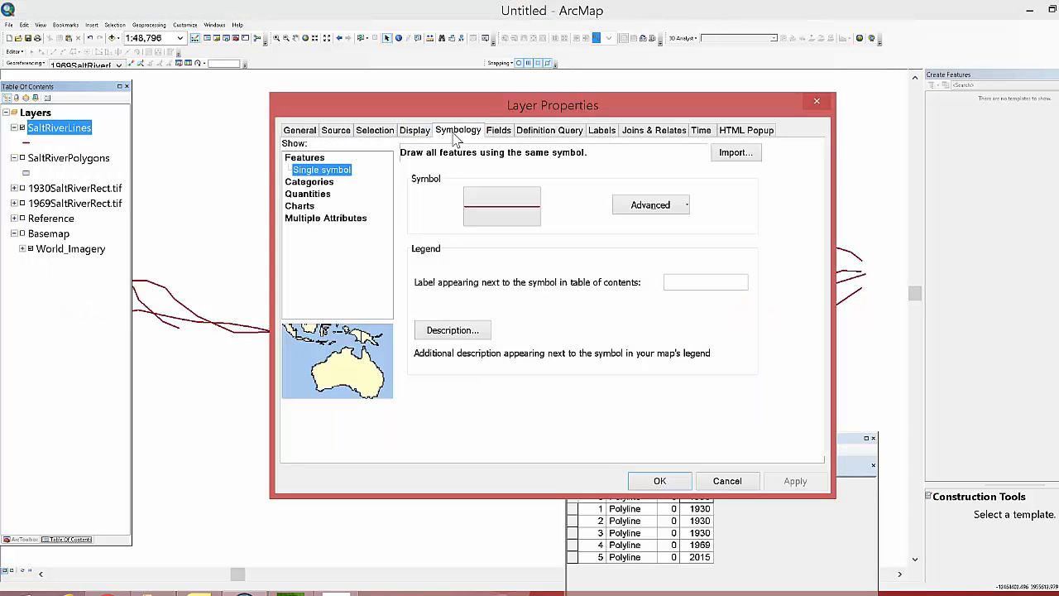
click(318, 182)
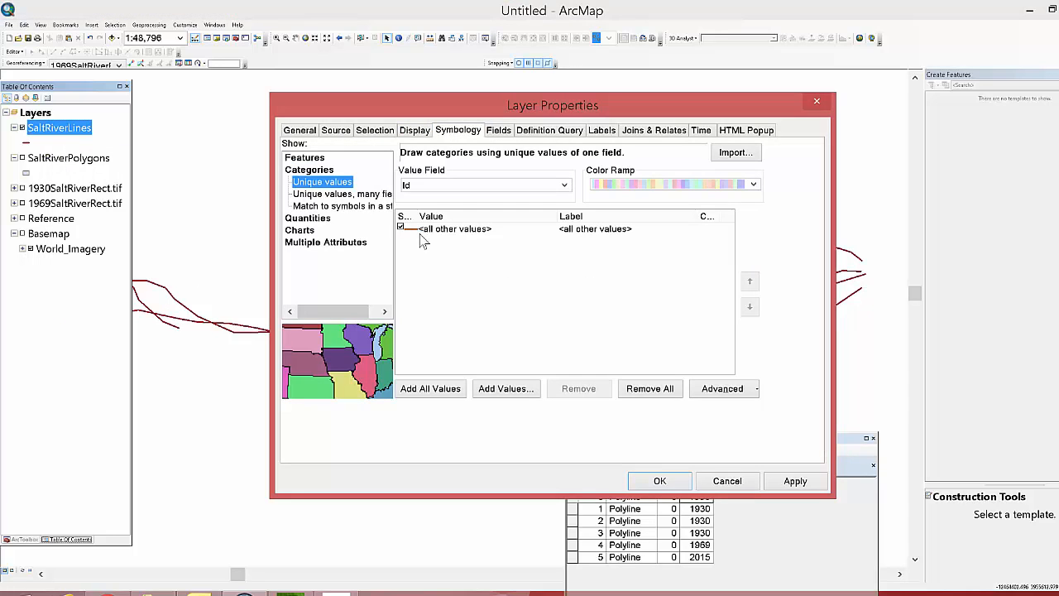
click(499, 189)
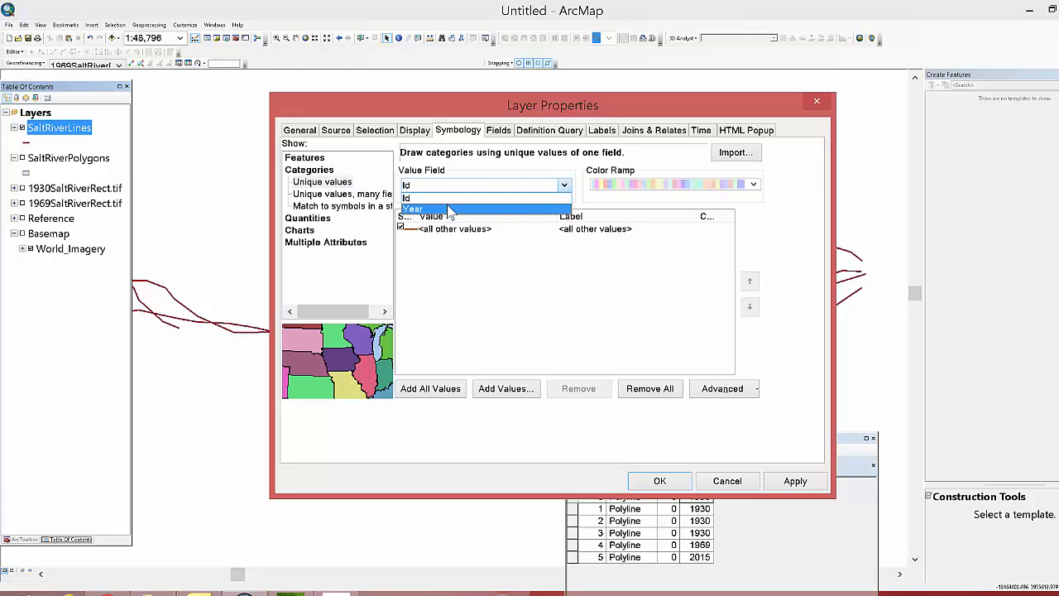
click(463, 207)
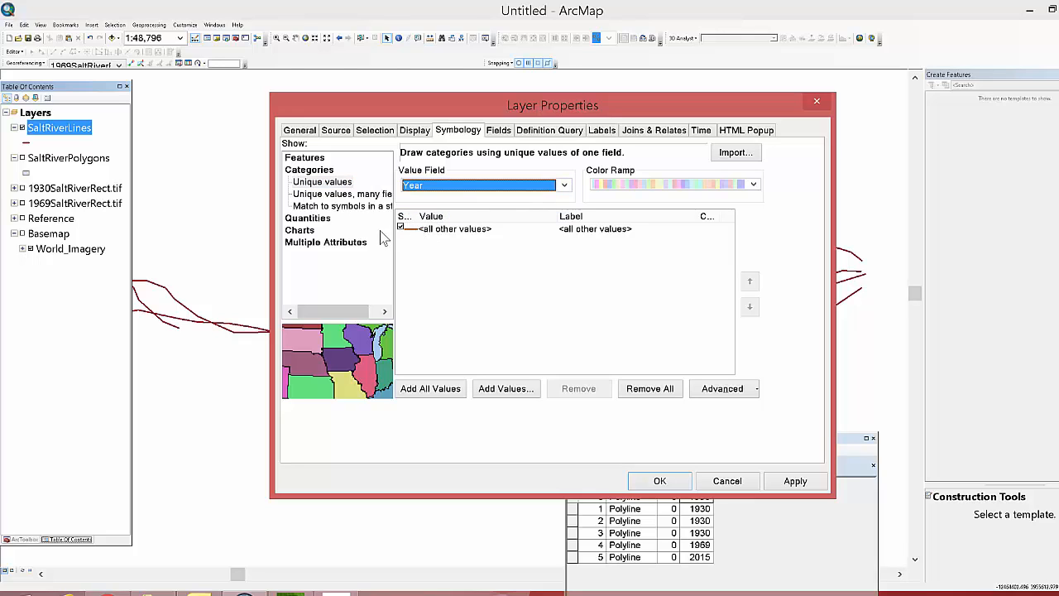
click(434, 388)
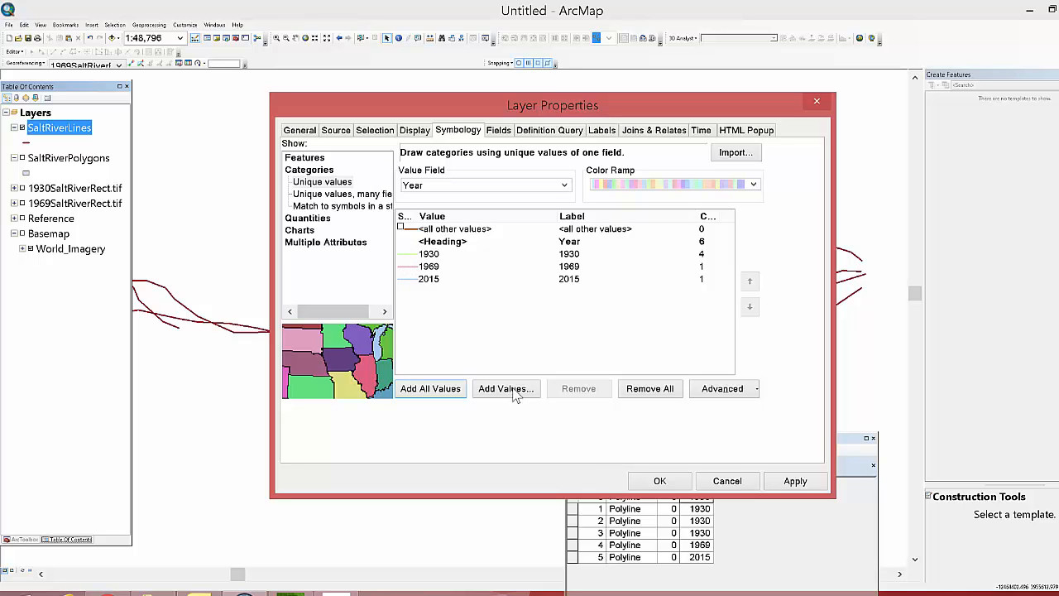
click(659, 481)
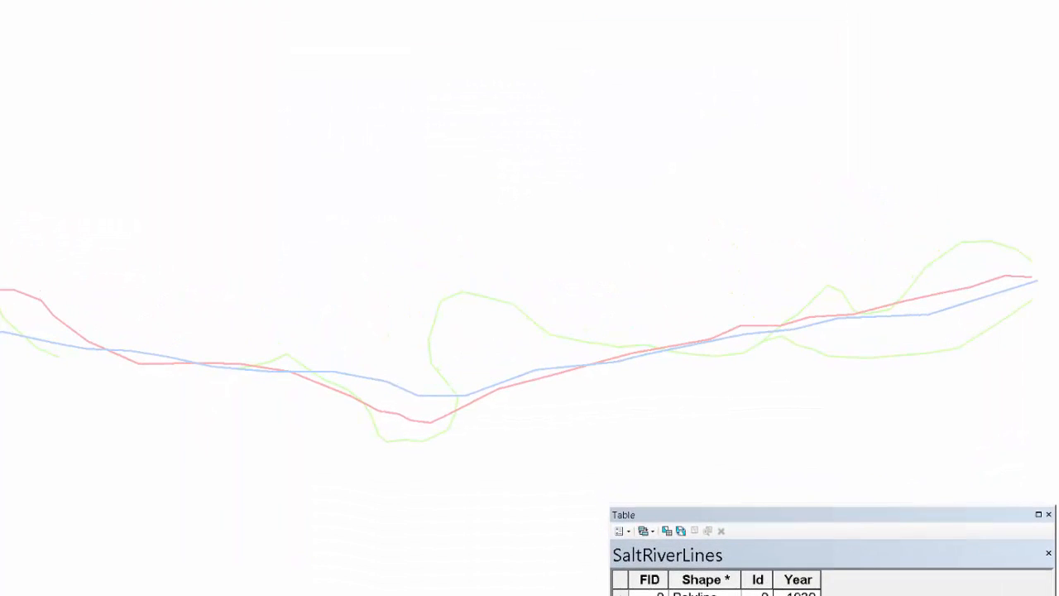
- View the western end of the coloured lines, close the attribute table and hide SaltRiverLines
key(Left)
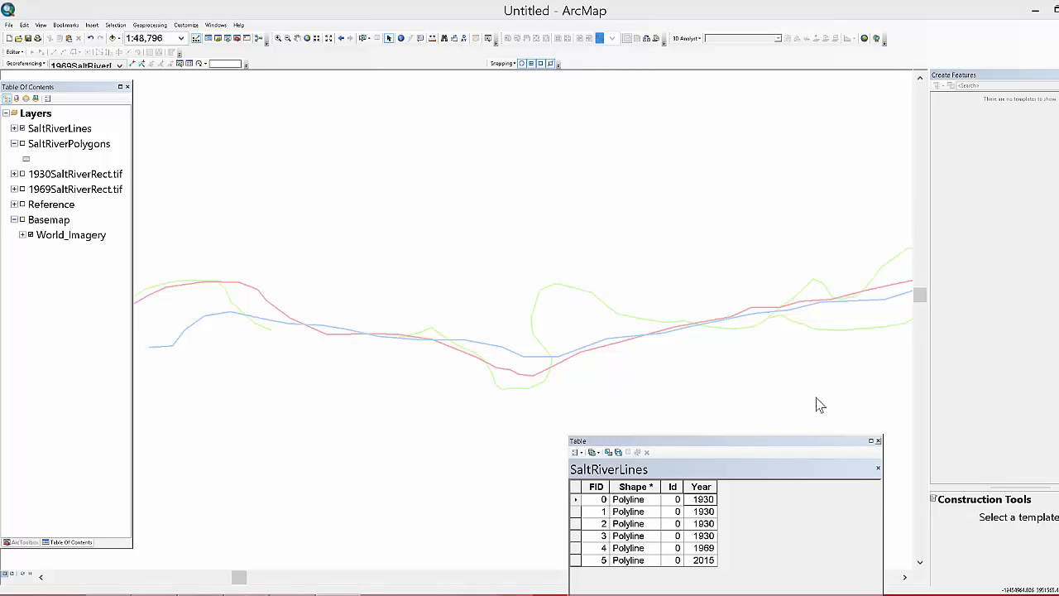
click(878, 440)
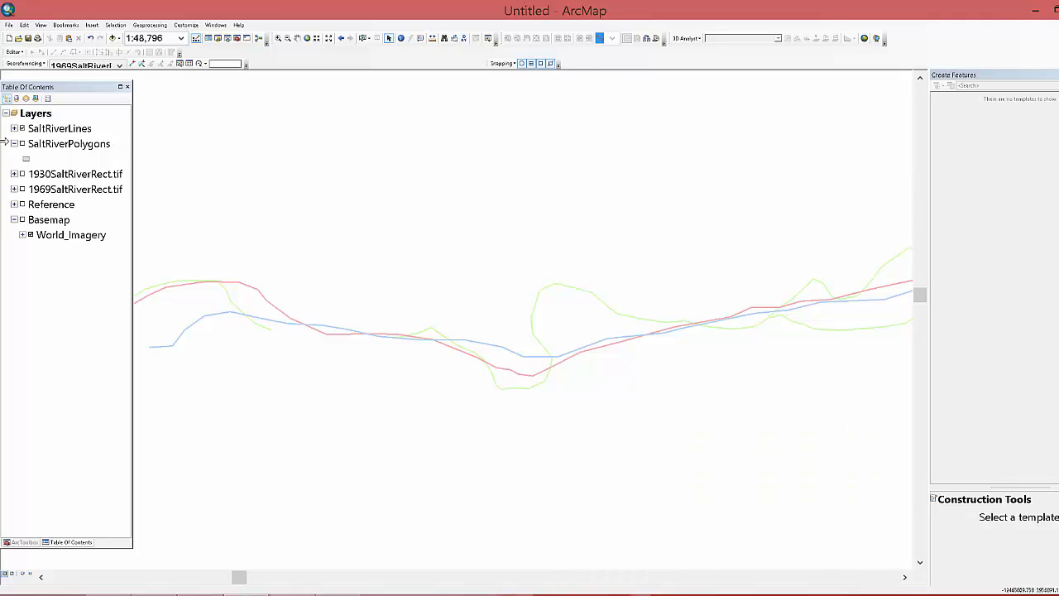
click(23, 129)
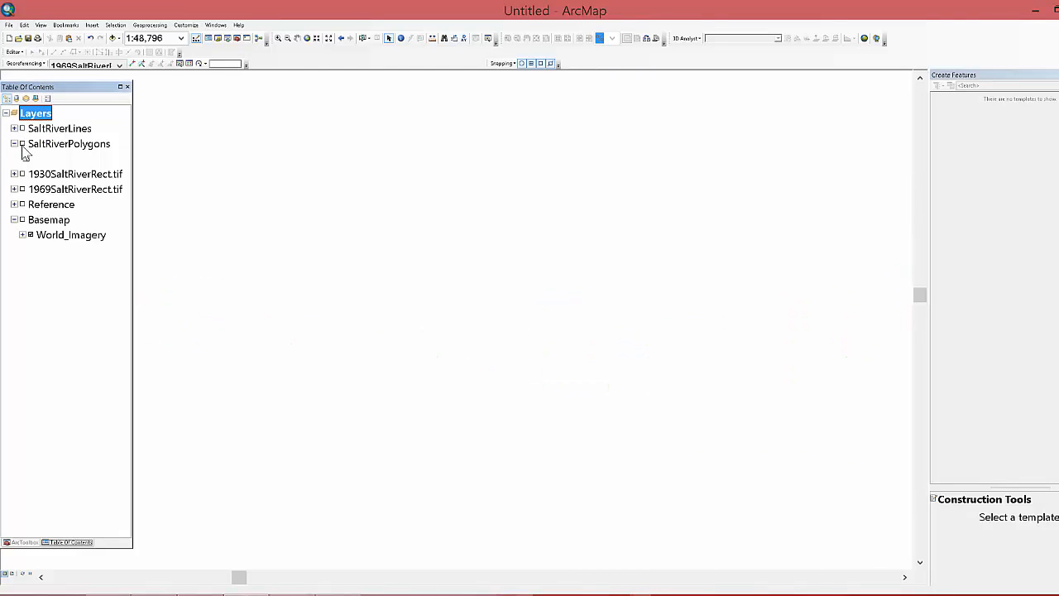
- Add a numeric field named Year to SaltRiverPolygons.shp in its shapefile properties
click(50, 146)
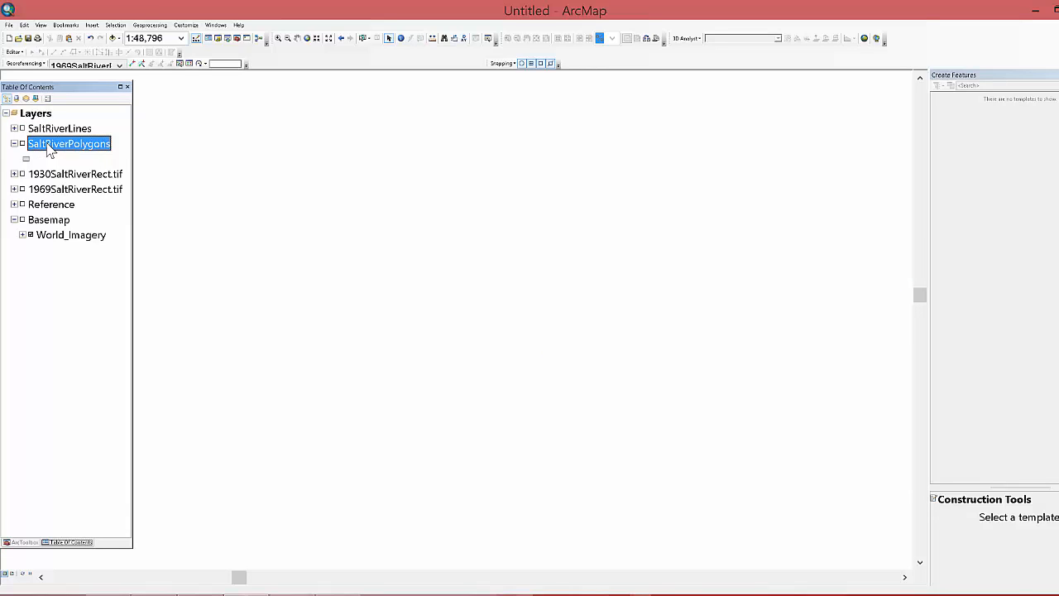
click(218, 39)
click(830, 284)
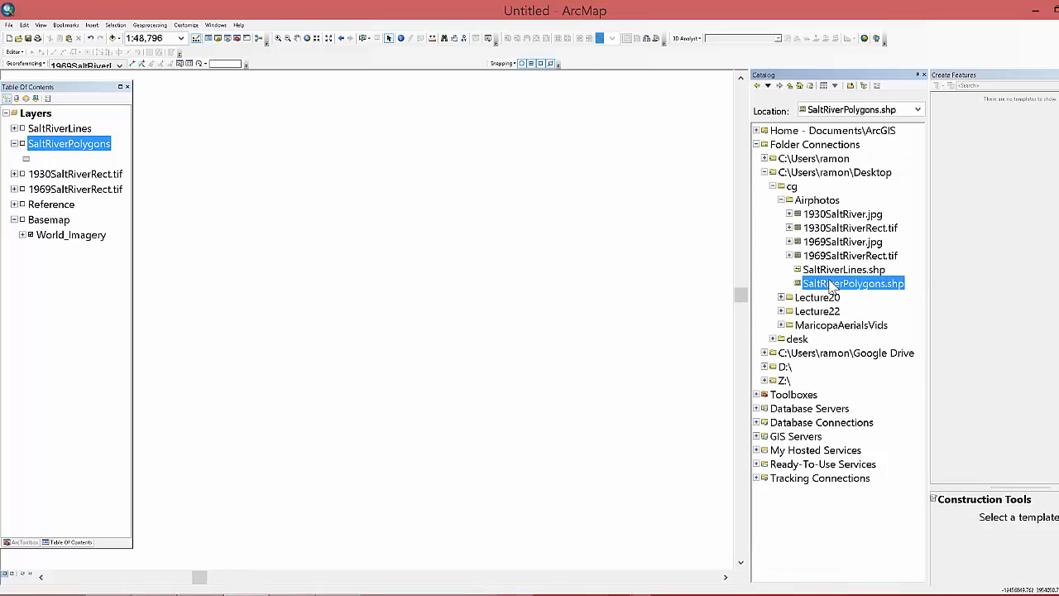
right_click(831, 286)
click(852, 371)
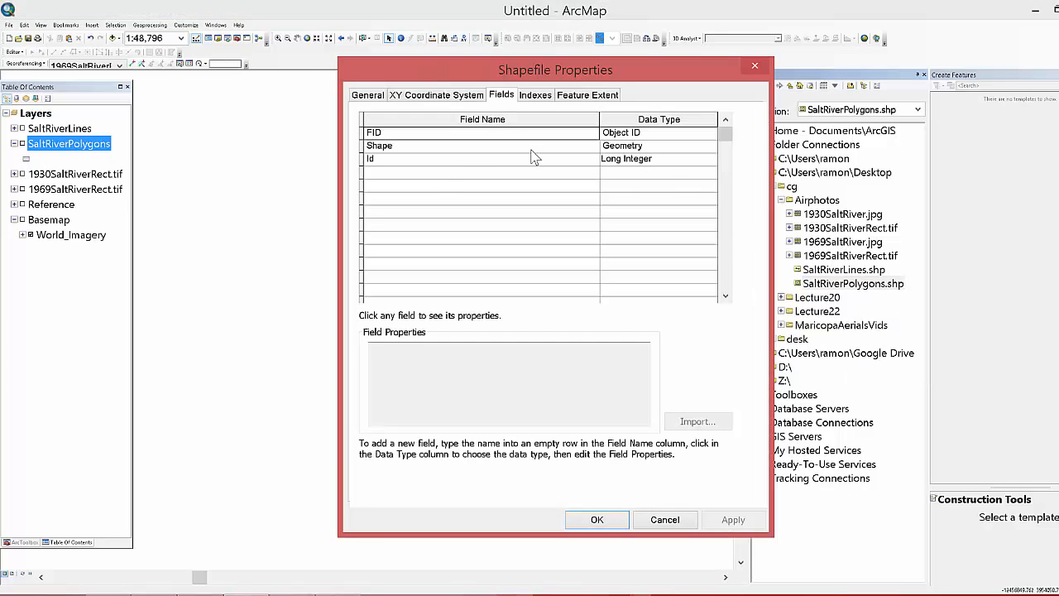
click(437, 173)
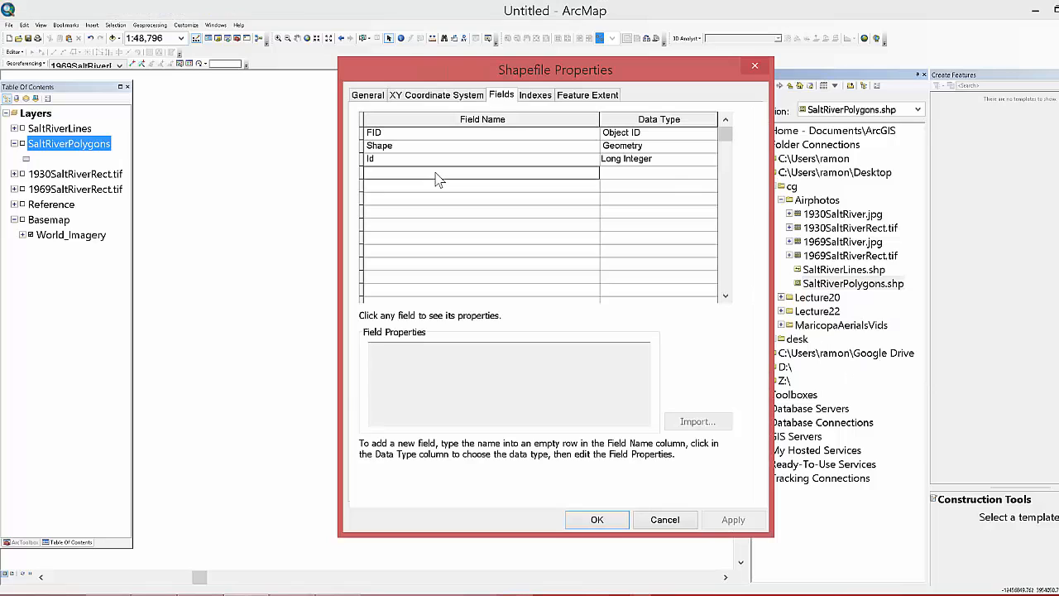
text(Year)
key(Tab)
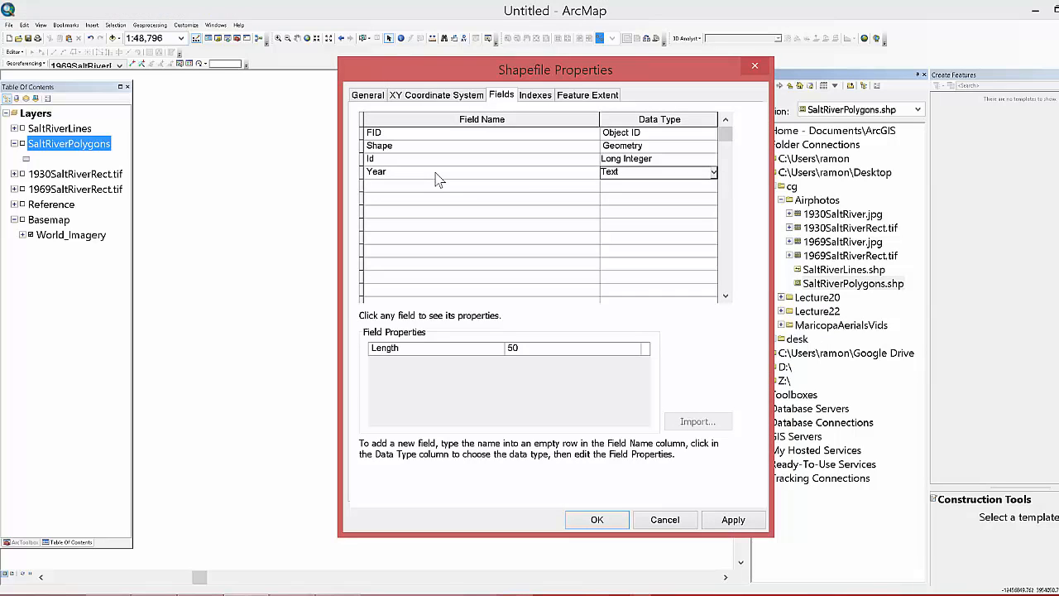
click(654, 172)
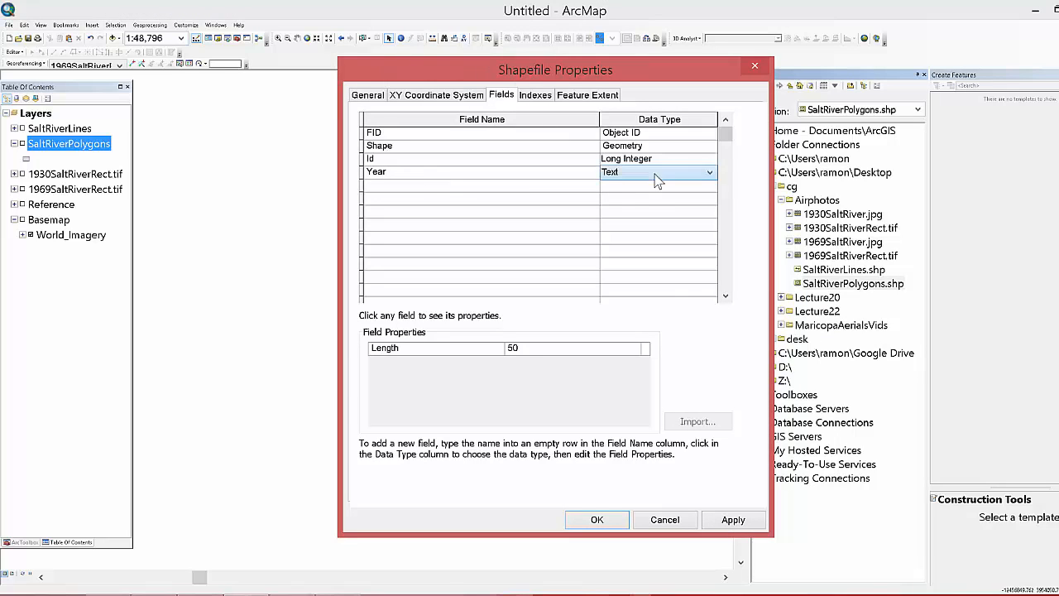
click(645, 179)
click(597, 519)
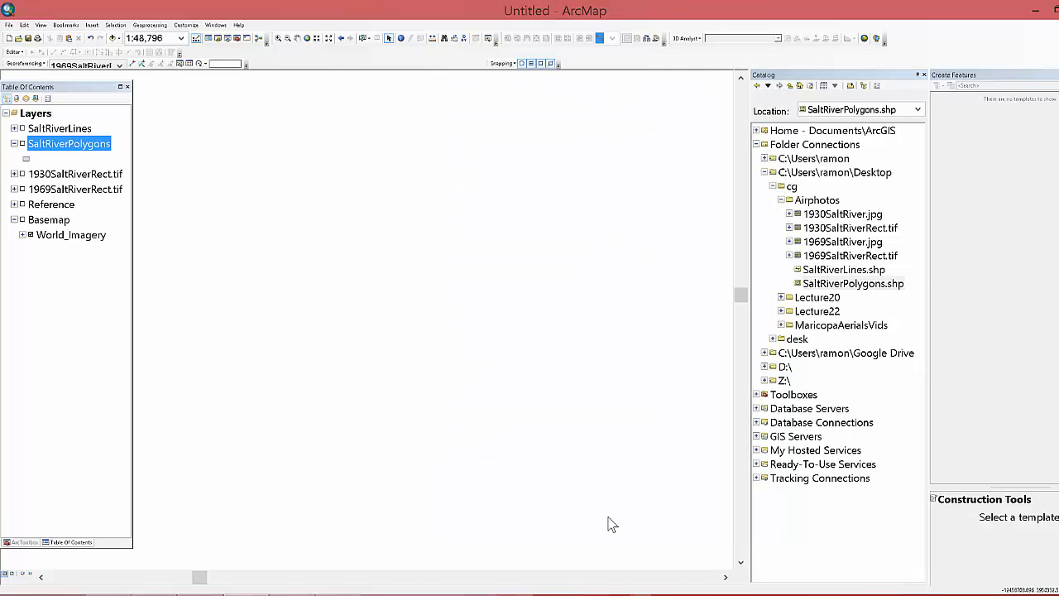
- Start an edit session on SaltRiverPolygons, continuing past the spatial reference warnings
click(16, 52)
click(35, 61)
click(16, 53)
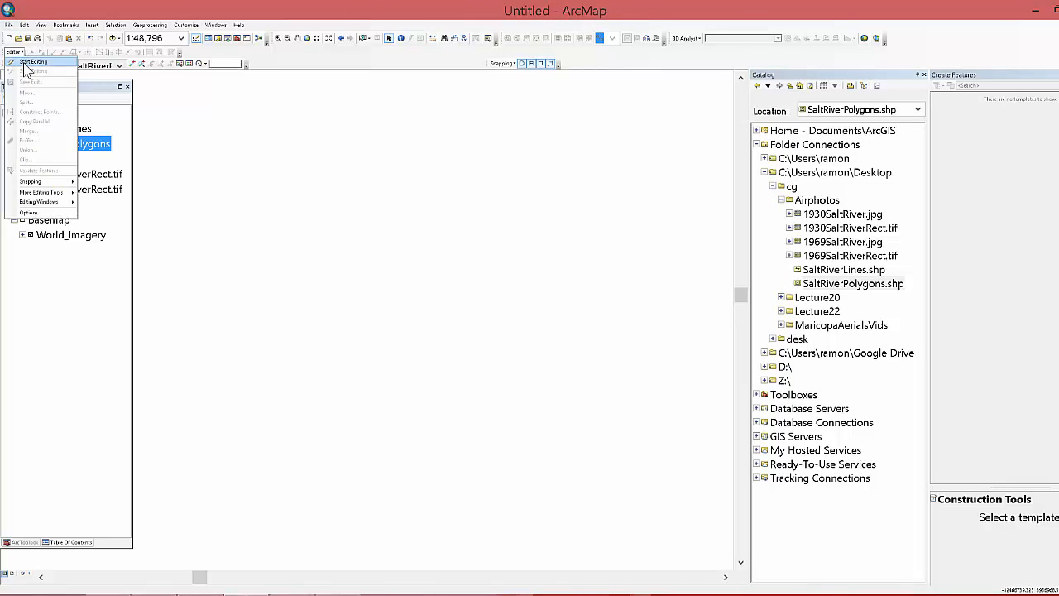
click(34, 62)
click(397, 188)
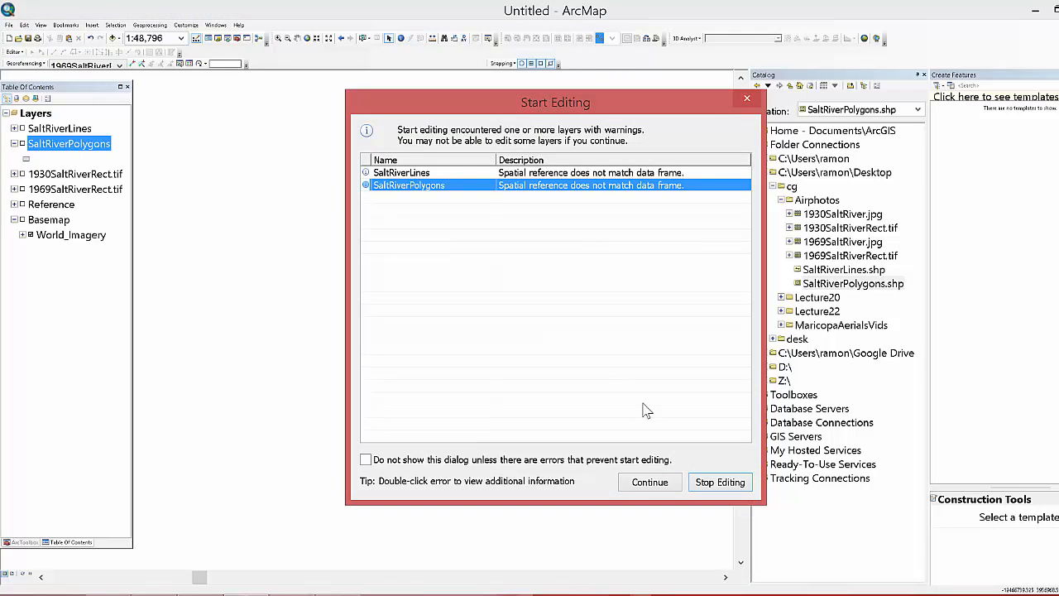
click(646, 483)
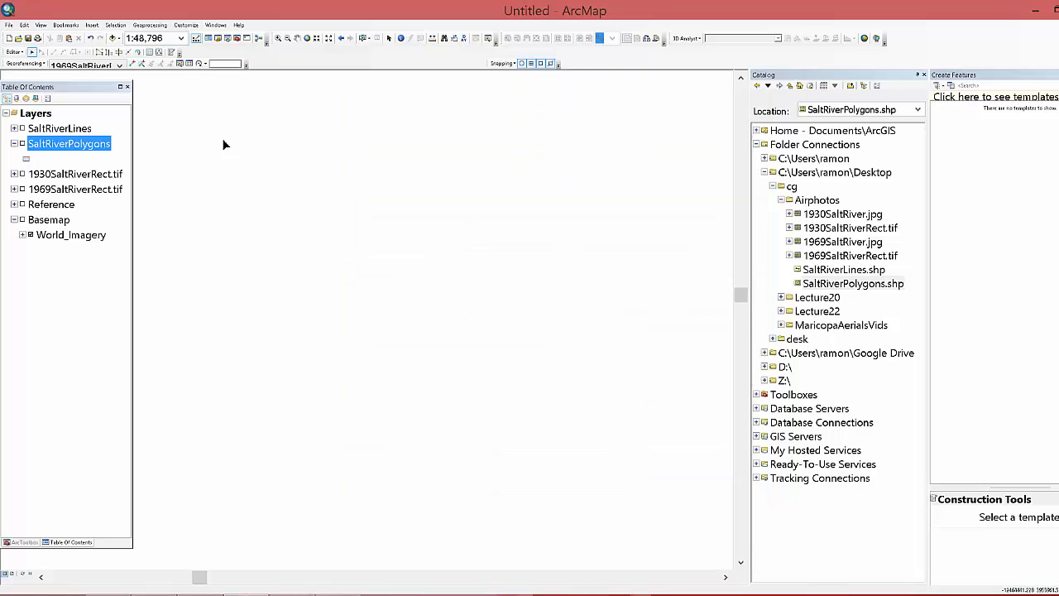
- Show the 1930SaltRiverRect.tif and SaltRiverPolygons layers and close the Catalog
click(23, 174)
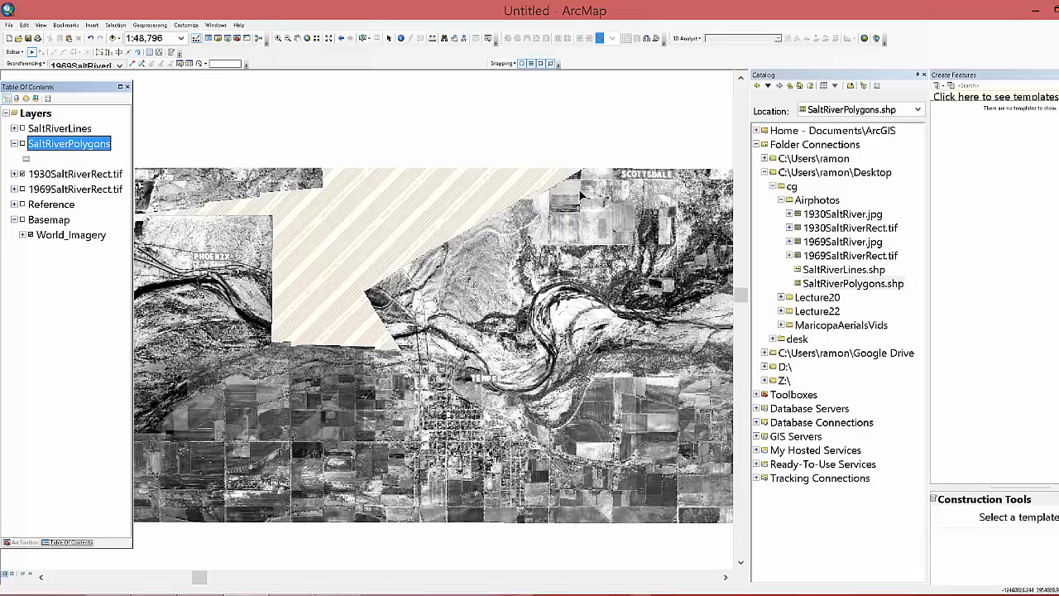
click(924, 75)
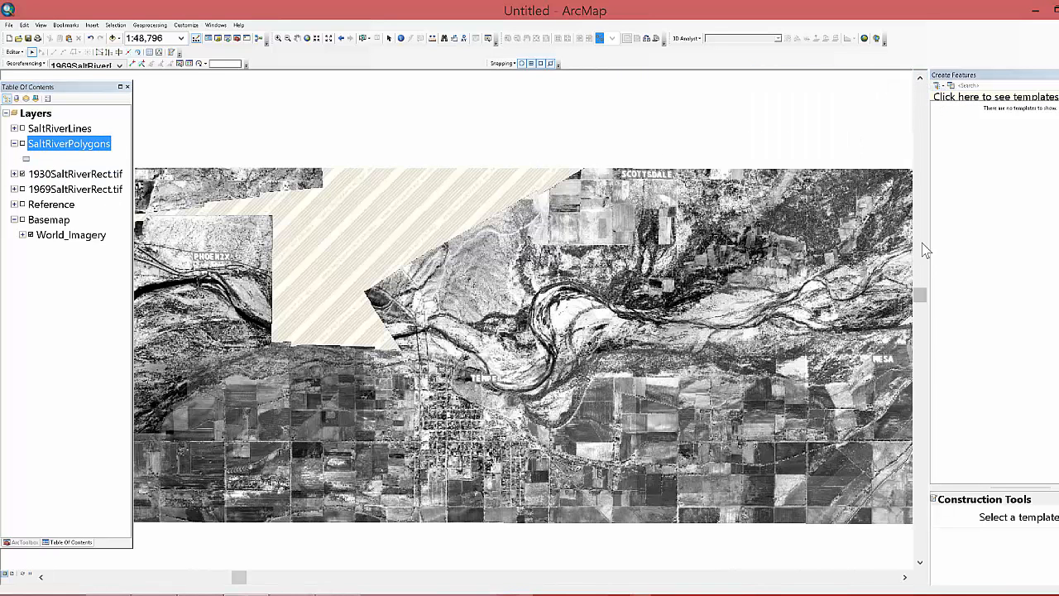
click(905, 577)
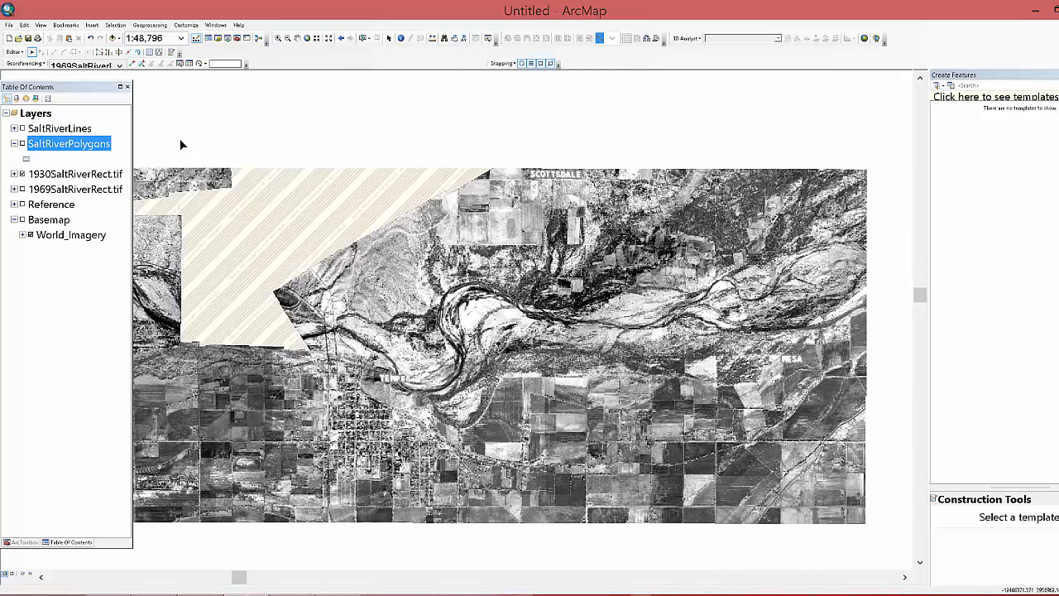
click(23, 145)
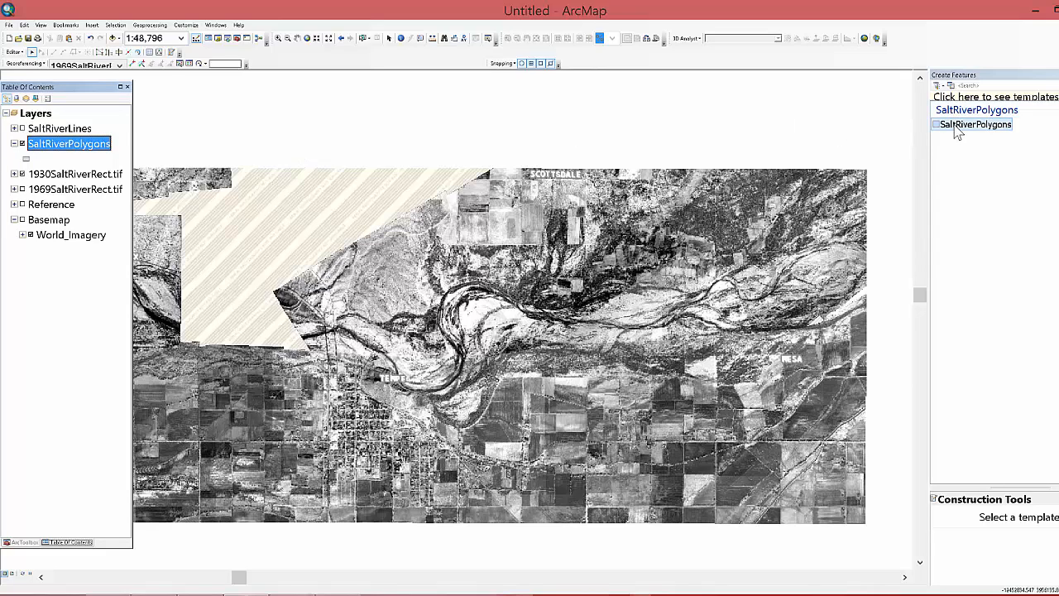
- Digitize the 1930 river channel east of the photo gap as a SaltRiverPolygons polygon, tracing the north bank westward and the south bank back
click(956, 125)
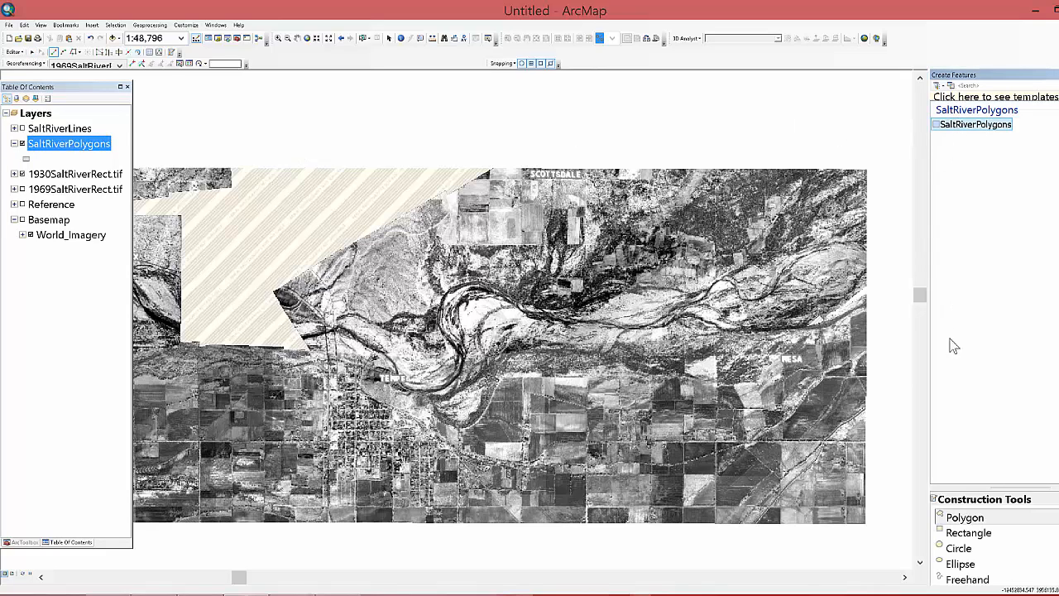
click(981, 518)
click(866, 243)
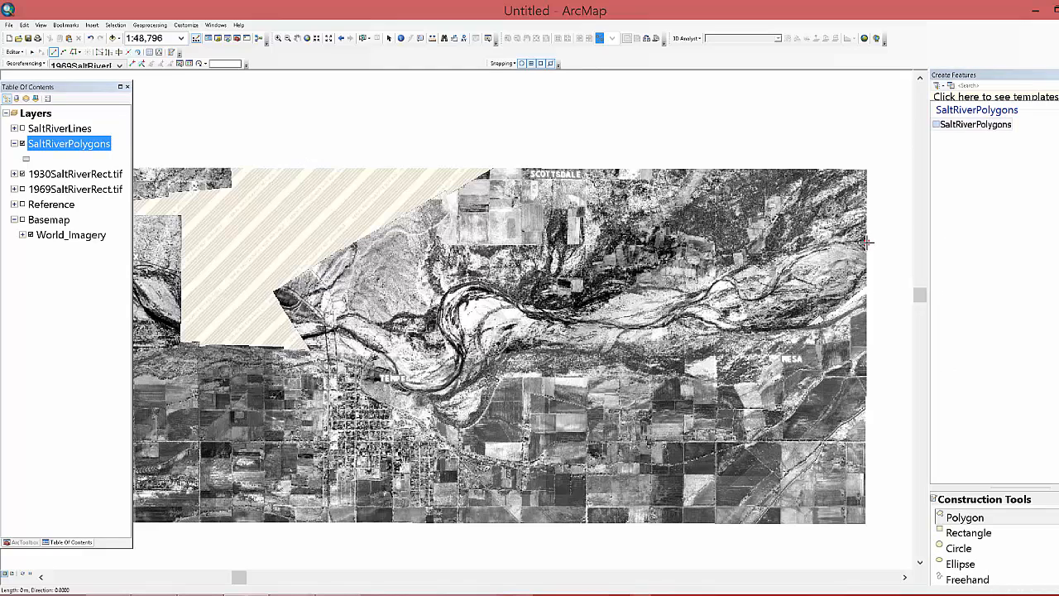
click(824, 246)
click(769, 261)
click(751, 267)
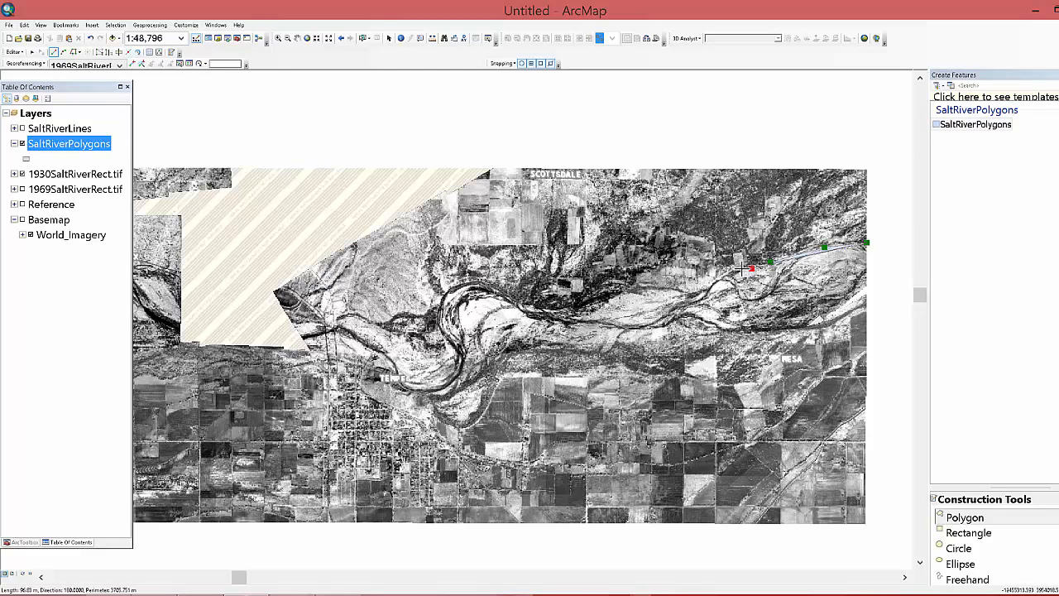
click(729, 271)
click(705, 293)
click(675, 289)
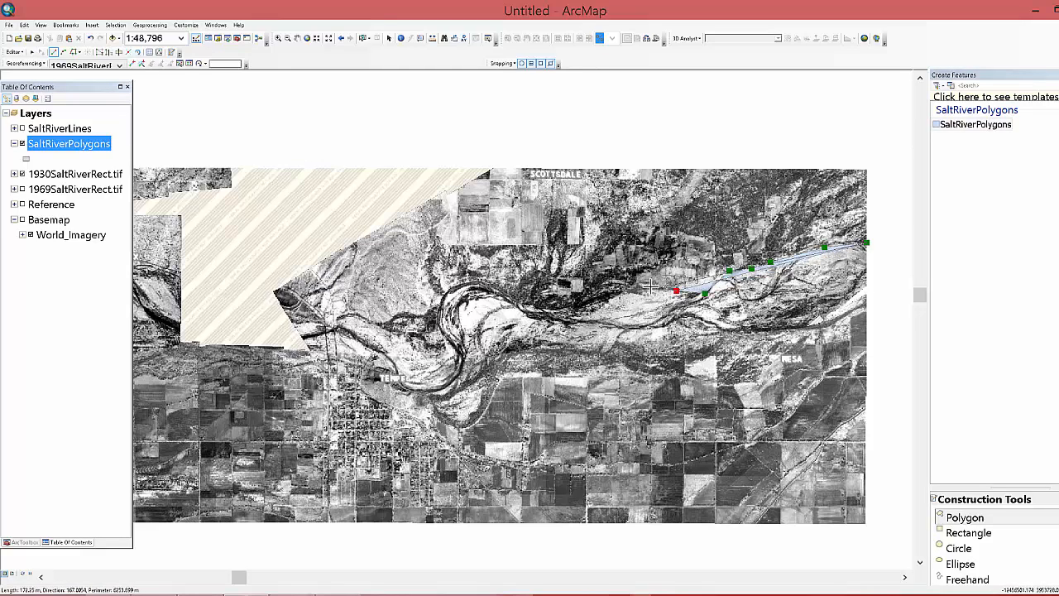
click(642, 286)
click(628, 283)
click(596, 297)
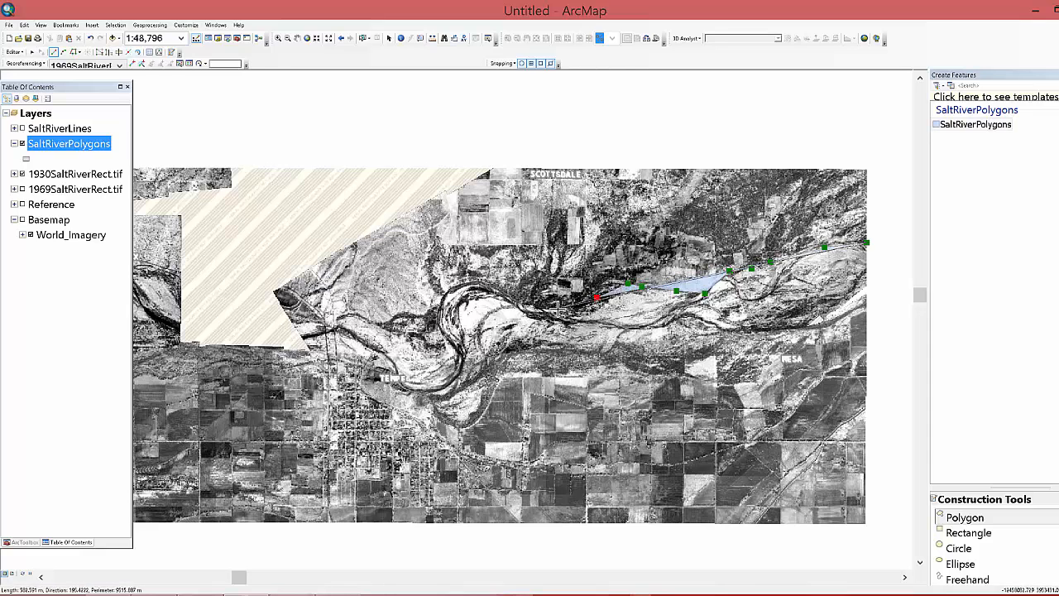
click(557, 309)
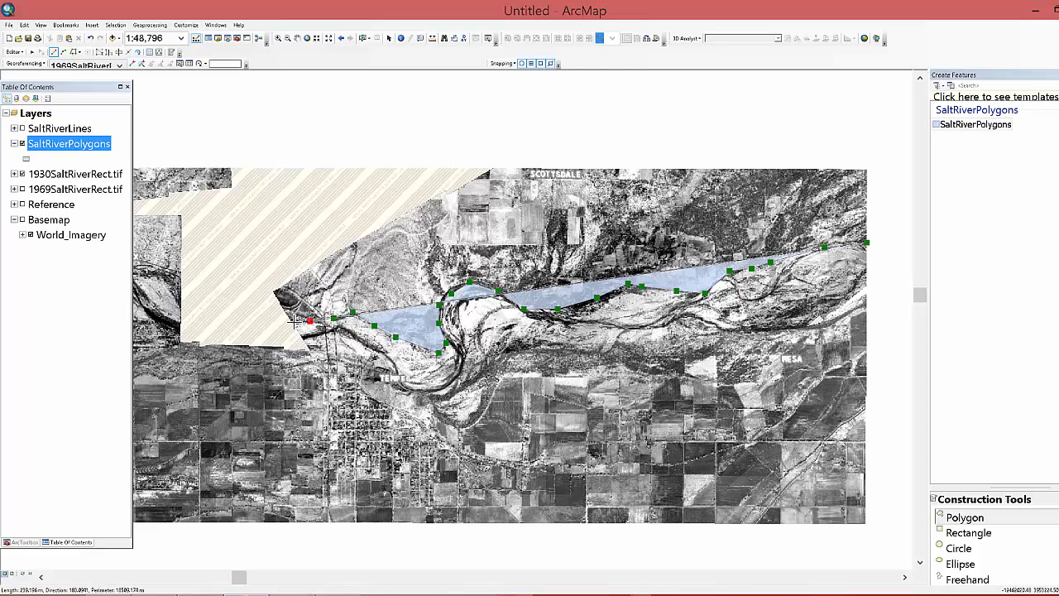
click(294, 321)
click(302, 338)
click(315, 353)
click(324, 355)
click(350, 357)
click(373, 360)
click(385, 368)
click(399, 382)
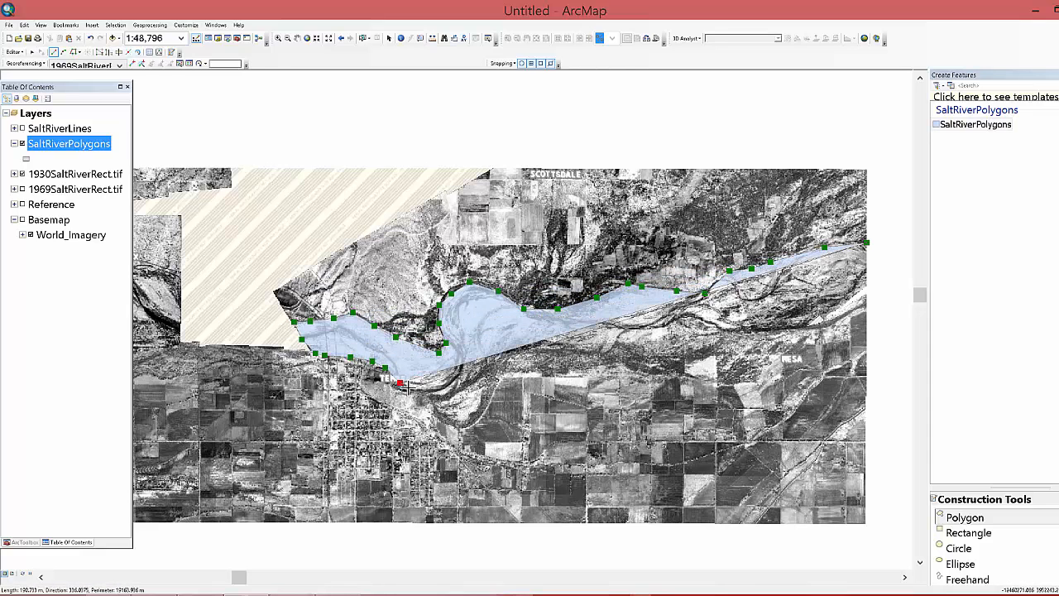
click(422, 388)
click(430, 392)
click(432, 407)
click(445, 424)
click(466, 425)
click(484, 397)
click(625, 362)
click(647, 371)
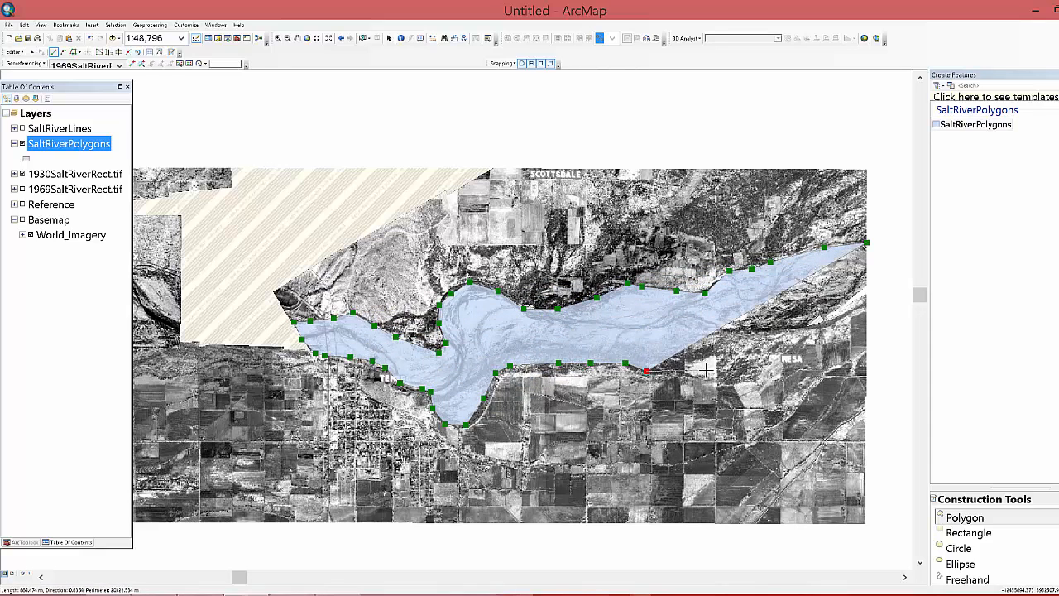
click(711, 353)
click(751, 330)
click(830, 321)
double_click(869, 308)
- Digitize the 1930 channel section west of the photo gap, below the Phoenix label, as a second polygon
click(41, 577)
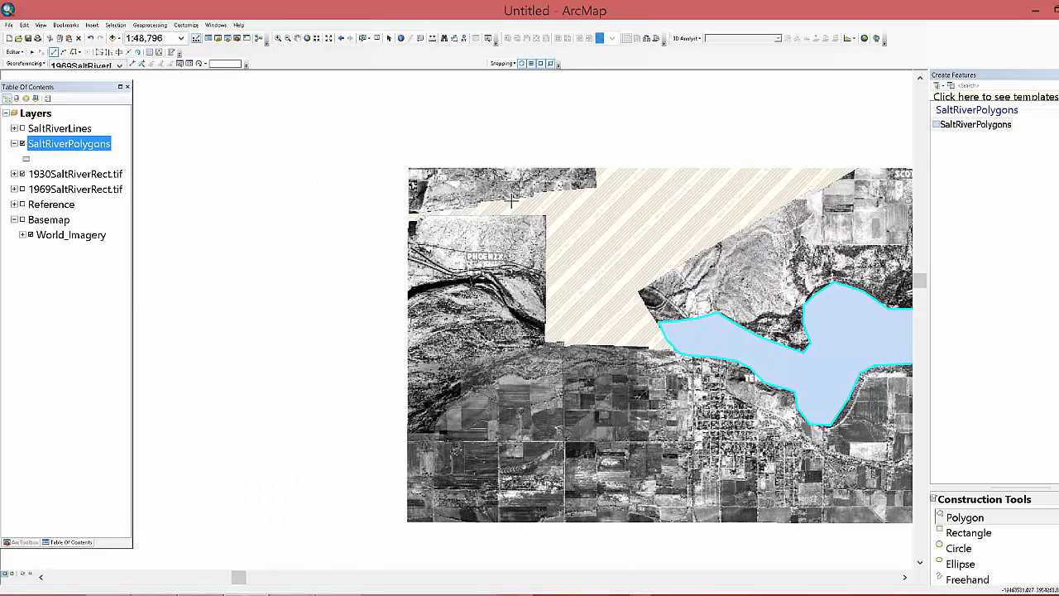
click(545, 336)
click(520, 319)
click(409, 344)
click(407, 263)
click(453, 279)
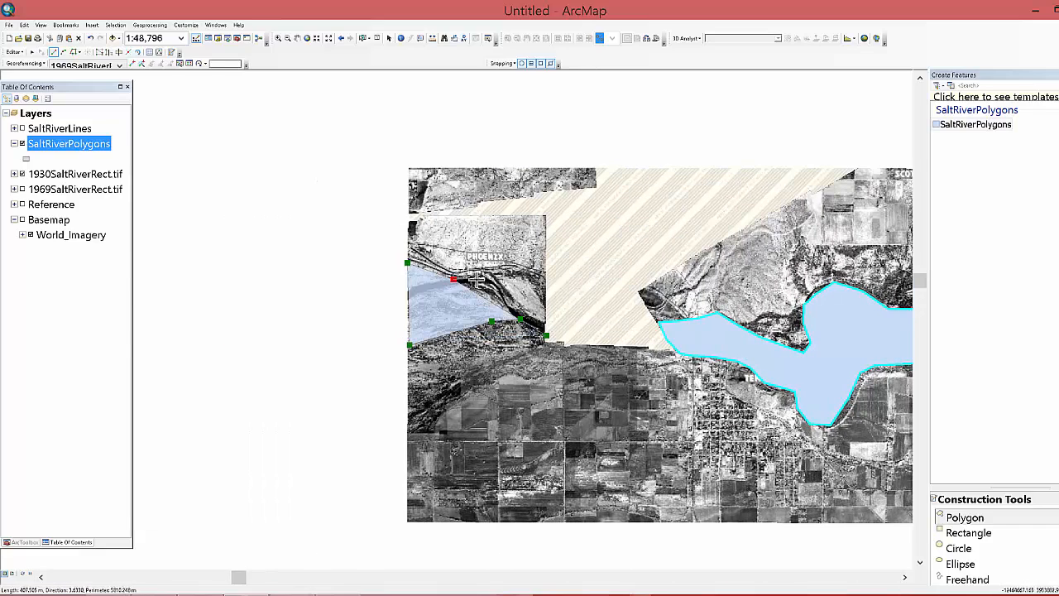
click(491, 273)
click(523, 270)
click(545, 274)
double_click(549, 295)
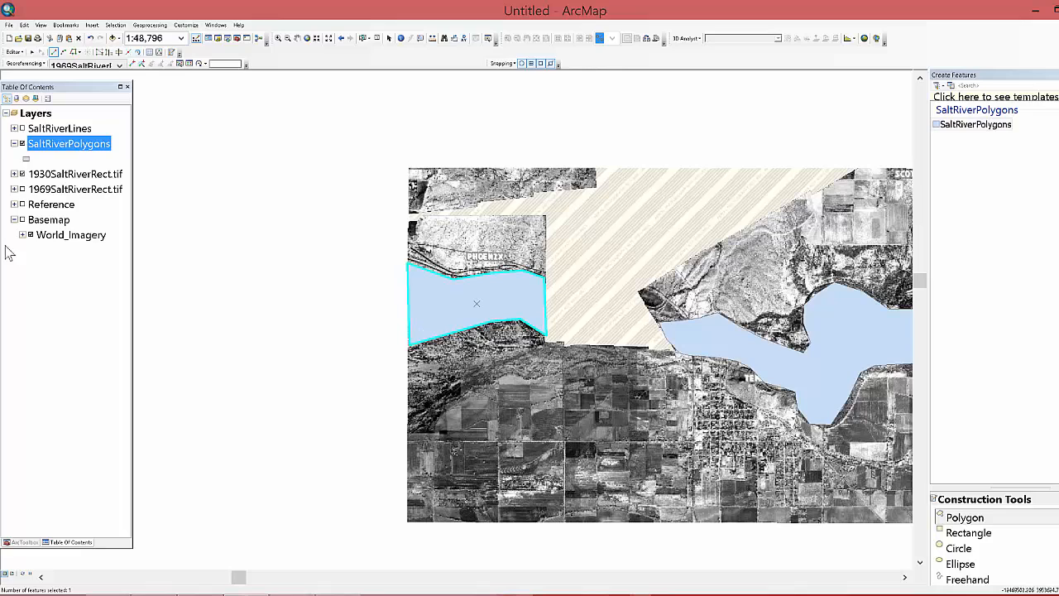
- Set Year to 1930 for both polygons in the SaltRiverPolygons attribute table
right_click(94, 142)
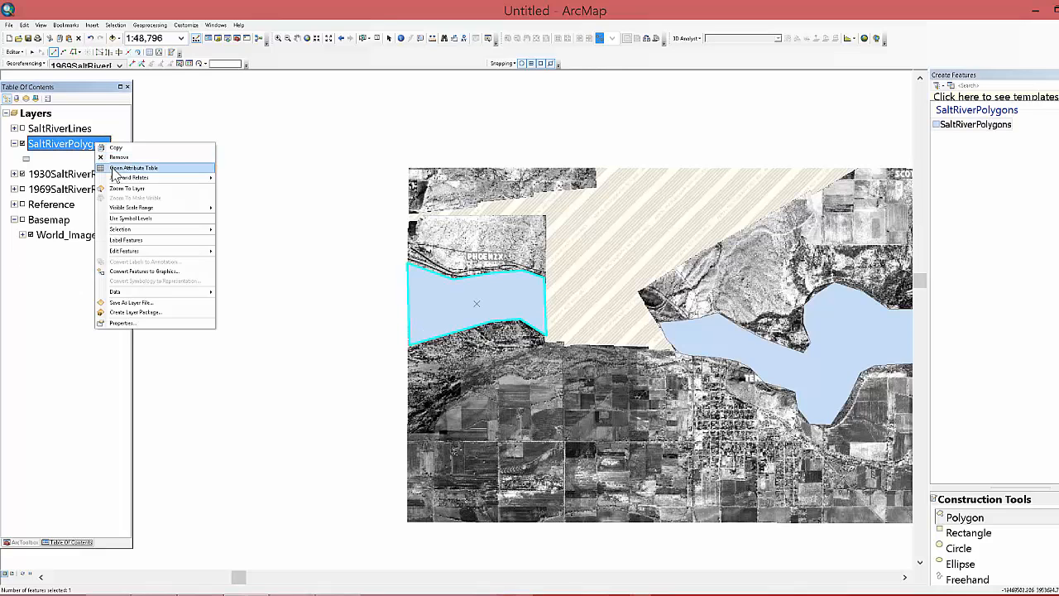
click(114, 166)
double_click(701, 498)
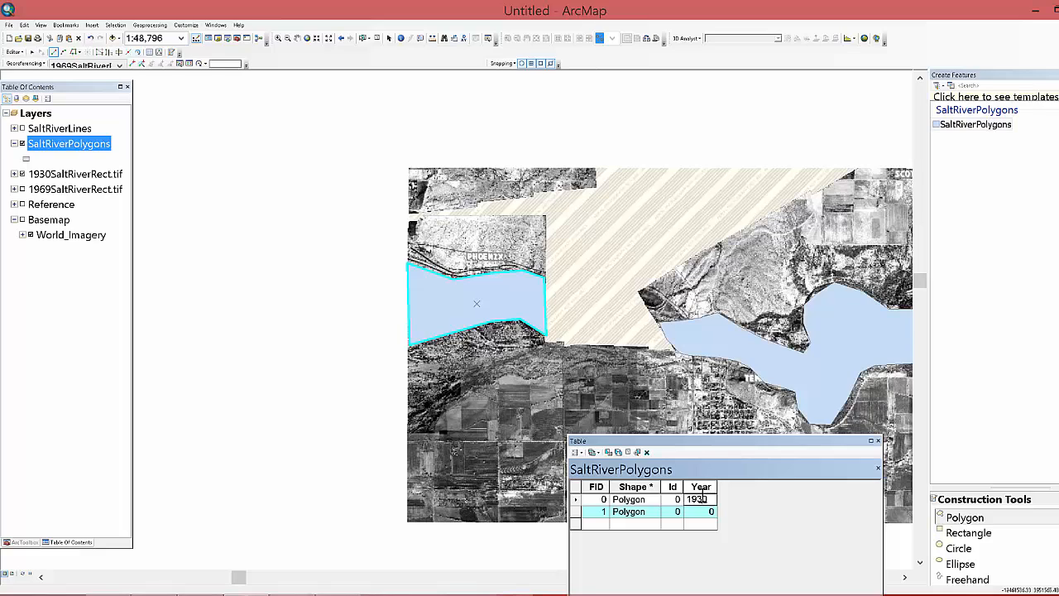
key(Return)
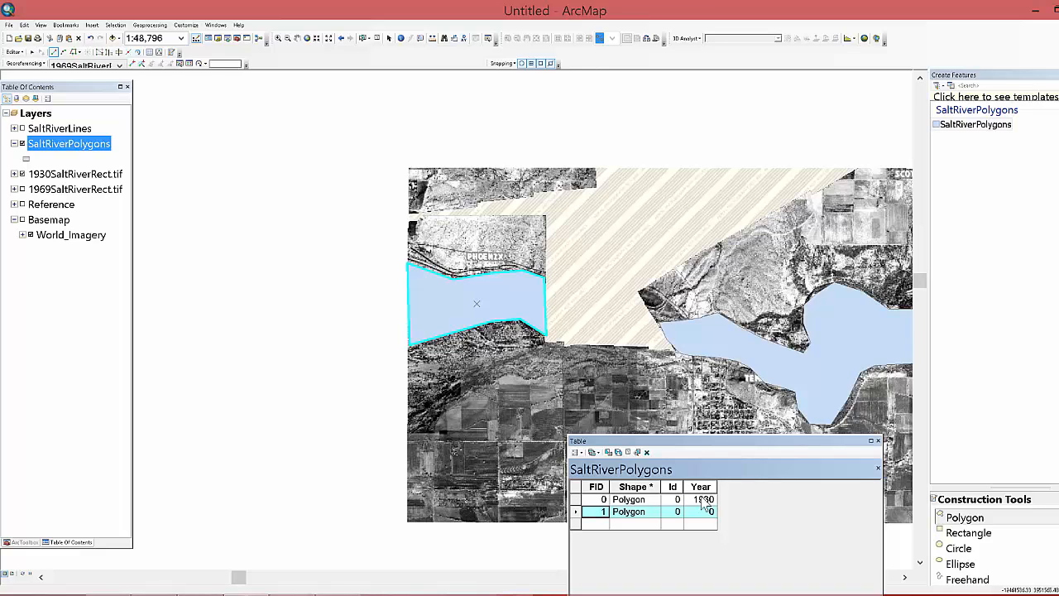
double_click(704, 516)
key(Return)
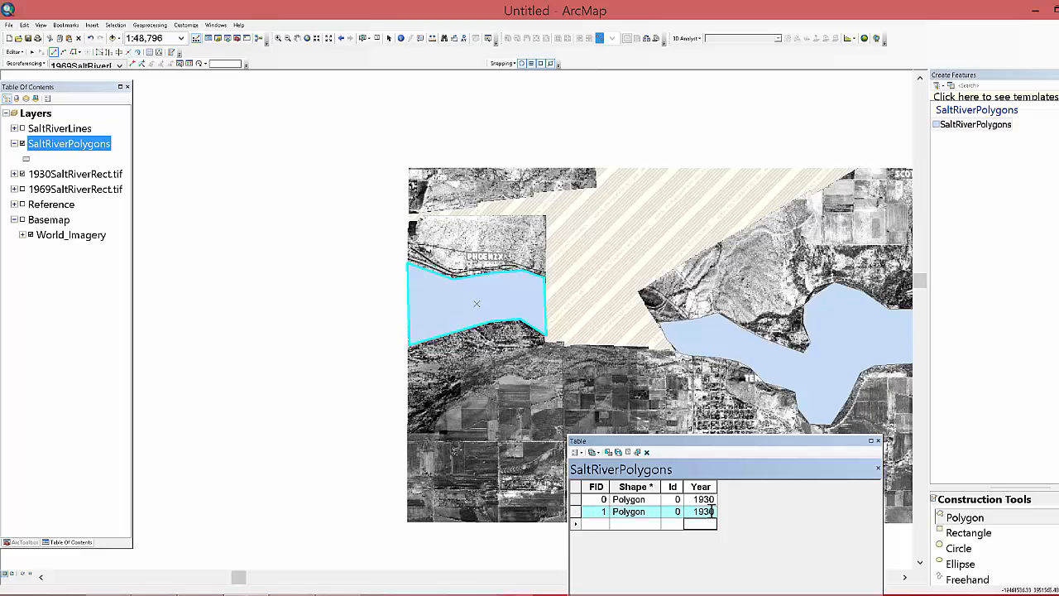
- Hide the 1930 airphoto and show 1969SaltRiverRect.tif beneath the polygons
click(22, 174)
click(23, 188)
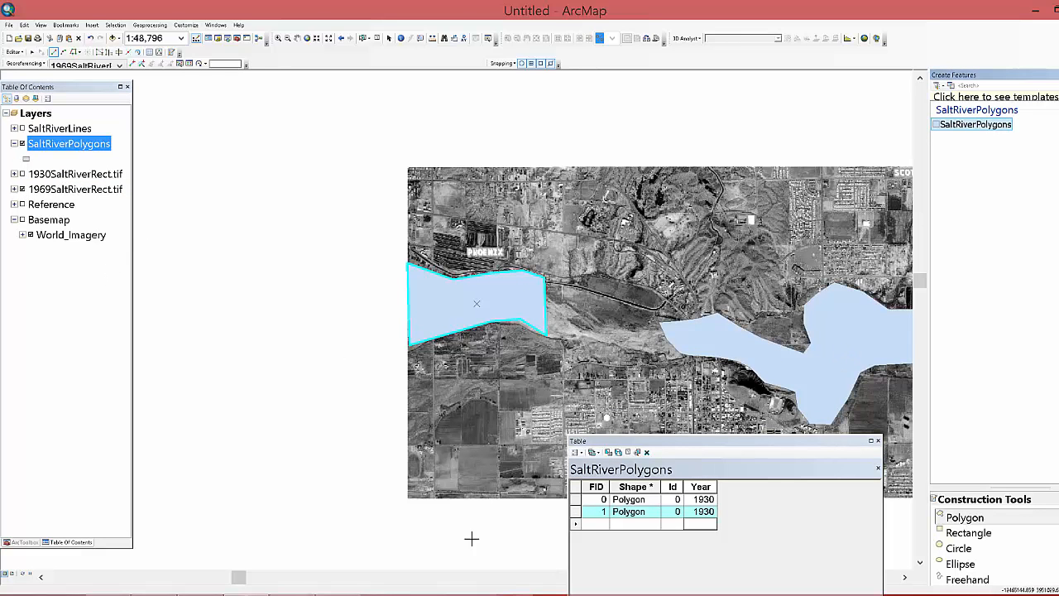
click(904, 577)
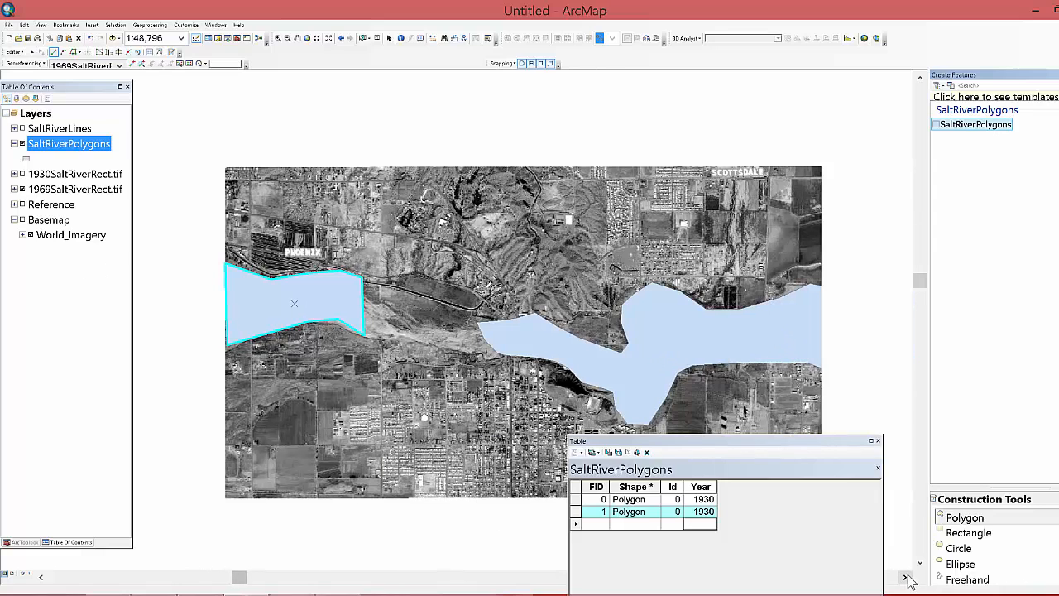
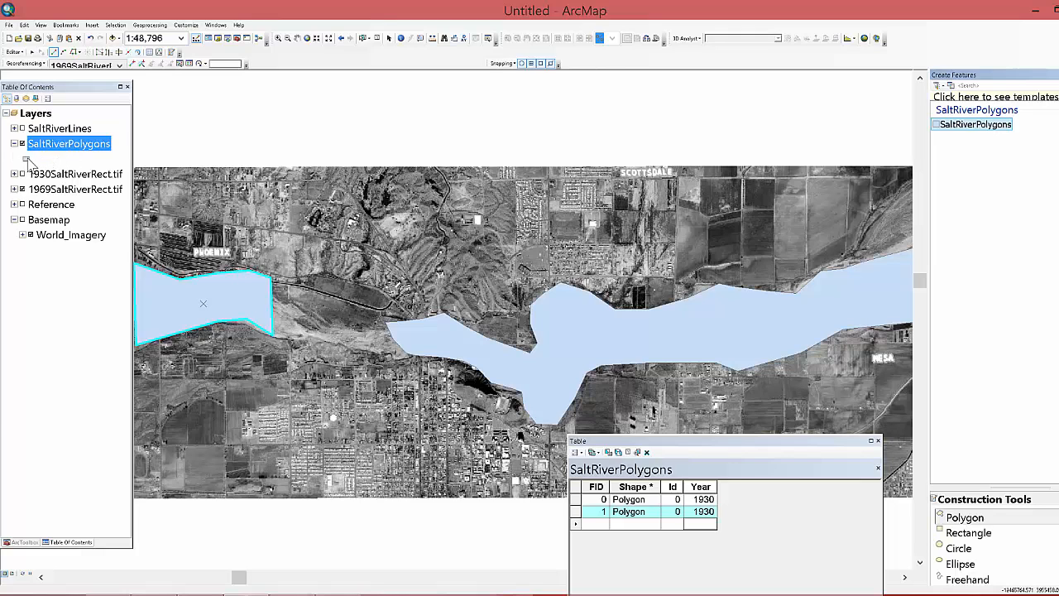
- Symbolize SaltRiverPolygons with no fill color and a yellow outline
click(27, 161)
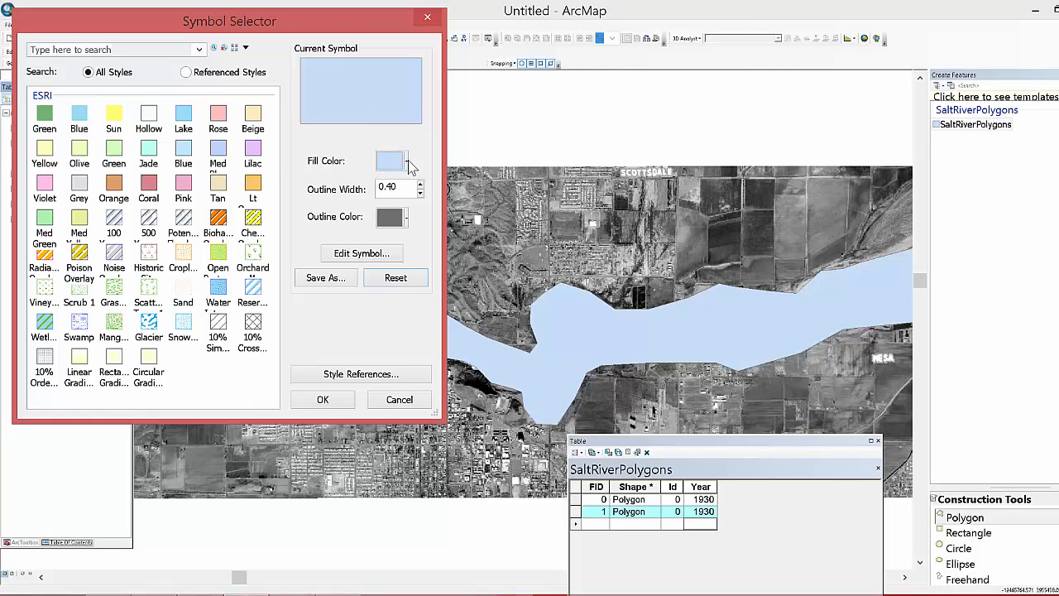
click(409, 163)
click(387, 182)
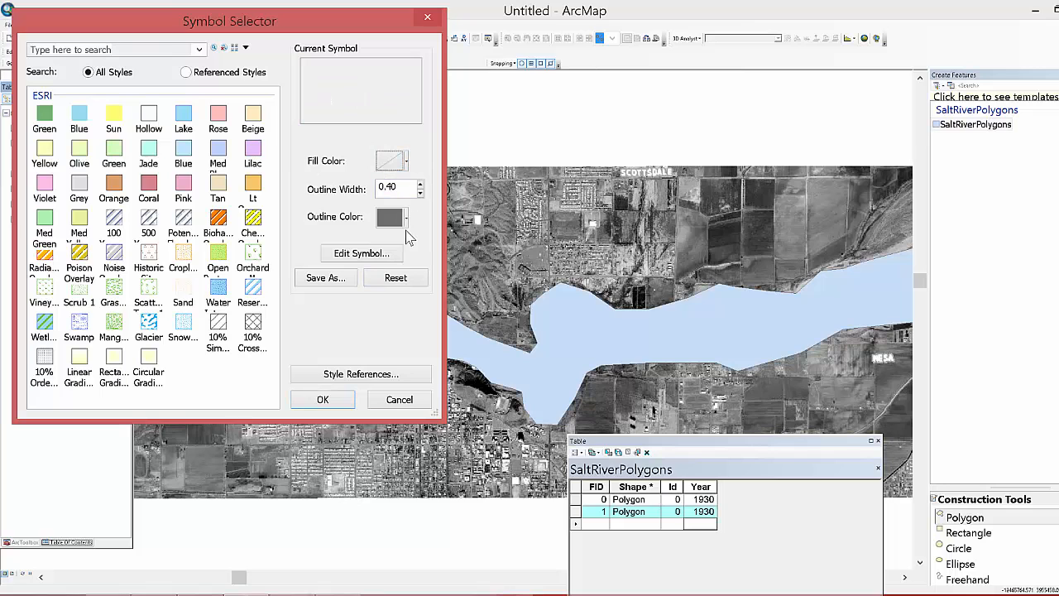
click(407, 220)
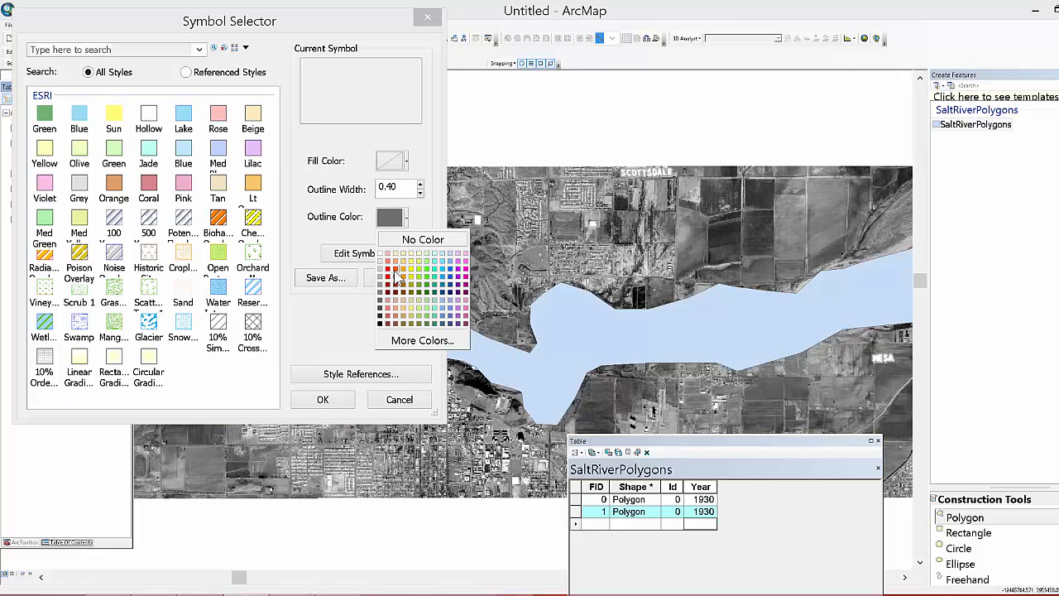
click(411, 269)
click(331, 398)
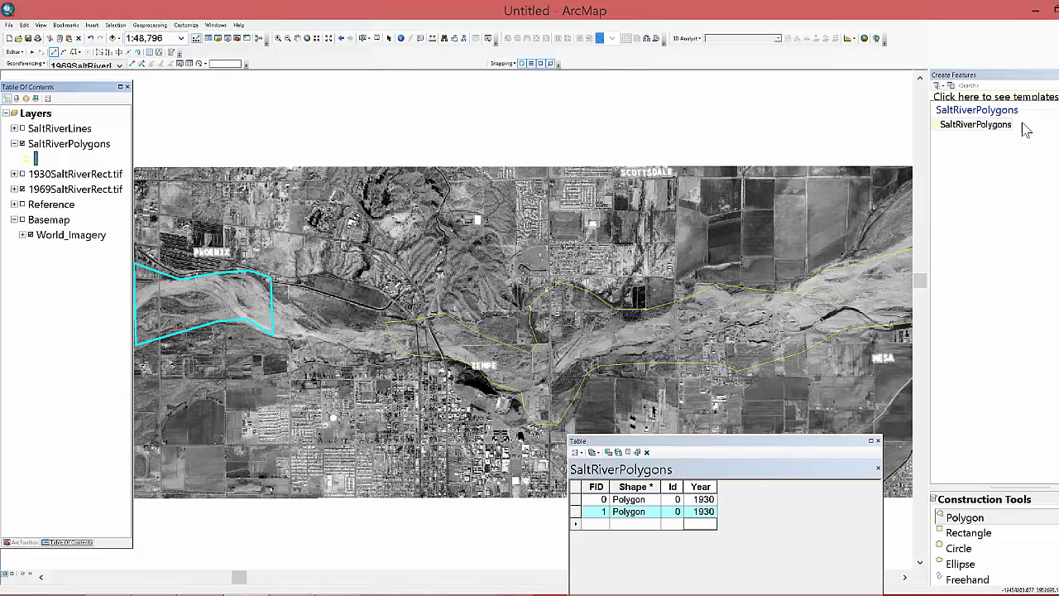
- Start a SaltRiverPolygons polygon for the 1969 channel, tracing the north bank westward from the airphoto's east edge above the Mesa label
click(982, 125)
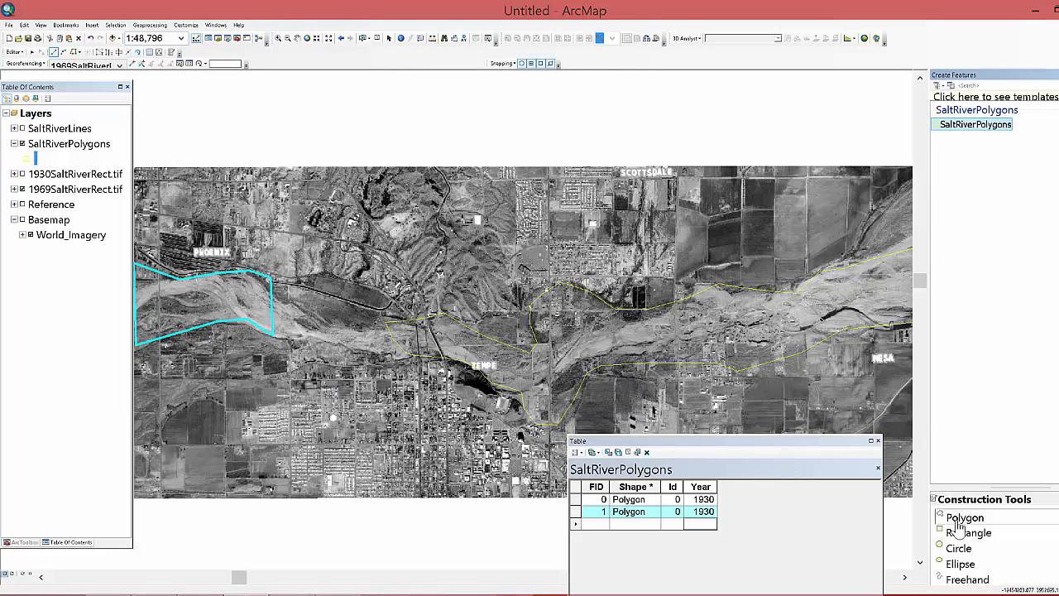
click(316, 39)
click(316, 39)
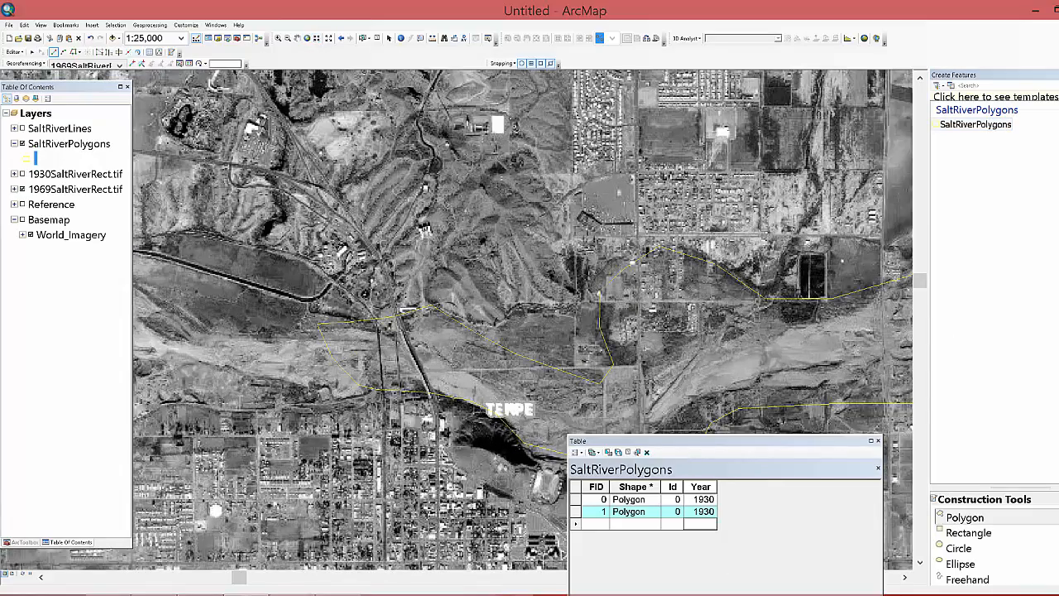
click(897, 578)
click(523, 178)
click(500, 166)
click(476, 155)
click(441, 158)
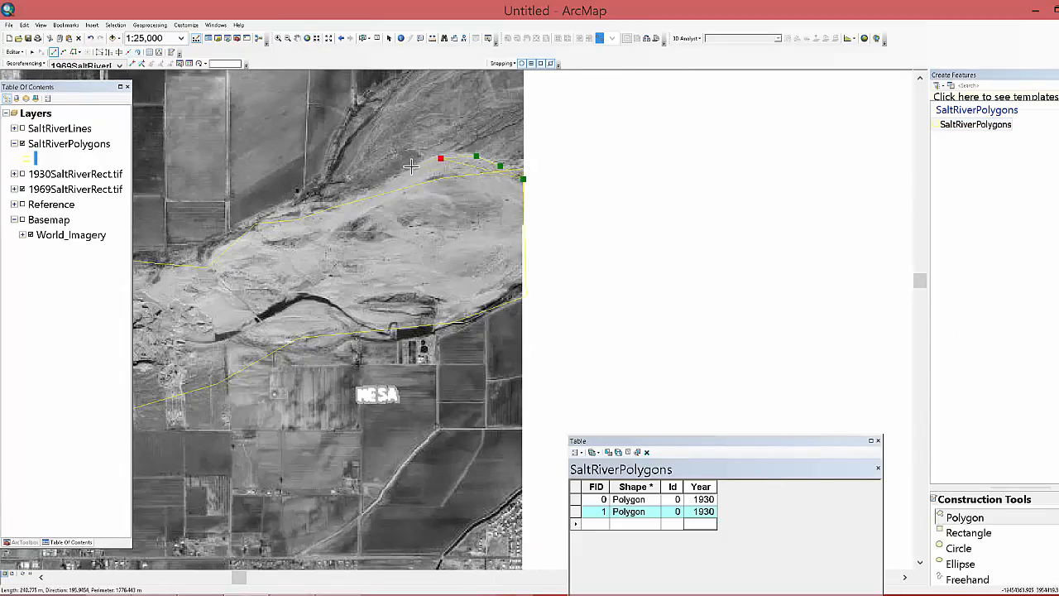
click(412, 170)
click(356, 201)
click(322, 205)
click(287, 207)
click(171, 265)
click(134, 273)
- Continue the 1969 polygon's north bank westward below the farm fields to the north-south road east of Tempe
click(125, 579)
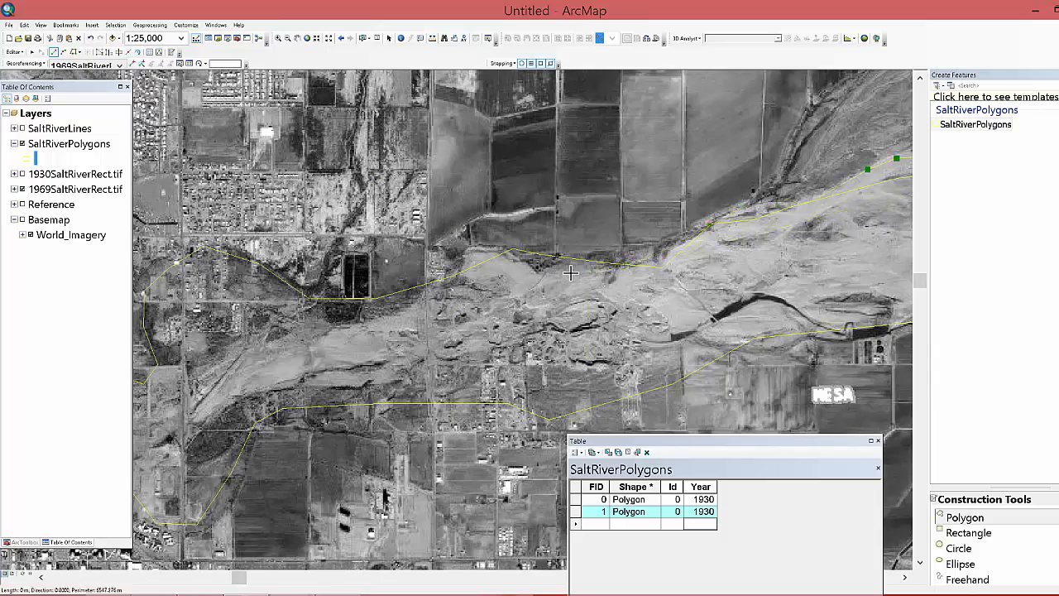
click(570, 272)
click(530, 272)
click(498, 252)
click(471, 252)
click(458, 280)
click(377, 318)
click(338, 333)
click(297, 345)
click(260, 351)
click(200, 378)
click(184, 385)
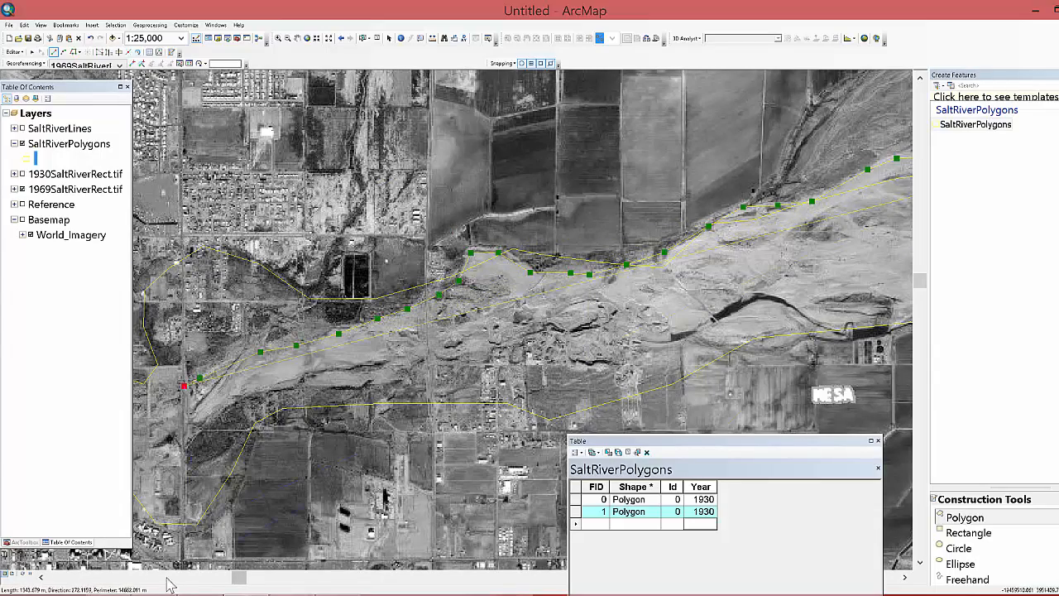
- Trace the 1969 north bank westward past the Tempe label and the bridges to the dark fields beyond
click(167, 579)
click(606, 389)
click(480, 368)
click(416, 344)
click(379, 331)
click(297, 333)
click(241, 340)
click(195, 337)
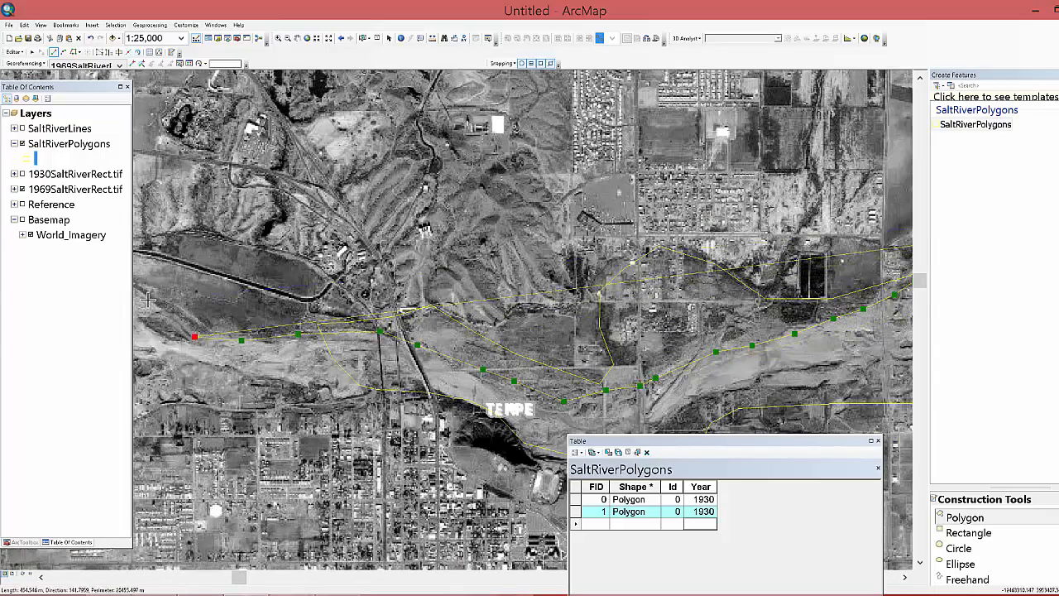
click(146, 300)
- Carry the 1969 north bank below the Phoenix label to the airphoto's west edge and down to the south bank
click(166, 579)
click(493, 229)
click(396, 238)
click(352, 245)
click(285, 270)
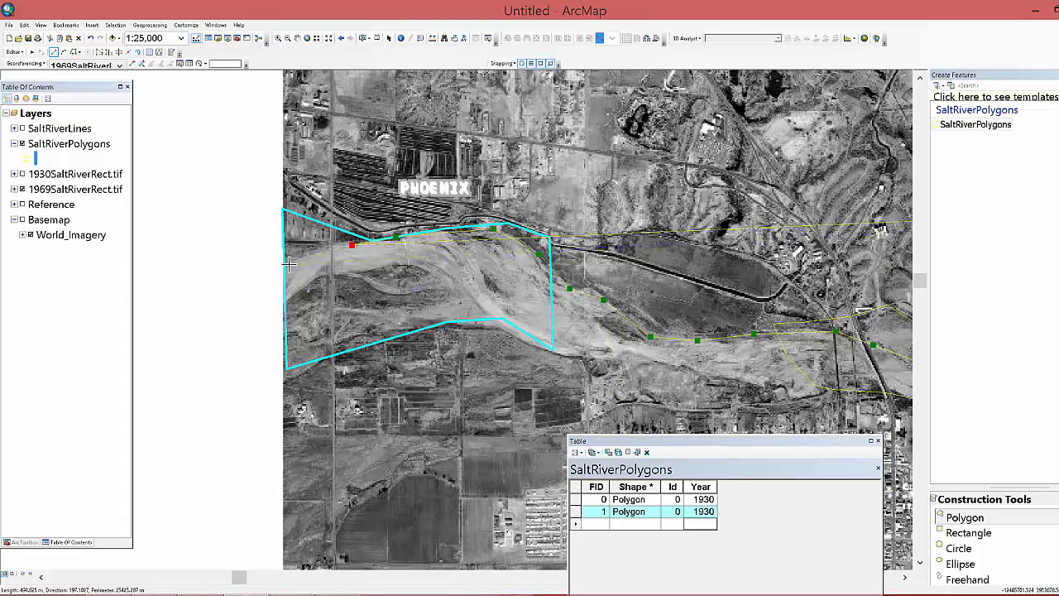
click(283, 381)
- Trace the 1969 south bank eastward from the airphoto's west edge to just before the Tempe bridges
click(330, 356)
click(385, 335)
click(440, 321)
click(502, 329)
click(539, 345)
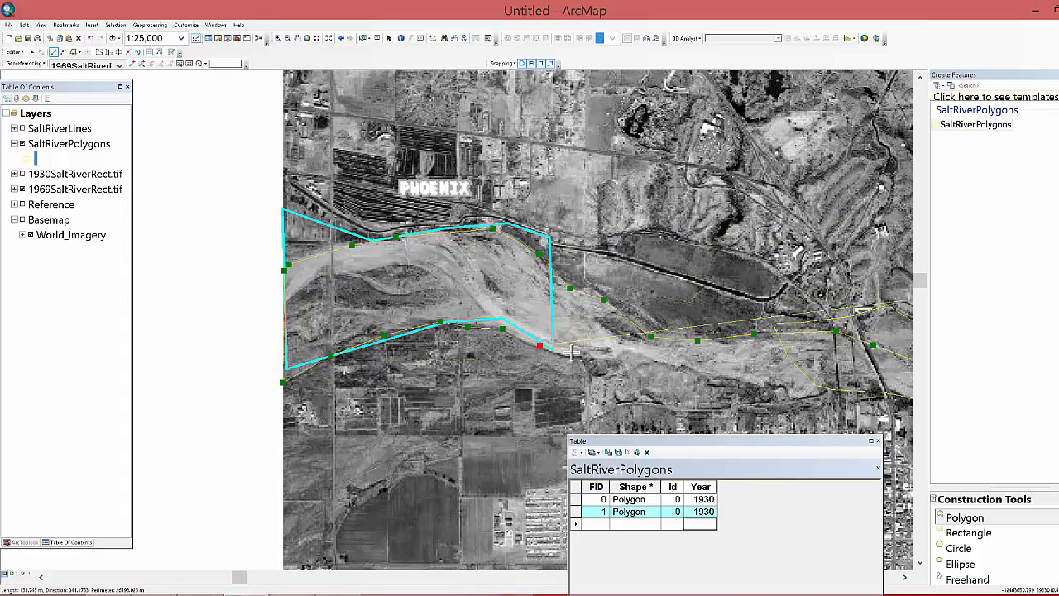
click(580, 355)
click(629, 357)
click(683, 365)
click(760, 382)
click(776, 391)
click(784, 387)
click(789, 398)
click(827, 394)
- Continue the 1969 south bank eastward under the bridges and past the Tempe label to the stadium
click(893, 578)
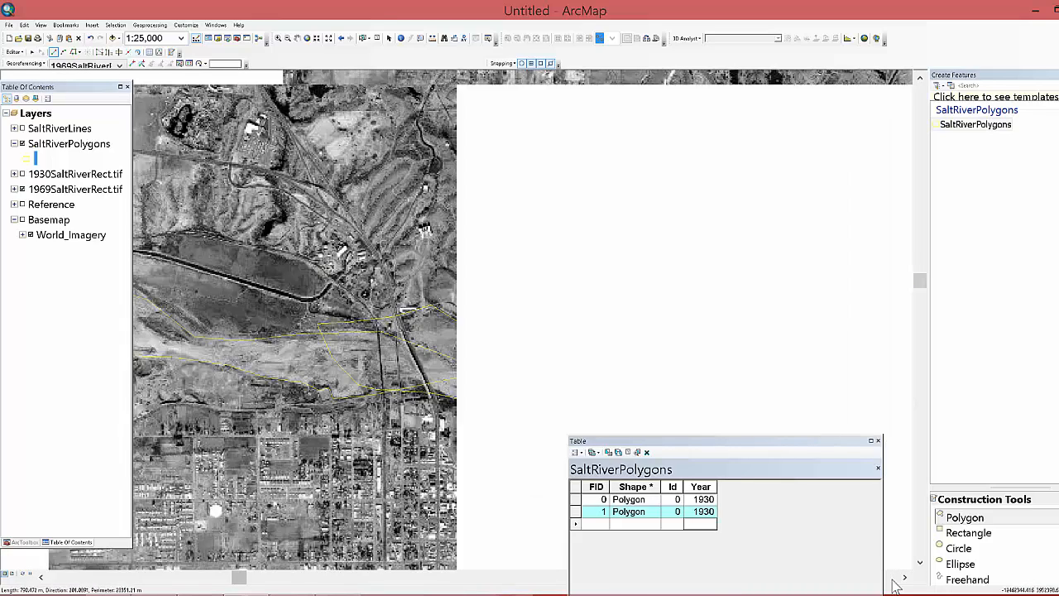
click(413, 392)
click(462, 399)
click(505, 416)
click(526, 448)
click(539, 456)
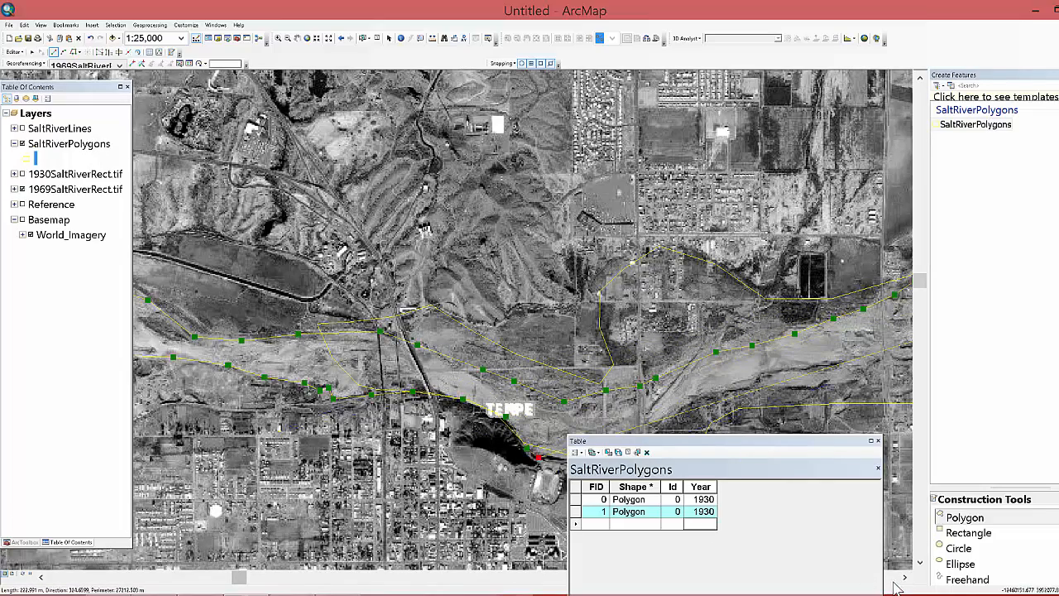
- Trace the 1969 south bank from the stadium northeastward to the start of the dark water channel near Mesa
click(893, 578)
drag(239, 577, 217, 577)
click(192, 461)
click(222, 456)
click(255, 433)
click(279, 433)
click(309, 414)
click(340, 395)
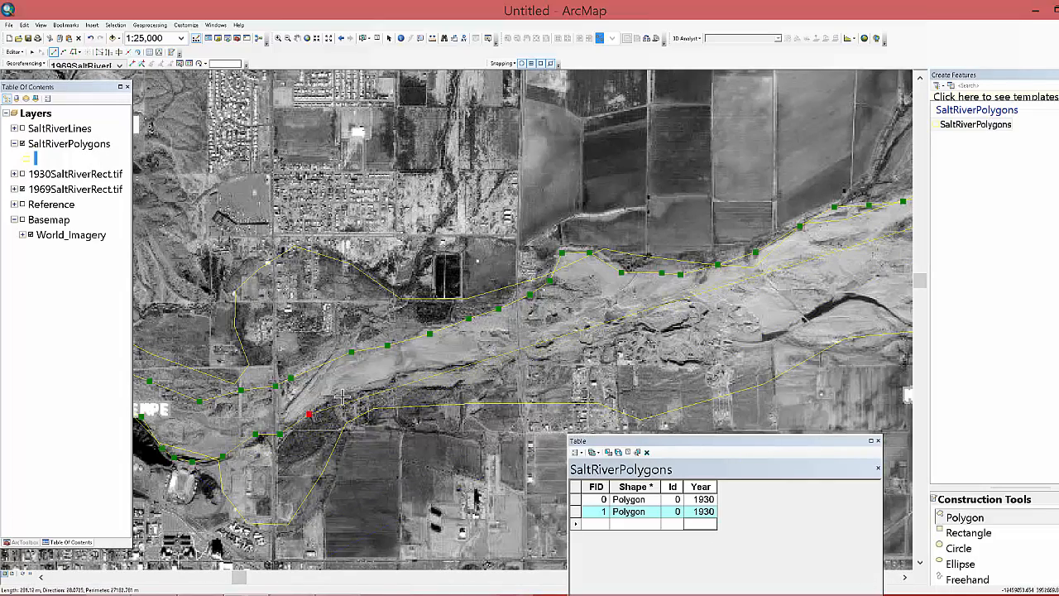
click(387, 386)
click(468, 366)
click(605, 346)
click(646, 337)
click(703, 320)
click(763, 341)
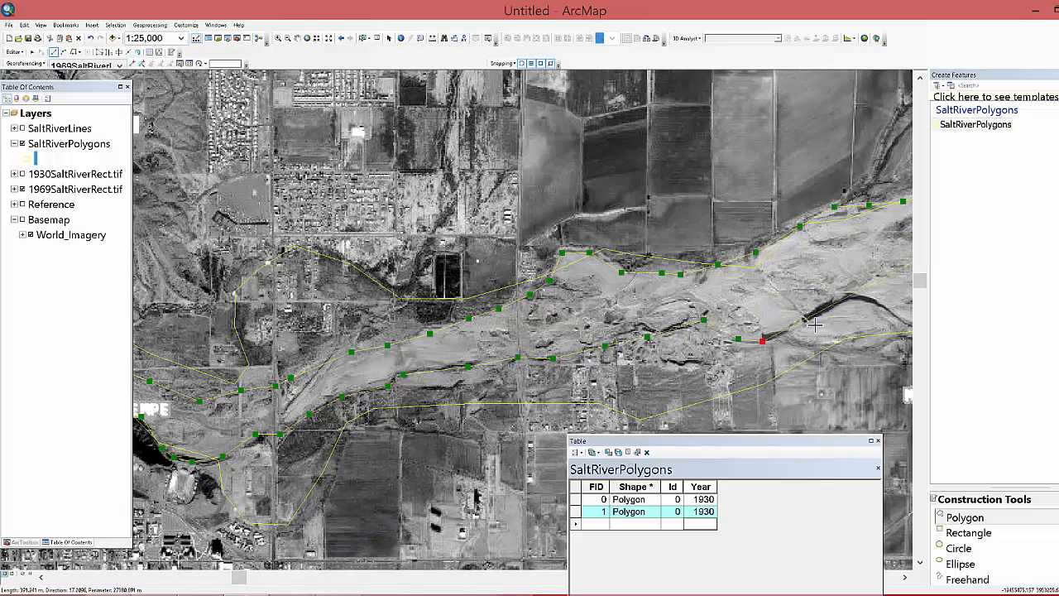
- Follow the dark water channel above the Mesa label and finish the 1969 polygon at the airphoto's east edge
click(830, 312)
click(863, 300)
click(906, 325)
click(892, 577)
click(479, 337)
click(558, 323)
double_click(612, 293)
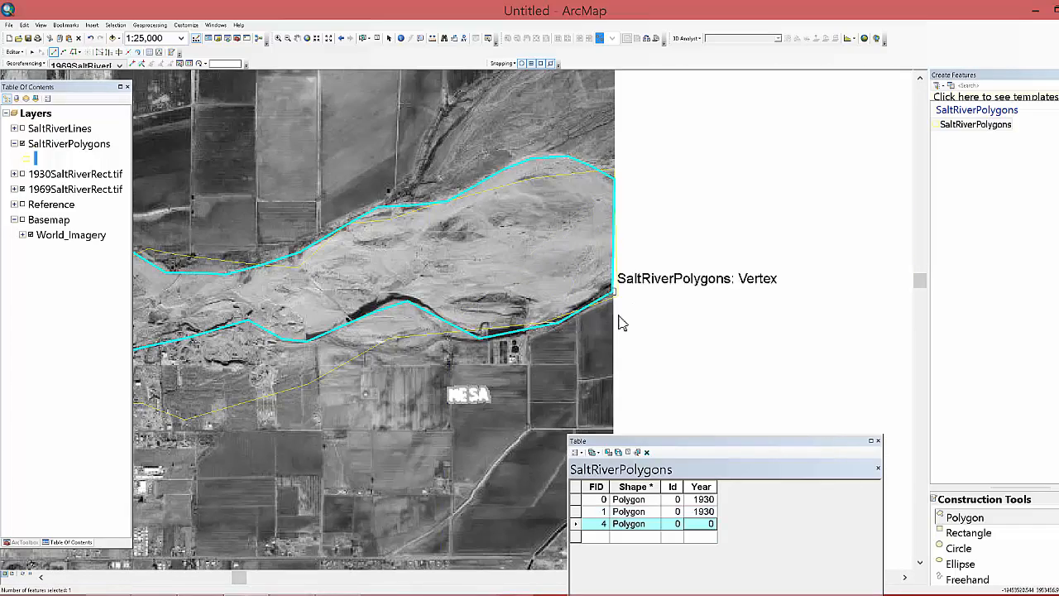
- Set the new polygon's Year to 1969 and hide 1969SaltRiverRect.tif to work over the World_Imagery basemap
click(709, 524)
key(Return)
click(21, 189)
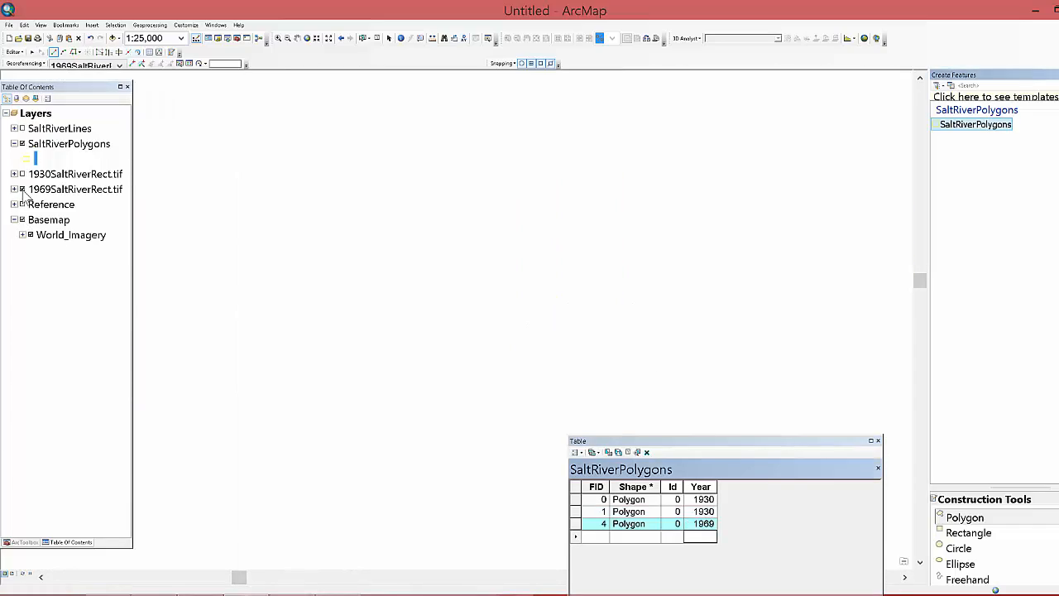
- Start the current-channel polygon on the 1969 polygon's east edge, tracing the north bank westward past the highway interchange
click(613, 217)
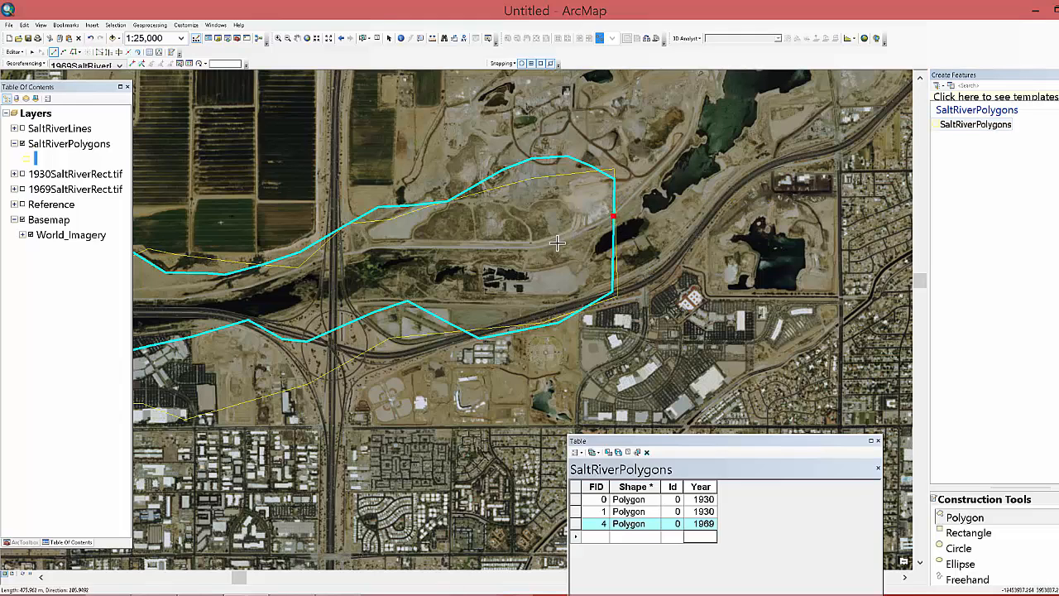
click(549, 243)
click(523, 251)
click(410, 249)
click(375, 250)
click(346, 253)
click(315, 262)
click(258, 284)
click(172, 301)
click(137, 299)
- Continue the current channel's north bank westward along the lake's north shore, including the inlet that reaches the freeway
click(98, 578)
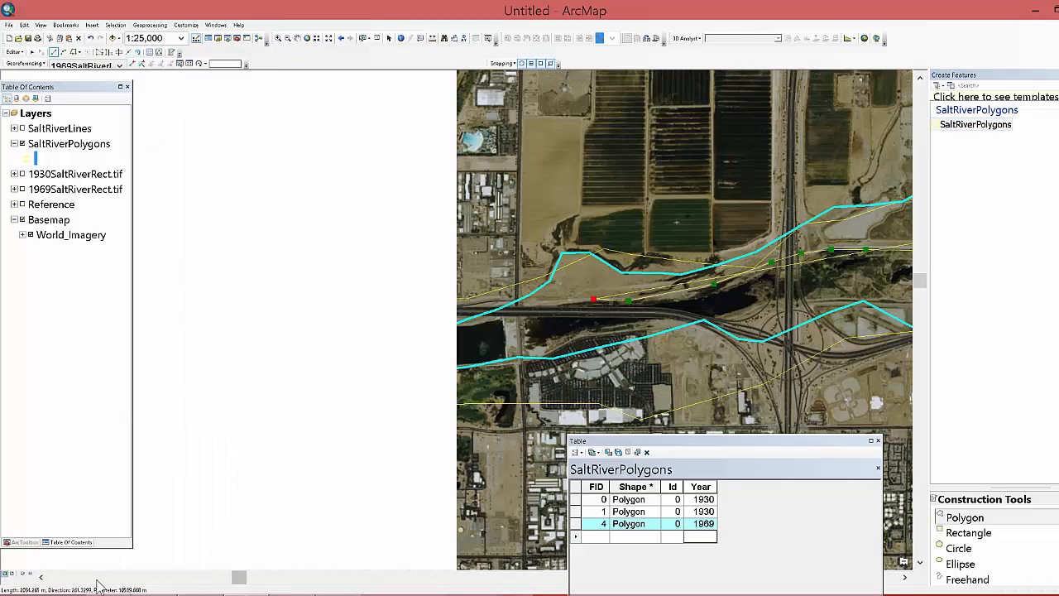
click(539, 303)
click(494, 319)
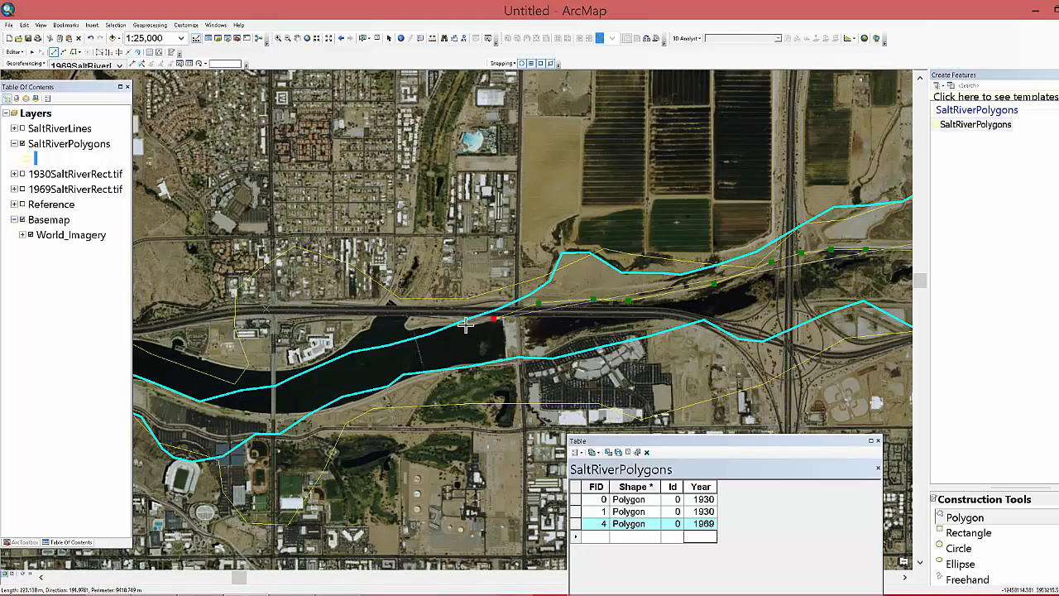
click(466, 324)
click(412, 328)
click(404, 324)
click(411, 313)
click(388, 299)
click(367, 327)
click(326, 358)
click(276, 372)
click(207, 360)
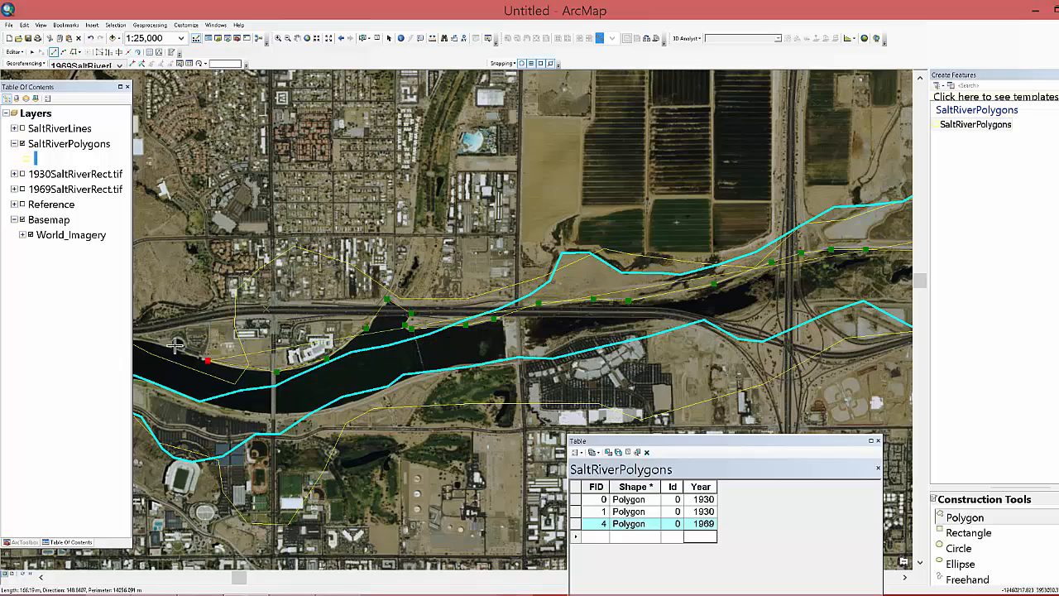
click(139, 339)
- Trace the current north bank past the Tempe bridges and the lake's west end toward the next road crossing
click(239, 576)
click(546, 338)
click(509, 336)
click(466, 333)
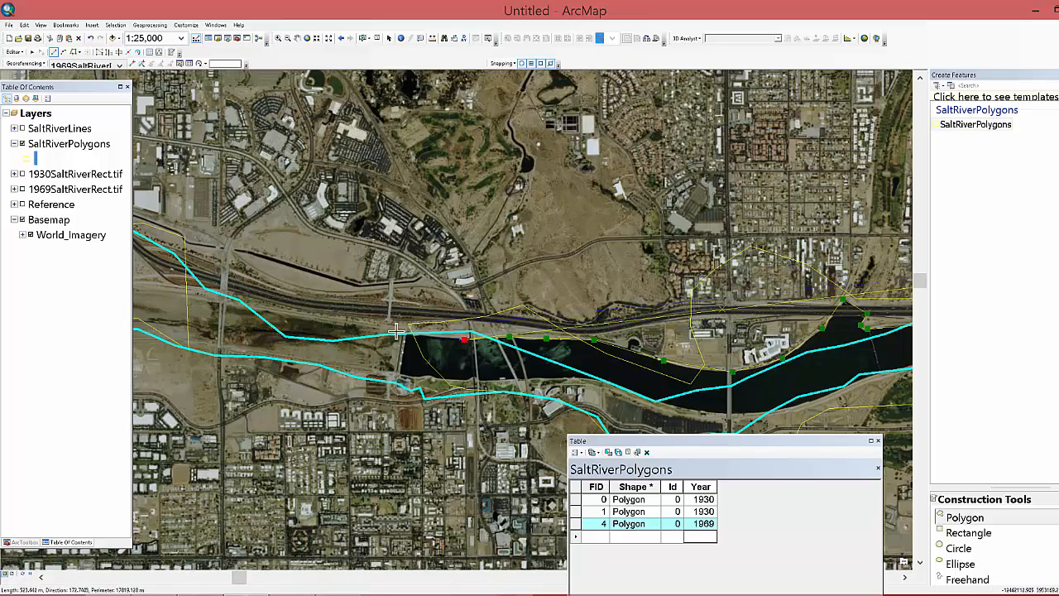
click(404, 331)
click(205, 298)
- Extend the current north bank to the existing polygons' west edge near the airport and cross down to the south bank
click(136, 578)
click(663, 299)
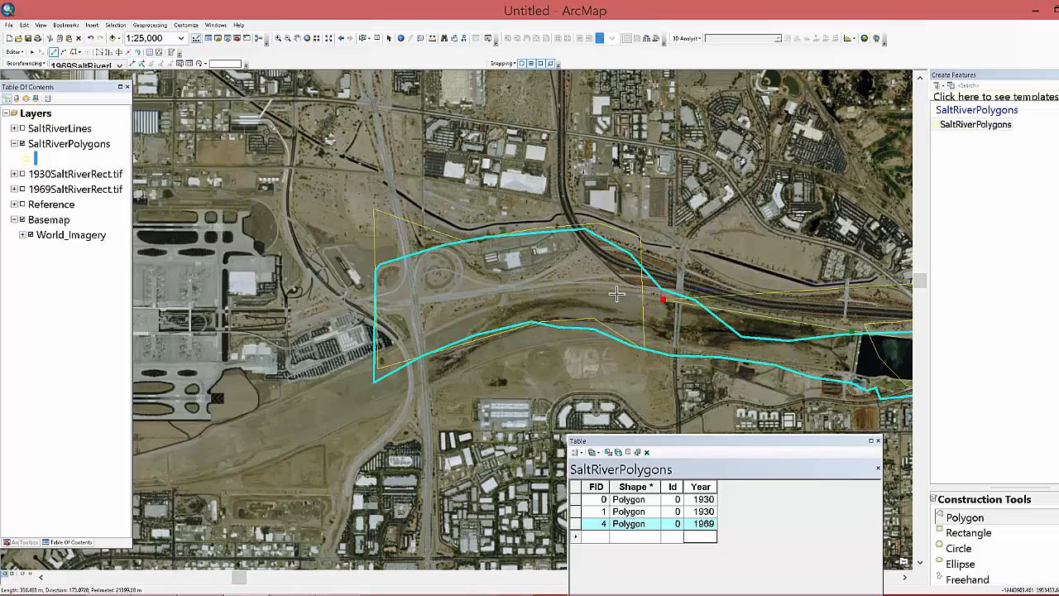
click(616, 294)
click(536, 295)
click(425, 332)
click(374, 359)
click(372, 415)
- Trace the current south bank eastward from the west edge to the lake's west end
click(521, 348)
click(606, 339)
click(724, 352)
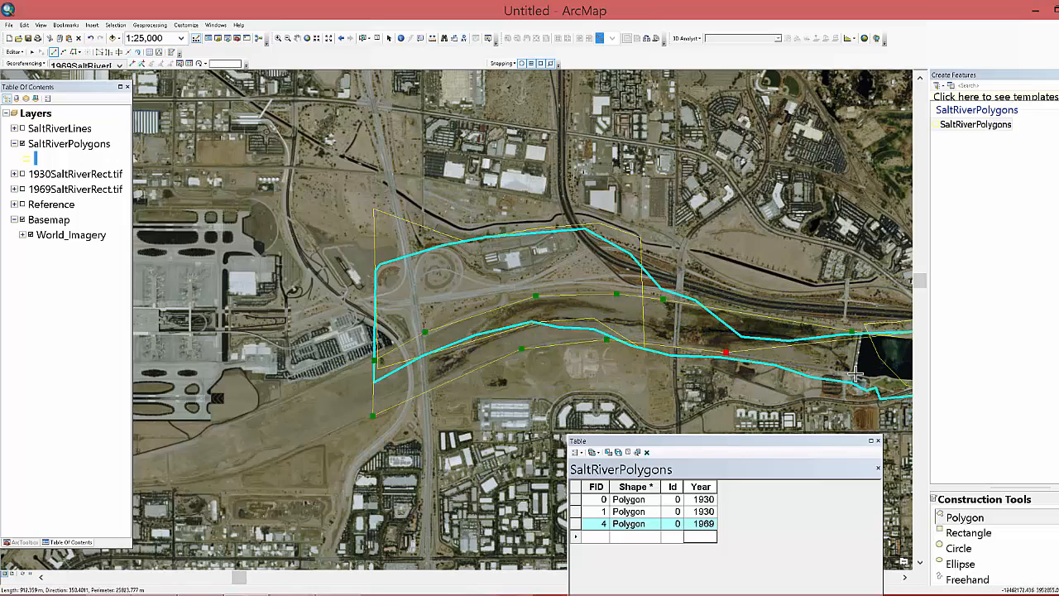
click(856, 374)
- Follow the lake's south shore eastward under the Tempe bridges and past the next road crossing
click(891, 578)
click(444, 380)
click(537, 381)
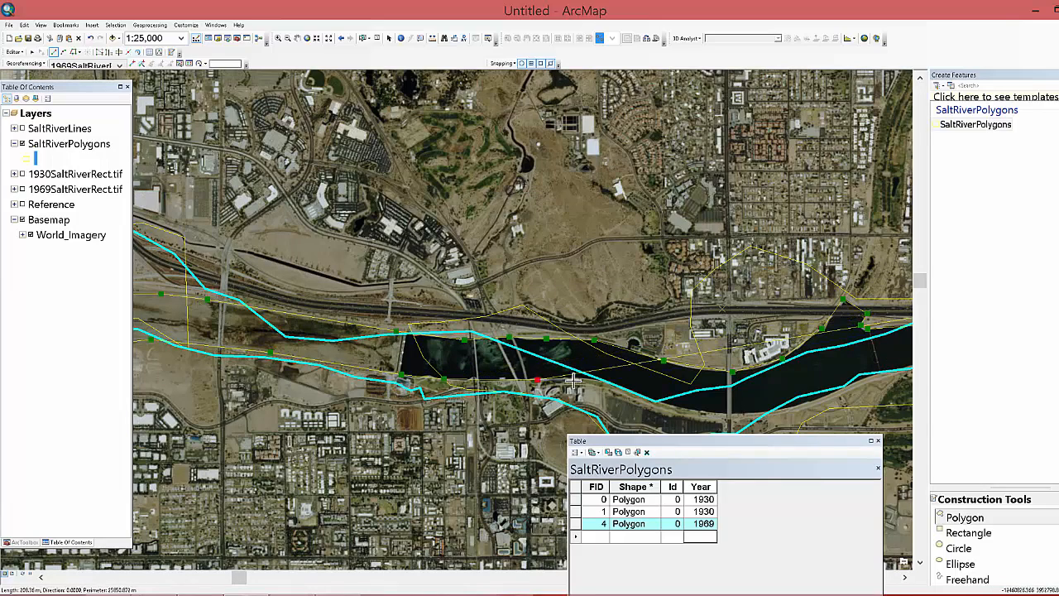
click(605, 381)
click(678, 408)
click(749, 413)
click(765, 413)
click(867, 378)
- Trace the current south bank from the lake past the highway interchange and finish the polygon at the east edge
click(892, 578)
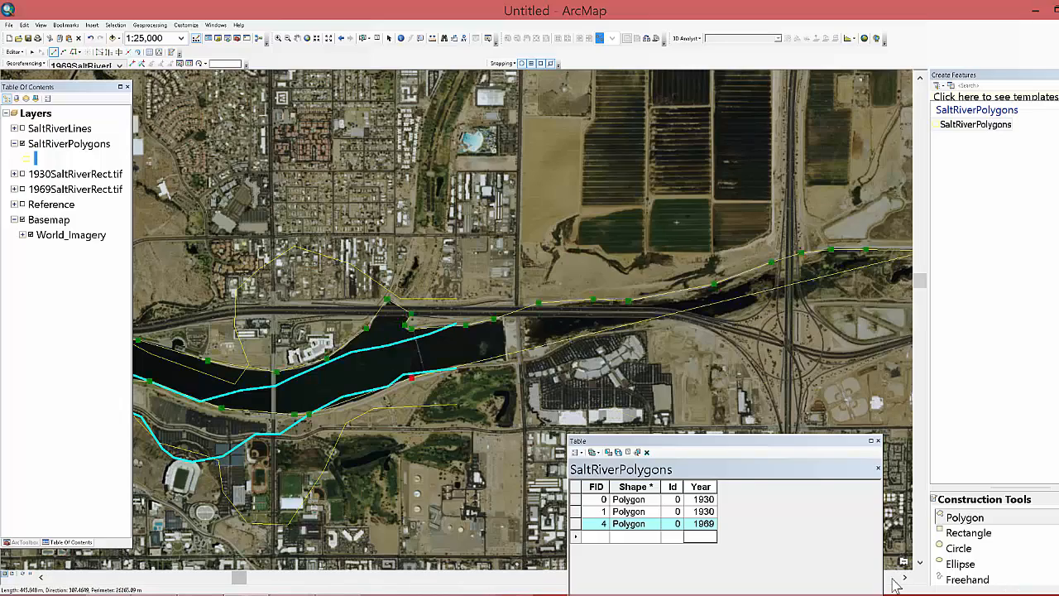
click(511, 358)
click(576, 337)
click(662, 321)
click(707, 318)
click(766, 308)
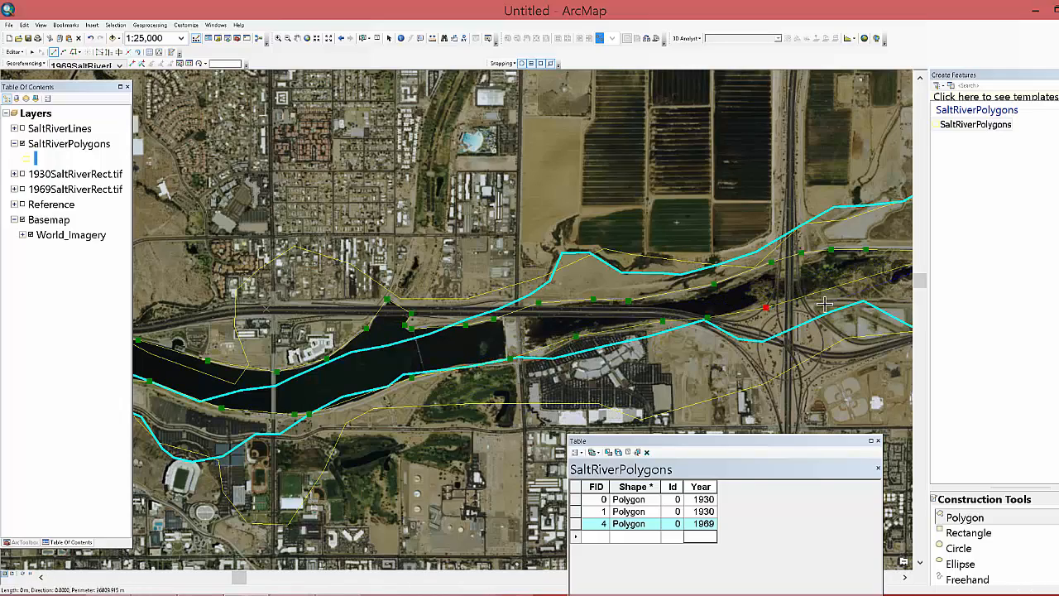
click(826, 304)
click(905, 305)
click(891, 577)
click(532, 307)
click(559, 306)
double_click(616, 296)
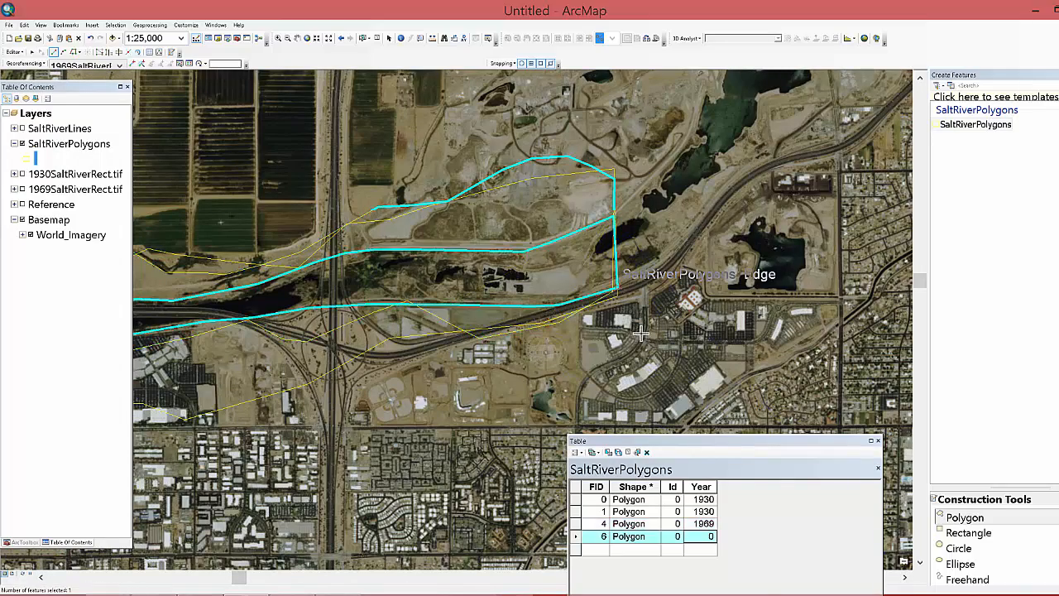
- Set the current-channel polygon's Year to 2015, fit the view to SaltRiverPolygons and hide the Basemap group
click(711, 536)
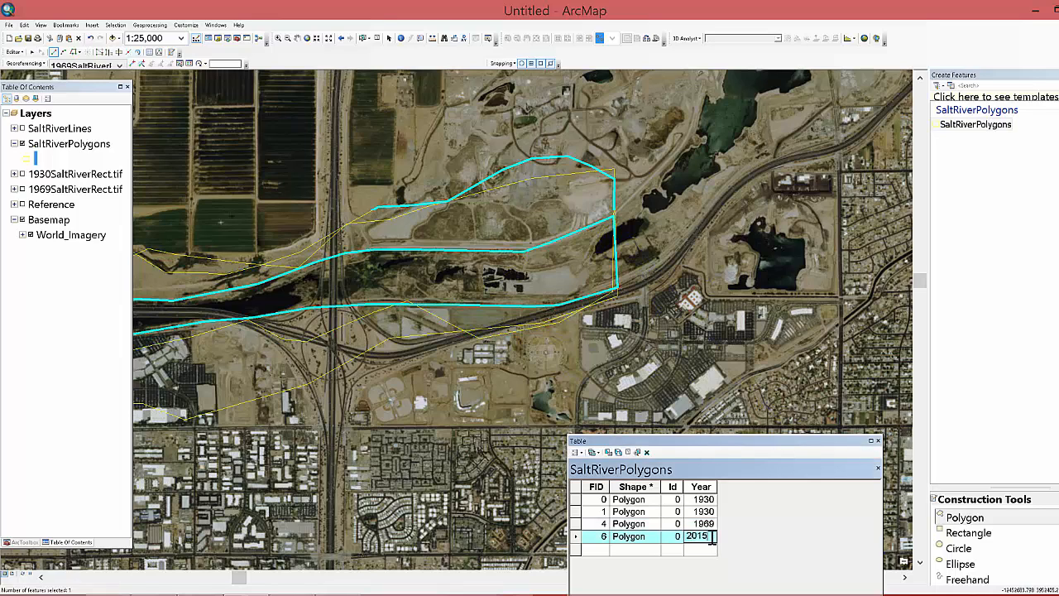
key(Return)
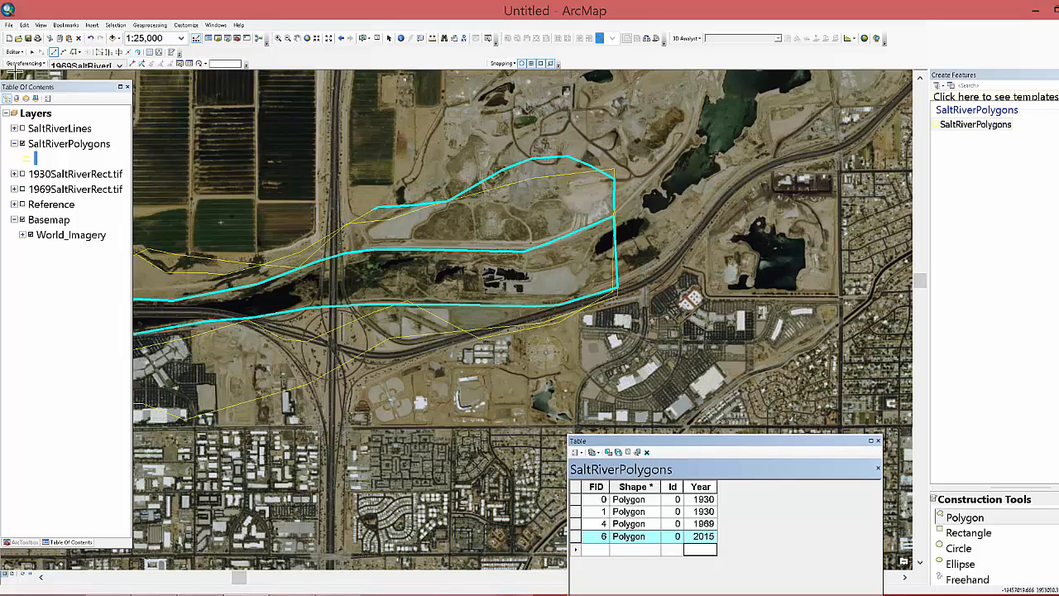
right_click(42, 141)
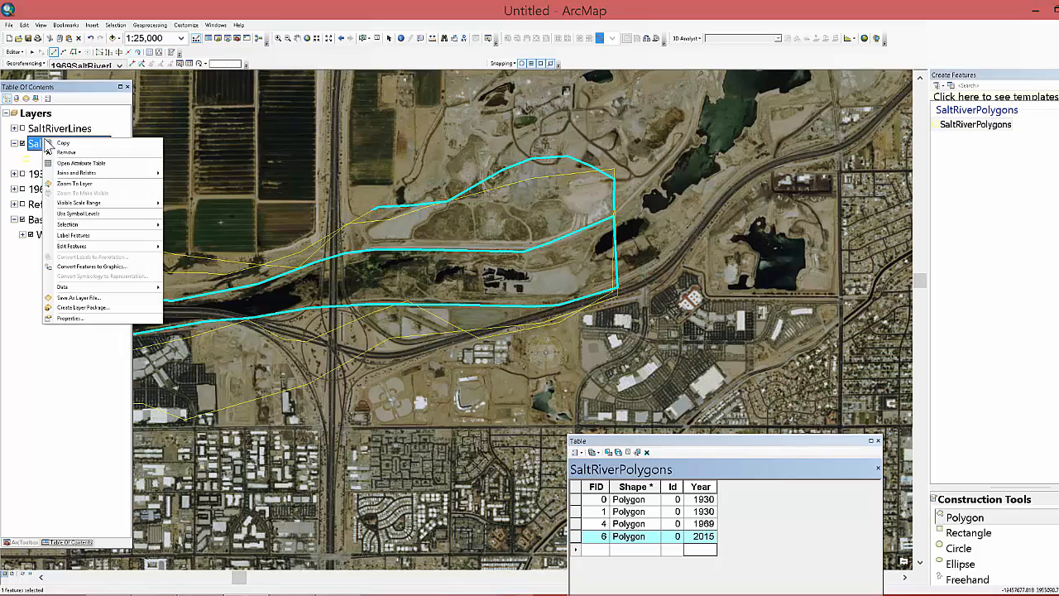
click(75, 182)
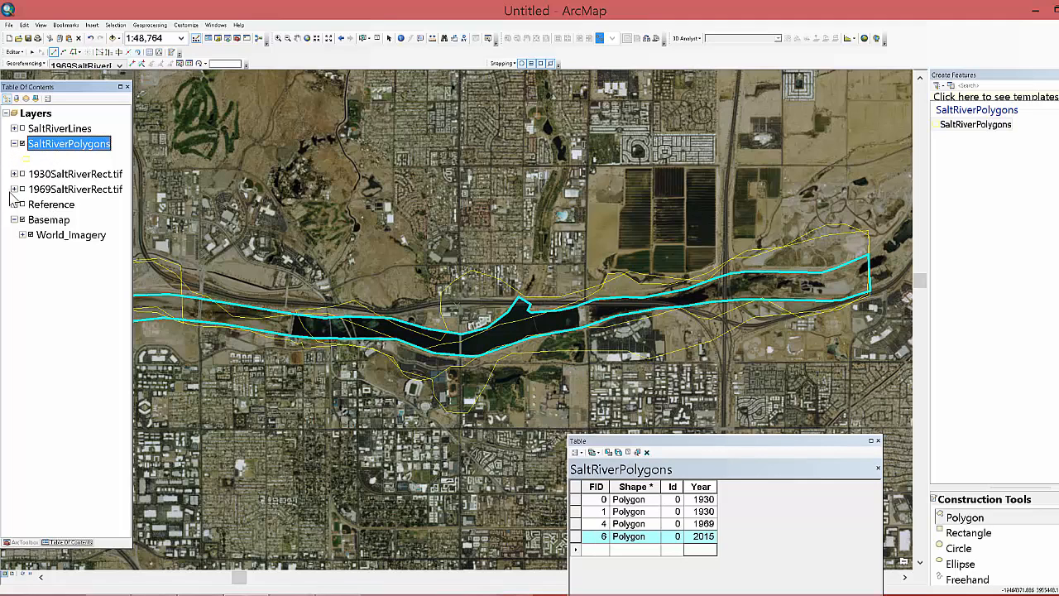
click(22, 220)
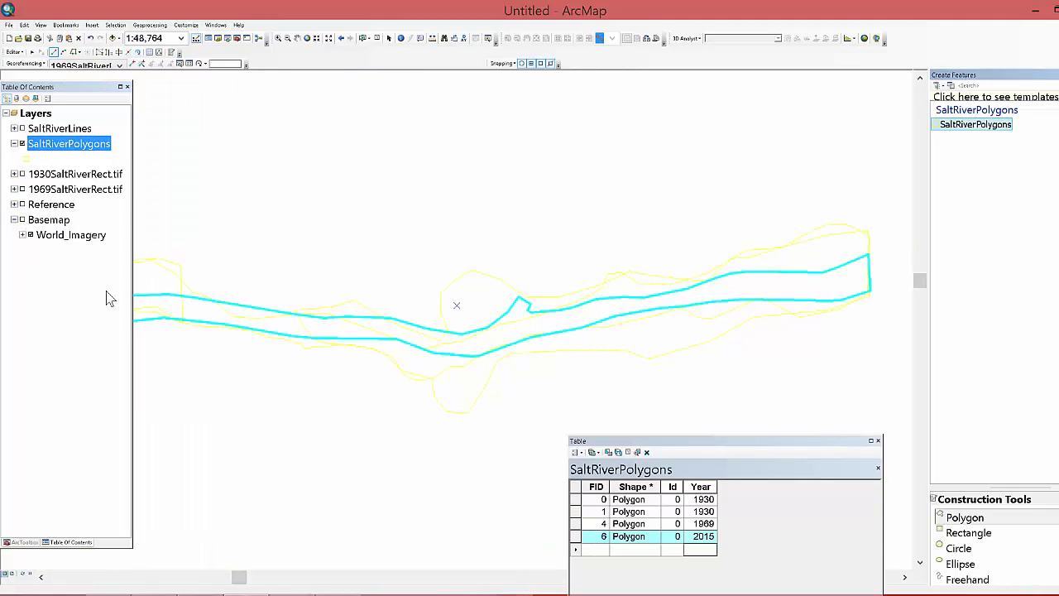
- Symbolize the SaltRiverPolygons layer by unique values of the Year field, adding all values for 1930, 1969 and 2015
right_click(48, 147)
click(73, 321)
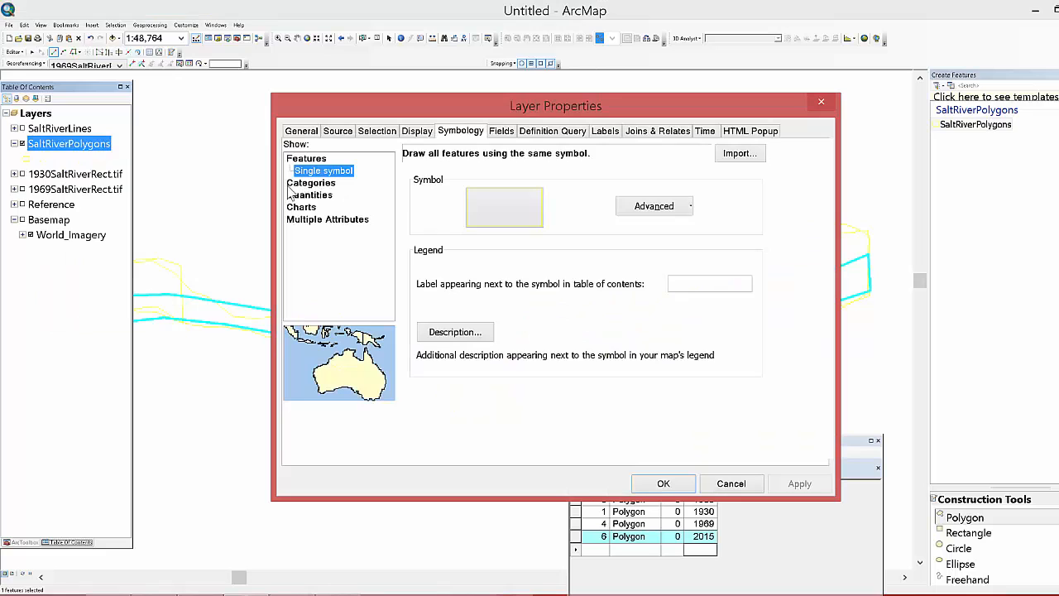
click(291, 184)
click(431, 392)
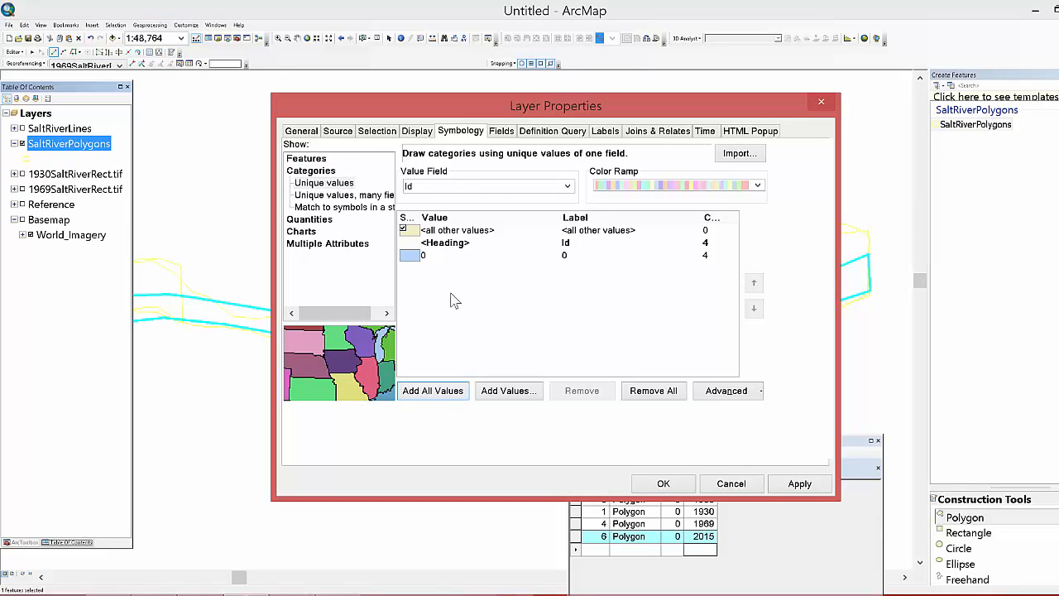
click(497, 189)
click(485, 222)
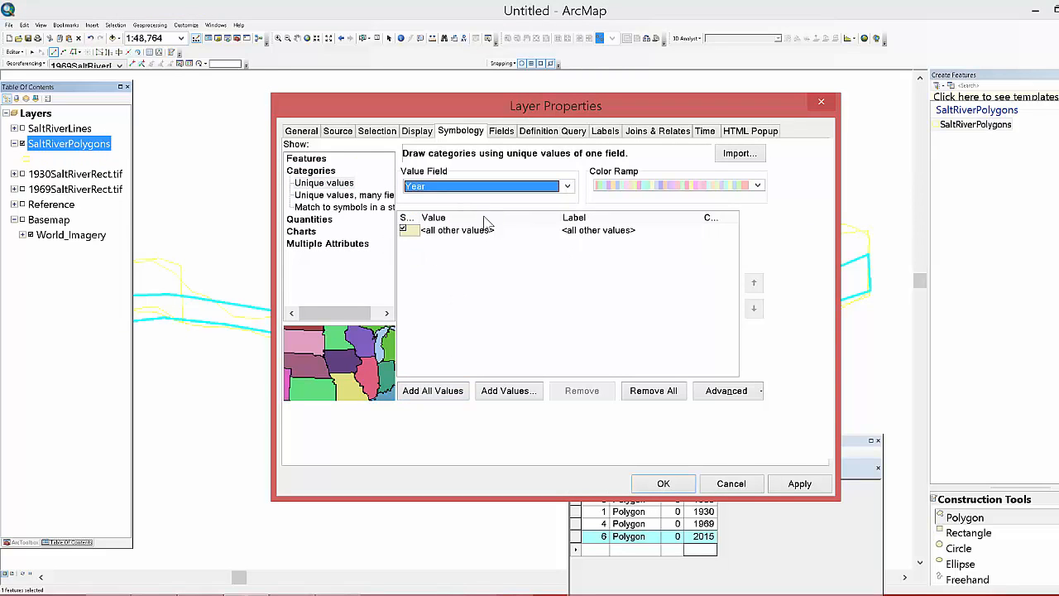
click(431, 390)
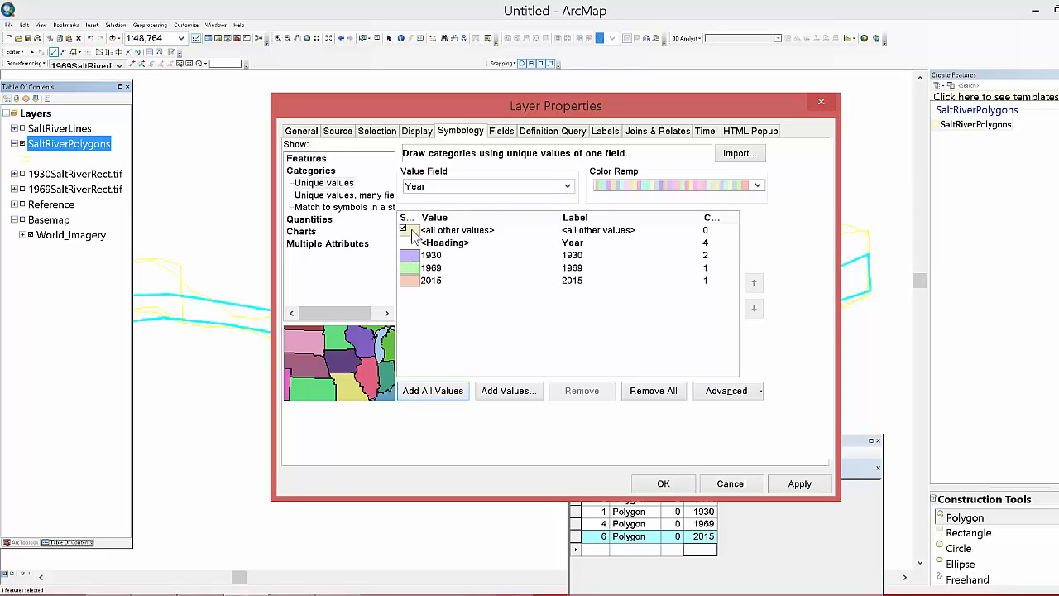
click(682, 489)
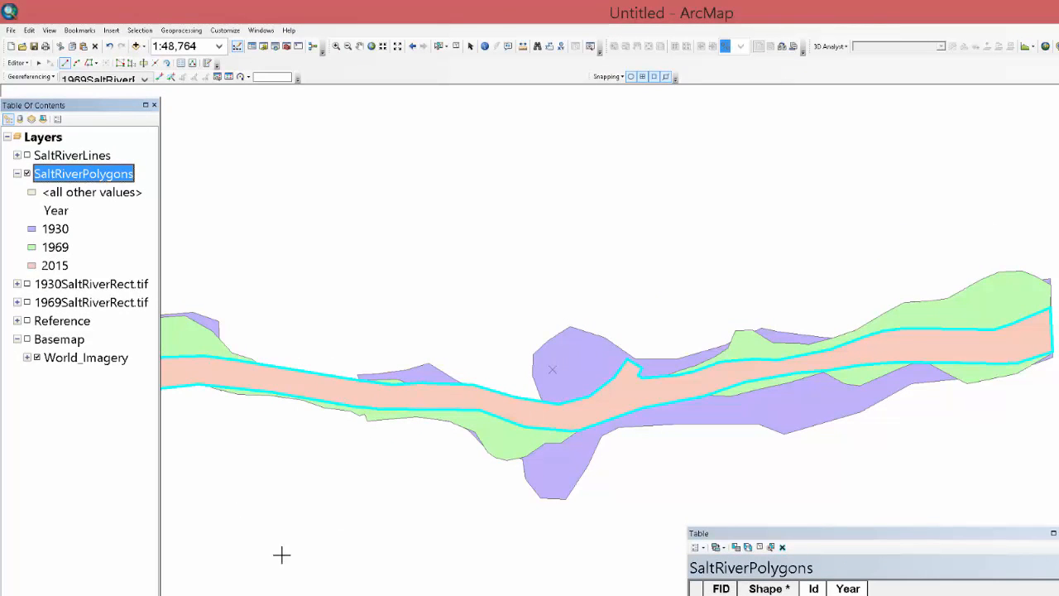
- Show the SaltRiverLines layer over the polygons and switch to layout view
drag(553, 369, 773, 369)
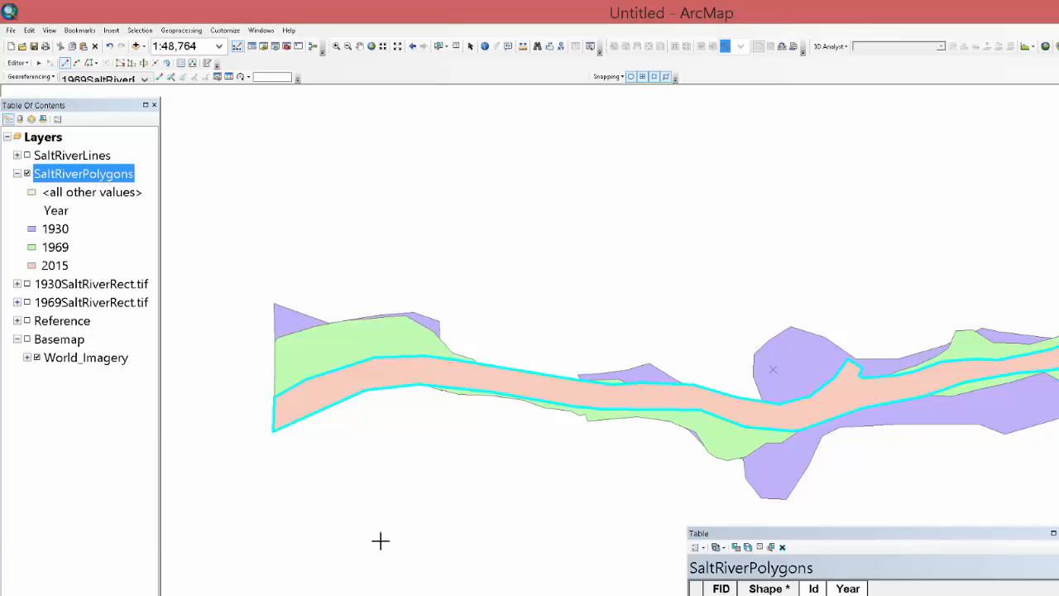
click(28, 156)
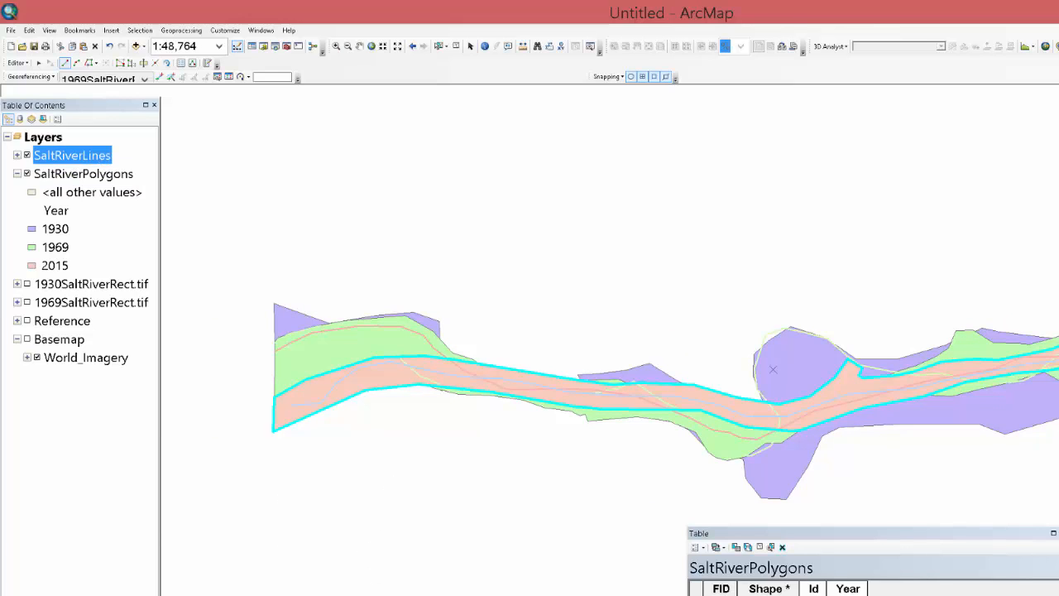
click(182, 593)
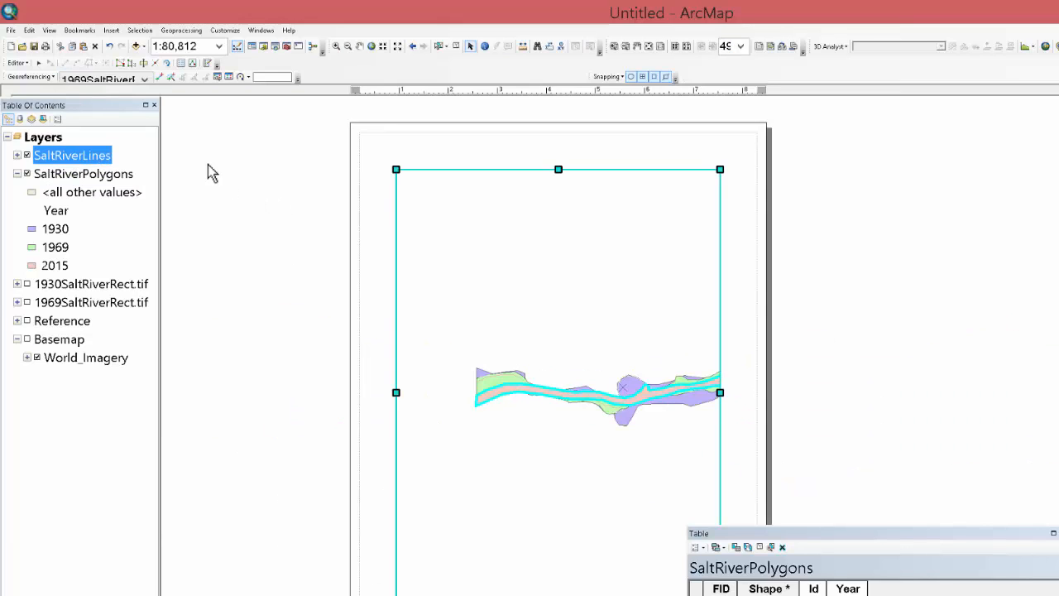
- Set the map page's paper orientation to Landscape
click(12, 30)
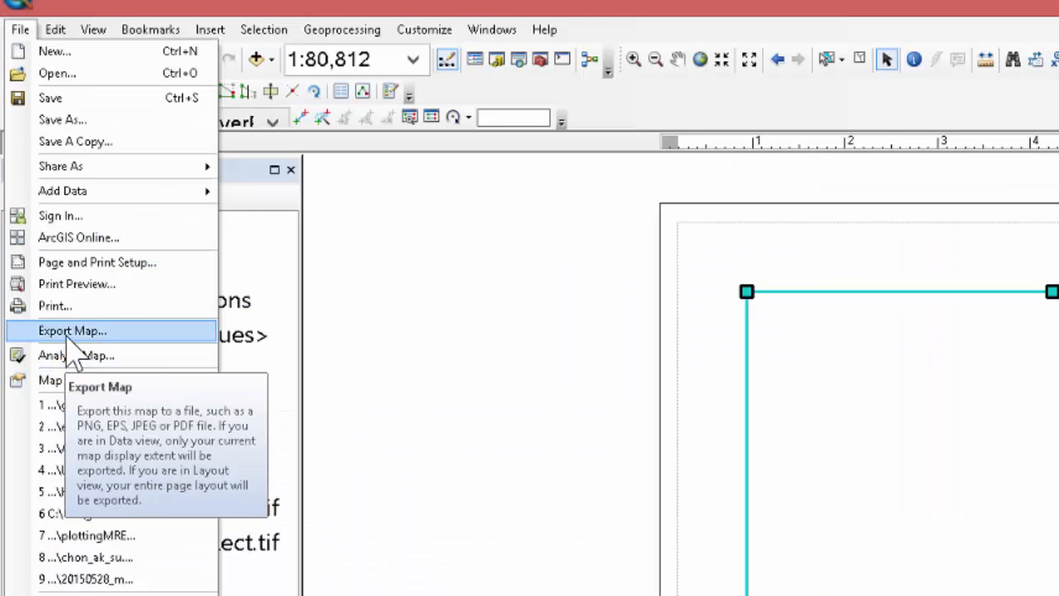
click(74, 263)
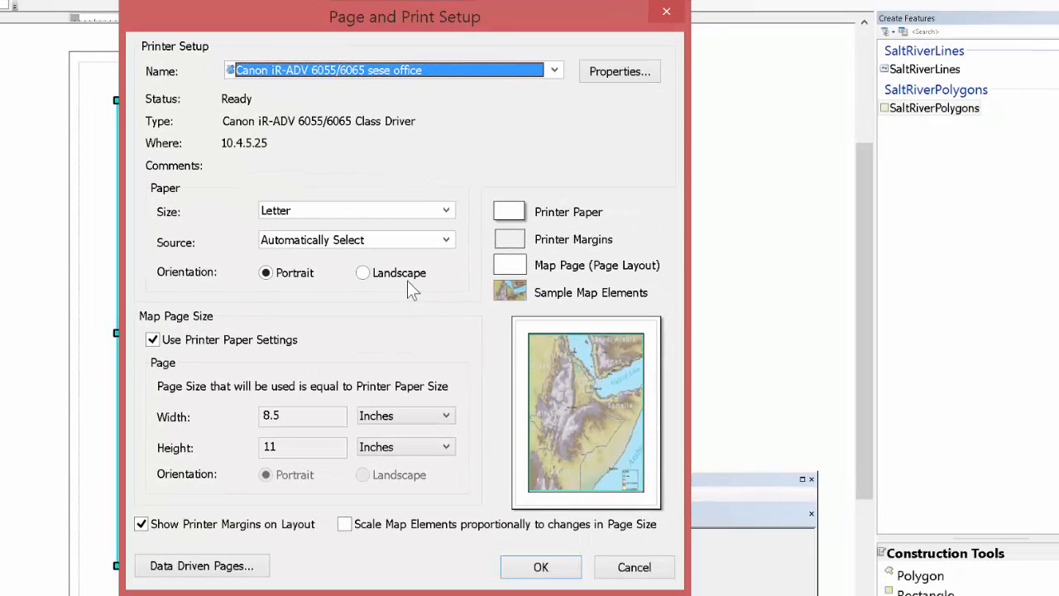
click(744, 405)
click(541, 566)
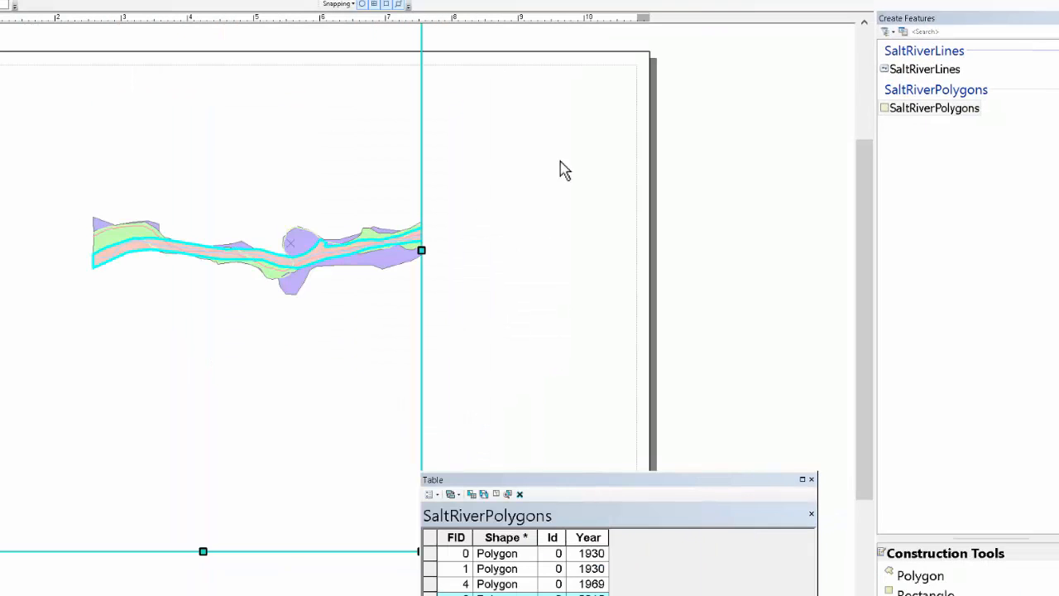
- Resize the data frame to fit within the margins of the landscape page, leaving a strip free above it
click(863, 24)
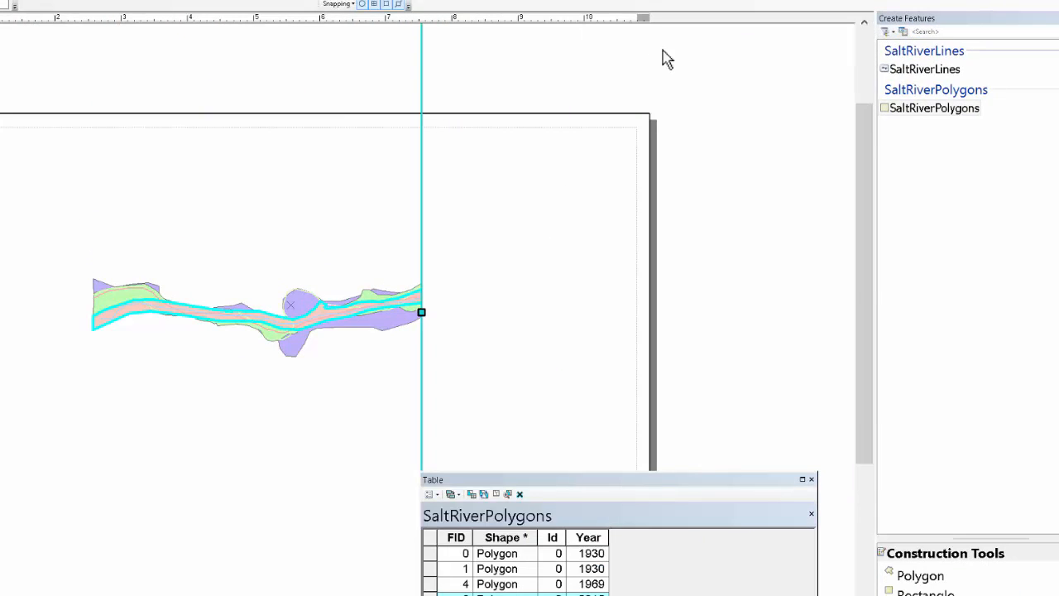
click(863, 24)
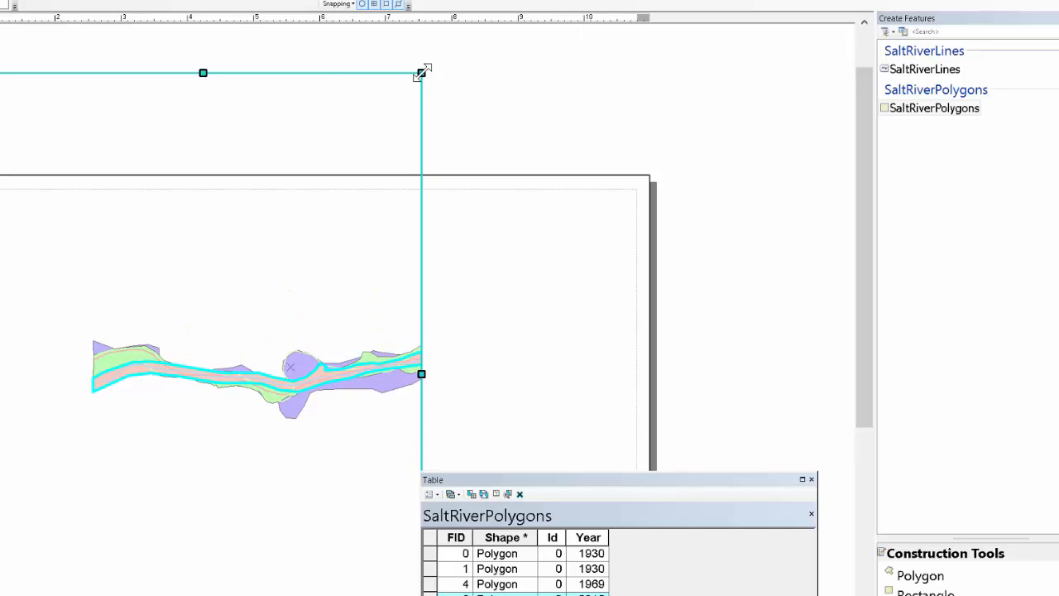
drag(625, 231, 639, 231)
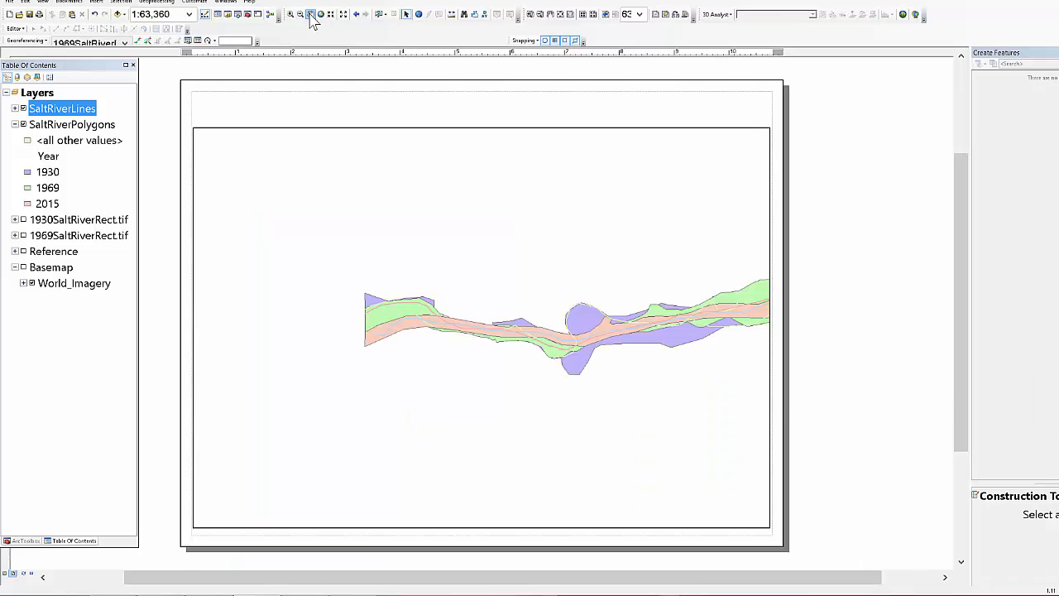
- Center the river channels in the data frame and enlarge the map to a scale of 1:40,000
click(310, 15)
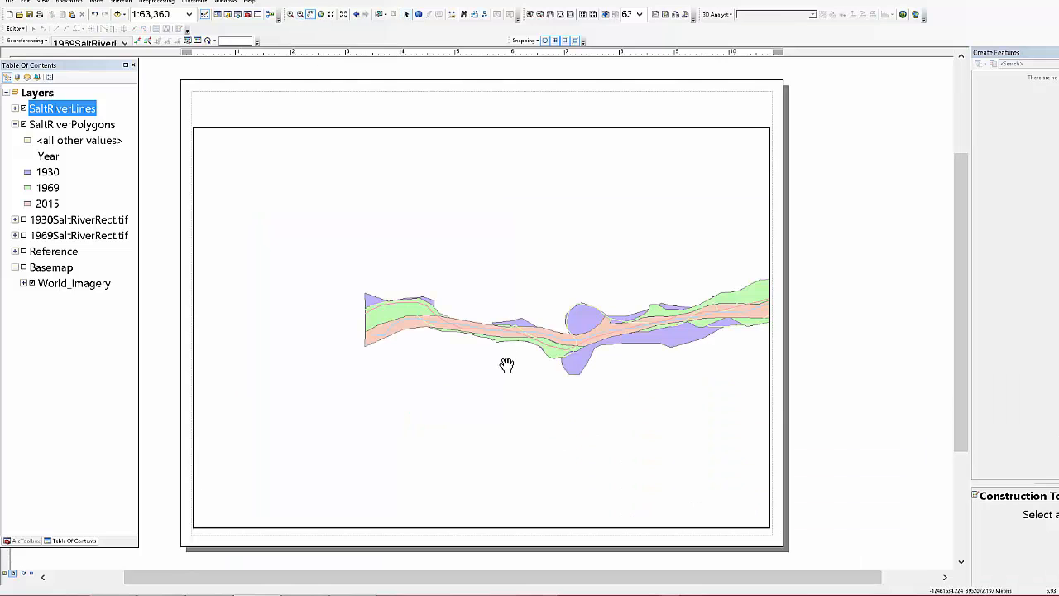
drag(504, 361, 427, 381)
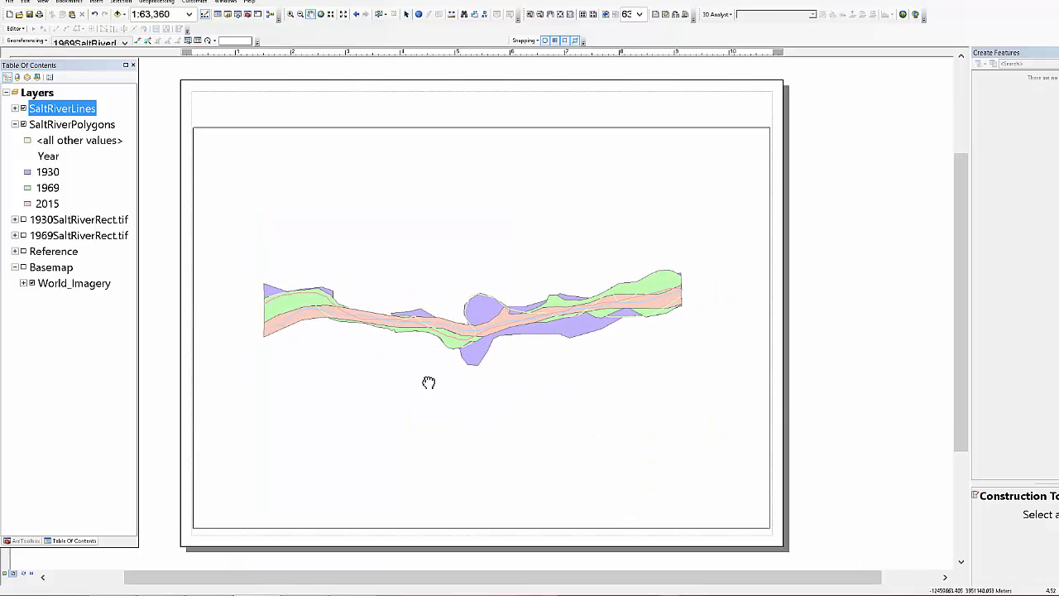
click(331, 15)
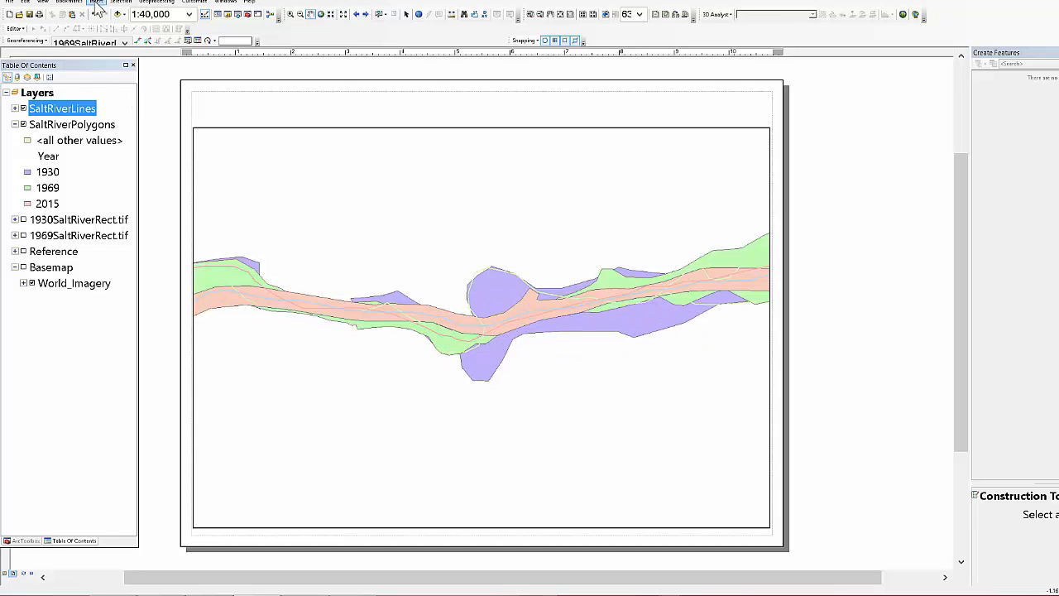
- Insert the ESRI North 1 north arrow and place it in the data frame's upper-left corner
click(96, 6)
click(109, 66)
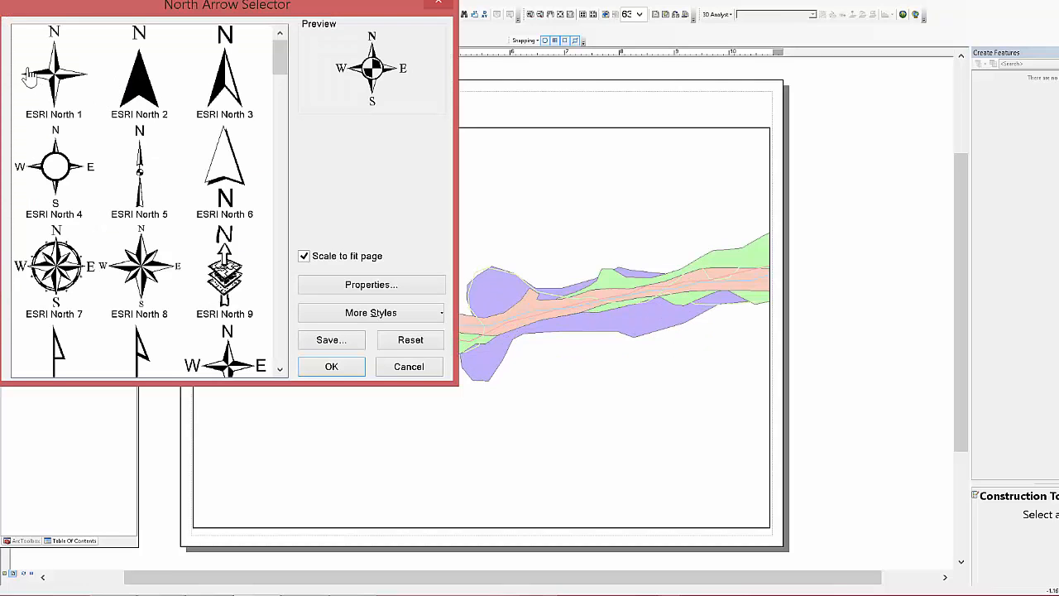
click(29, 74)
click(346, 369)
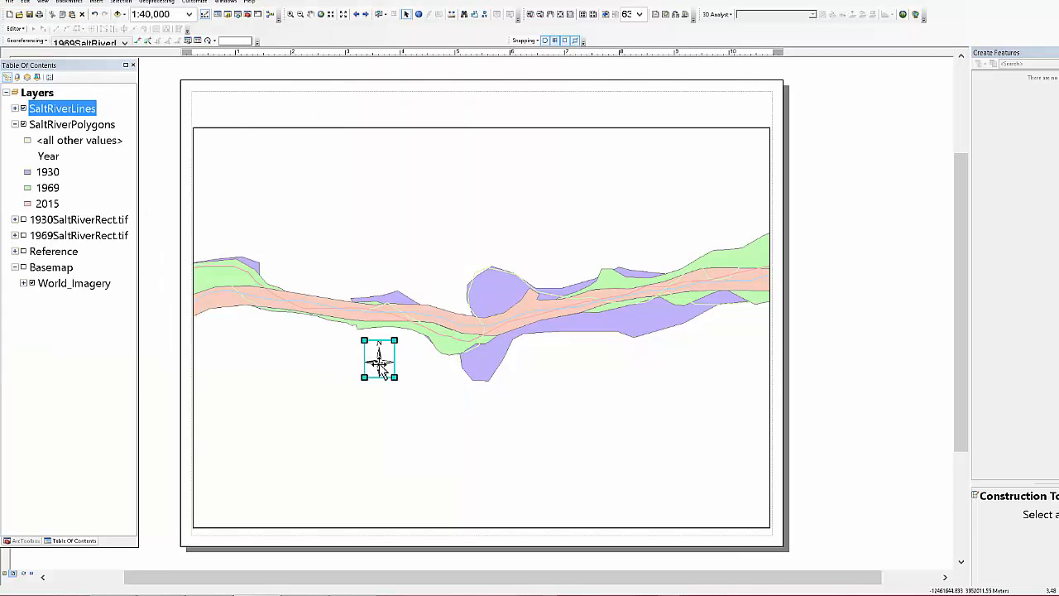
drag(379, 369, 218, 165)
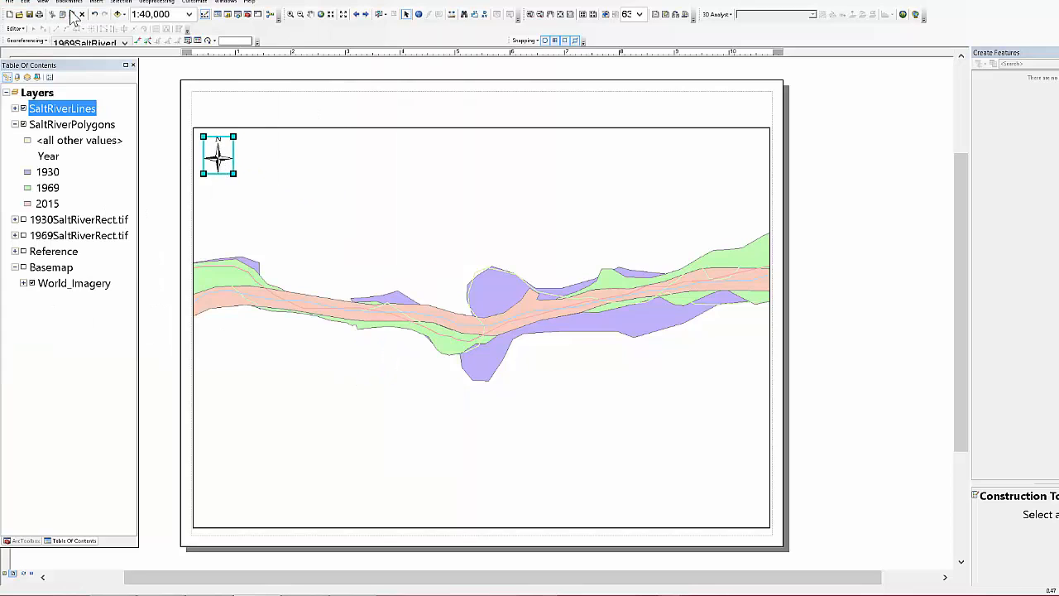
- Insert a Scale Line 1 scale bar with division units in Kilometers and place it just right of the north arrow
click(96, 2)
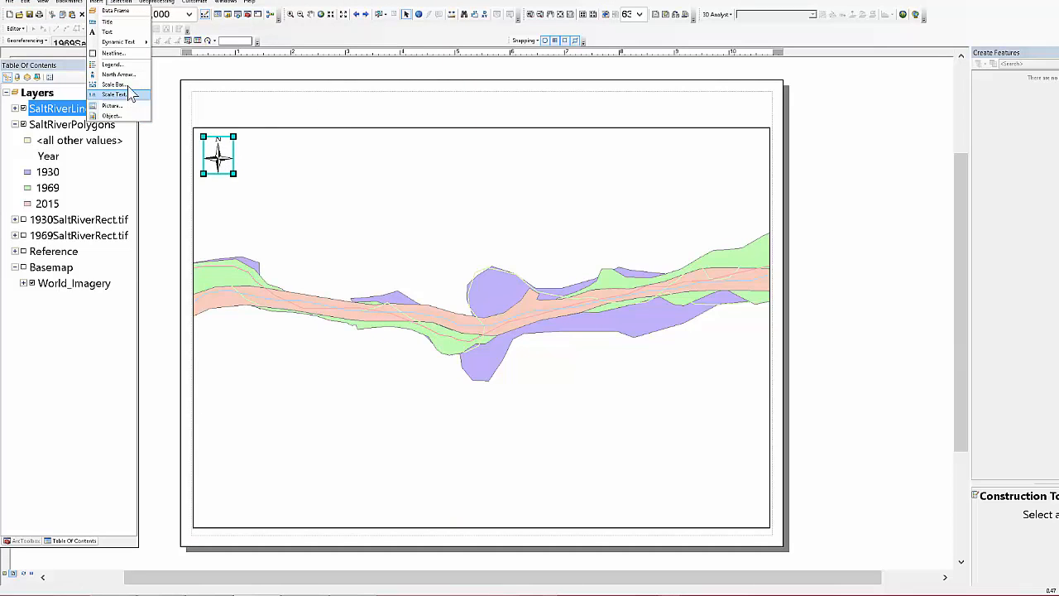
click(114, 84)
click(93, 53)
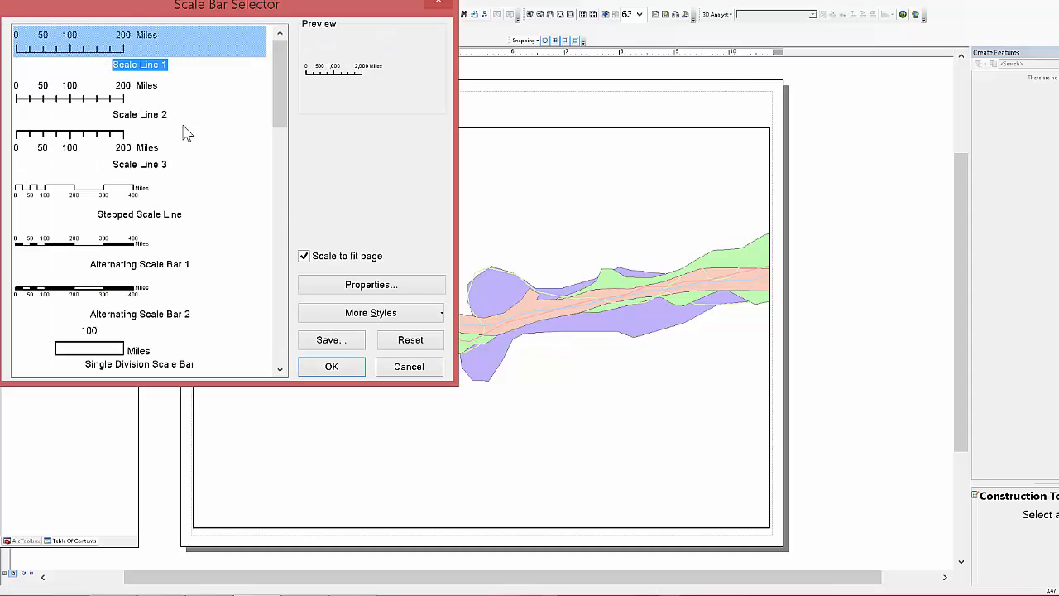
click(335, 286)
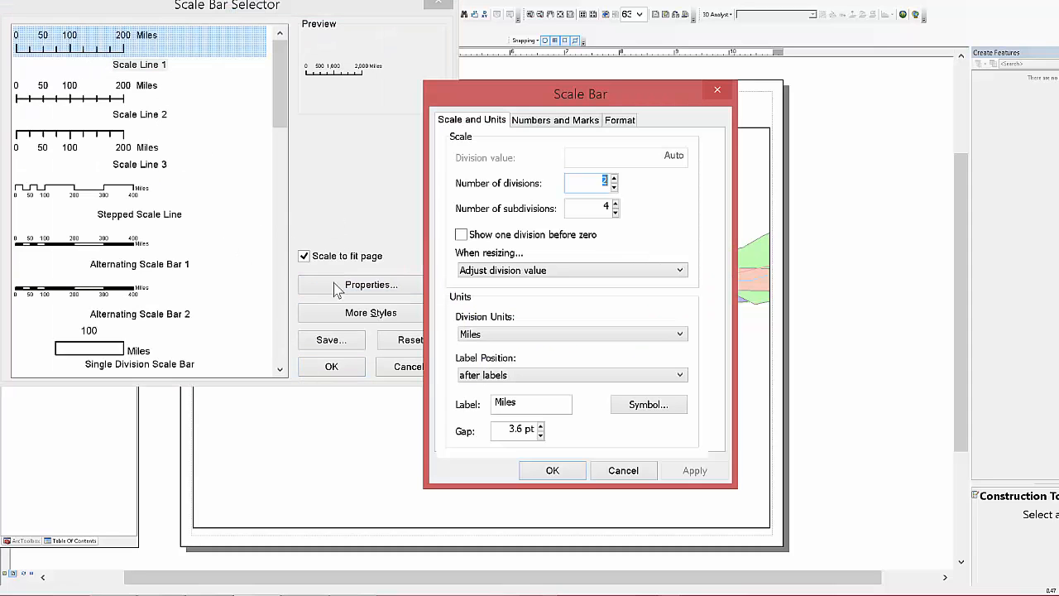
click(631, 332)
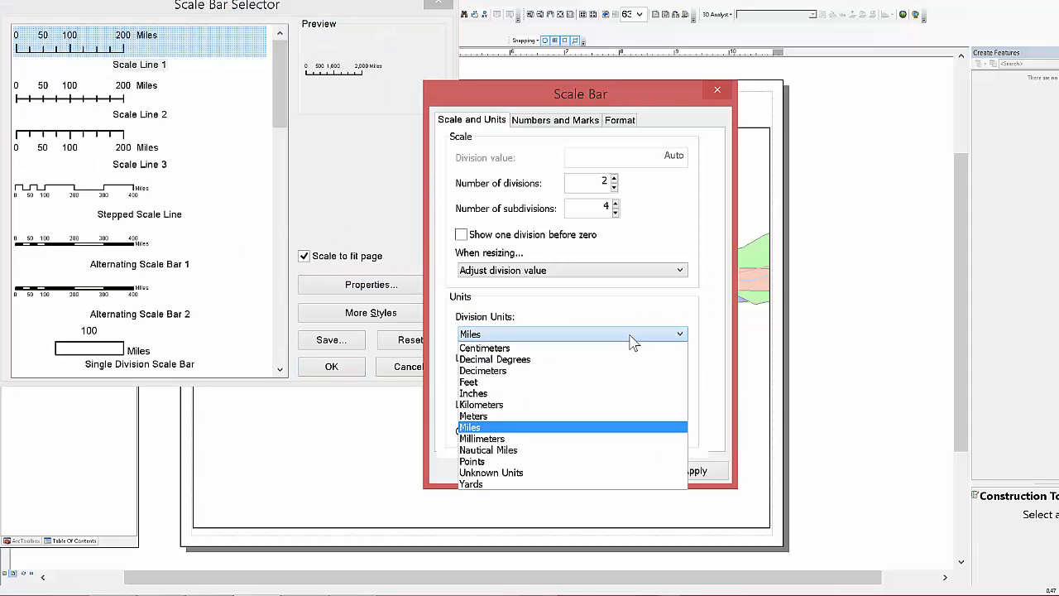
click(516, 404)
click(565, 537)
click(334, 368)
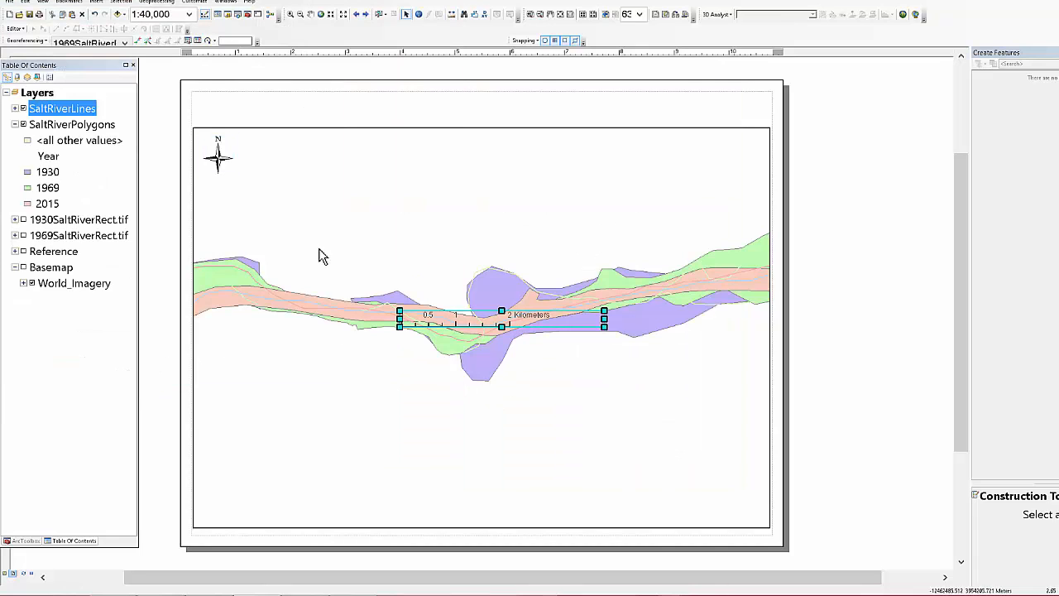
drag(432, 317, 272, 120)
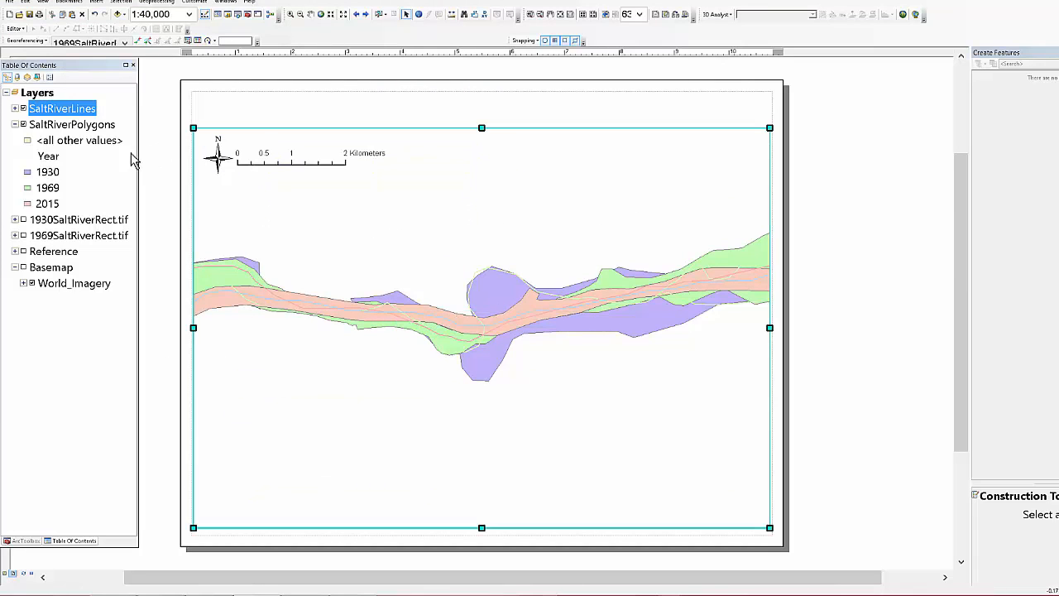
- Start a one-column legend listing SaltRiverLines and SaltRiverPolygons, and clear its title
click(96, 1)
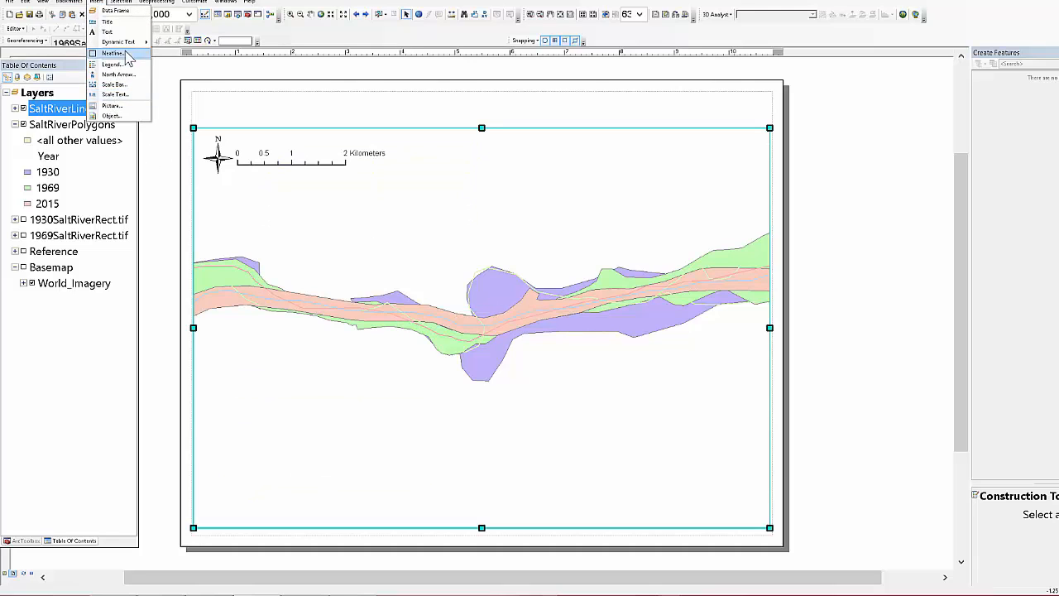
click(113, 63)
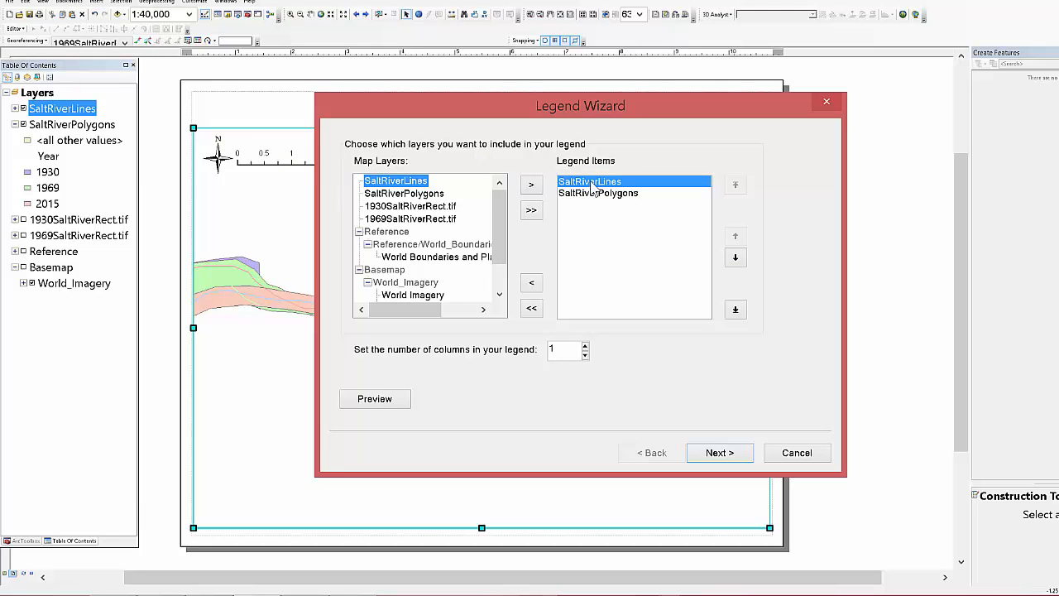
click(720, 457)
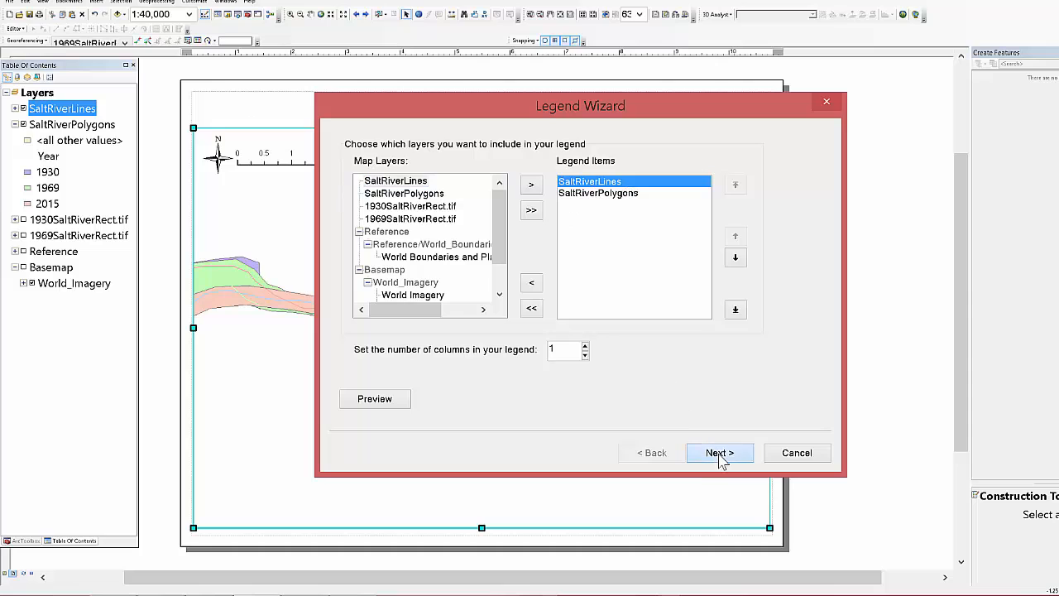
click(720, 455)
click(720, 455)
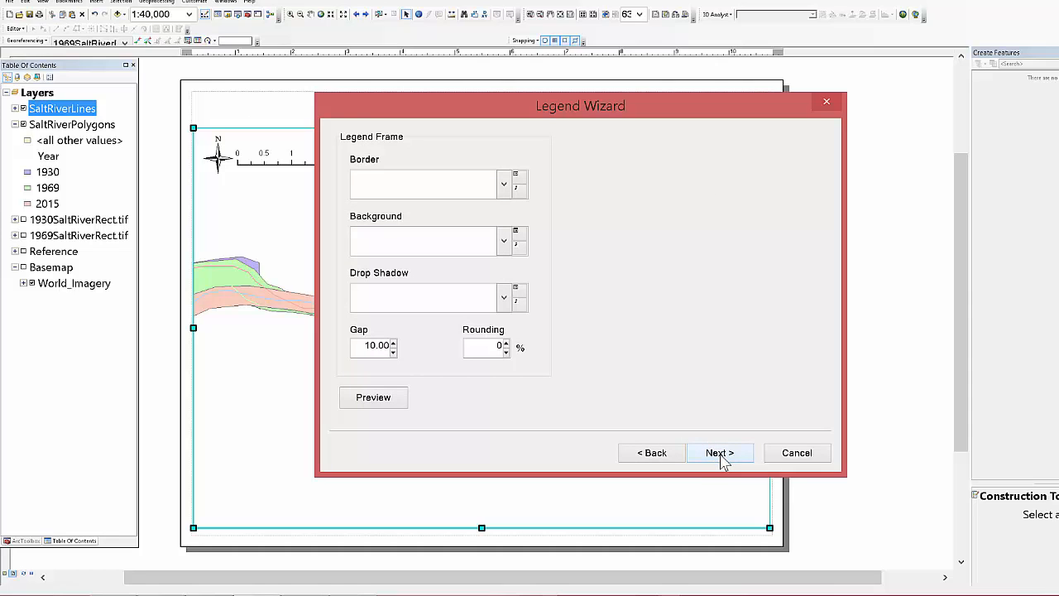
click(666, 452)
drag(397, 161, 349, 162)
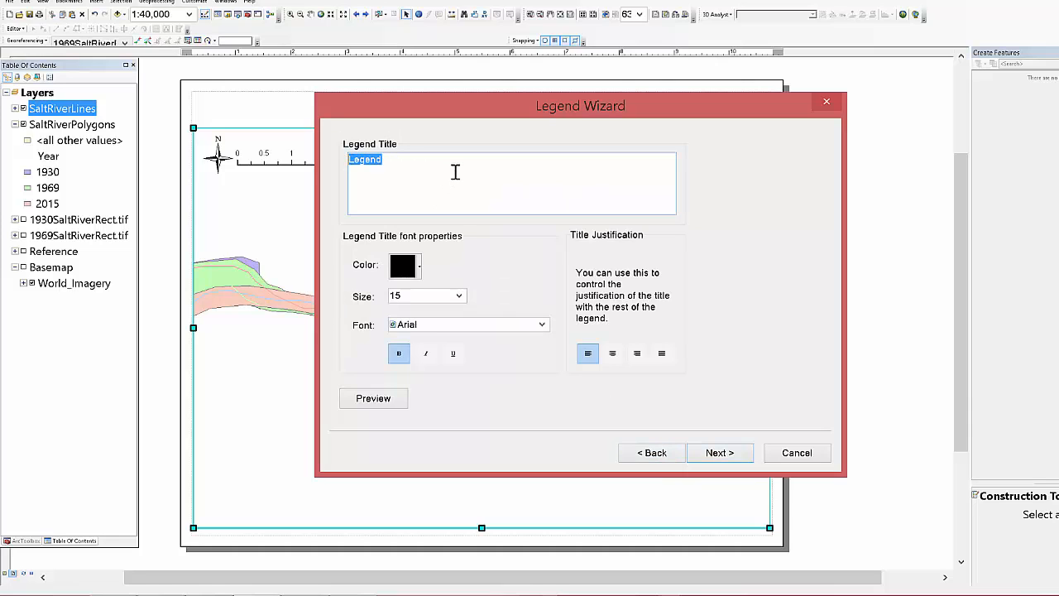
key(BackSpace)
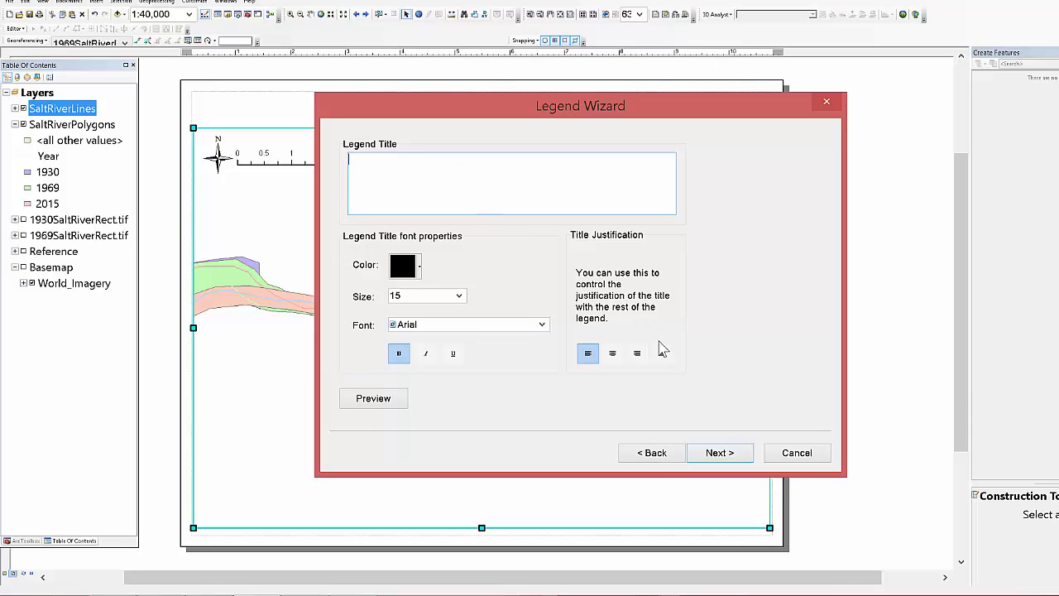
- Finish the legend with the default frame, patch and spacing settings and place it in the data frame's lower-right corner
click(725, 454)
click(731, 458)
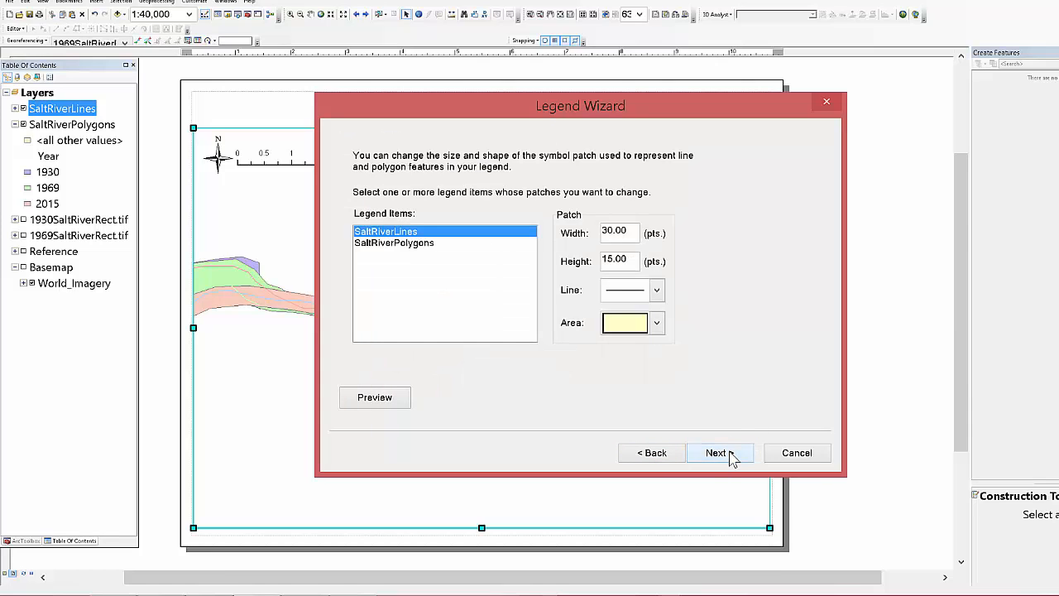
click(731, 455)
click(720, 455)
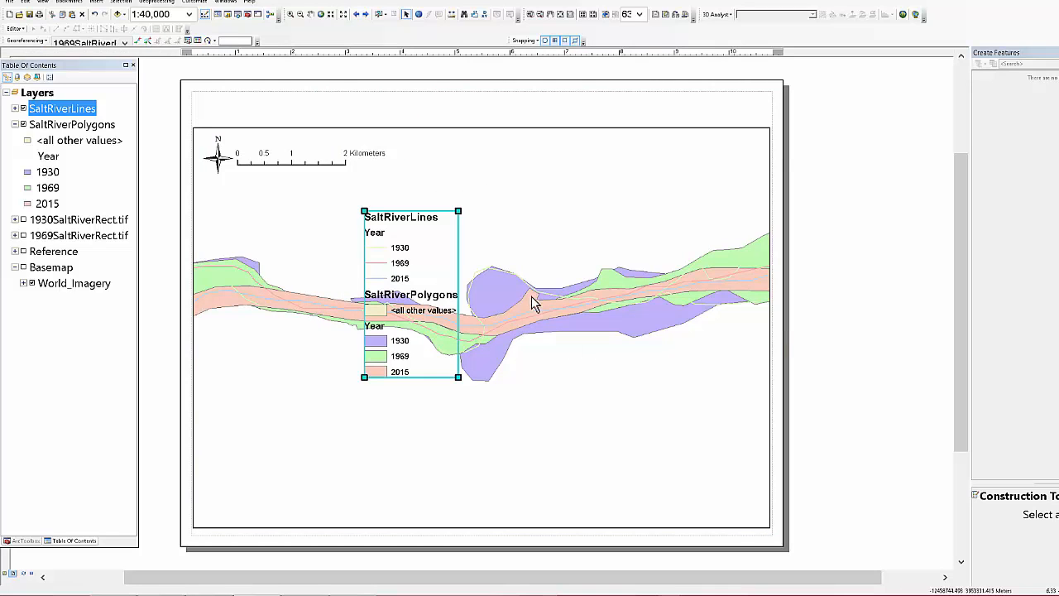
drag(399, 256, 696, 394)
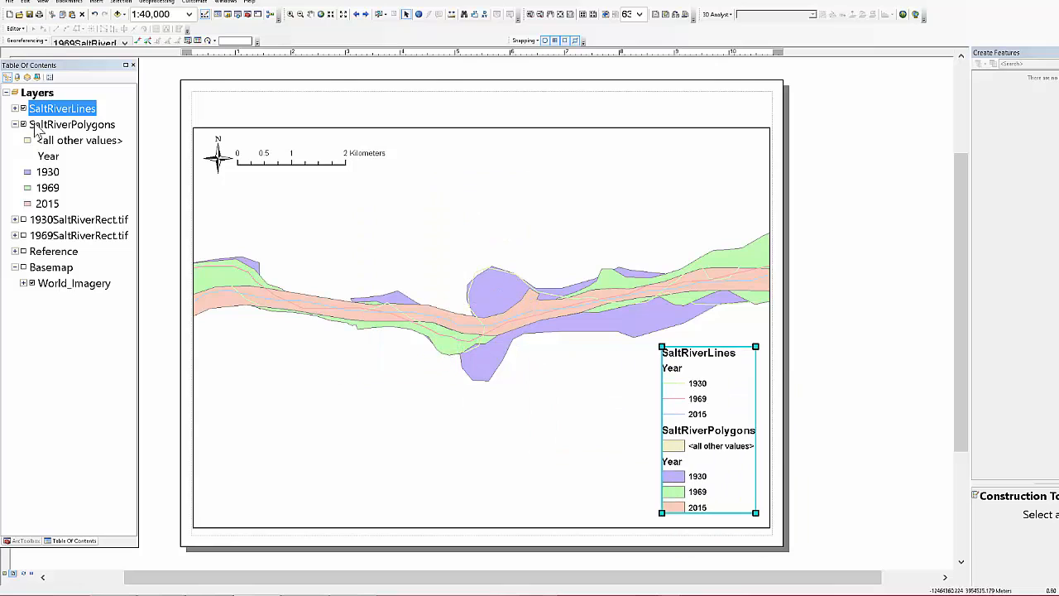
- Rename the SaltRiverLines layer as Salt River Lines
click(62, 110)
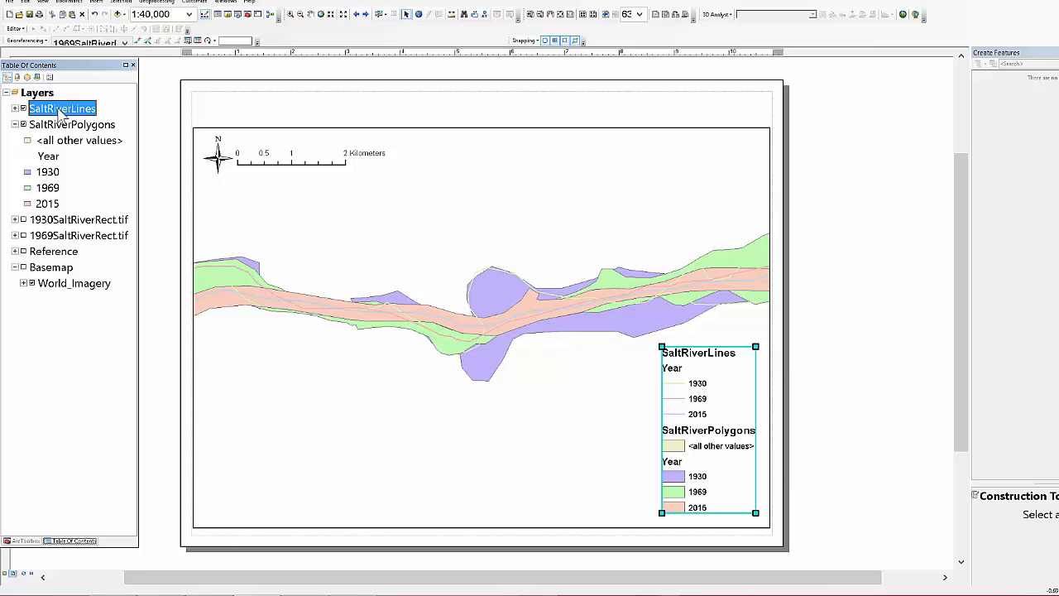
click(50, 110)
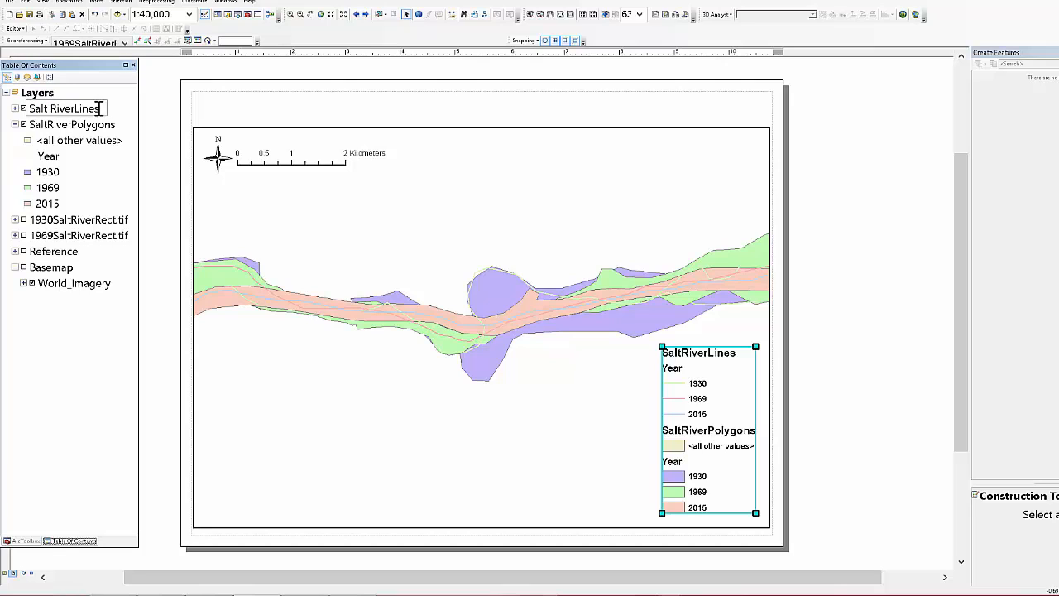
key(Return)
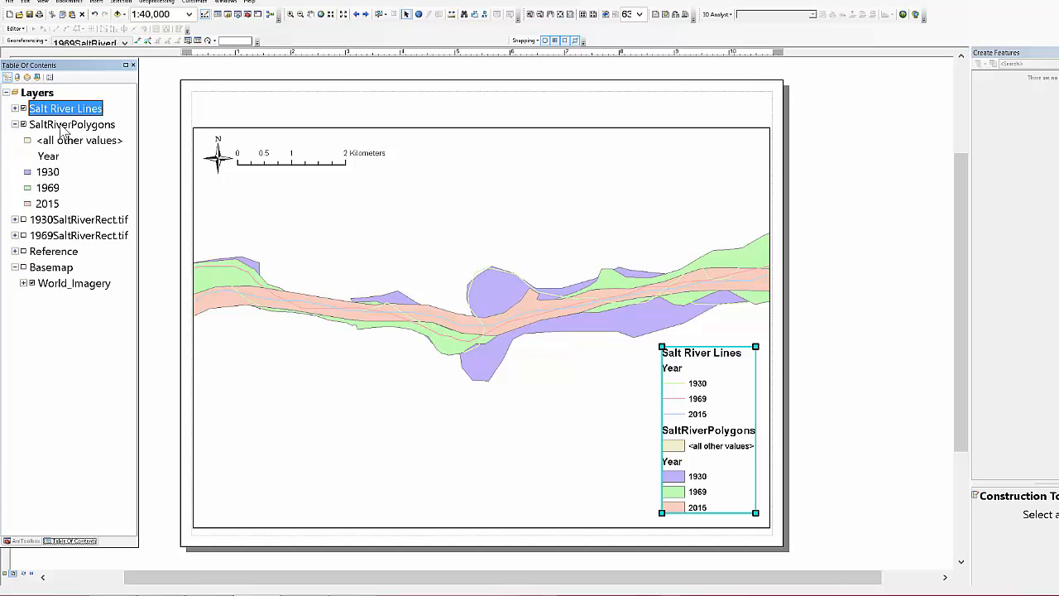
- Rename the SaltRiverPolygons layer as Salt River active channel and move the legend back inside the data frame's lower-right corner
click(50, 125)
click(51, 126)
click(50, 125)
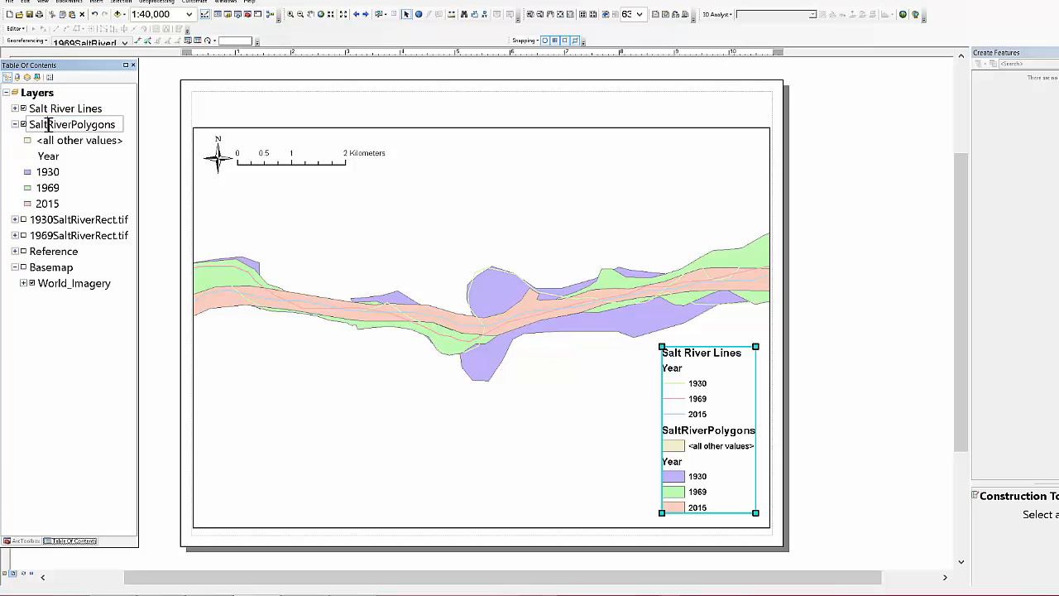
click(77, 125)
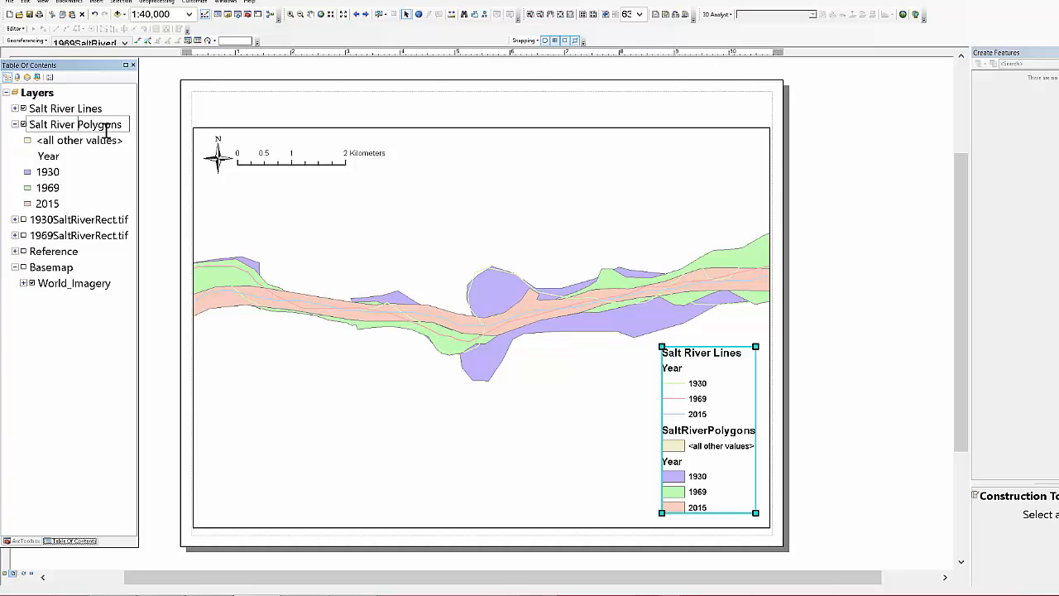
drag(121, 124, 78, 124)
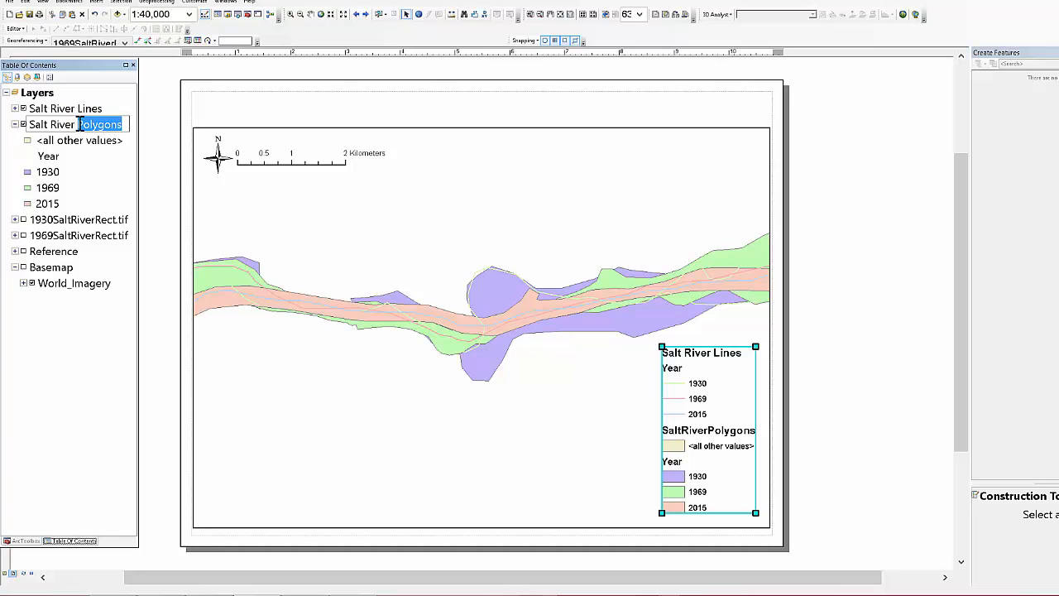
text(activ)
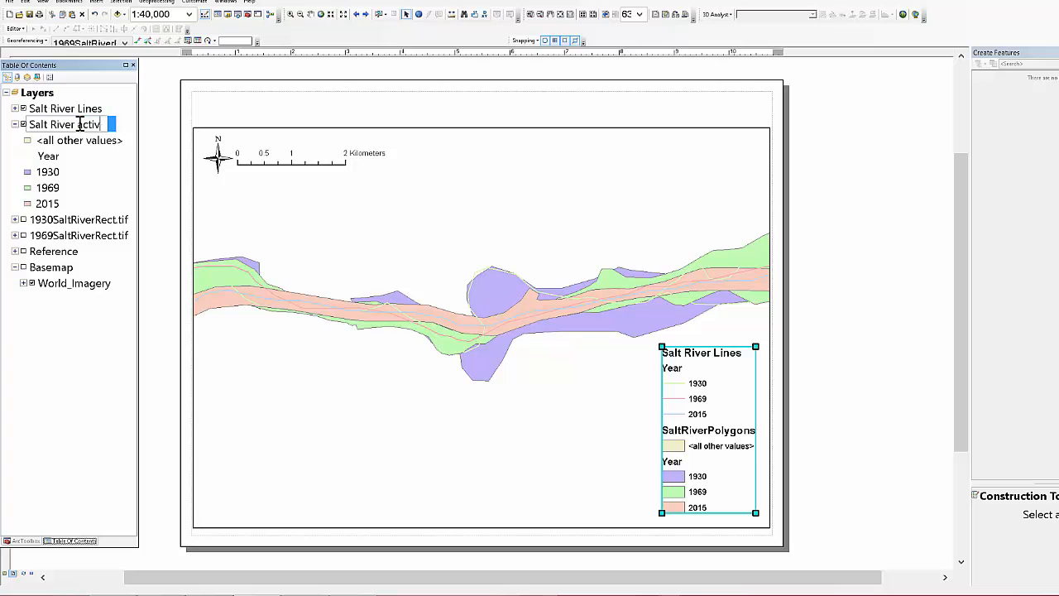
text(e channel)
key(Return)
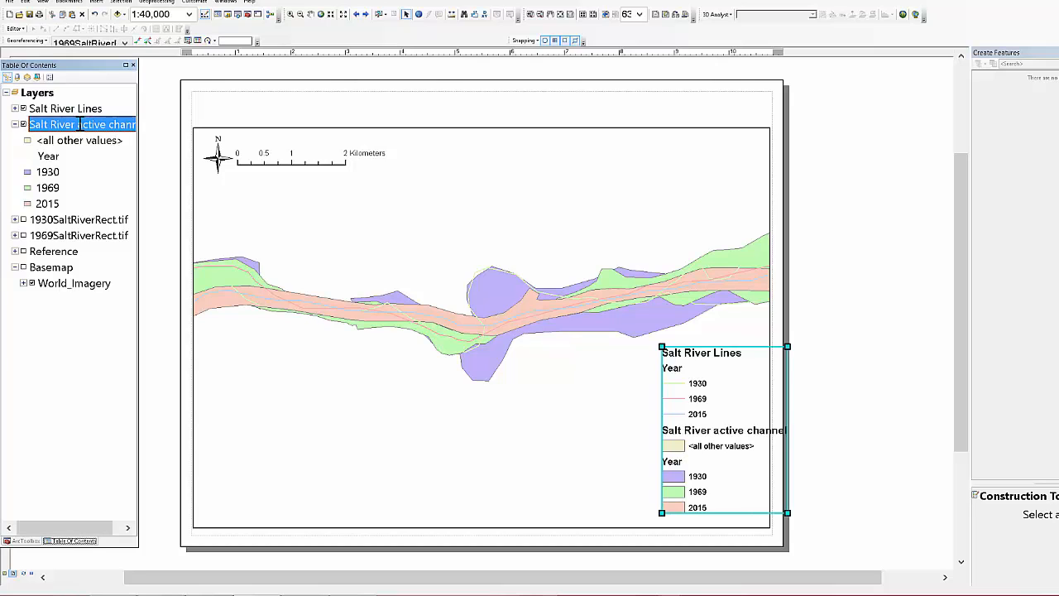
drag(687, 366, 664, 373)
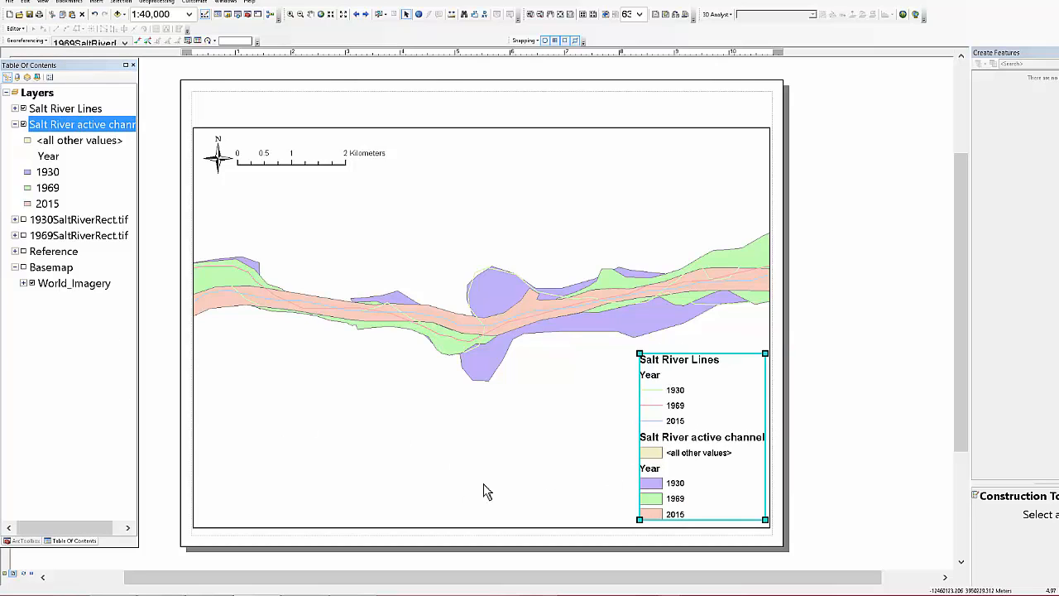
- Exclude the <all other values> class from the Salt River active channel layer's symbology
right_click(53, 124)
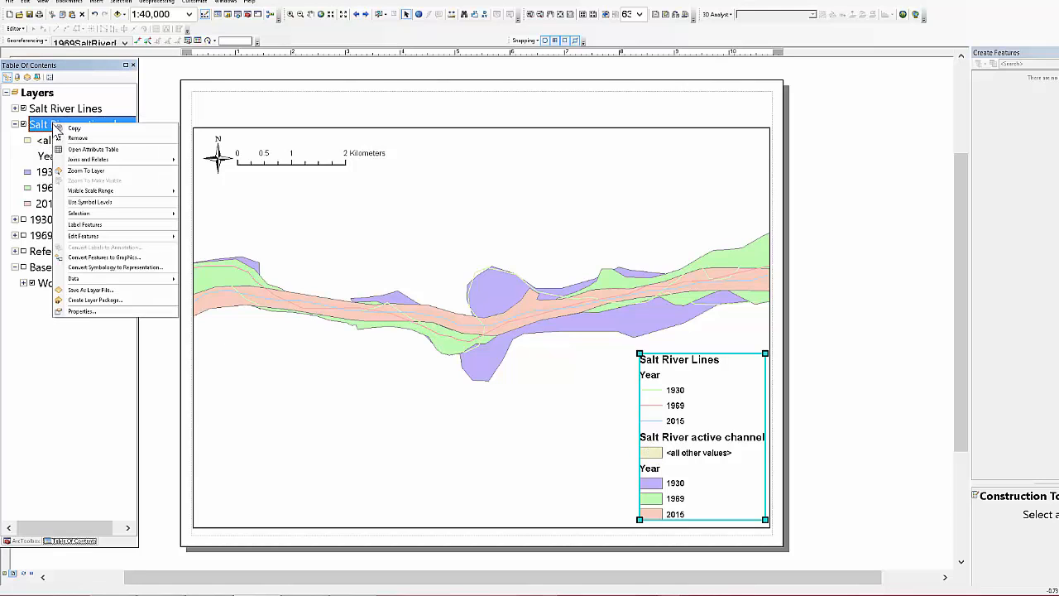
click(81, 311)
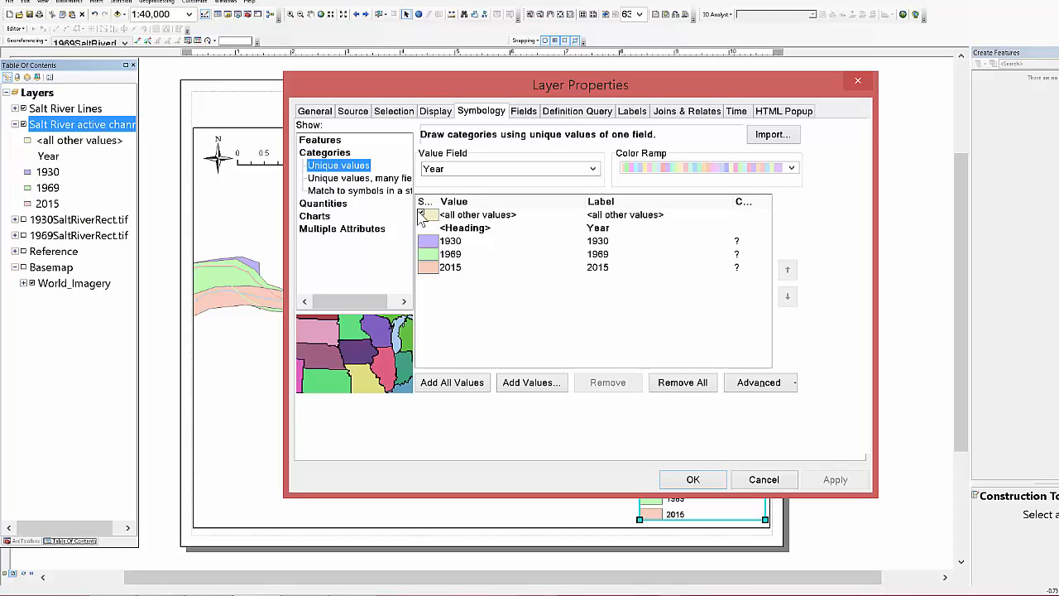
click(420, 214)
click(691, 481)
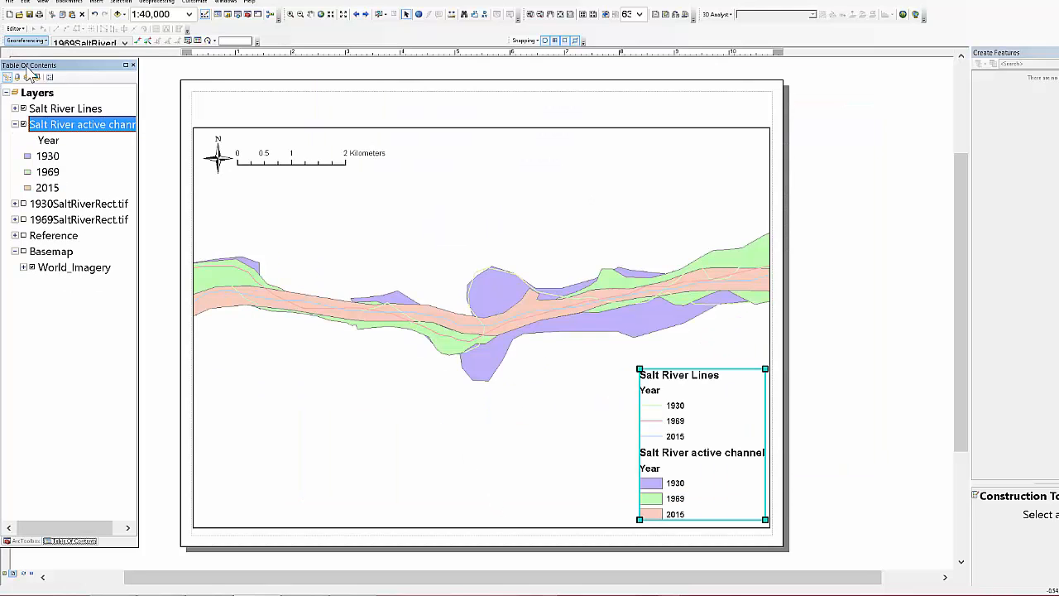
click(51, 126)
- Hide the Year heading of the Salt River Lines item in the legend, keeping its layer name and labels
right_click(713, 458)
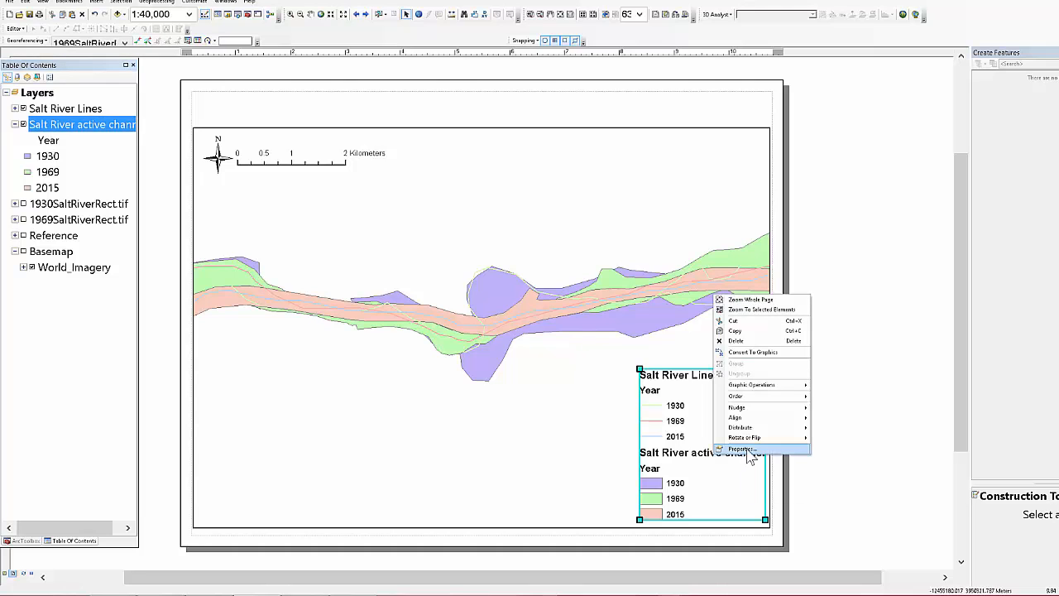
click(742, 449)
click(363, 99)
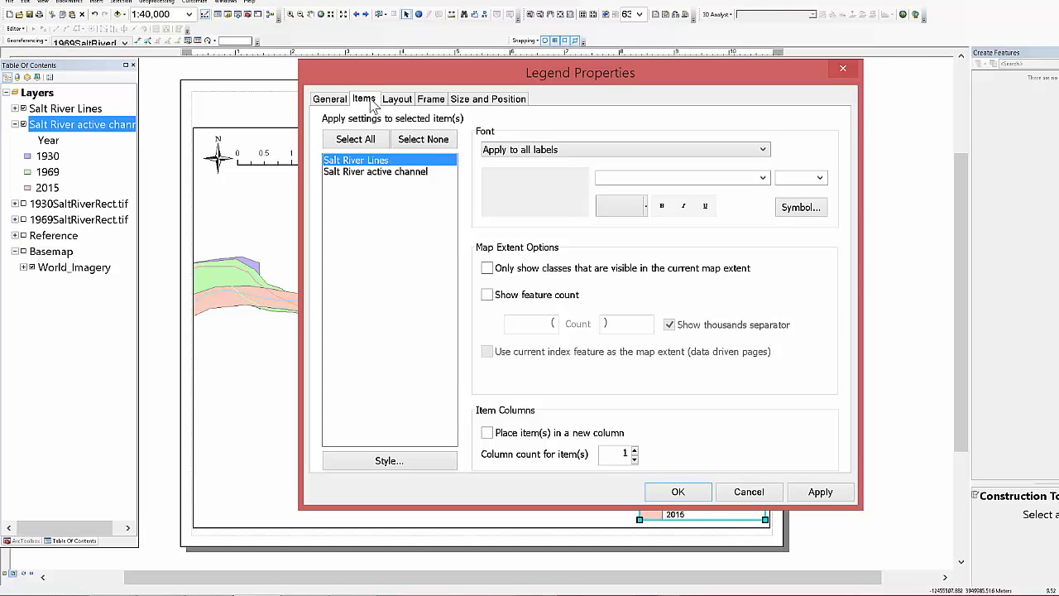
click(389, 461)
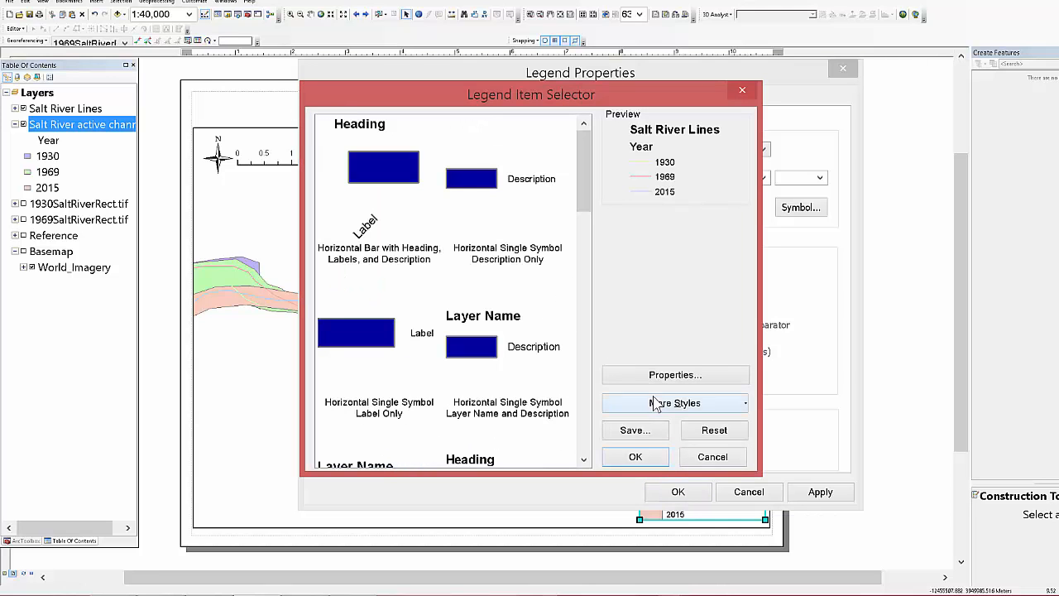
click(675, 374)
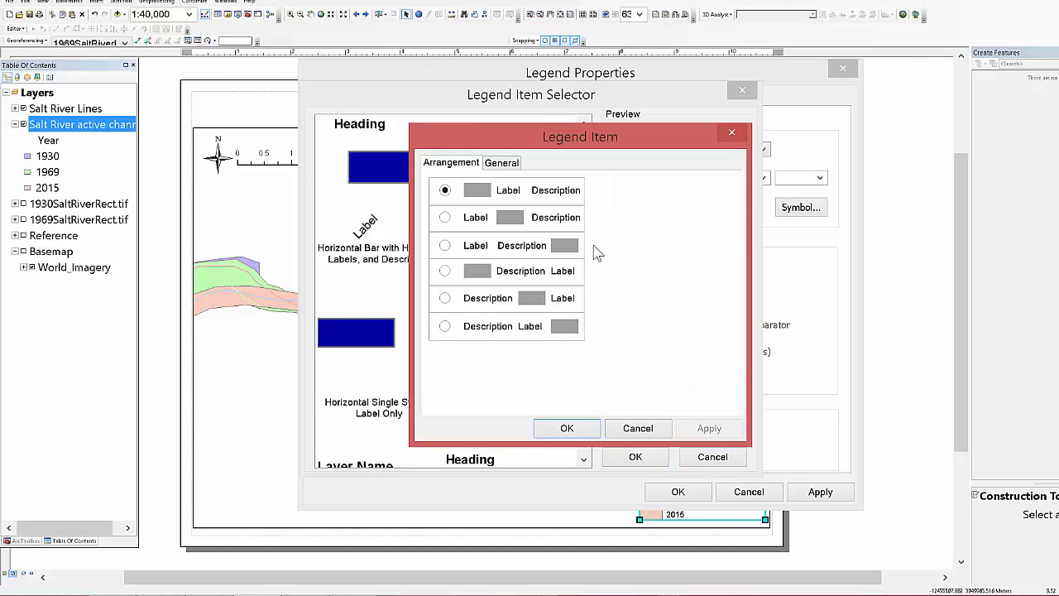
click(499, 164)
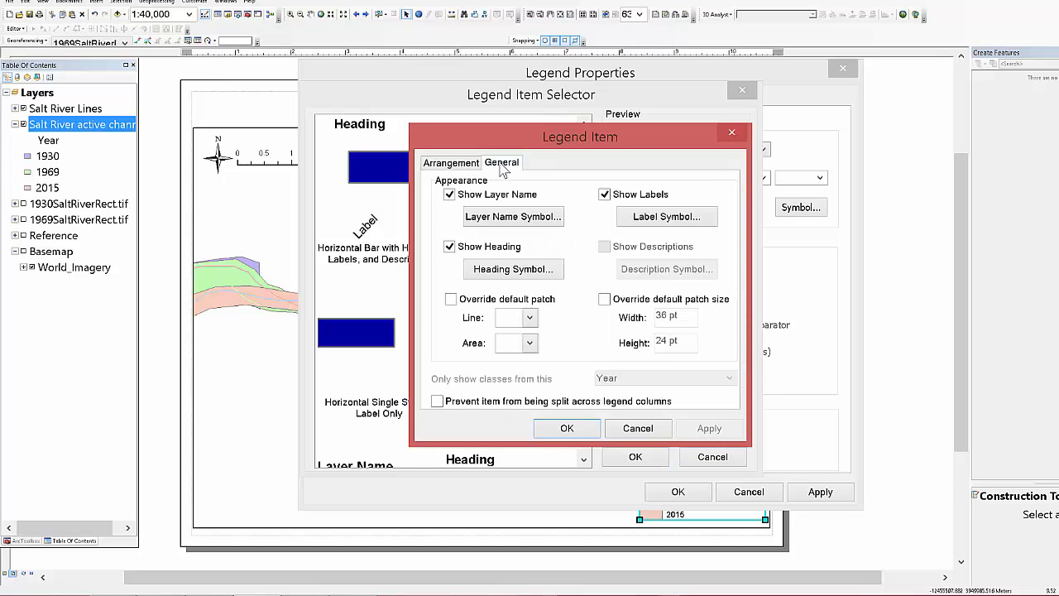
click(449, 195)
click(449, 195)
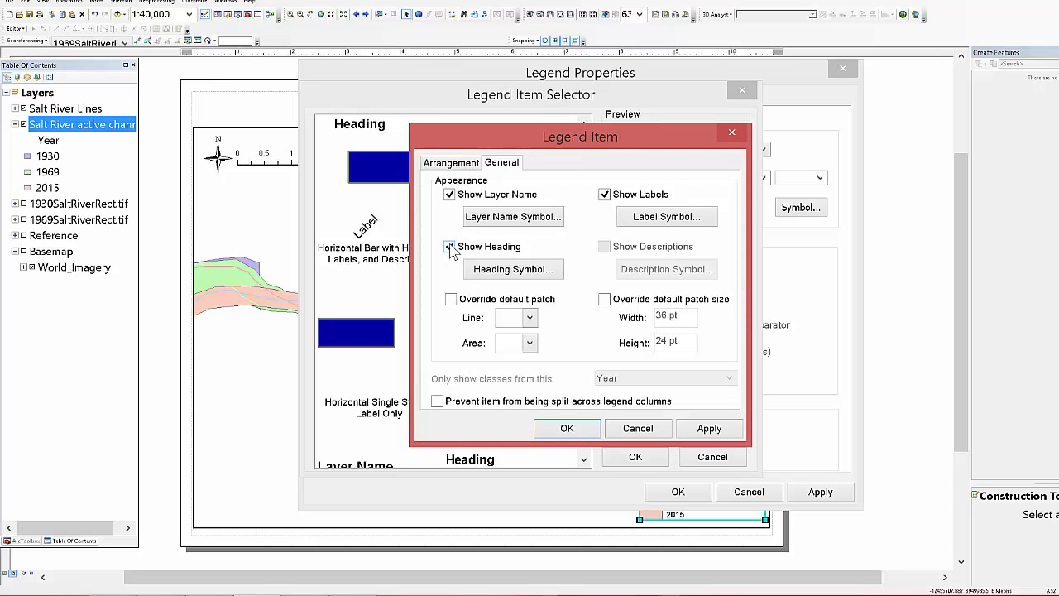
click(449, 247)
click(566, 429)
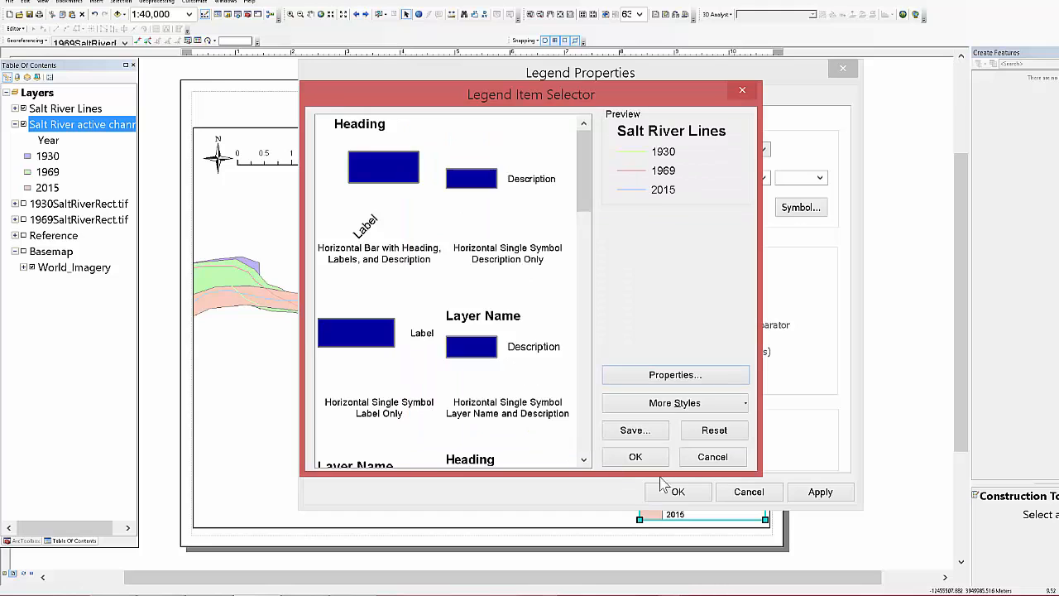
click(653, 459)
click(674, 492)
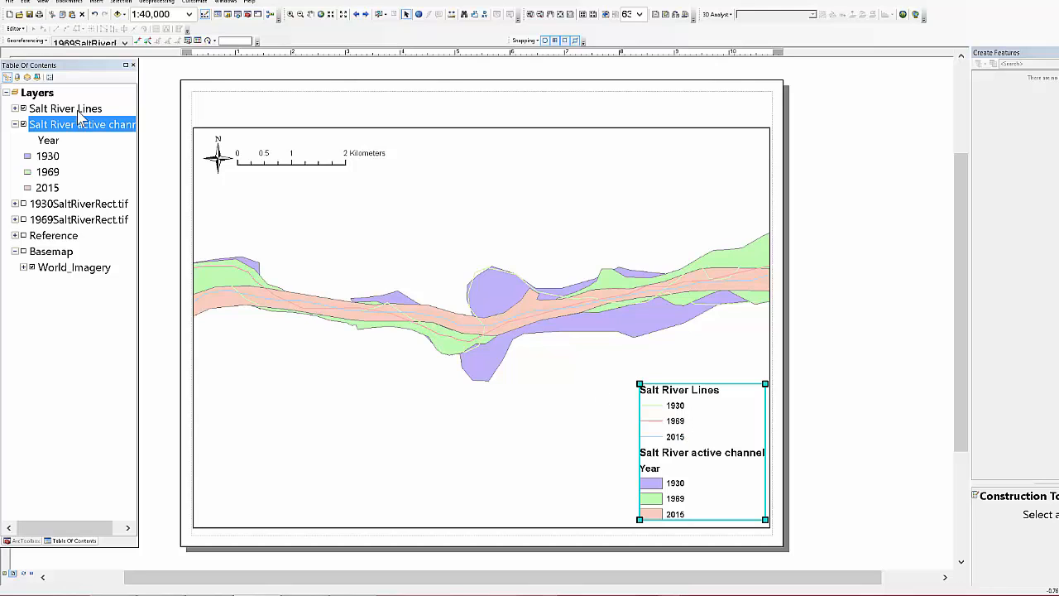
- Hide the Year heading of the Salt River active channel legend item and enlarge the legend toward its upper-left corner
click(668, 457)
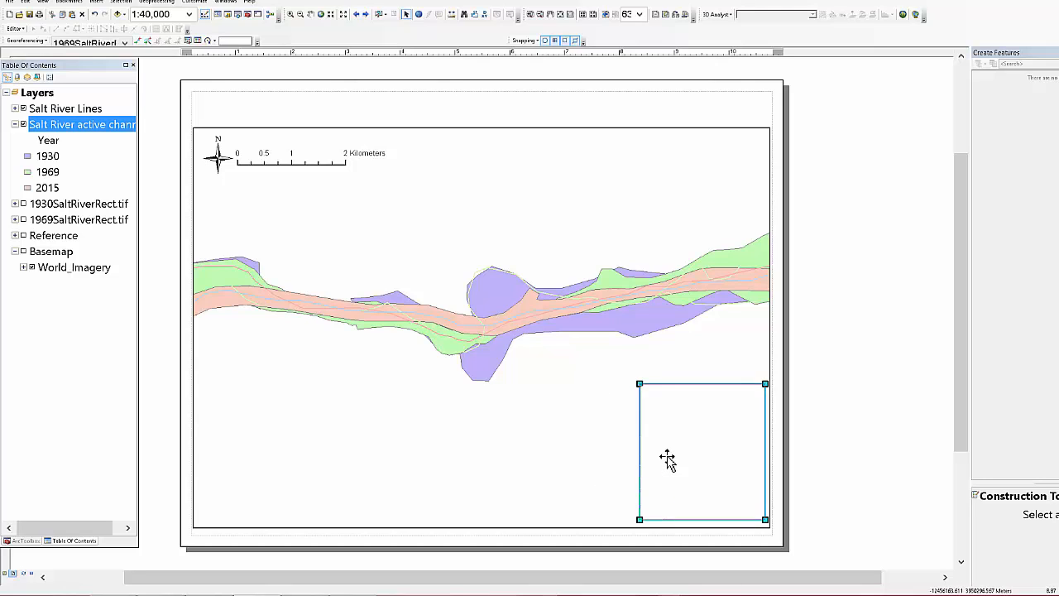
right_click(661, 464)
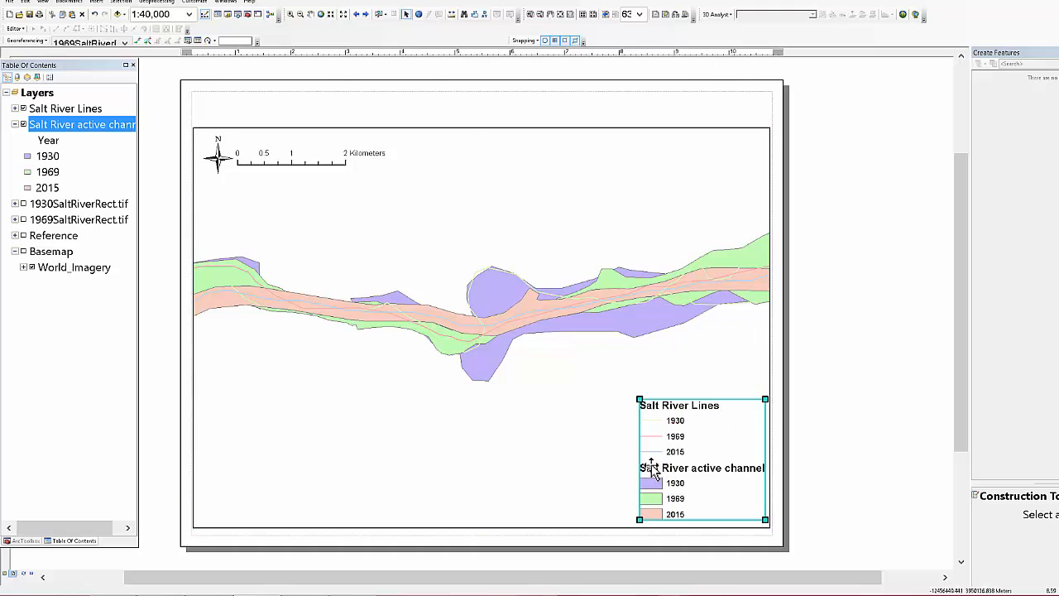
mouse_move(638, 519)
mouse_down()
mouse_move(600, 521)
mouse_move(639, 519)
mouse_up()
drag(639, 400, 612, 377)
click(579, 425)
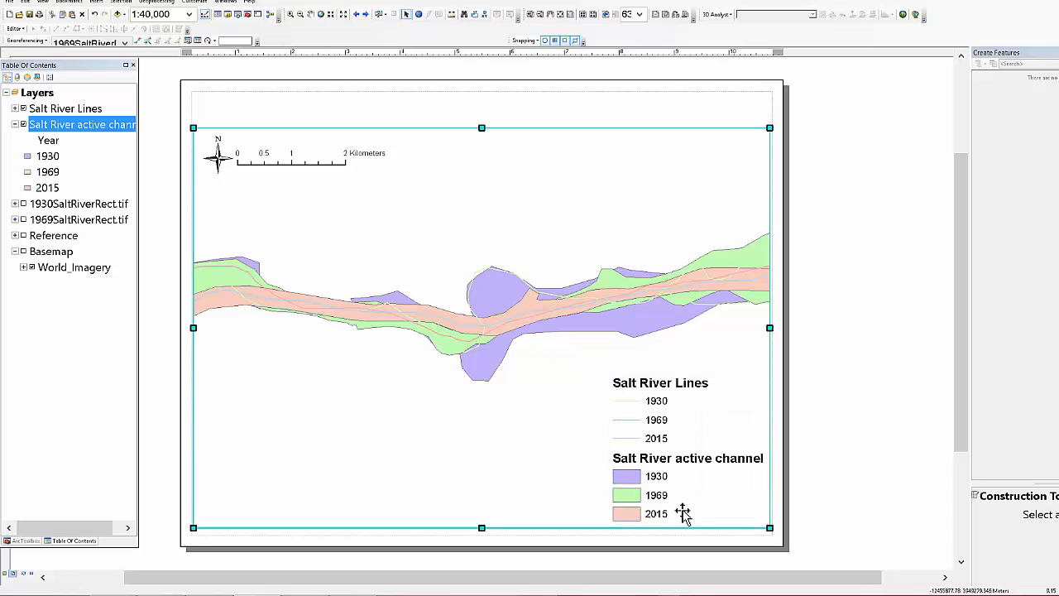
click(829, 505)
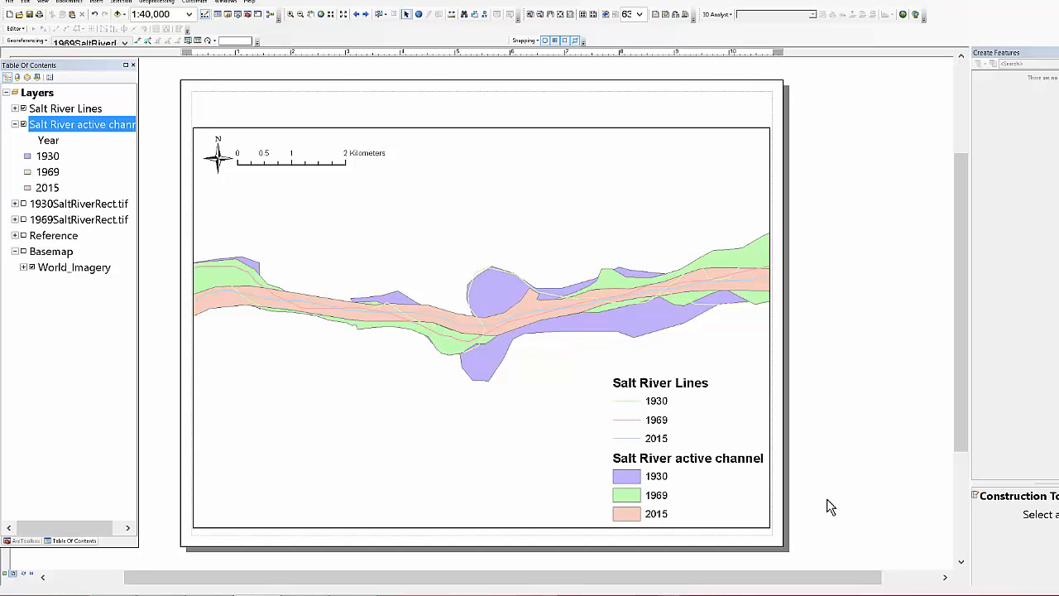
- Turn on the Basemap layer with the World_Imagery background
click(23, 252)
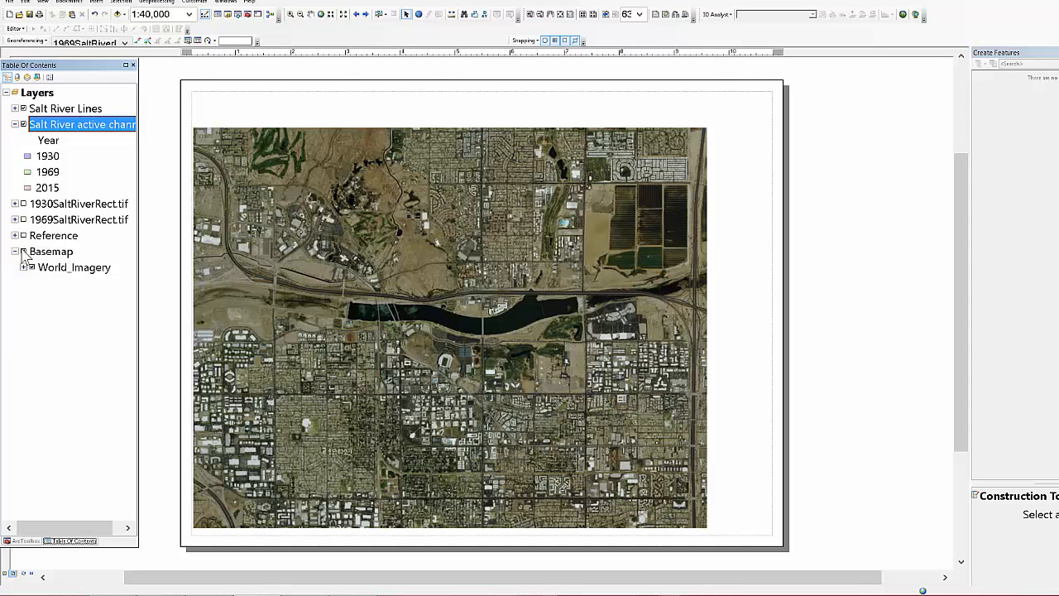